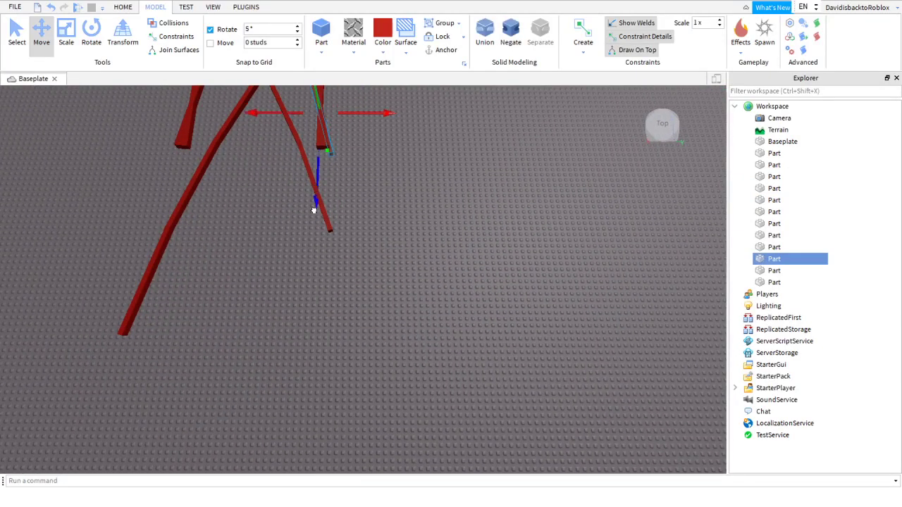
- Move the selected spare bar to the open end of the right curve and line up the two ends
{"action": "key", "text": "a"}
{"action": "key", "text": "w"}
{"action": "key", "text": "d"}
{"action": "left_click_drag", "start_coordinate": [225, 302], "coordinate": [302, 309]}
{"action": "key", "text": "a"}
{"action": "key", "text": "w"}
{"action": "right_click_drag", "start_coordinate": [301, 309], "coordinate": [303, 310]}
{"action": "key", "text": "w"}
{"action": "key", "text": "s"}
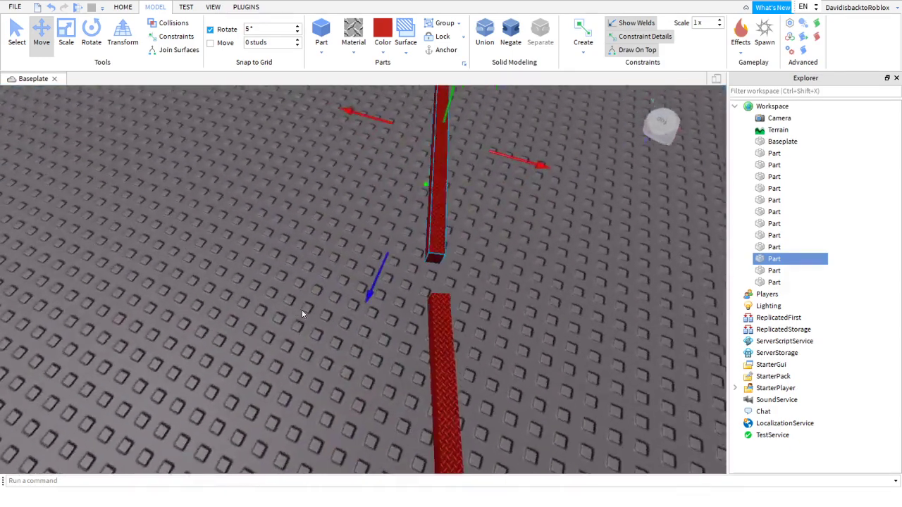
{"action": "key", "text": "d"}
{"action": "left_click_drag", "start_coordinate": [314, 293], "coordinate": [328, 332]}
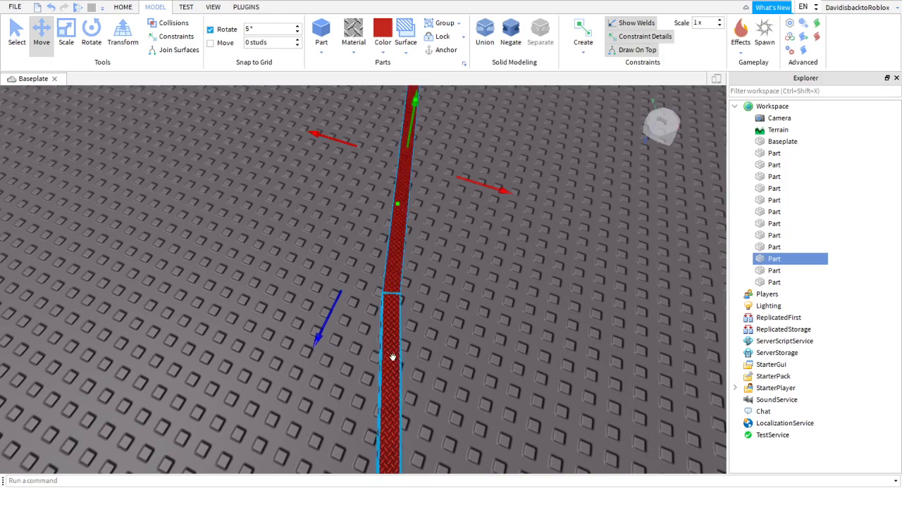
{"action": "left_click", "coordinate": [461, 352]}
- Move a spare red bar from the stack beside the left curve to that curve's open end
{"action": "right_click_drag", "start_coordinate": [461, 352], "coordinate": [462, 353]}
{"action": "key", "text": "s"}
{"action": "scroll", "coordinate": [463, 356], "scroll_direction": "down", "scroll_amount": 2}
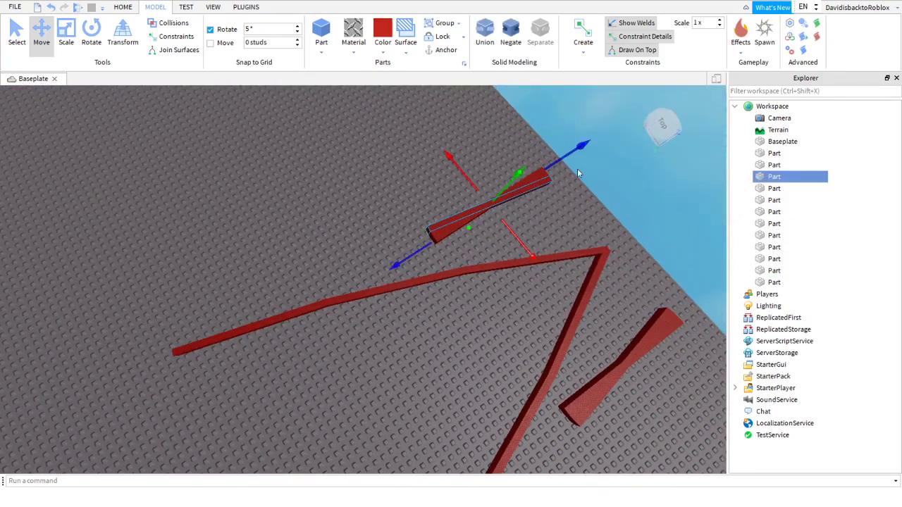
{"action": "scroll", "coordinate": [268, 288], "scroll_direction": "down", "scroll_amount": 4}
{"action": "right_click_drag", "start_coordinate": [268, 288], "coordinate": [268, 293]}
{"action": "scroll", "coordinate": [267, 292], "scroll_direction": "up", "scroll_amount": 5}
{"action": "key", "text": "w"}
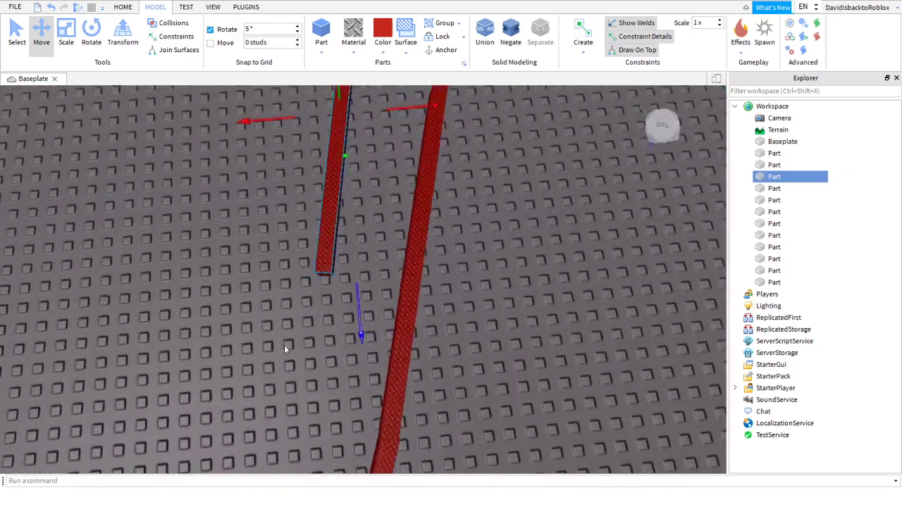
{"action": "left_click_drag", "start_coordinate": [364, 459], "coordinate": [208, 172]}
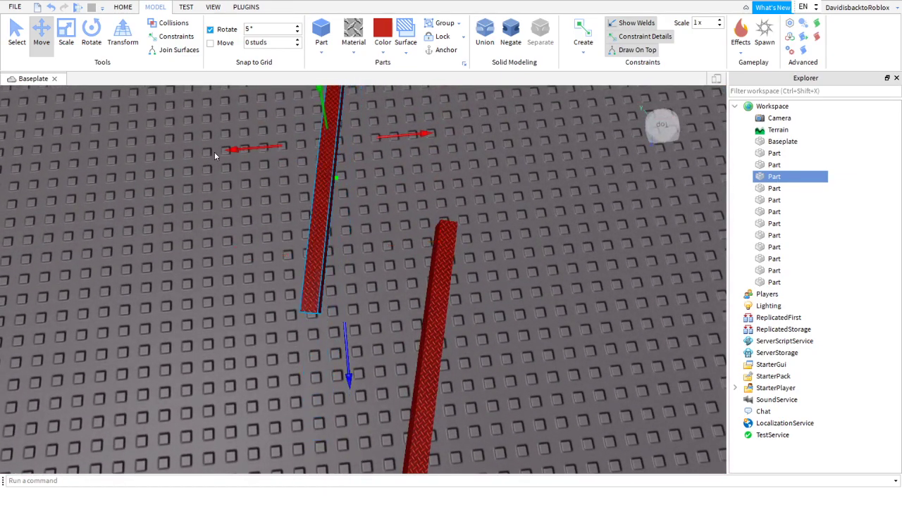
{"action": "left_click_drag", "start_coordinate": [244, 142], "coordinate": [373, 177]}
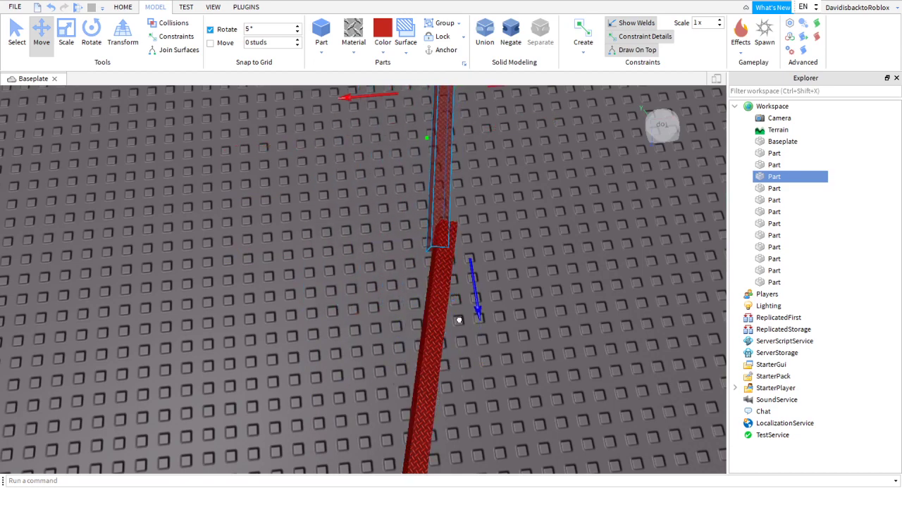
- Fine-tune the moved bar's position so its end meets the left curve's last segment flush
{"action": "scroll", "coordinate": [456, 310], "scroll_direction": "up", "scroll_amount": 2}
{"action": "middle_click_drag", "start_coordinate": [457, 311], "coordinate": [455, 305]}
{"action": "scroll", "coordinate": [344, 198], "scroll_direction": "down", "scroll_amount": 1}
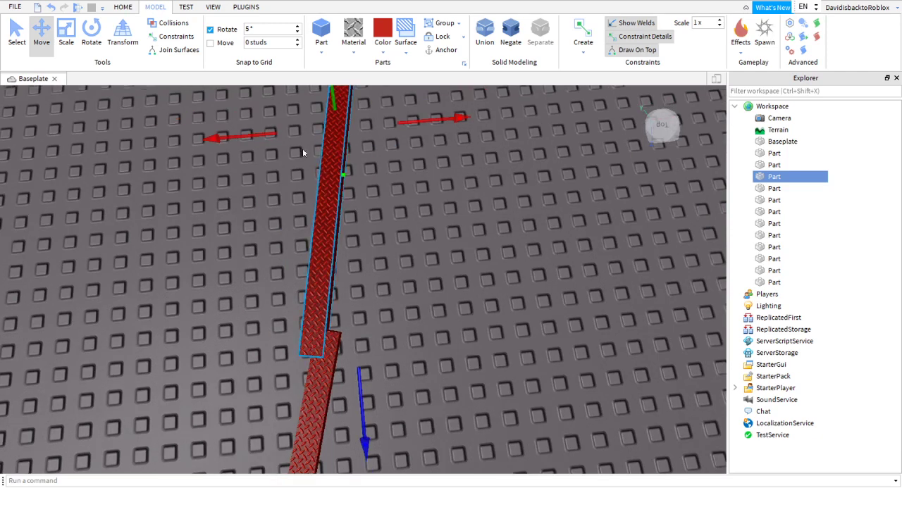
{"action": "left_click_drag", "start_coordinate": [270, 147], "coordinate": [278, 143]}
{"action": "left_click_drag", "start_coordinate": [373, 382], "coordinate": [370, 368]}
{"action": "left_click_drag", "start_coordinate": [269, 118], "coordinate": [270, 109]}
{"action": "left_click_drag", "start_coordinate": [361, 376], "coordinate": [376, 386]}
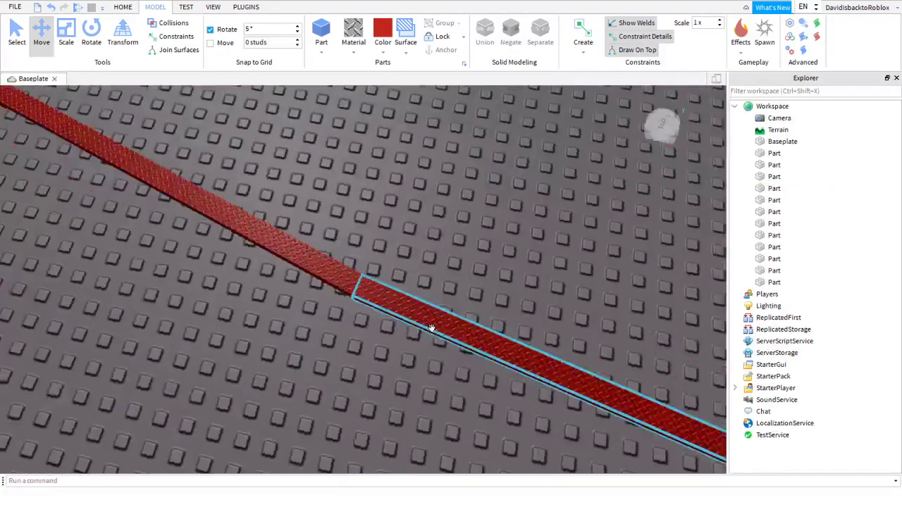
- Move another spare bar from the right stack down to the open end of the right curve
{"action": "right_click_drag", "start_coordinate": [431, 327], "coordinate": [431, 327]}
{"action": "scroll", "coordinate": [431, 327], "scroll_direction": "down", "scroll_amount": 5}
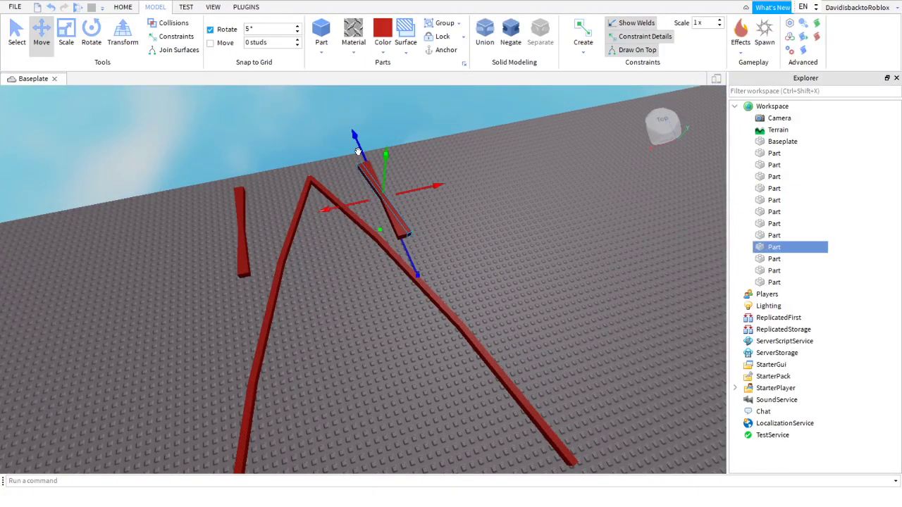
{"action": "scroll", "coordinate": [426, 327], "scroll_direction": "down", "scroll_amount": 5}
{"action": "right_click_drag", "start_coordinate": [426, 326], "coordinate": [427, 328]}
{"action": "scroll", "coordinate": [426, 328], "scroll_direction": "up", "scroll_amount": 3}
{"action": "key", "text": "w"}
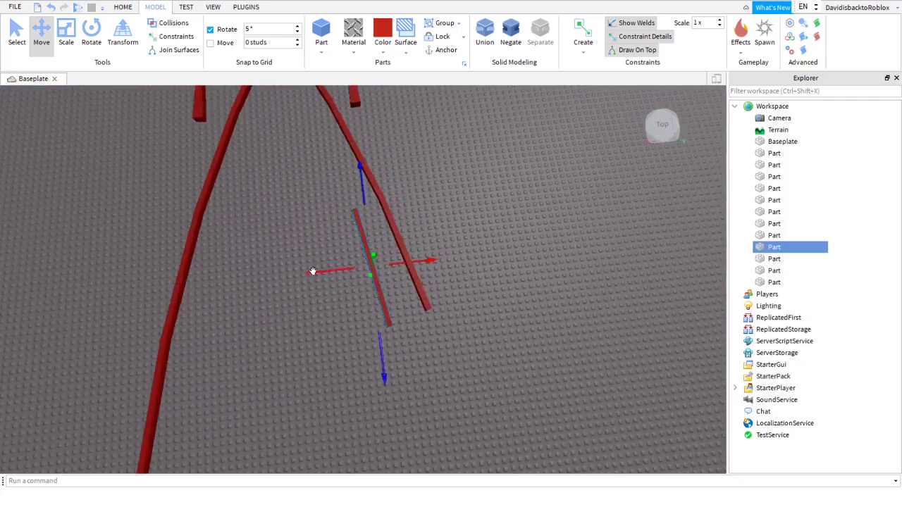
{"action": "left_click_drag", "start_coordinate": [354, 287], "coordinate": [355, 285]}
{"action": "right_click_drag", "start_coordinate": [356, 285], "coordinate": [358, 290]}
{"action": "key", "text": "w"}
{"action": "key", "text": "d"}
{"action": "left_click_drag", "start_coordinate": [358, 267], "coordinate": [415, 305]}
- Align the moved bar end to end with the right curve's last segment and deselect it
{"action": "right_click_drag", "start_coordinate": [409, 301], "coordinate": [416, 307]}
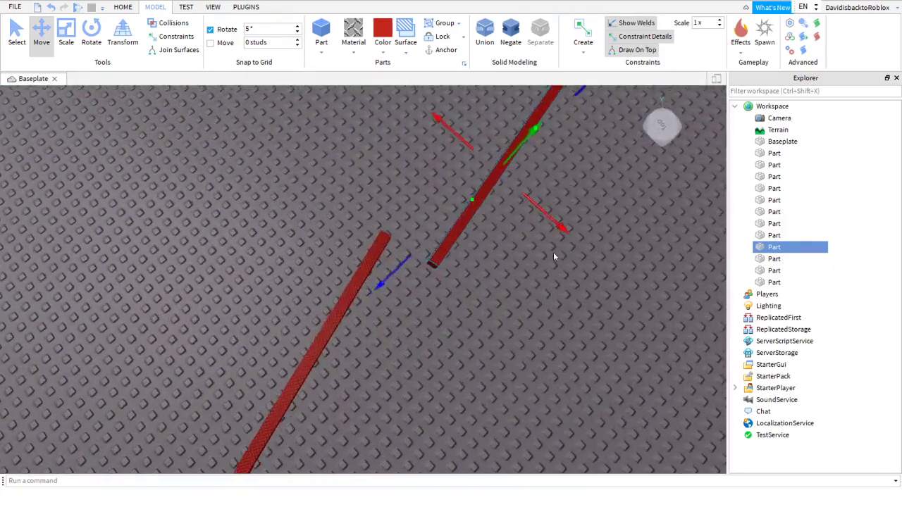
{"action": "key", "text": "w"}
{"action": "left_click_drag", "start_coordinate": [577, 206], "coordinate": [531, 179]}
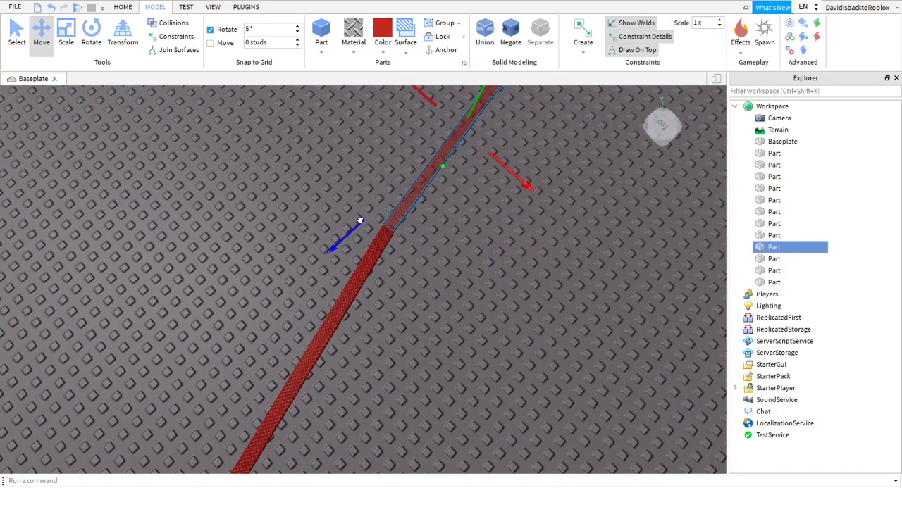
{"action": "left_click", "coordinate": [493, 331]}
- Move another spare bar from the left stack towards the open end of the left curve
{"action": "key", "text": "s"}
{"action": "right_click_drag", "start_coordinate": [462, 330], "coordinate": [462, 330]}
{"action": "key", "text": "w"}
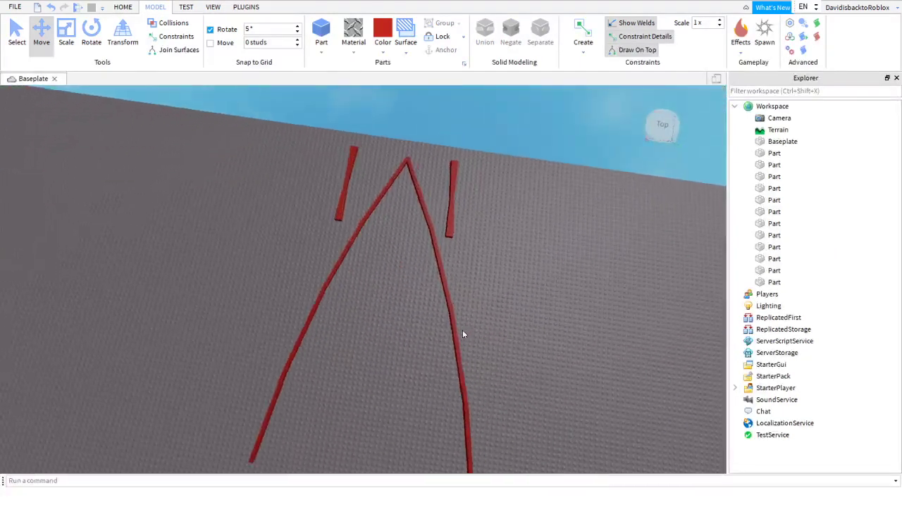
{"action": "right_click_drag", "start_coordinate": [425, 276], "coordinate": [418, 238]}
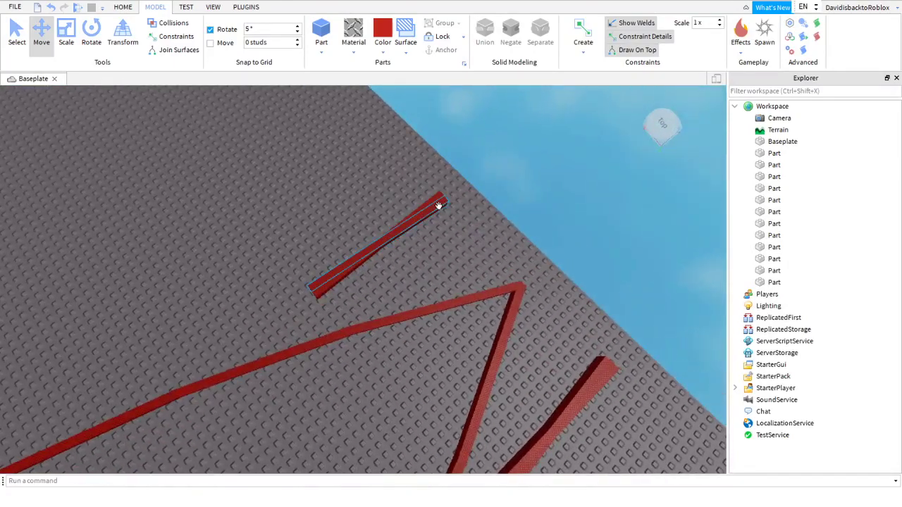
{"action": "right_click_drag", "start_coordinate": [455, 184], "coordinate": [390, 195]}
{"action": "key", "text": "w"}
{"action": "key", "text": "d"}
{"action": "key", "text": "a"}
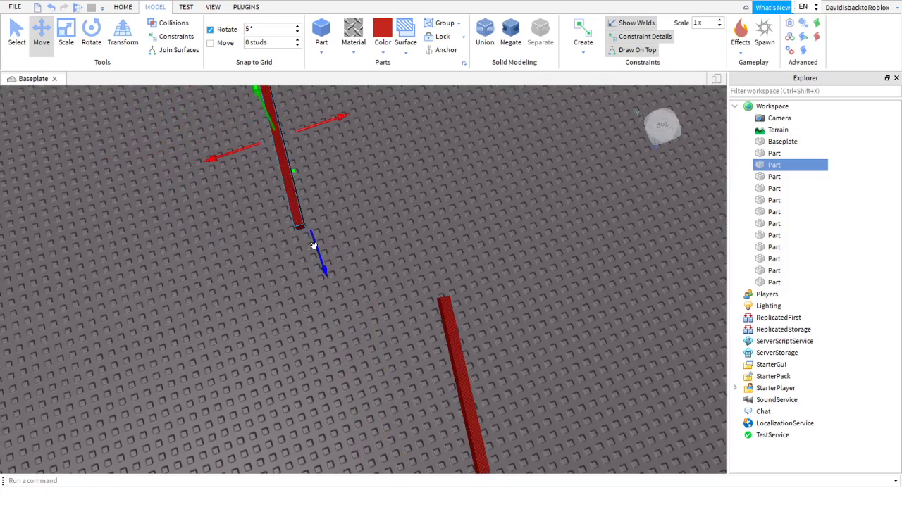
{"action": "left_click_drag", "start_coordinate": [269, 226], "coordinate": [357, 216]}
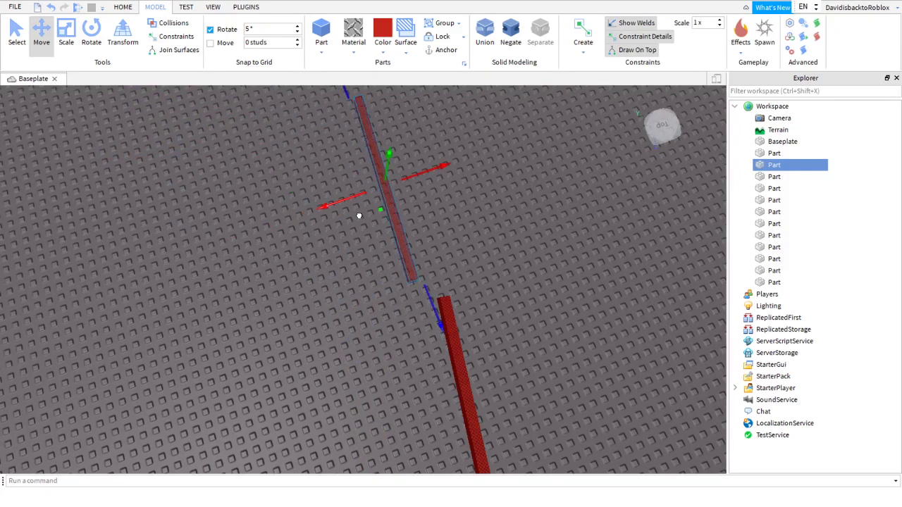
- Join that bar to the left curve's last segment, adjusting it sideways and lengthwise until the ends meet
{"action": "mouse_move", "coordinate": [395, 220]}
{"action": "right_mouse_down"}
{"action": "mouse_move", "coordinate": [401, 225]}
{"action": "mouse_move", "coordinate": [395, 219]}
{"action": "right_mouse_up"}
{"action": "key", "text": "w"}
{"action": "key", "text": "d"}
{"action": "left_click_drag", "start_coordinate": [367, 258], "coordinate": [429, 238]}
{"action": "left_click", "coordinate": [413, 188]}
{"action": "right_click_drag", "start_coordinate": [413, 188], "coordinate": [413, 188]}
{"action": "left_click", "coordinate": [247, 208]}
{"action": "right_click_drag", "start_coordinate": [247, 207], "coordinate": [228, 151]}
{"action": "left_click_drag", "start_coordinate": [327, 188], "coordinate": [328, 194]}
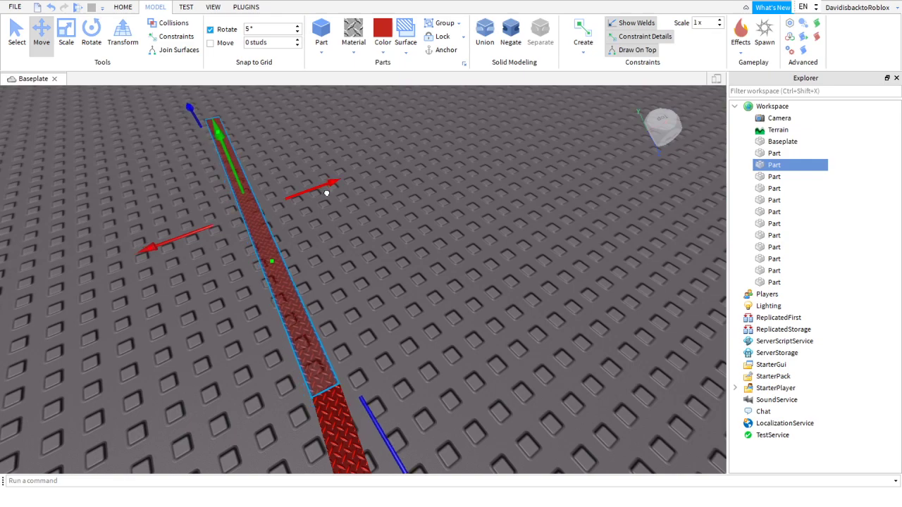
{"action": "mouse_move", "coordinate": [401, 348]}
{"action": "right_mouse_down"}
{"action": "mouse_move", "coordinate": [415, 397]}
{"action": "mouse_move", "coordinate": [398, 337]}
{"action": "right_mouse_up"}
{"action": "left_click_drag", "start_coordinate": [398, 341], "coordinate": [401, 344]}
{"action": "left_click", "coordinate": [402, 292]}
- Pull a spare bar out of the right stack towards the open end of the right curve
{"action": "scroll", "coordinate": [402, 292], "scroll_direction": "down", "scroll_amount": 5}
{"action": "right_click_drag", "start_coordinate": [402, 293], "coordinate": [391, 266]}
{"action": "scroll", "coordinate": [401, 291], "scroll_direction": "up", "scroll_amount": 2}
{"action": "left_click", "coordinate": [381, 277]}
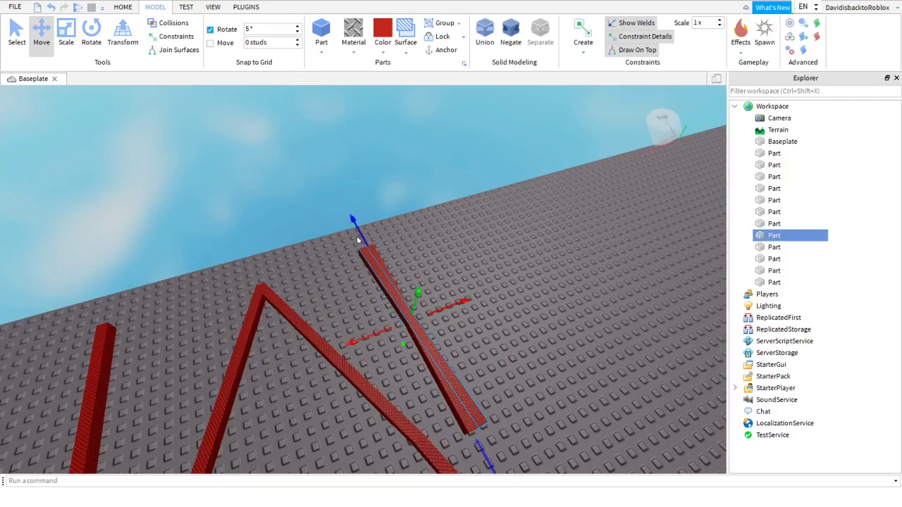
{"action": "left_click_drag", "start_coordinate": [371, 267], "coordinate": [382, 284]}
{"action": "right_click_drag", "start_coordinate": [371, 266], "coordinate": [383, 283]}
{"action": "left_click_drag", "start_coordinate": [383, 284], "coordinate": [414, 339]}
{"action": "scroll", "coordinate": [404, 320], "scroll_direction": "down", "scroll_amount": 5}
{"action": "right_click_drag", "start_coordinate": [414, 340], "coordinate": [414, 340]}
{"action": "scroll", "coordinate": [414, 341], "scroll_direction": "up", "scroll_amount": 5}
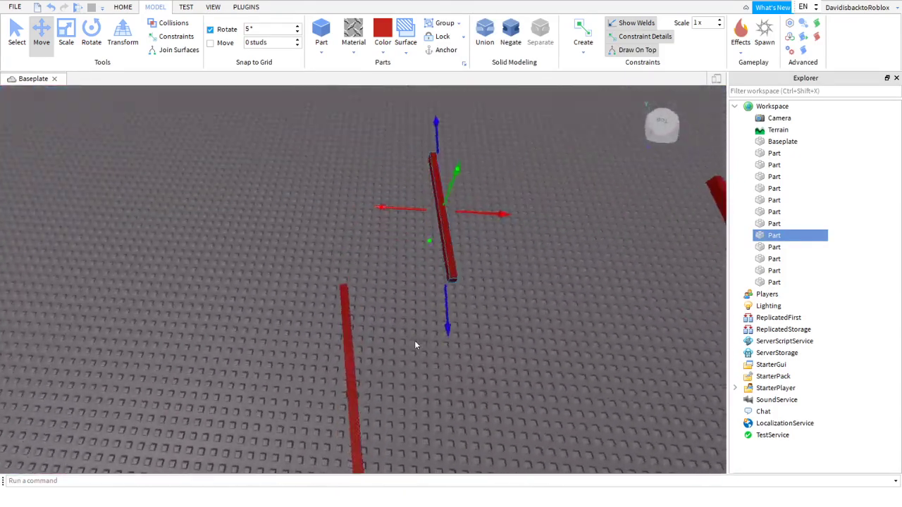
- Line up the pulled-out bar with the right curve's last segment and deselect it
{"action": "left_click_drag", "start_coordinate": [527, 129], "coordinate": [323, 136]}
{"action": "key", "text": "a"}
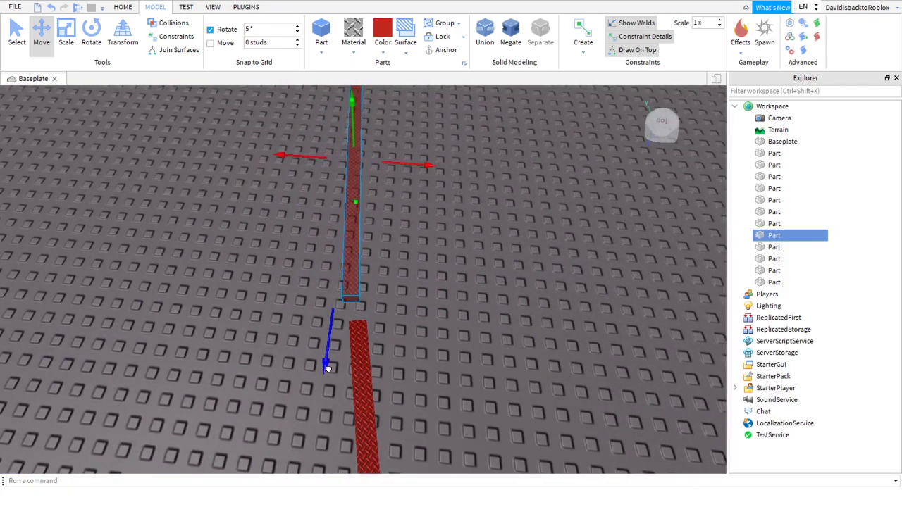
{"action": "left_click_drag", "start_coordinate": [276, 172], "coordinate": [283, 175]}
{"action": "left_click", "coordinate": [473, 290]}
- Examine the whole pointed outline from above to compare its left and right curves
{"action": "scroll", "coordinate": [473, 290], "scroll_direction": "down", "scroll_amount": 8}
{"action": "right_click_drag", "start_coordinate": [473, 290], "coordinate": [470, 291]}
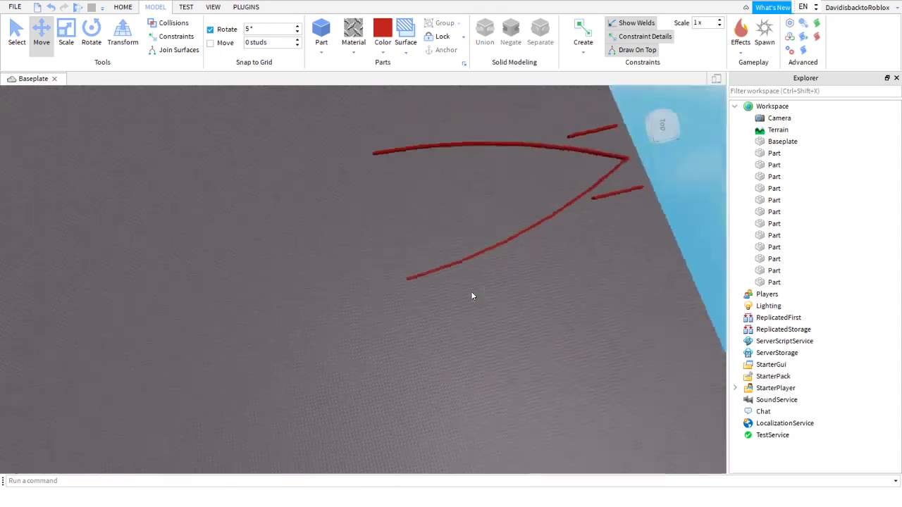
{"action": "key", "text": "w"}
{"action": "key", "text": "e"}
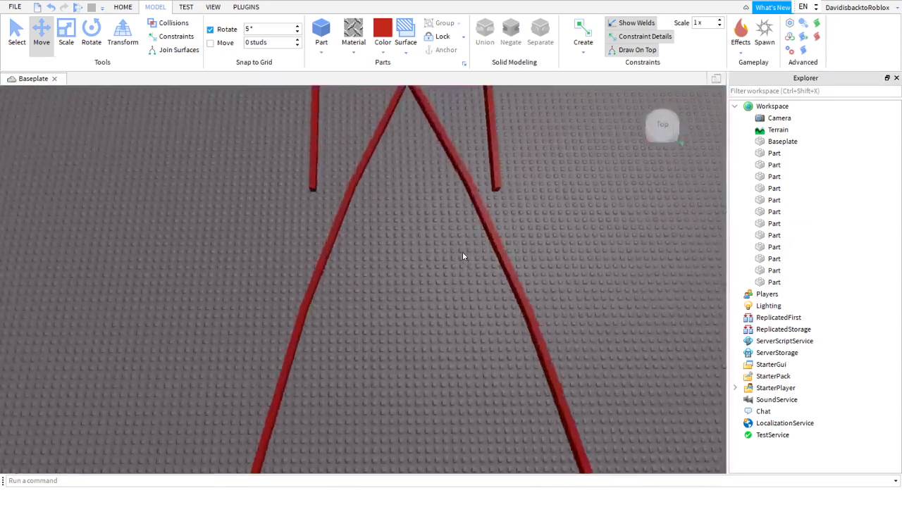
{"action": "scroll", "coordinate": [461, 251], "scroll_direction": "down", "scroll_amount": 5}
{"action": "key", "text": "s"}
{"action": "key", "text": "d"}
{"action": "key", "text": "w"}
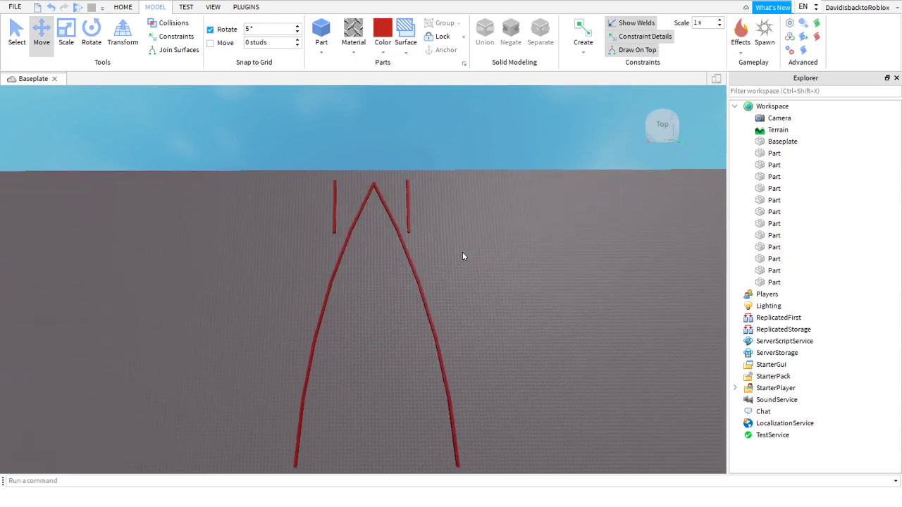
{"action": "key", "text": "a"}
{"action": "right_click_drag", "start_coordinate": [433, 190], "coordinate": [428, 177]}
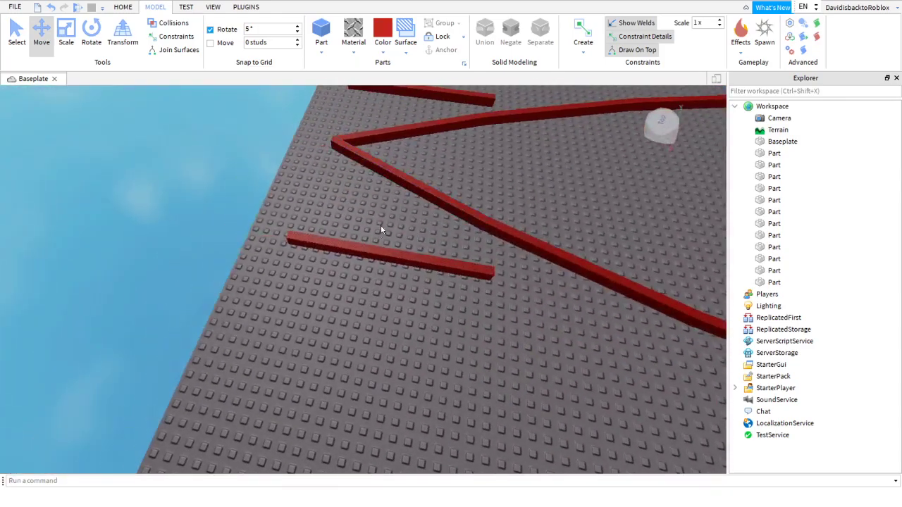
- Slide the last spare bar beside the left curve lengthwise, away from the outline's tip
{"action": "left_click", "coordinate": [357, 251]}
{"action": "left_click_drag", "start_coordinate": [239, 232], "coordinate": [311, 246]}
{"action": "key", "text": "w"}
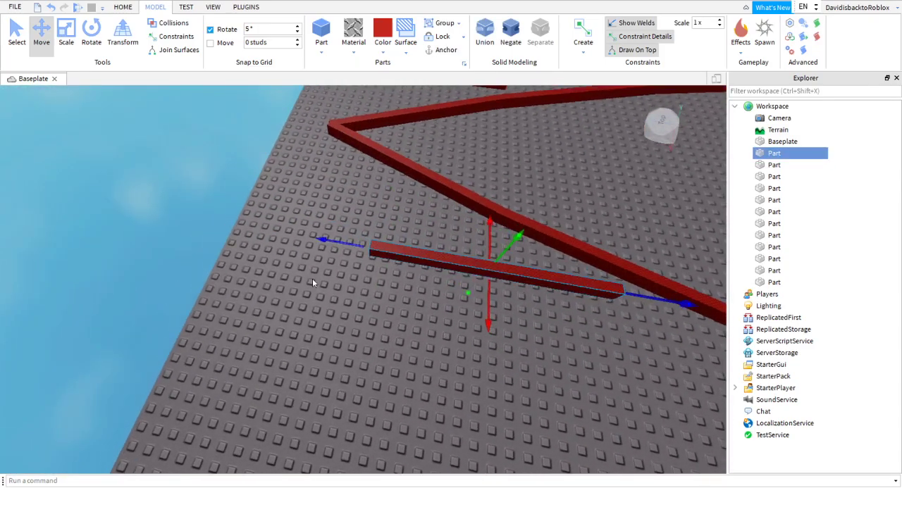
{"action": "key", "text": "e"}
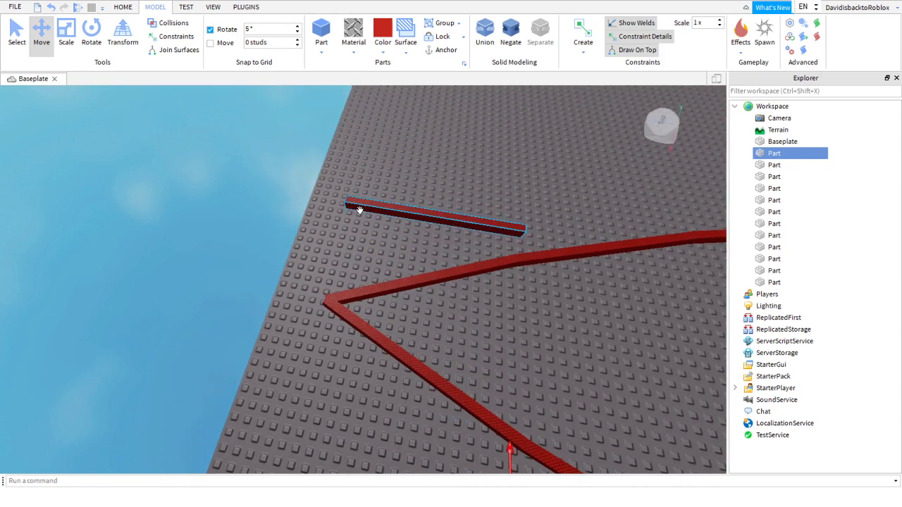
{"action": "left_click", "coordinate": [359, 210]}
{"action": "right_click_drag", "start_coordinate": [362, 205], "coordinate": [363, 207]}
{"action": "key", "text": "s"}
{"action": "right_click_drag", "start_coordinate": [284, 235], "coordinate": [312, 279]}
{"action": "key", "text": "d"}
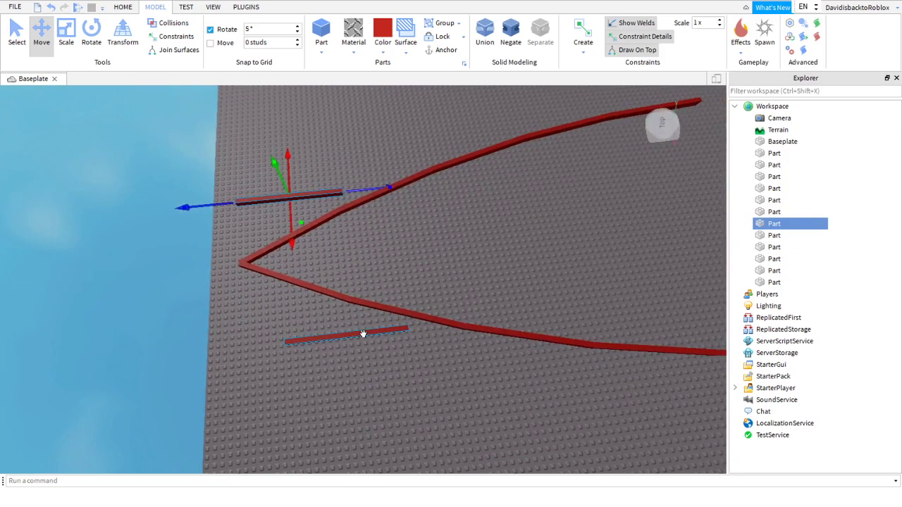
- Move the last left spare bar to the open end of the left curve and align it there
{"action": "key", "text": "d"}
{"action": "left_click_drag", "start_coordinate": [276, 343], "coordinate": [431, 279]}
{"action": "right_click_drag", "start_coordinate": [430, 278], "coordinate": [447, 288]}
{"action": "key", "text": "w"}
{"action": "key", "text": "d"}
{"action": "left_click_drag", "start_coordinate": [296, 332], "coordinate": [491, 360]}
{"action": "right_click_drag", "start_coordinate": [569, 393], "coordinate": [556, 314]}
{"action": "left_click_drag", "start_coordinate": [556, 253], "coordinate": [471, 252]}
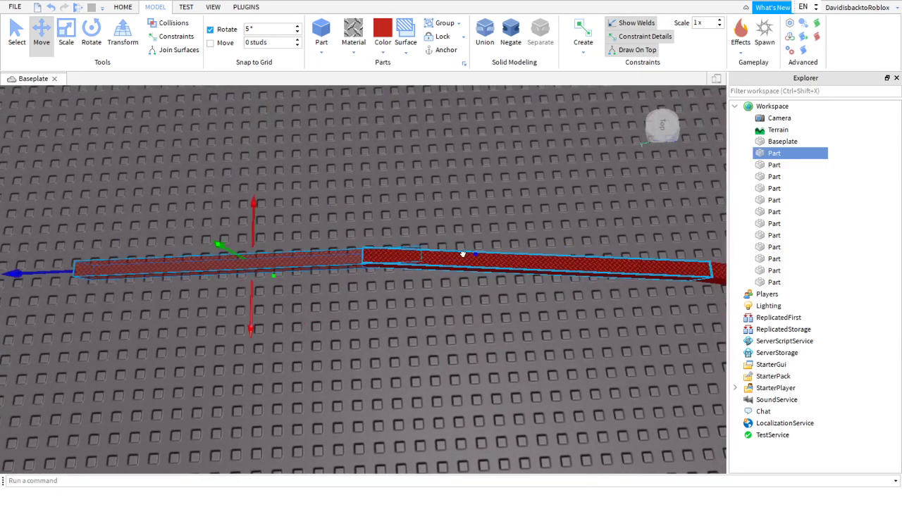
- Move the remaining spare bar beside the right curve towards that curve's open end
{"action": "left_click", "coordinate": [303, 191]}
{"action": "right_click_drag", "start_coordinate": [301, 192], "coordinate": [127, 265]}
{"action": "key", "text": "w"}
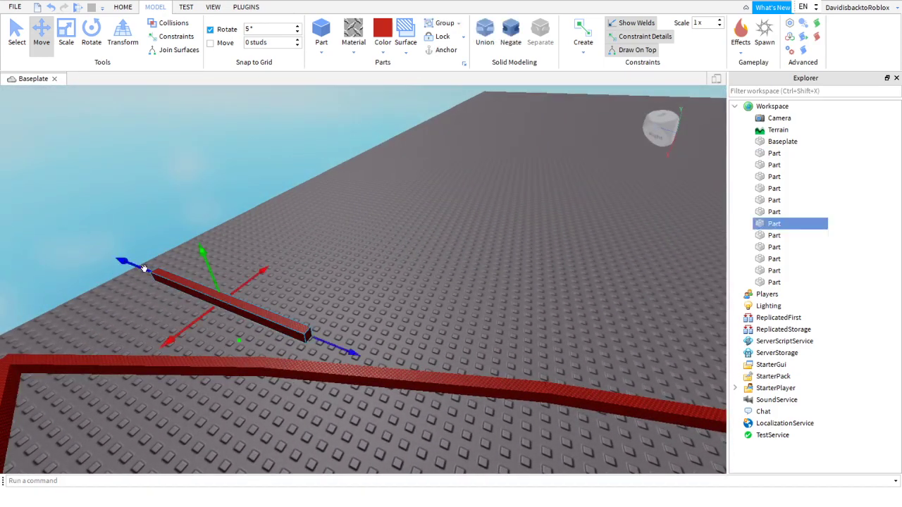
{"action": "left_click_drag", "start_coordinate": [143, 263], "coordinate": [274, 314]}
{"action": "right_click_drag", "start_coordinate": [274, 314], "coordinate": [274, 314]}
{"action": "left_click_drag", "start_coordinate": [274, 314], "coordinate": [400, 299]}
{"action": "right_click_drag", "start_coordinate": [399, 301], "coordinate": [574, 273]}
{"action": "left_click_drag", "start_coordinate": [480, 253], "coordinate": [455, 250]}
- Attach the remaining bar flush to the right curve's last segment and deselect it
{"action": "key", "text": "w"}
{"action": "mouse_move", "coordinate": [455, 250]}
{"action": "right_mouse_down"}
{"action": "mouse_move", "coordinate": [461, 261]}
{"action": "mouse_move", "coordinate": [453, 259]}
{"action": "right_mouse_up"}
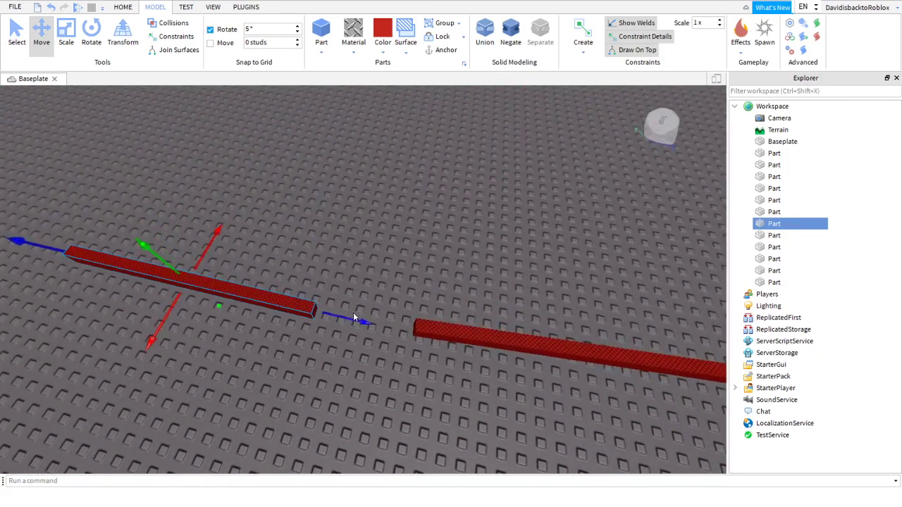
{"action": "left_click", "coordinate": [378, 325]}
{"action": "left_click", "coordinate": [258, 304]}
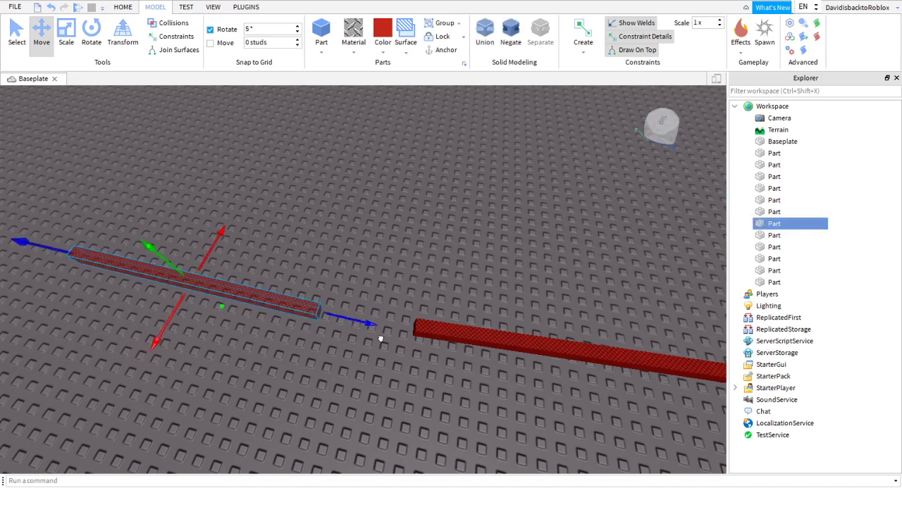
{"action": "left_click_drag", "start_coordinate": [358, 325], "coordinate": [478, 360]}
{"action": "right_click_drag", "start_coordinate": [459, 331], "coordinate": [461, 331]}
{"action": "key", "text": "d"}
{"action": "key", "text": "w"}
{"action": "right_click_drag", "start_coordinate": [231, 149], "coordinate": [230, 145]}
{"action": "left_click_drag", "start_coordinate": [161, 155], "coordinate": [176, 167]}
{"action": "left_click", "coordinate": [511, 342]}
- Scale the left bar at the outline's tip upward into a wall
{"action": "right_click_drag", "start_coordinate": [510, 341], "coordinate": [509, 343]}
{"action": "scroll", "coordinate": [508, 342], "scroll_direction": "down", "scroll_amount": 10}
{"action": "scroll", "coordinate": [508, 341], "scroll_direction": "up", "scroll_amount": 8}
{"action": "key", "text": "w"}
{"action": "left_click", "coordinate": [337, 426]}
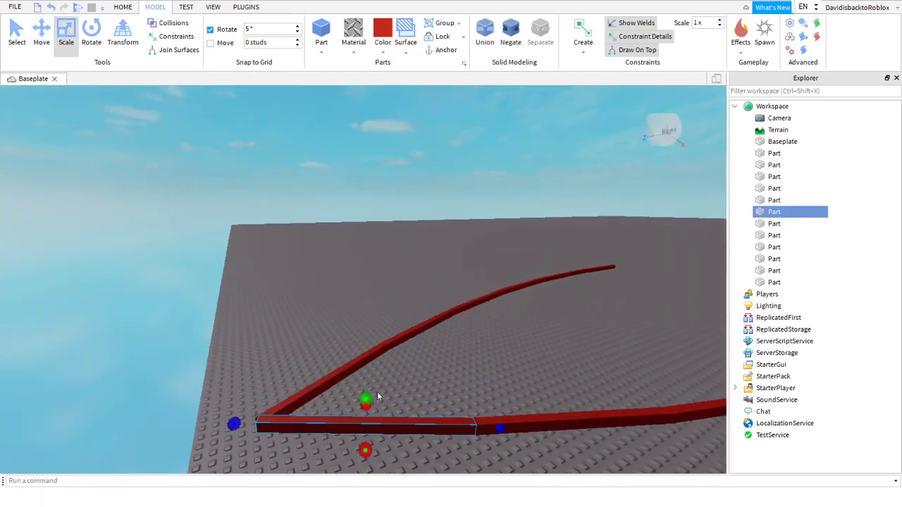
{"action": "left_click_drag", "start_coordinate": [364, 382], "coordinate": [322, 215]}
- Increase the height of the left tip wall further with the Scale tool
{"action": "right_click_drag", "start_coordinate": [283, 155], "coordinate": [279, 156]}
{"action": "scroll", "coordinate": [279, 154], "scroll_direction": "down", "scroll_amount": 8}
{"action": "key", "text": "w"}
{"action": "key", "text": "a"}
{"action": "scroll", "coordinate": [390, 160], "scroll_direction": "up", "scroll_amount": 3}
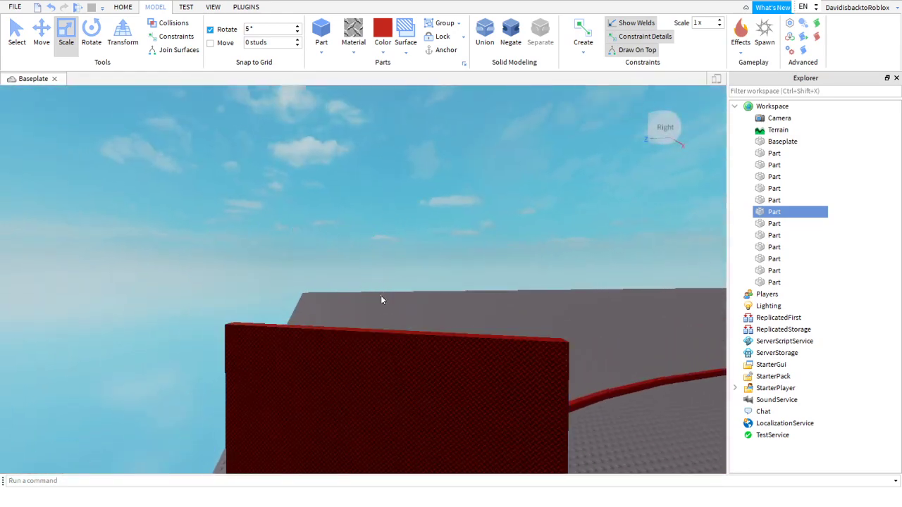
{"action": "left_click_drag", "start_coordinate": [373, 290], "coordinate": [369, 206]}
- Scale the right bar at the outline's tip upward to match the height of the left tip wall
{"action": "right_click_drag", "start_coordinate": [368, 206], "coordinate": [367, 207]}
{"action": "key", "text": "a"}
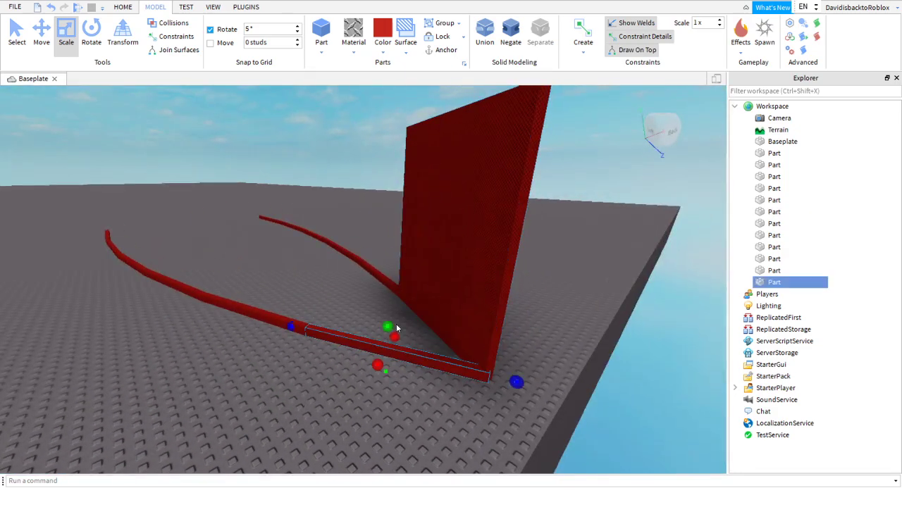
{"action": "left_click_drag", "start_coordinate": [388, 325], "coordinate": [379, 239]}
{"action": "key", "text": "e"}
{"action": "key", "text": "d"}
{"action": "right_click_drag", "start_coordinate": [378, 241], "coordinate": [371, 236]}
{"action": "key", "text": "w"}
{"action": "key", "text": "d"}
{"action": "left_click_drag", "start_coordinate": [25, 133], "coordinate": [19, 119]}
{"action": "left_click", "coordinate": [396, 196]}
{"action": "right_click_drag", "start_coordinate": [396, 195], "coordinate": [392, 196]}
{"action": "key", "text": "s"}
{"action": "scroll", "coordinate": [392, 197], "scroll_direction": "down", "scroll_amount": 4}
{"action": "scroll", "coordinate": [392, 196], "scroll_direction": "up", "scroll_amount": 2}
{"action": "scroll", "coordinate": [366, 281], "scroll_direction": "up", "scroll_amount": 4}
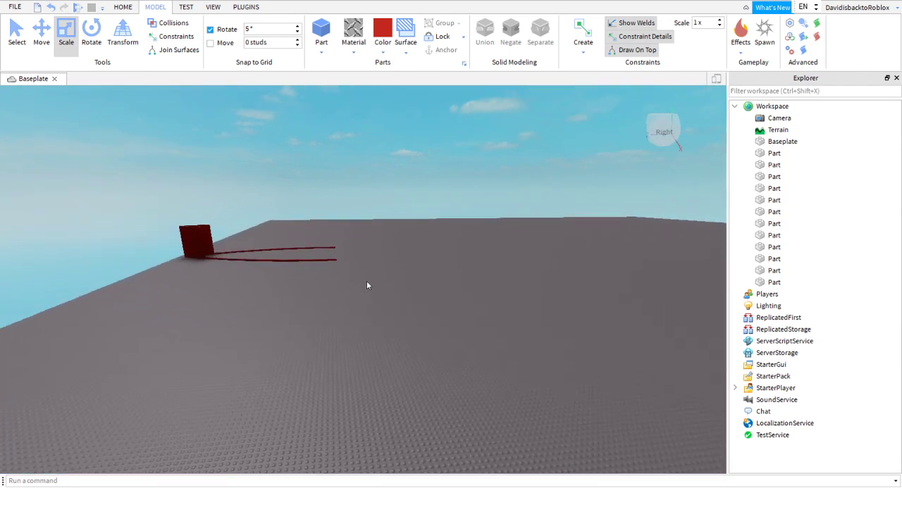
- Scale the bar adjoining the tip wall on the first side upward to match the tip wall's height, and deselect it
{"action": "scroll", "coordinate": [243, 314], "scroll_direction": "up", "scroll_amount": 6}
{"action": "right_click_drag", "start_coordinate": [322, 405], "coordinate": [317, 434]}
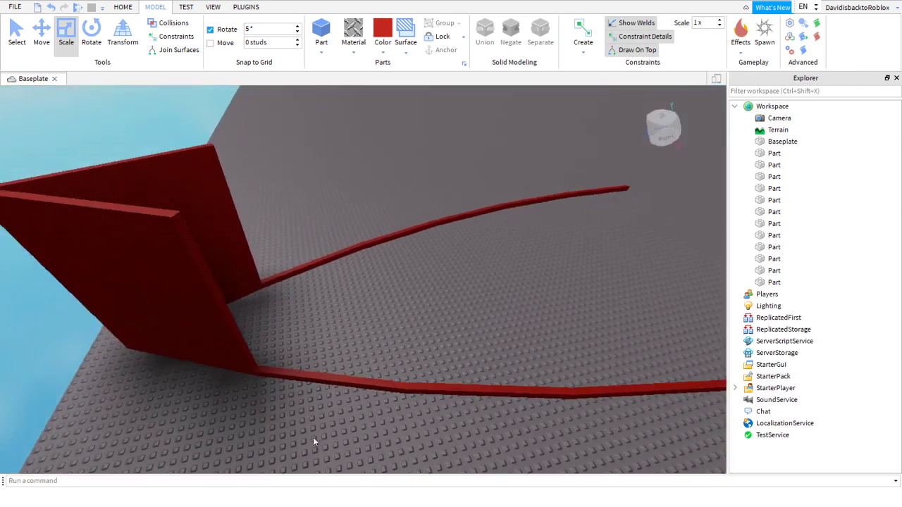
{"action": "key", "text": "s"}
{"action": "key", "text": "w"}
{"action": "key", "text": "a"}
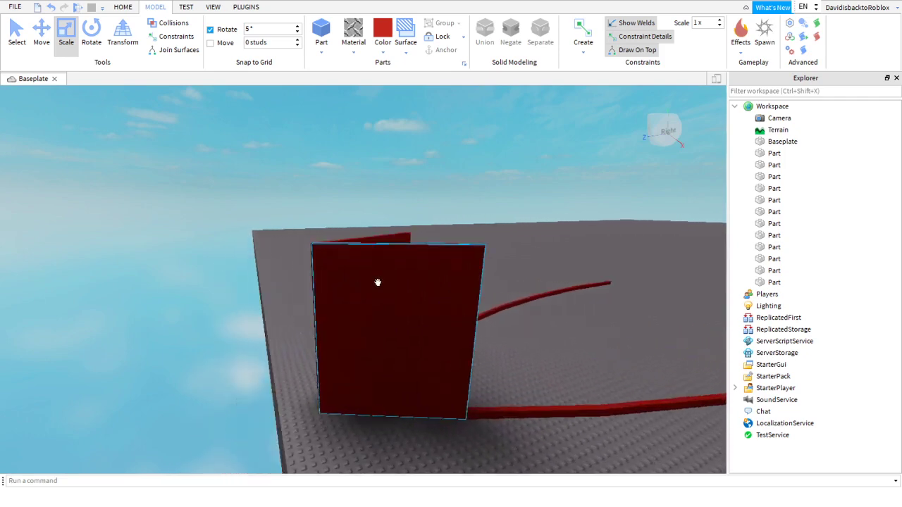
{"action": "key", "text": "a"}
{"action": "key", "text": "s"}
{"action": "right_click_drag", "start_coordinate": [419, 374], "coordinate": [416, 374]}
{"action": "key", "text": "w"}
{"action": "key", "text": "s"}
{"action": "key", "text": "s"}
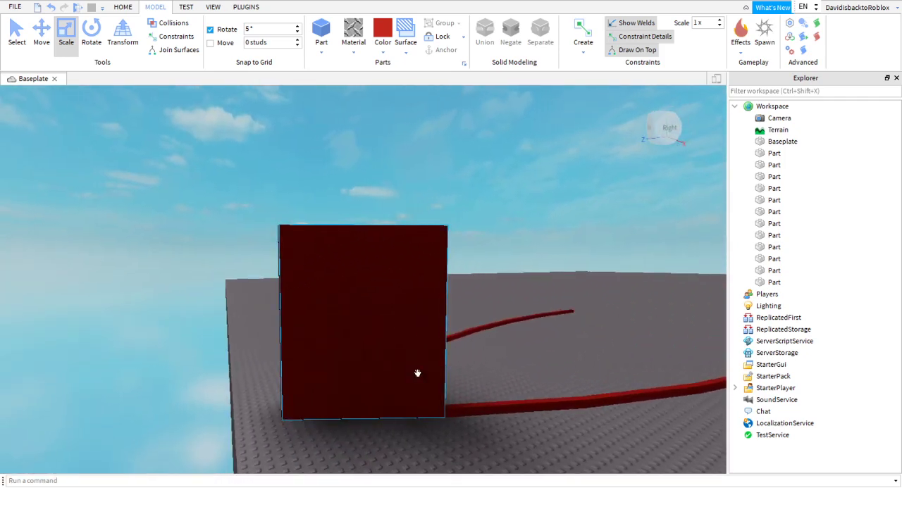
{"action": "key", "text": "d"}
{"action": "key", "text": "w"}
{"action": "left_click_drag", "start_coordinate": [407, 419], "coordinate": [342, 173]}
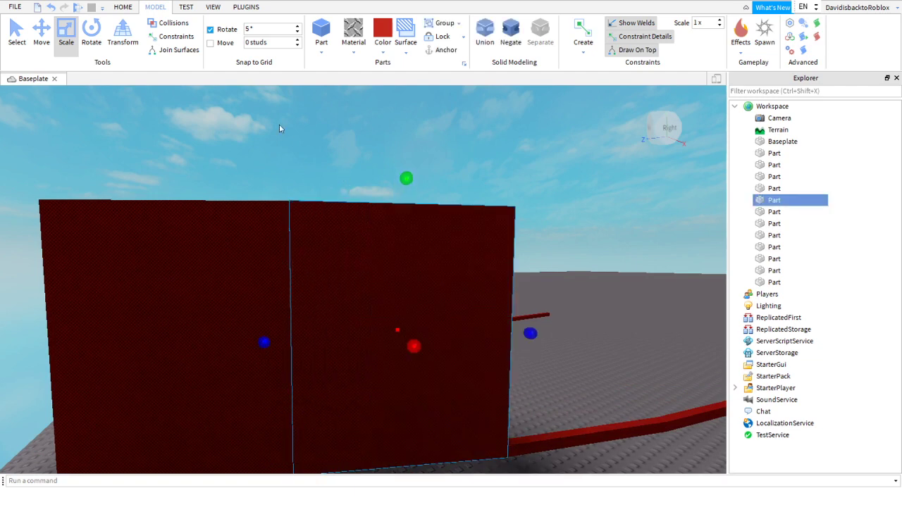
{"action": "left_click", "coordinate": [279, 124]}
- Scale the third bar of the first side's curve upward into a wall level with its neighbour
{"action": "key", "text": "d"}
{"action": "key", "text": "w"}
{"action": "key", "text": "s"}
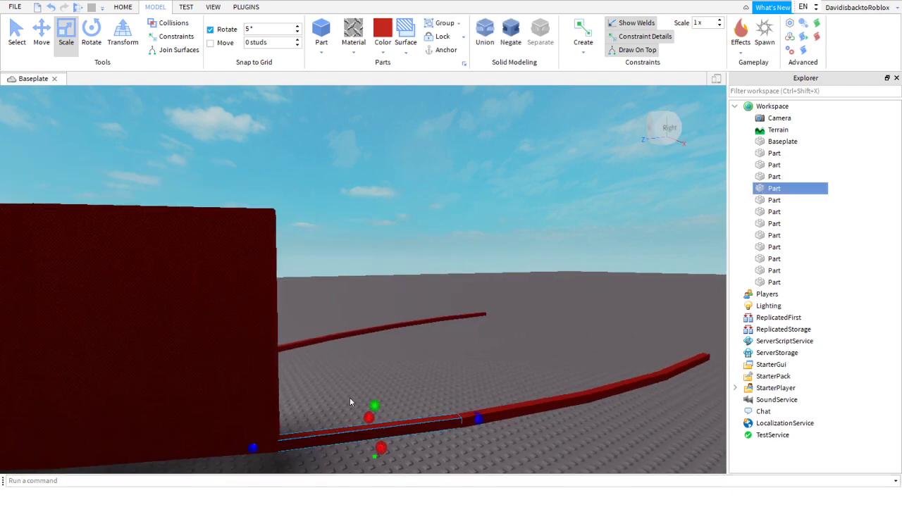
{"action": "left_click_drag", "start_coordinate": [373, 387], "coordinate": [329, 145]}
{"action": "left_click", "coordinate": [329, 145]}
- Raise the fourth bar of the first side's curve to the same wall height with the Scale tool
{"action": "key", "text": "d"}
{"action": "left_click_drag", "start_coordinate": [398, 421], "coordinate": [357, 181]}
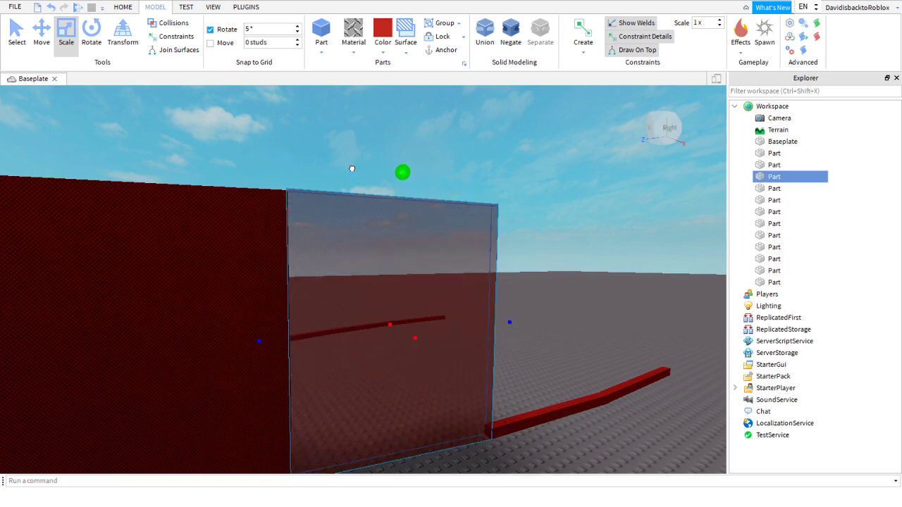
{"action": "left_click_drag", "start_coordinate": [352, 170], "coordinate": [348, 168]}
{"action": "left_click", "coordinate": [328, 162]}
- Scale the fifth bar of the first side's curve upward to continue the wall at equal height
{"action": "key", "text": "d"}
{"action": "key", "text": "w"}
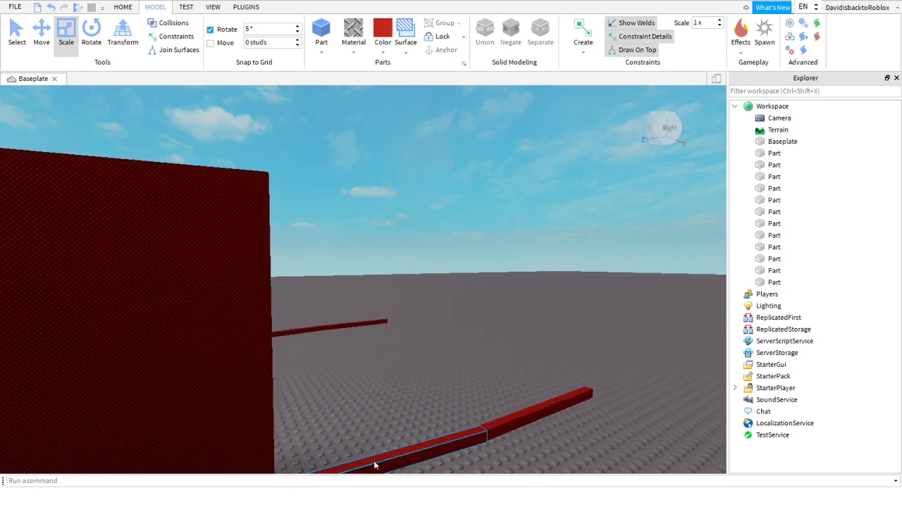
{"action": "left_click_drag", "start_coordinate": [395, 423], "coordinate": [355, 247]}
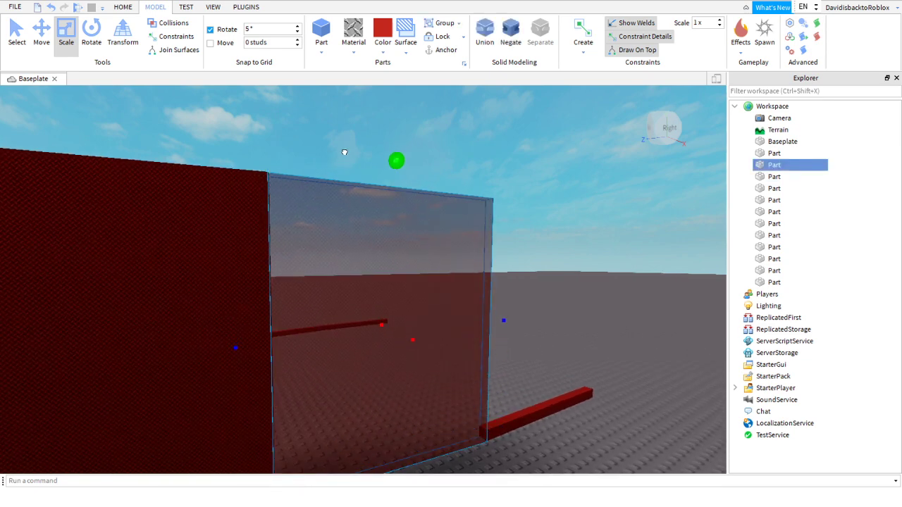
{"action": "left_click_drag", "start_coordinate": [343, 150], "coordinate": [341, 151]}
{"action": "left_click", "coordinate": [269, 147]}
- Scale the last bar of the first side's curve upward to complete that side's wall
{"action": "key", "text": "w"}
{"action": "key", "text": "d"}
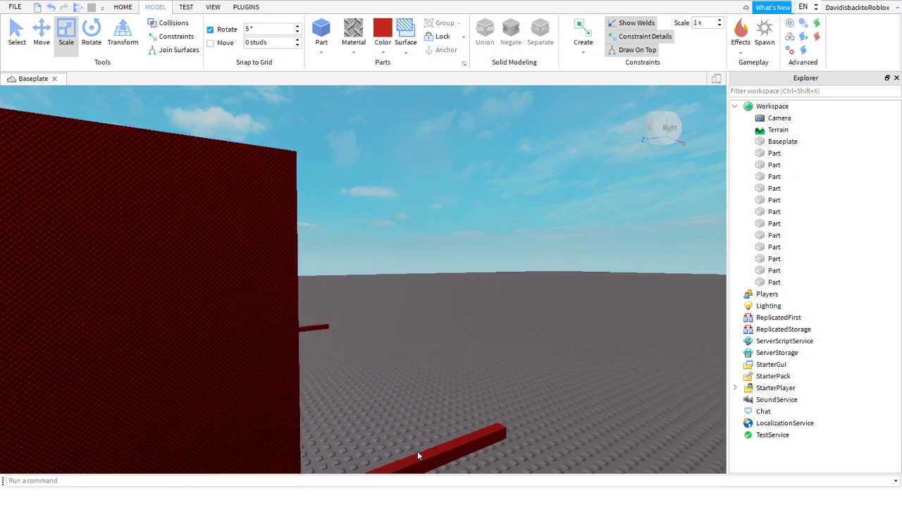
{"action": "left_click_drag", "start_coordinate": [420, 423], "coordinate": [358, 159]}
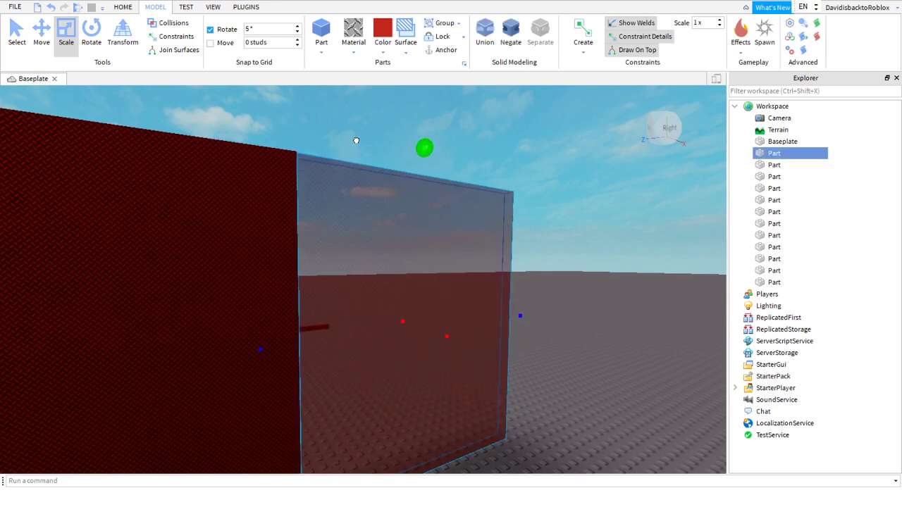
{"action": "left_click_drag", "start_coordinate": [354, 139], "coordinate": [354, 139]}
{"action": "left_click", "coordinate": [304, 139]}
- Scale the bar adjoining the tip wall on the opposite curve upward to the tip wall's height
{"action": "key", "text": "d"}
{"action": "right_click_drag", "start_coordinate": [304, 138], "coordinate": [304, 139]}
{"action": "key", "text": "w"}
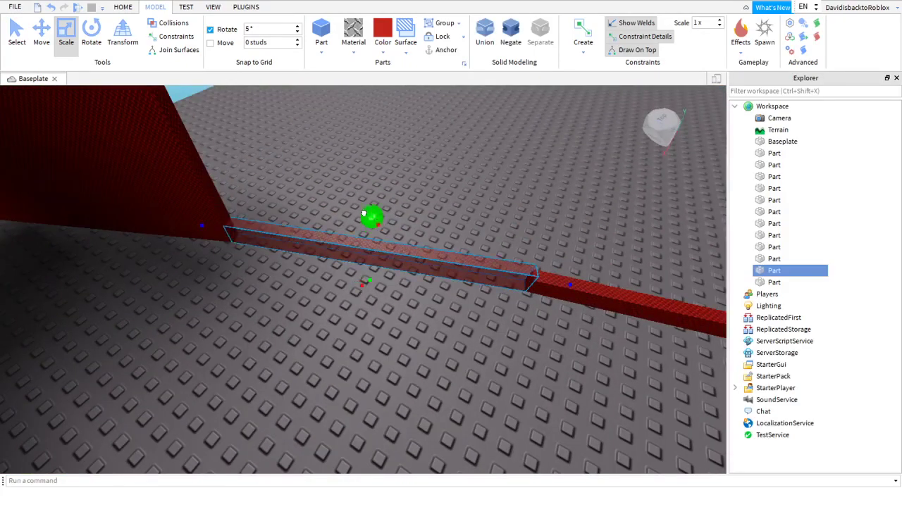
{"action": "left_click_drag", "start_coordinate": [364, 219], "coordinate": [374, 161]}
{"action": "right_click_drag", "start_coordinate": [370, 169], "coordinate": [374, 161]}
{"action": "left_click_drag", "start_coordinate": [374, 161], "coordinate": [409, 169]}
{"action": "right_click_drag", "start_coordinate": [374, 162], "coordinate": [409, 169]}
{"action": "left_click_drag", "start_coordinate": [409, 169], "coordinate": [408, 82]}
{"action": "key", "text": "e"}
{"action": "right_click_drag", "start_coordinate": [462, 211], "coordinate": [462, 213]}
{"action": "left_click_drag", "start_coordinate": [461, 229], "coordinate": [462, 186]}
{"action": "left_click", "coordinate": [579, 425]}
- Scale the opposite curve's third bar upward into a wall level with its neighbour
{"action": "right_click_drag", "start_coordinate": [579, 424], "coordinate": [579, 424]}
{"action": "left_click", "coordinate": [403, 376]}
{"action": "right_click_drag", "start_coordinate": [463, 376], "coordinate": [464, 374]}
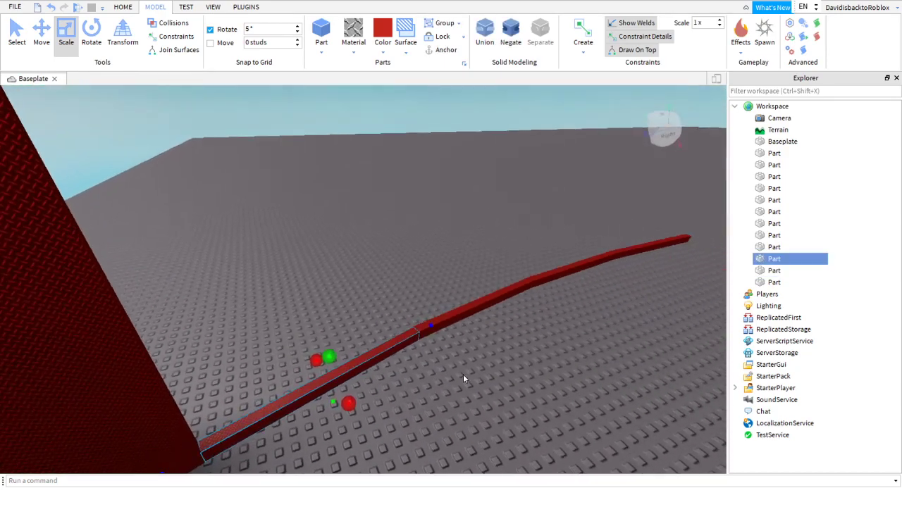
{"action": "left_click_drag", "start_coordinate": [327, 358], "coordinate": [326, 280]}
{"action": "right_click_drag", "start_coordinate": [328, 323], "coordinate": [326, 279]}
{"action": "key", "text": "a"}
{"action": "left_click_drag", "start_coordinate": [326, 280], "coordinate": [301, 188]}
{"action": "left_click", "coordinate": [212, 181]}
- Raise the opposite curve's fourth bar to the same wall height with the Scale tool
{"action": "key", "text": "s"}
{"action": "right_click_drag", "start_coordinate": [205, 181], "coordinate": [255, 185]}
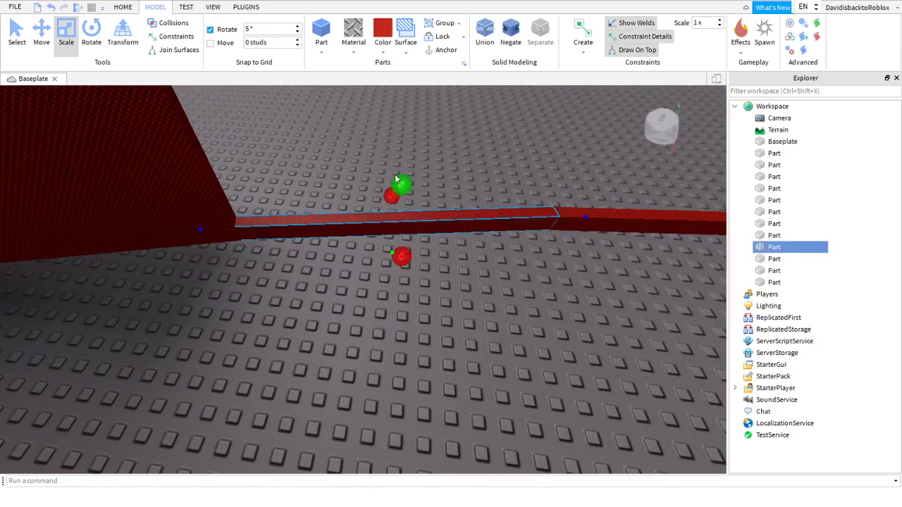
{"action": "left_click_drag", "start_coordinate": [403, 181], "coordinate": [406, 161]}
{"action": "right_click_drag", "start_coordinate": [405, 169], "coordinate": [407, 161]}
{"action": "left_click_drag", "start_coordinate": [406, 161], "coordinate": [404, 153]}
{"action": "right_click_drag", "start_coordinate": [406, 161], "coordinate": [405, 153]}
{"action": "left_click_drag", "start_coordinate": [405, 153], "coordinate": [351, 225]}
- Scale the opposite curve's last two bars upward to the height of the other walls
{"action": "key", "text": "d"}
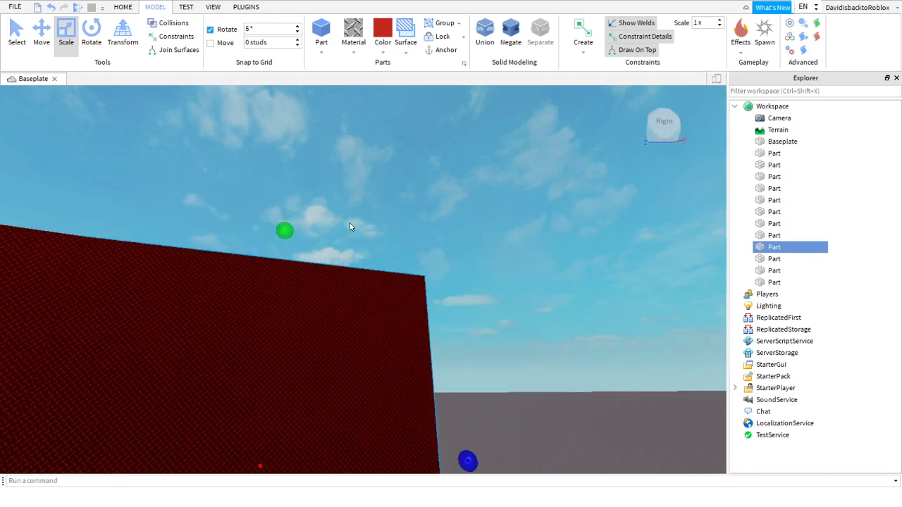
{"action": "right_click_drag", "start_coordinate": [350, 225], "coordinate": [350, 226]}
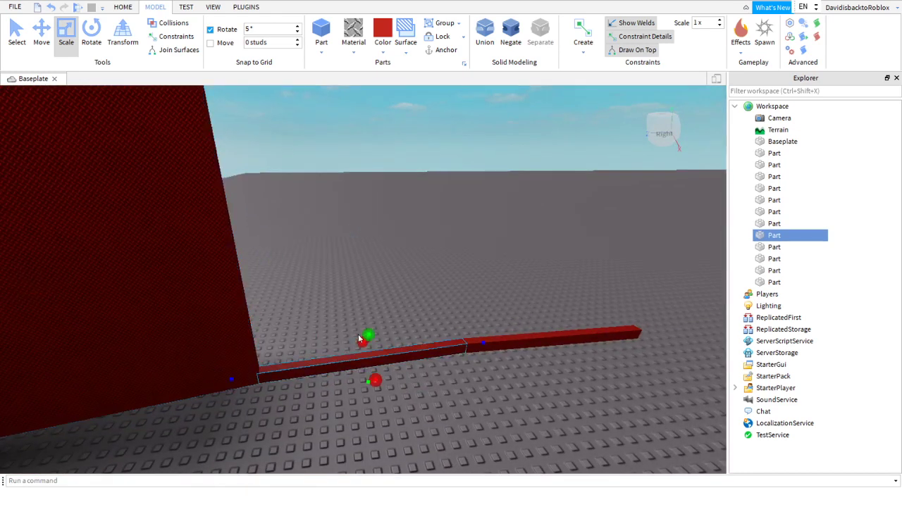
{"action": "key", "text": "e"}
{"action": "left_click_drag", "start_coordinate": [371, 321], "coordinate": [385, 123]}
{"action": "key", "text": "d"}
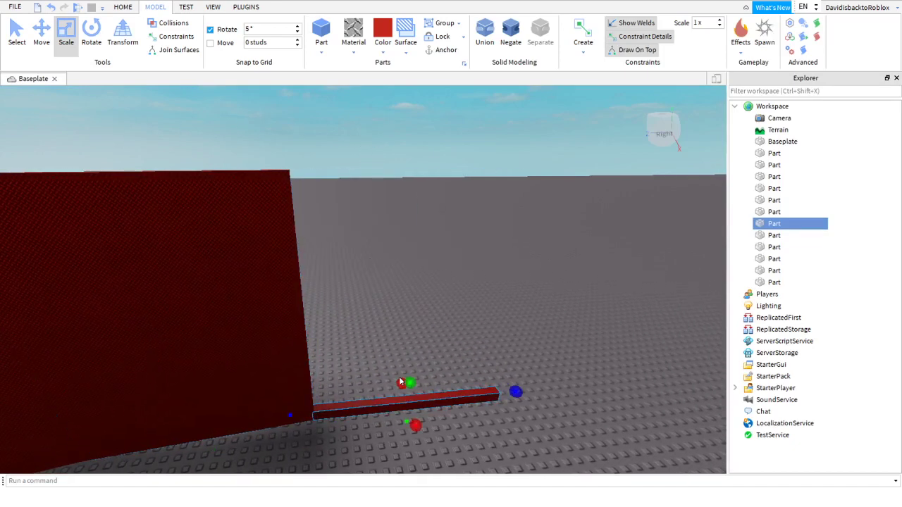
{"action": "left_click_drag", "start_coordinate": [415, 387], "coordinate": [384, 130]}
{"action": "left_click", "coordinate": [342, 135]}
- Lengthen the first side's last wall segment away from the tip into a long straight side wall
{"action": "key", "text": "s"}
{"action": "right_click_drag", "start_coordinate": [342, 135], "coordinate": [345, 135]}
{"action": "left_click", "coordinate": [380, 259]}
{"action": "key", "text": "s"}
{"action": "right_click_drag", "start_coordinate": [380, 258], "coordinate": [380, 260]}
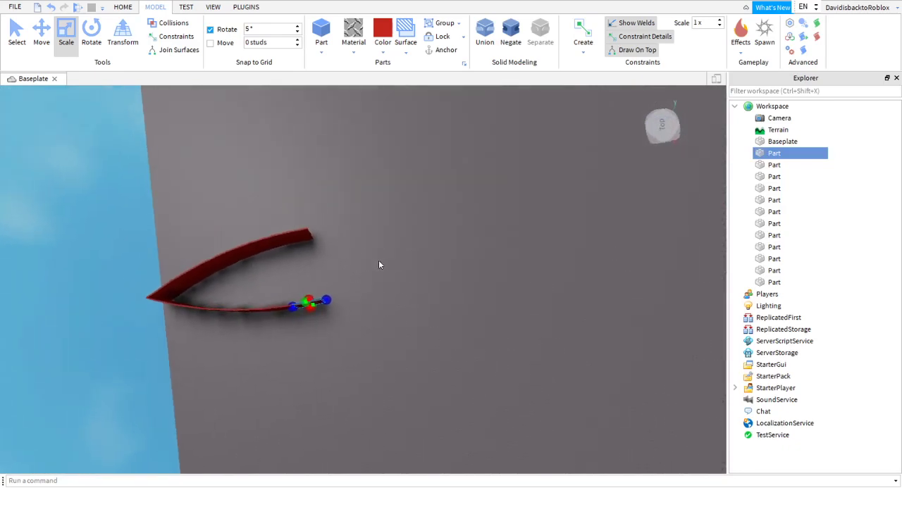
{"action": "key", "text": "d"}
{"action": "left_click_drag", "start_coordinate": [302, 300], "coordinate": [466, 233]}
{"action": "key", "text": "s"}
{"action": "right_click_drag", "start_coordinate": [459, 234], "coordinate": [466, 233]}
{"action": "key", "text": "d"}
{"action": "left_click_drag", "start_coordinate": [466, 233], "coordinate": [574, 230]}
- Lengthen the opposite side's last wall segment away from the tip to run alongside the first long wall
{"action": "right_click_drag", "start_coordinate": [491, 322], "coordinate": [492, 323]}
{"action": "key", "text": "w"}
{"action": "key", "text": "s"}
{"action": "key", "text": "a"}
{"action": "key", "text": "w"}
{"action": "left_click_drag", "start_coordinate": [247, 267], "coordinate": [570, 268]}
{"action": "key", "text": "d"}
{"action": "scroll", "coordinate": [572, 281], "scroll_direction": "up", "scroll_amount": 3}
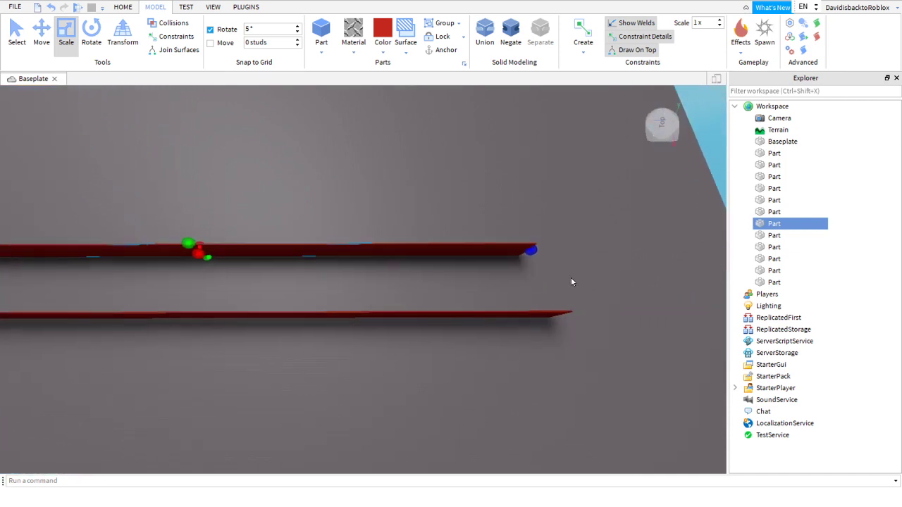
- Fine-tune the length of the opposite long wall so its rear end lines up with the first long wall's end
{"action": "key", "text": "w"}
{"action": "key", "text": "d"}
{"action": "right_click_drag", "start_coordinate": [571, 281], "coordinate": [550, 272]}
{"action": "key", "text": "w"}
{"action": "key", "text": "d"}
{"action": "right_click_drag", "start_coordinate": [427, 264], "coordinate": [416, 229]}
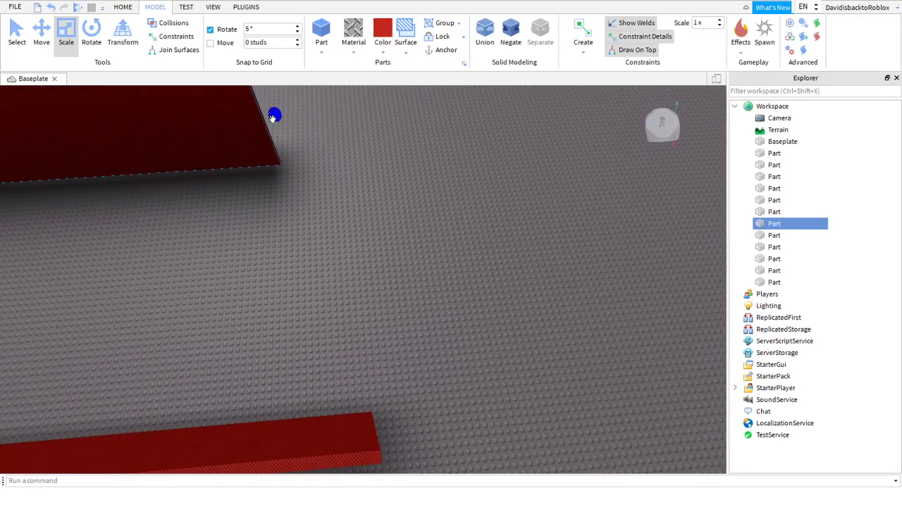
{"action": "left_click_drag", "start_coordinate": [272, 119], "coordinate": [276, 124]}
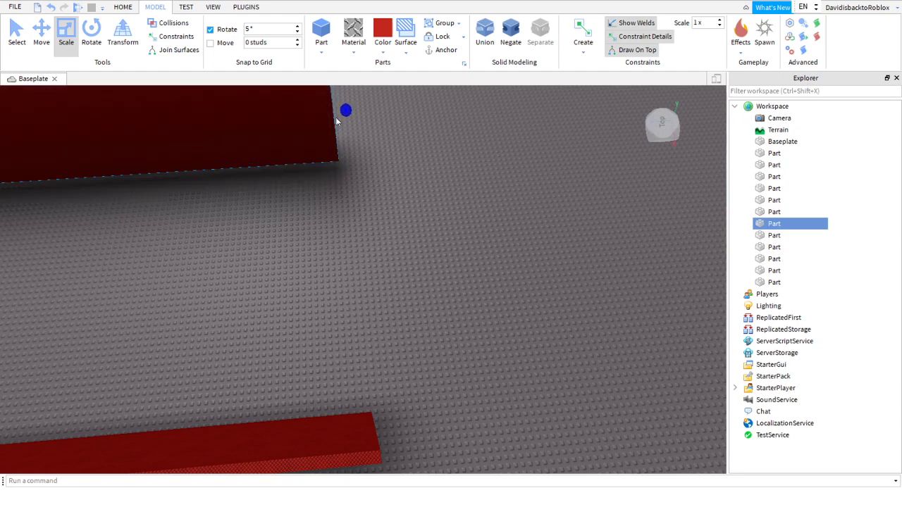
{"action": "left_click_drag", "start_coordinate": [345, 107], "coordinate": [354, 110]}
{"action": "right_click_drag", "start_coordinate": [347, 200], "coordinate": [348, 200]}
- Duplicate the first side's long wall and shorten the copy to a small piece at the wall's rear end
{"action": "scroll", "coordinate": [348, 201], "scroll_direction": "down", "scroll_amount": 5}
{"action": "left_click", "coordinate": [332, 226]}
{"action": "key", "text": "a"}
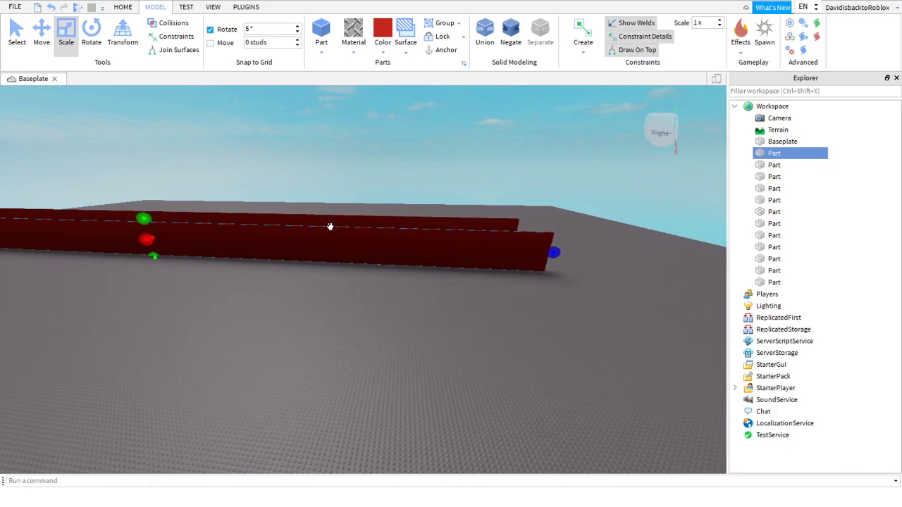
{"action": "right_click", "coordinate": [331, 226]}
{"action": "left_click", "coordinate": [343, 65]}
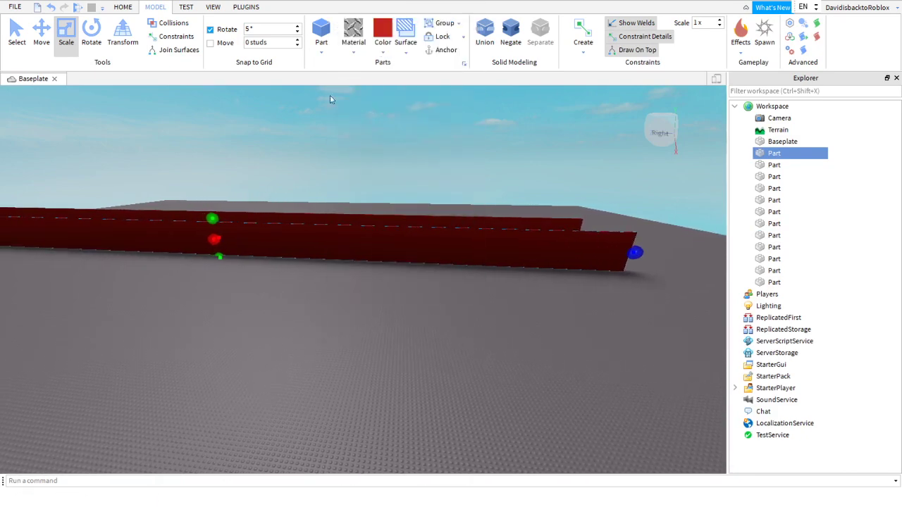
{"action": "right_click_drag", "start_coordinate": [269, 217], "coordinate": [268, 218]}
{"action": "key", "text": "d"}
{"action": "left_click_drag", "start_coordinate": [228, 203], "coordinate": [390, 293]}
{"action": "right_click_drag", "start_coordinate": [388, 294], "coordinate": [390, 294]}
{"action": "left_click_drag", "start_coordinate": [390, 294], "coordinate": [469, 316]}
{"action": "key", "text": "w"}
{"action": "right_click_drag", "start_coordinate": [465, 319], "coordinate": [465, 319]}
{"action": "key", "text": "e"}
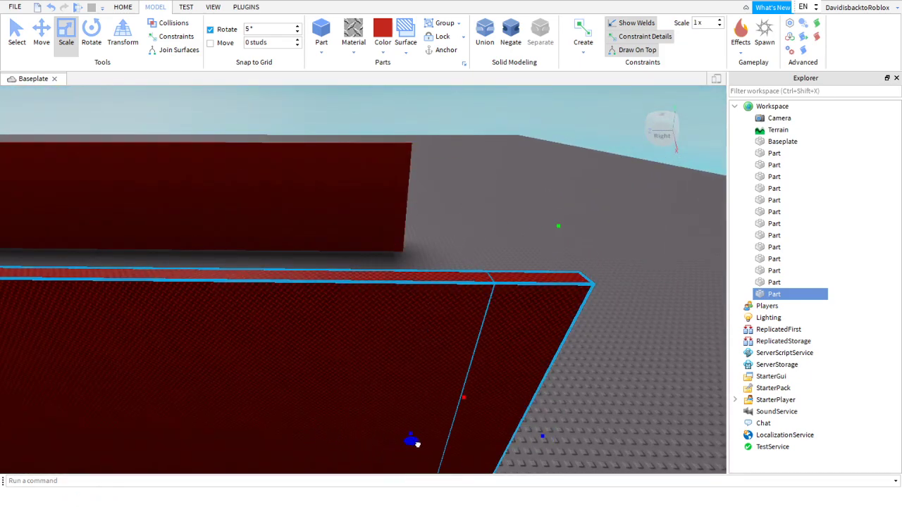
{"action": "right_click_drag", "start_coordinate": [460, 443], "coordinate": [460, 441]}
{"action": "key", "text": "w"}
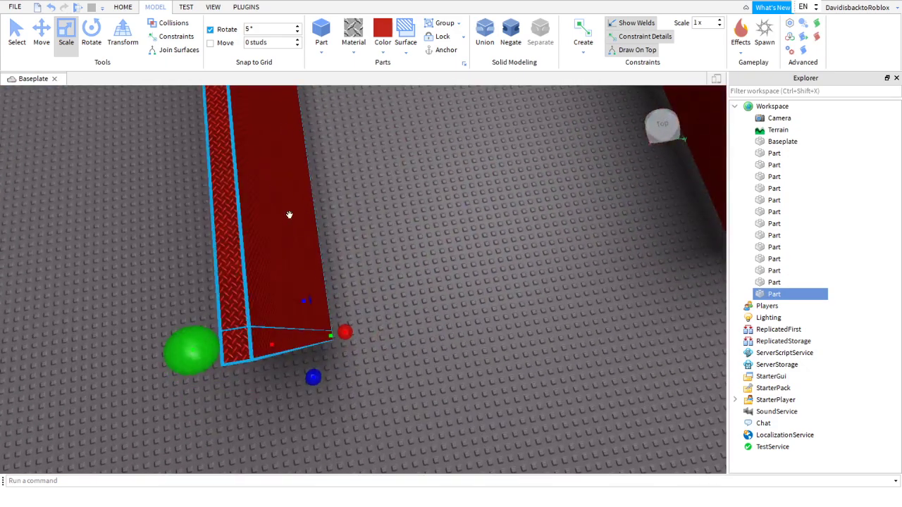
- Extend the short rear piece sideways across the gap to the opposite long wall, closing off the hull's rear
{"action": "key", "text": "d"}
{"action": "left_click_drag", "start_coordinate": [346, 327], "coordinate": [438, 339]}
{"action": "key", "text": "s"}
{"action": "right_click_drag", "start_coordinate": [438, 338], "coordinate": [436, 338]}
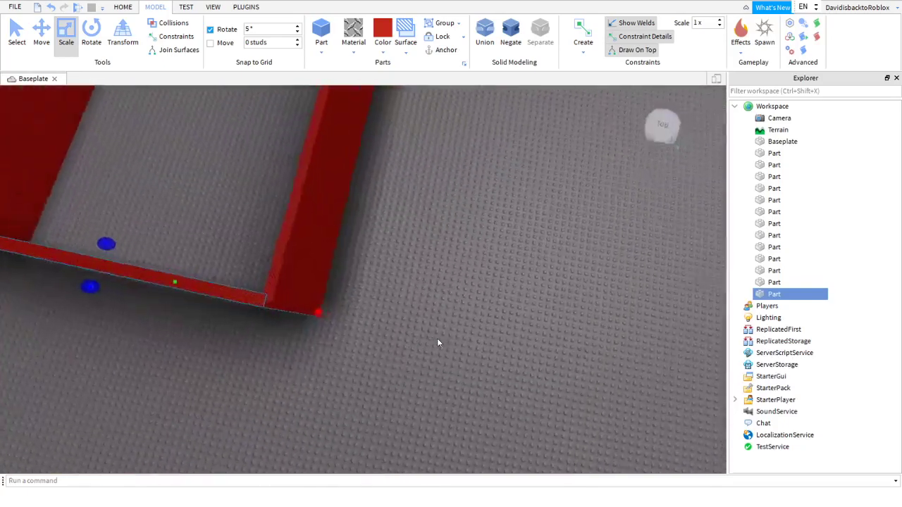
{"action": "key", "text": "w"}
{"action": "key", "text": "d"}
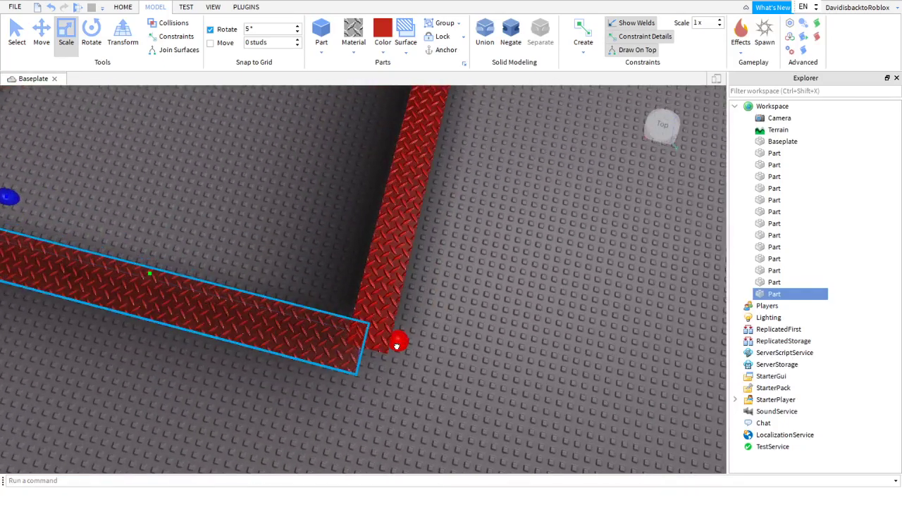
{"action": "left_click", "coordinate": [413, 358]}
- Scale the rear cross wall forward between the two long side walls to form a solid block
{"action": "right_click_drag", "start_coordinate": [494, 326], "coordinate": [495, 327]}
{"action": "key", "text": "a"}
{"action": "key", "text": "s"}
{"action": "key", "text": "w"}
{"action": "key", "text": "a"}
{"action": "key", "text": "w"}
{"action": "middle_click_drag", "start_coordinate": [494, 326], "coordinate": [388, 299]}
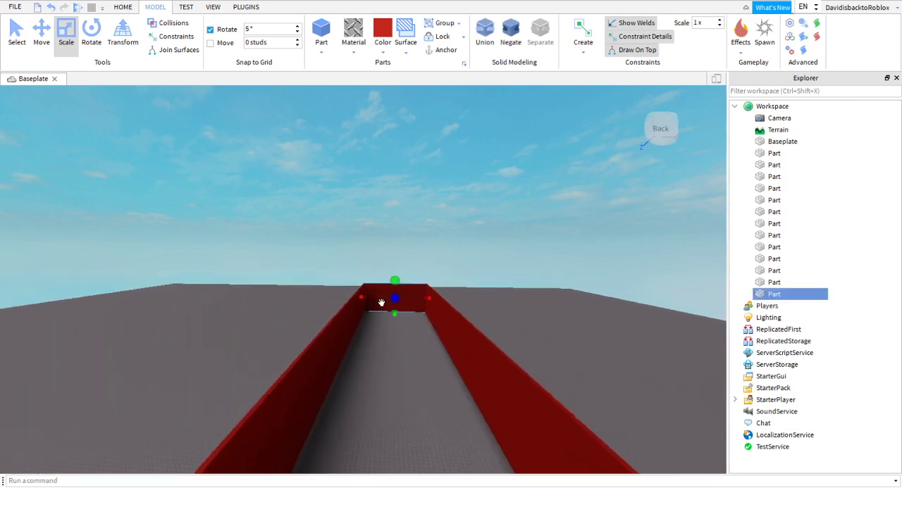
{"action": "key", "text": "w"}
{"action": "right_click_drag", "start_coordinate": [381, 303], "coordinate": [382, 304]}
{"action": "key", "text": "e"}
{"action": "key", "text": "d"}
{"action": "left_click_drag", "start_coordinate": [532, 391], "coordinate": [506, 412]}
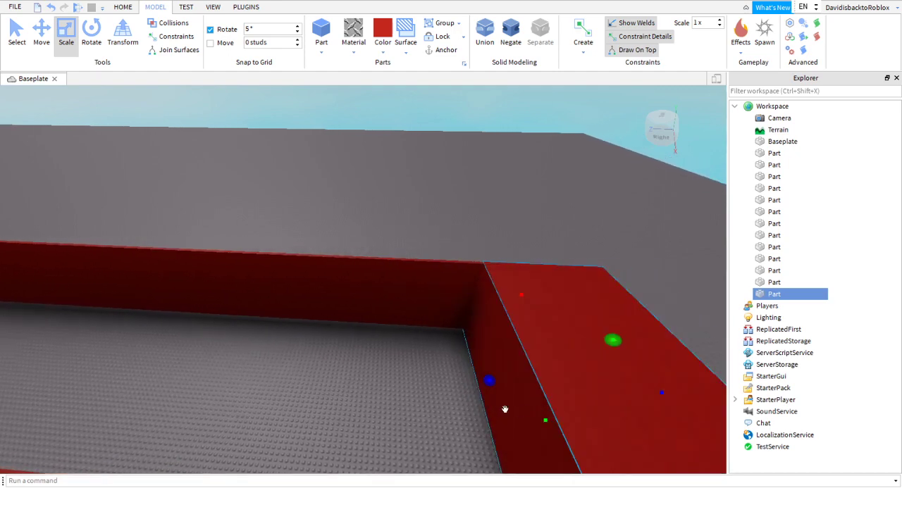
{"action": "left_click_drag", "start_coordinate": [492, 382], "coordinate": [104, 325]}
- Extend the solid block further forward to the start of the curved wall segments and deselect it
{"action": "key", "text": "s"}
{"action": "key", "text": "a"}
{"action": "key", "text": "s"}
{"action": "right_click_drag", "start_coordinate": [104, 325], "coordinate": [105, 326]}
{"action": "key", "text": "w"}
{"action": "key", "text": "w"}
{"action": "key", "text": "a"}
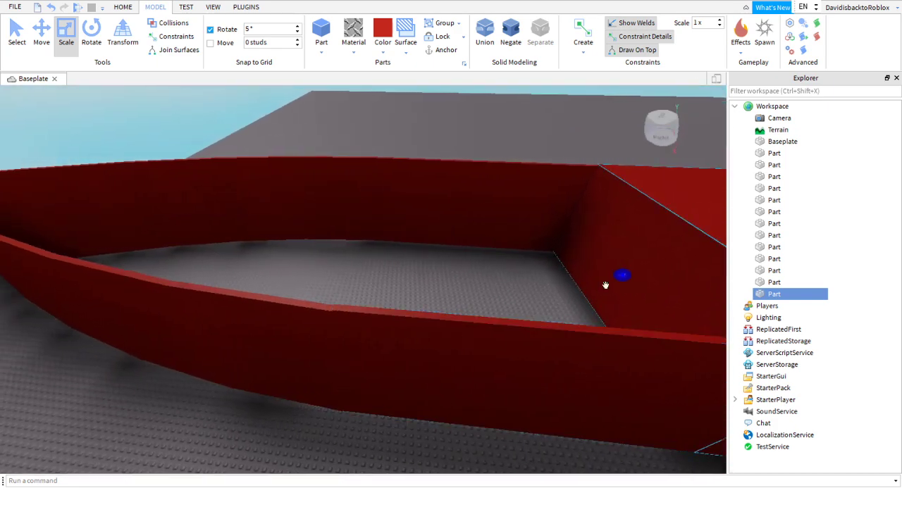
{"action": "left_click_drag", "start_coordinate": [625, 271], "coordinate": [392, 237]}
{"action": "key", "text": "w"}
{"action": "right_click_drag", "start_coordinate": [383, 253], "coordinate": [383, 252]}
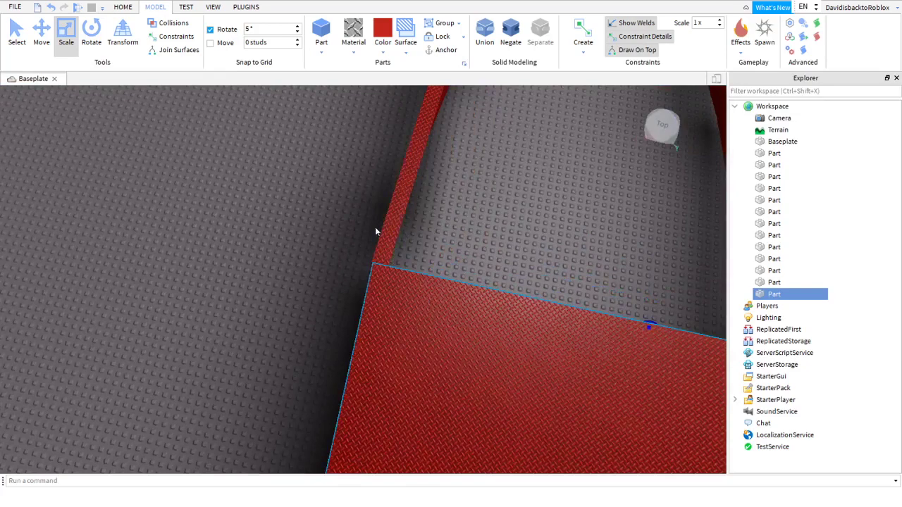
{"action": "left_click", "coordinate": [293, 198]}
{"action": "right_click_drag", "start_coordinate": [294, 197], "coordinate": [294, 188]}
{"action": "key", "text": "a"}
- Scale the starboard curved wall segment in front of the solid block inward across the hull's interior
{"action": "left_click", "coordinate": [256, 254]}
{"action": "left_click", "coordinate": [338, 240]}
{"action": "right_click_drag", "start_coordinate": [338, 240], "coordinate": [339, 239]}
{"action": "key", "text": "d"}
{"action": "key", "text": "a"}
{"action": "key", "text": "d"}
{"action": "key", "text": "d"}
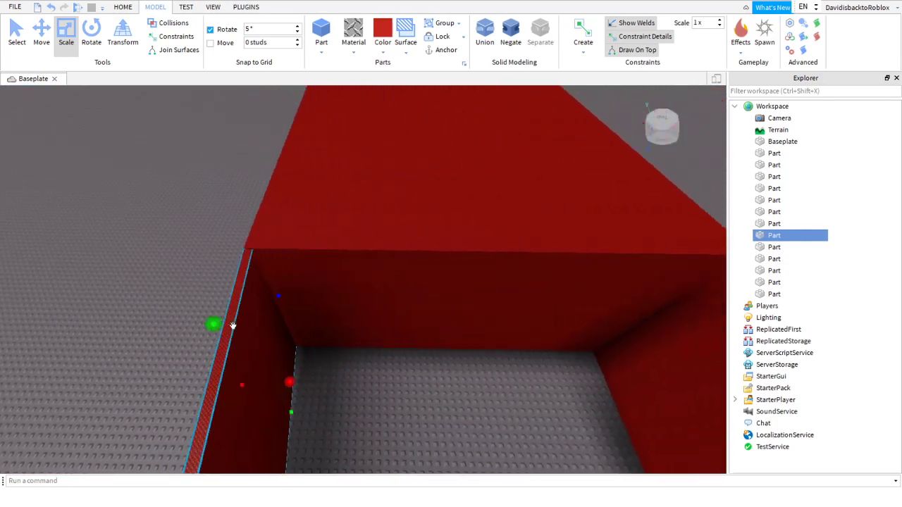
{"action": "key", "text": "a"}
{"action": "key", "text": "w"}
{"action": "right_click_drag", "start_coordinate": [273, 372], "coordinate": [273, 370]}
{"action": "key", "text": "s"}
{"action": "key", "text": "w"}
{"action": "key", "text": "e"}
{"action": "key", "text": "d"}
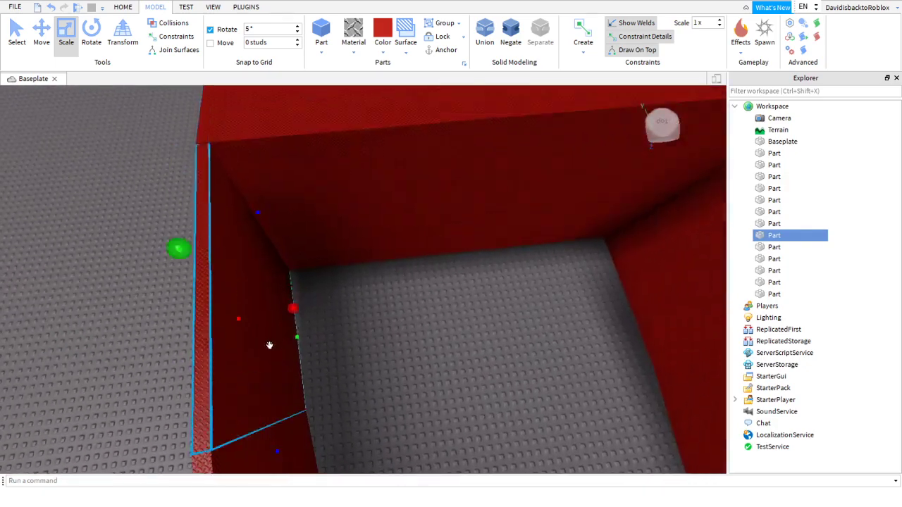
{"action": "key", "text": "d"}
{"action": "left_click_drag", "start_coordinate": [240, 309], "coordinate": [378, 266]}
- Scale the matching port wall segment in front of the solid block inward until it meets the filled starboard part
{"action": "left_click", "coordinate": [521, 278]}
{"action": "left_click_drag", "start_coordinate": [491, 262], "coordinate": [196, 246]}
{"action": "key", "text": "s"}
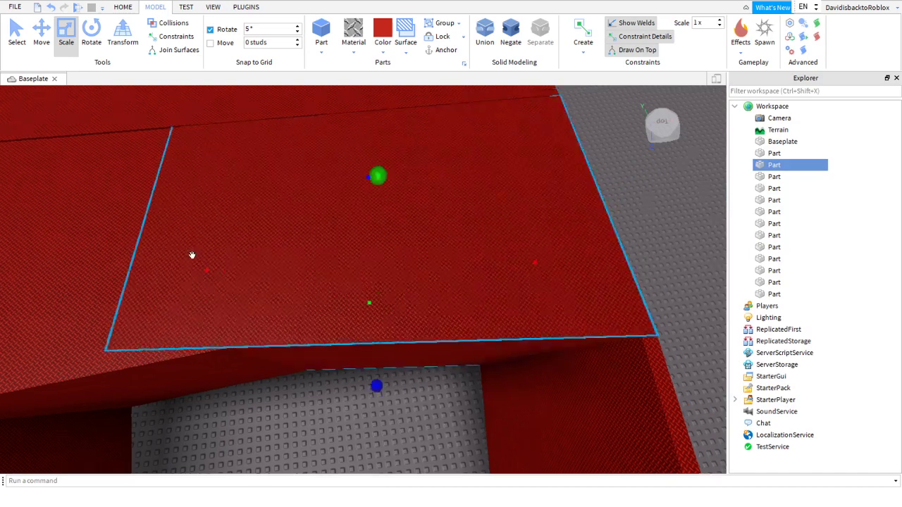
{"action": "key", "text": "a"}
- Widen the next pair of curved wall segments toward the bow inward, filling the hull between them
{"action": "left_click_drag", "start_coordinate": [241, 421], "coordinate": [312, 346]}
{"action": "right_click_drag", "start_coordinate": [312, 345], "coordinate": [312, 346]}
{"action": "left_click", "coordinate": [385, 276]}
{"action": "right_click_drag", "start_coordinate": [391, 288], "coordinate": [391, 287]}
{"action": "key", "text": "d"}
{"action": "left_click_drag", "start_coordinate": [293, 253], "coordinate": [381, 260]}
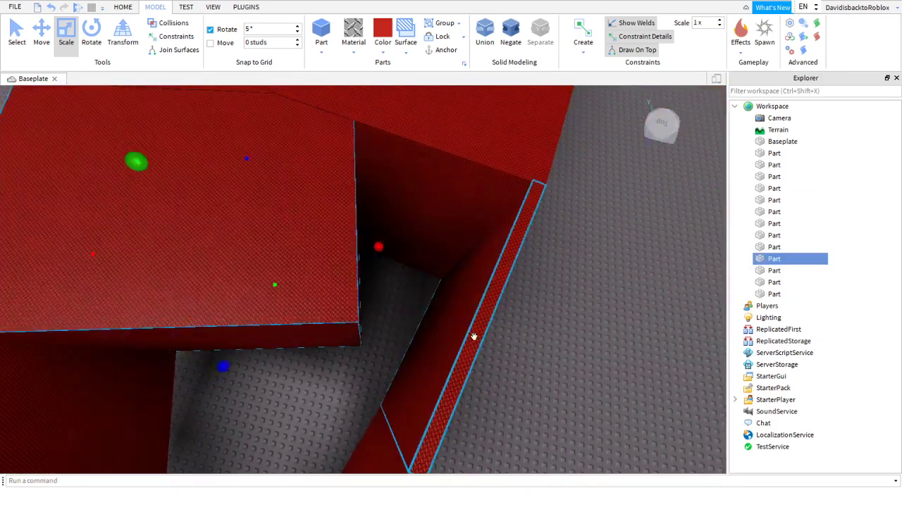
{"action": "left_click_drag", "start_coordinate": [415, 319], "coordinate": [245, 181]}
{"action": "right_click_drag", "start_coordinate": [246, 181], "coordinate": [249, 185]}
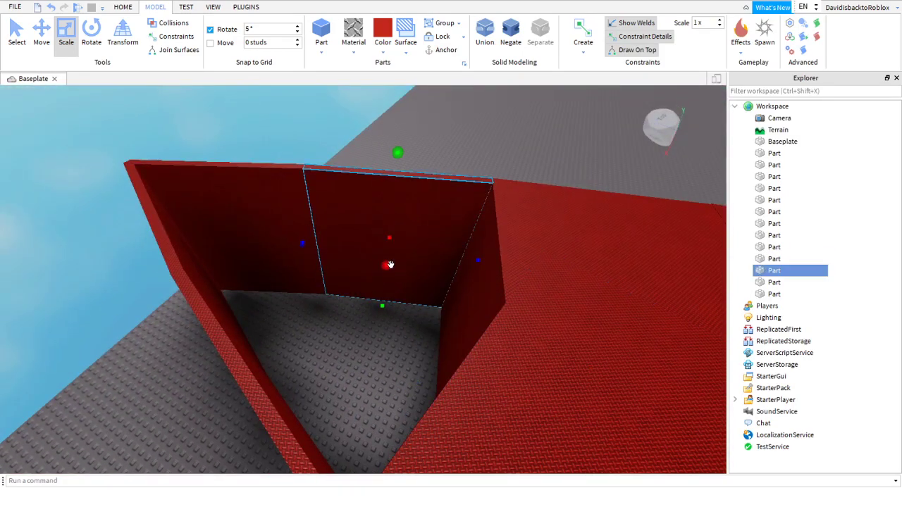
- Scale the pair of wall segments just behind the bow walls inward to fill that section of the hull
{"action": "left_click_drag", "start_coordinate": [385, 264], "coordinate": [337, 419]}
{"action": "left_click", "coordinate": [289, 417]}
{"action": "right_click_drag", "start_coordinate": [274, 424], "coordinate": [271, 424]}
{"action": "left_click_drag", "start_coordinate": [261, 282], "coordinate": [396, 254]}
{"action": "right_click_drag", "start_coordinate": [397, 253], "coordinate": [397, 244]}
- Duplicate the starboard bow wall, thicken the copy inward and shorten it back from the tip to stay inside the hull
{"action": "left_click", "coordinate": [393, 230]}
{"action": "right_click", "coordinate": [392, 229]}
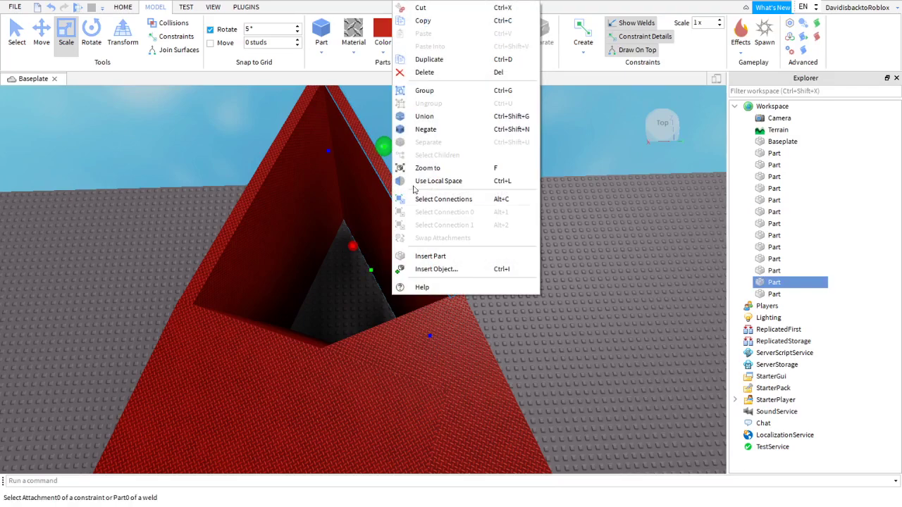
{"action": "left_click", "coordinate": [452, 61]}
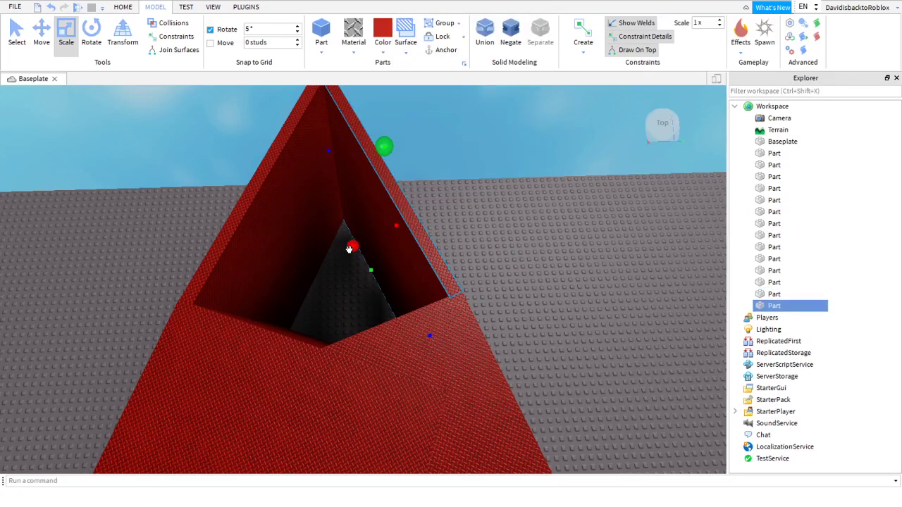
{"action": "left_click_drag", "start_coordinate": [347, 250], "coordinate": [219, 297]}
{"action": "right_click_drag", "start_coordinate": [231, 246], "coordinate": [356, 273]}
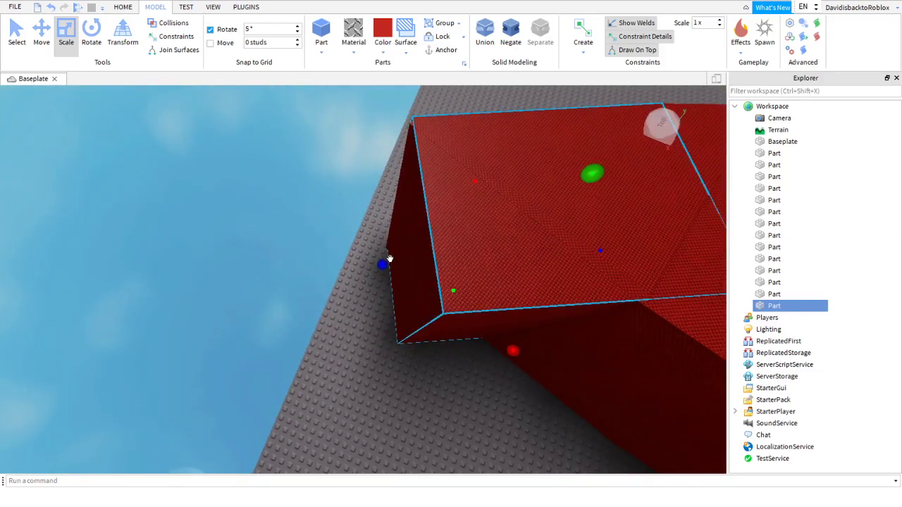
{"action": "left_click_drag", "start_coordinate": [379, 265], "coordinate": [500, 249]}
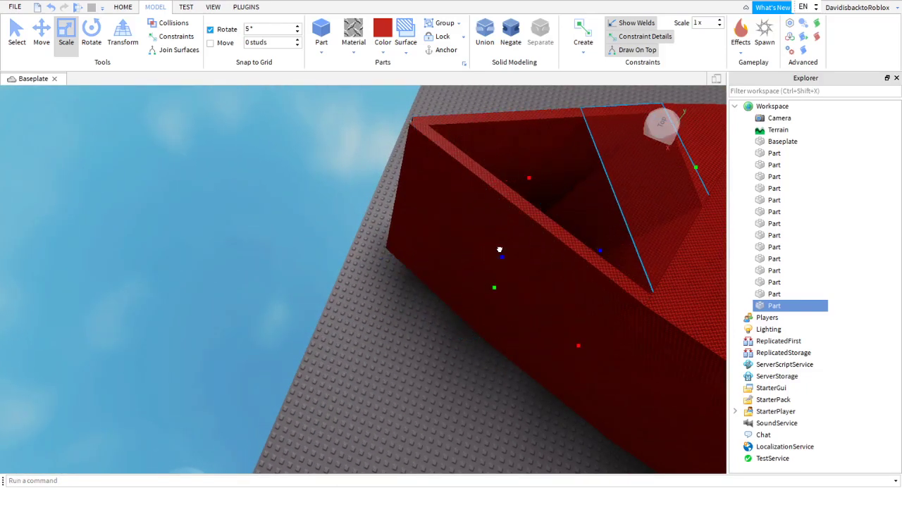
{"action": "left_click", "coordinate": [299, 369]}
{"action": "right_click_drag", "start_coordinate": [296, 391], "coordinate": [299, 390]}
- Duplicate the port bow wall, widen the copy inward over the gap and shorten its front end to the opposite wall
{"action": "left_click", "coordinate": [290, 275]}
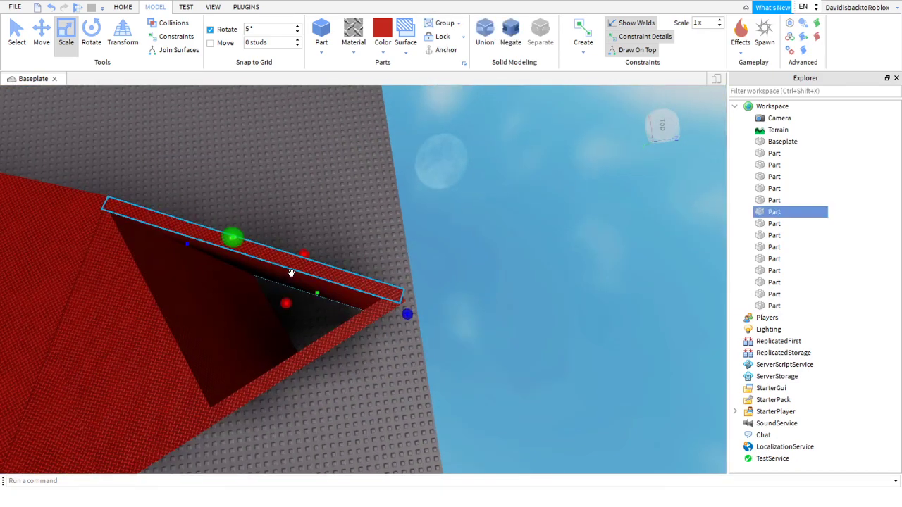
{"action": "right_click", "coordinate": [295, 273]}
{"action": "left_click", "coordinate": [345, 60]}
{"action": "right_click_drag", "start_coordinate": [318, 91], "coordinate": [317, 90]}
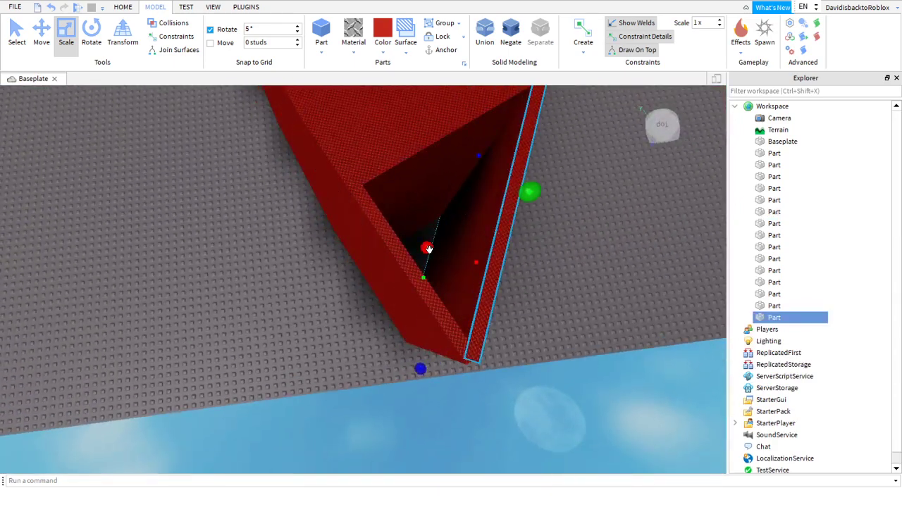
{"action": "left_click_drag", "start_coordinate": [420, 238], "coordinate": [382, 217]}
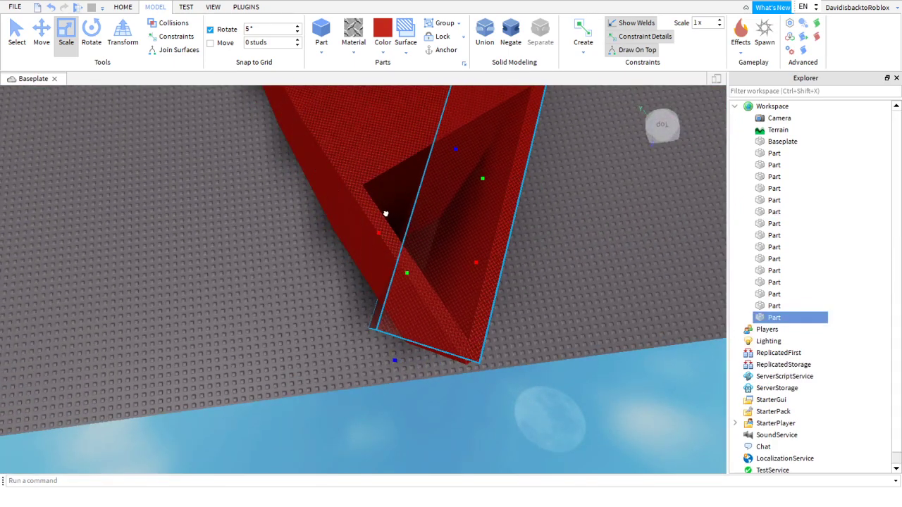
{"action": "left_click_drag", "start_coordinate": [359, 179], "coordinate": [359, 181]}
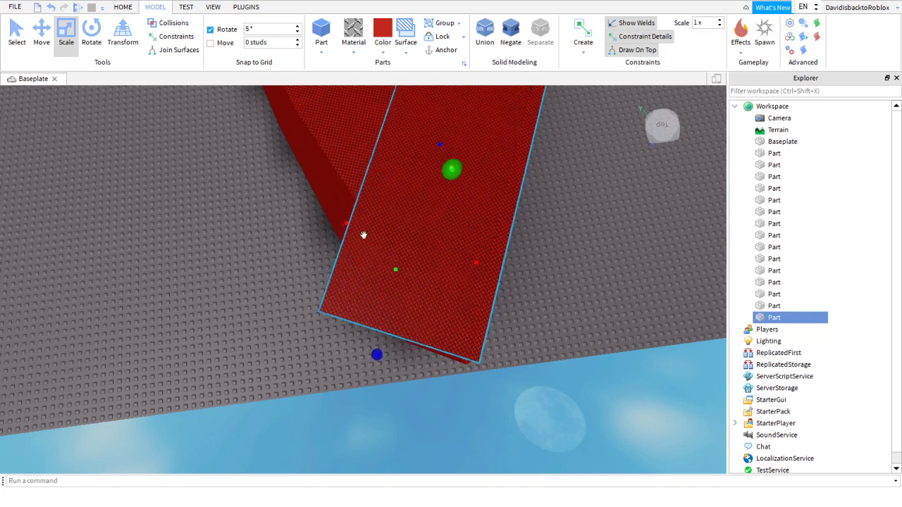
{"action": "left_click_drag", "start_coordinate": [376, 352], "coordinate": [397, 277]}
{"action": "left_click", "coordinate": [537, 297]}
{"action": "right_click_drag", "start_coordinate": [540, 299], "coordinate": [336, 272]}
- Make a second copy of the starboard bow wall, scaled partway inward and shortened from the tip to fill more of the gap
{"action": "right_click", "coordinate": [315, 263]}
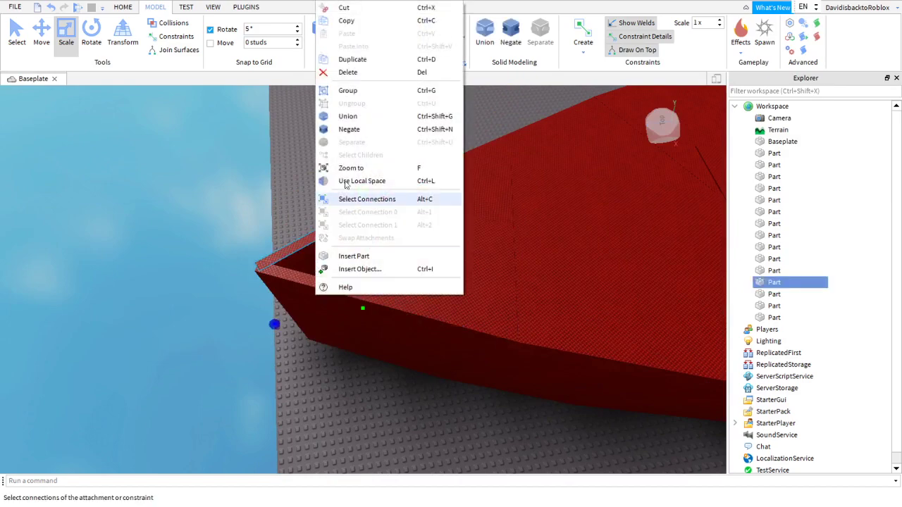
{"action": "left_click", "coordinate": [377, 64]}
{"action": "right_click_drag", "start_coordinate": [442, 323], "coordinate": [442, 322]}
{"action": "left_click_drag", "start_coordinate": [347, 268], "coordinate": [371, 269]}
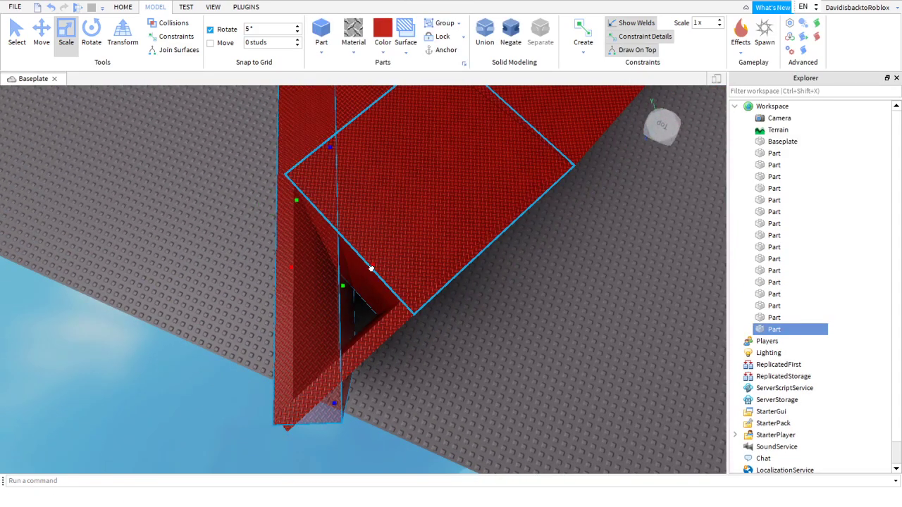
{"action": "right_click_drag", "start_coordinate": [403, 272], "coordinate": [404, 272]}
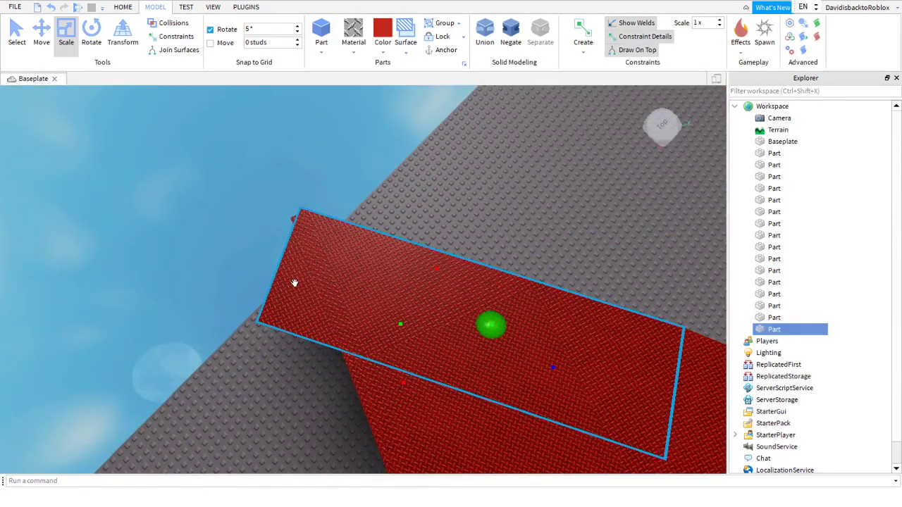
{"action": "left_click_drag", "start_coordinate": [294, 282], "coordinate": [320, 287]}
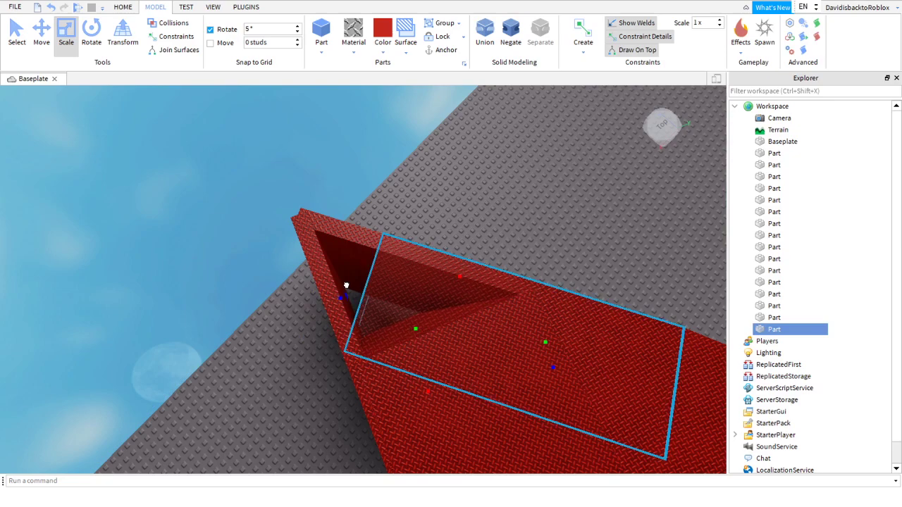
{"action": "left_click", "coordinate": [449, 174]}
{"action": "right_click_drag", "start_coordinate": [451, 173], "coordinate": [452, 172]}
- Make a second copy of the port bow wall, thickened slightly inward and shortened to fit behind the bow's tip
{"action": "left_click", "coordinate": [398, 300]}
{"action": "right_click_drag", "start_coordinate": [398, 300], "coordinate": [399, 300]}
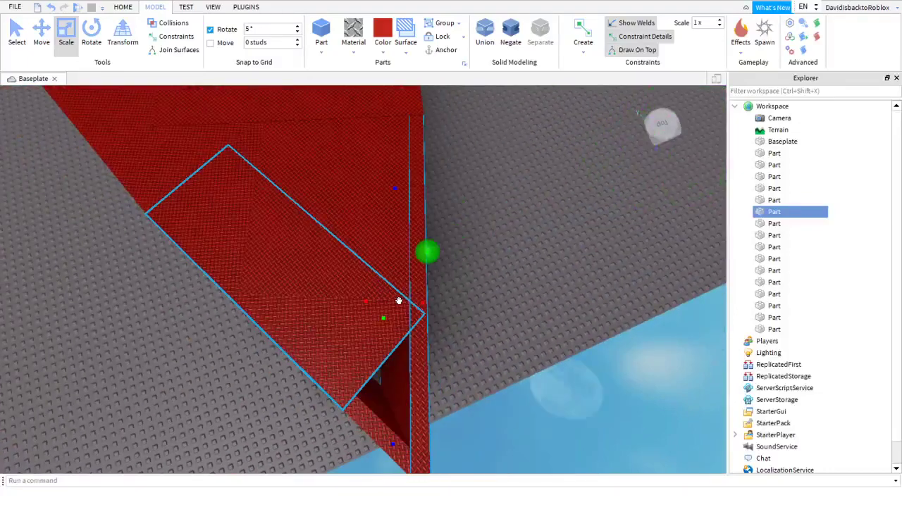
{"action": "right_click", "coordinate": [399, 302]}
{"action": "left_click", "coordinate": [465, 76]}
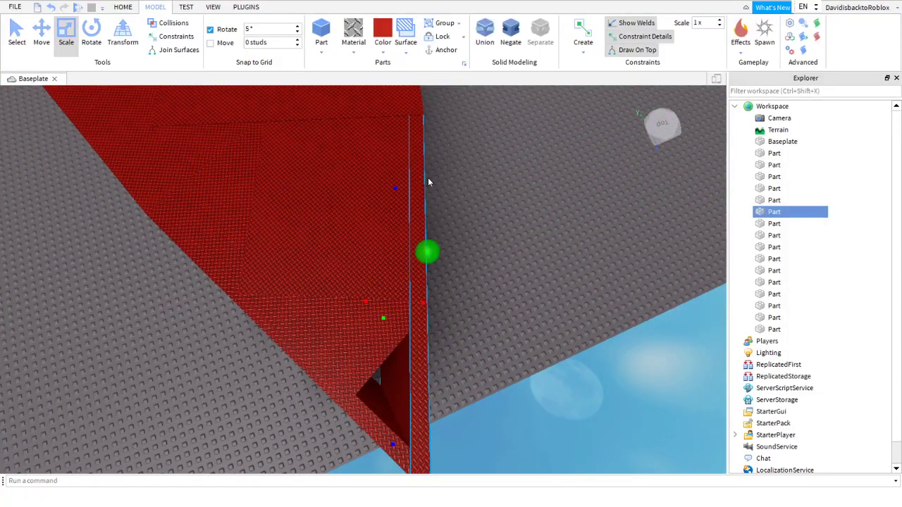
{"action": "left_click_drag", "start_coordinate": [366, 304], "coordinate": [342, 301]}
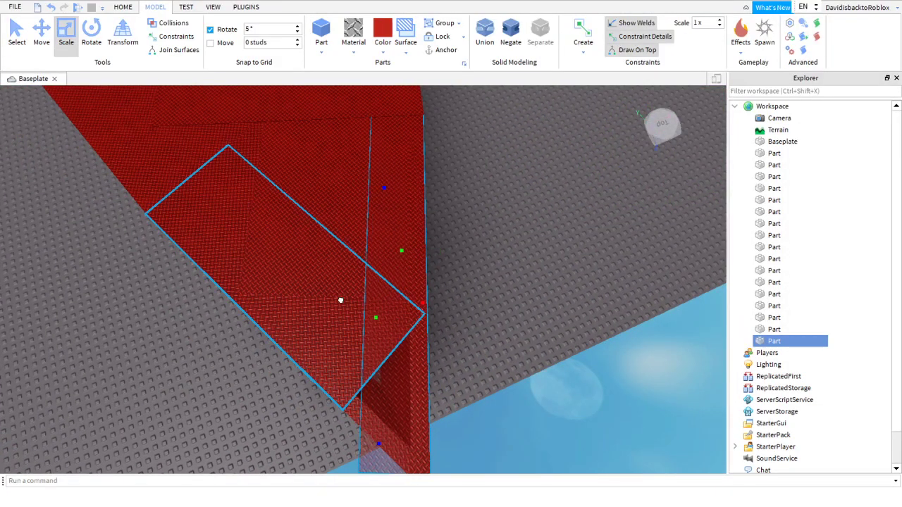
{"action": "right_click_drag", "start_coordinate": [339, 300], "coordinate": [340, 300]}
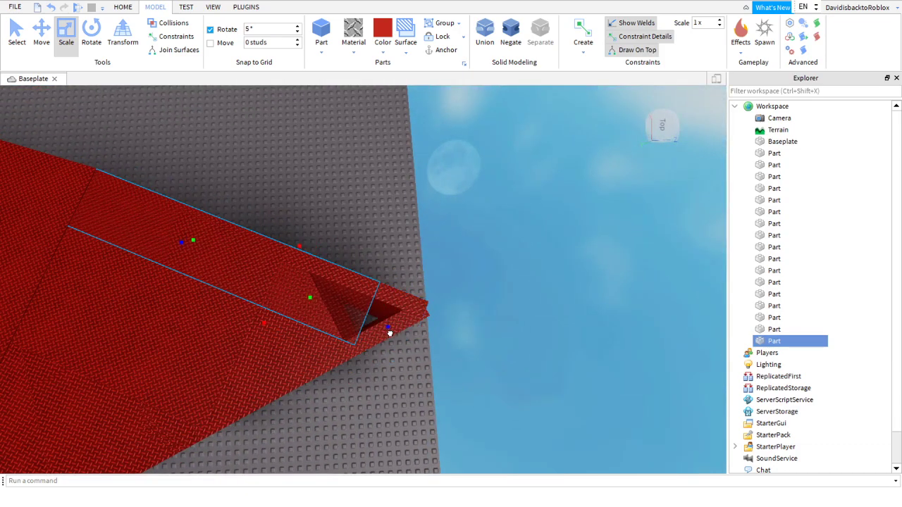
- Close the remaining triangular hole at the bow with another slightly thickened, shortened copy of the starboard bow wall, then deselect it
{"action": "left_click", "coordinate": [381, 332]}
{"action": "right_click_drag", "start_coordinate": [380, 331], "coordinate": [381, 332]}
{"action": "right_click", "coordinate": [381, 332]}
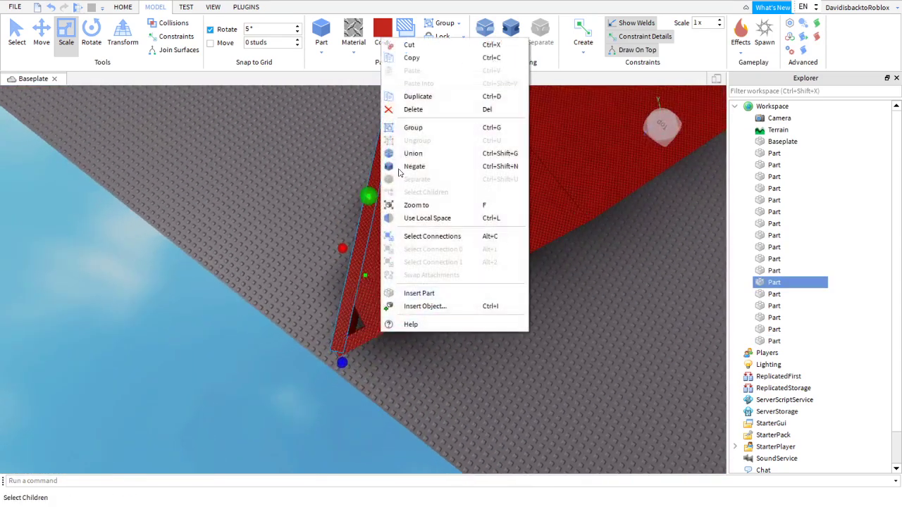
{"action": "left_click", "coordinate": [413, 99]}
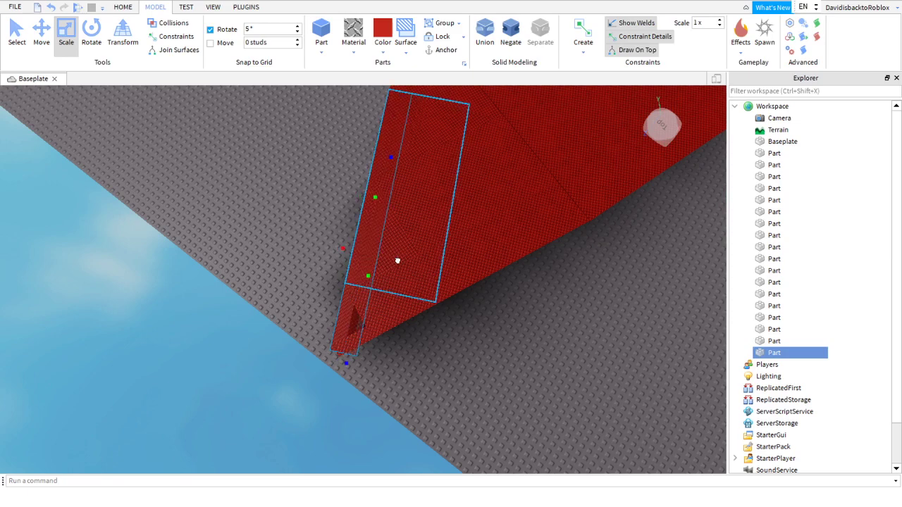
{"action": "right_click_drag", "start_coordinate": [404, 338], "coordinate": [403, 339]}
{"action": "scroll", "coordinate": [403, 338], "scroll_direction": "up", "scroll_amount": 2}
{"action": "right_click_drag", "start_coordinate": [274, 312], "coordinate": [274, 312]}
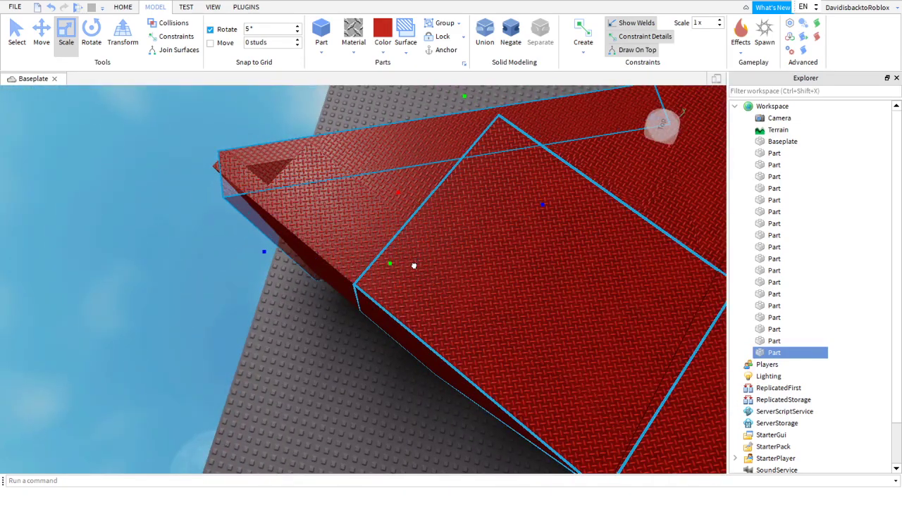
{"action": "right_click_drag", "start_coordinate": [413, 266], "coordinate": [375, 281]}
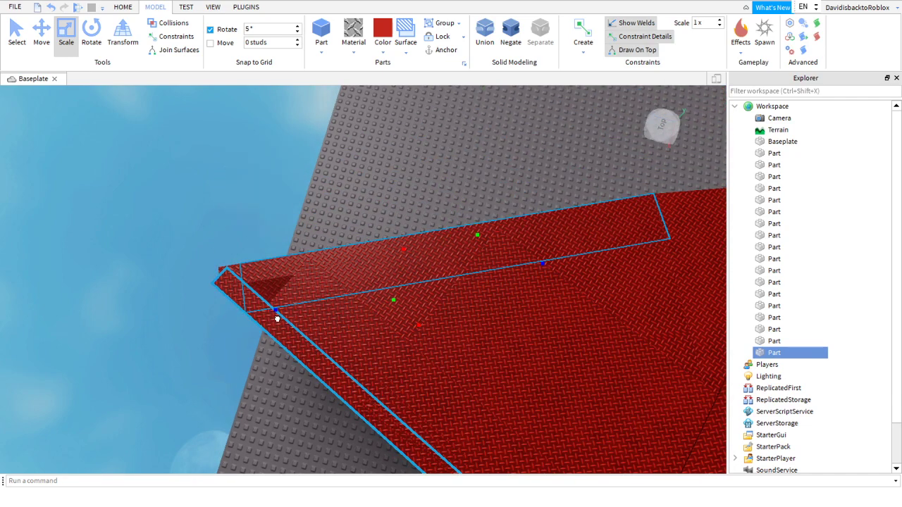
{"action": "left_click", "coordinate": [209, 236]}
{"action": "right_click_drag", "start_coordinate": [207, 233], "coordinate": [208, 234]}
{"action": "key", "text": "d"}
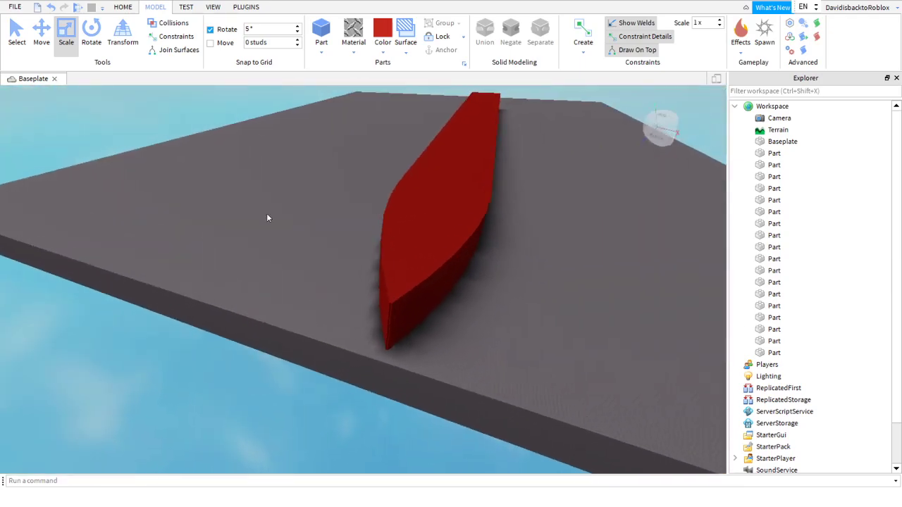
- Move the baseplate lengthwise and sideways beneath the hull to leave more room in front of the bow, and deselect it
{"action": "left_click", "coordinate": [761, 143]}
{"action": "right_click_drag", "start_coordinate": [522, 278], "coordinate": [526, 278]}
{"action": "scroll", "coordinate": [523, 278], "scroll_direction": "down", "scroll_amount": 6}
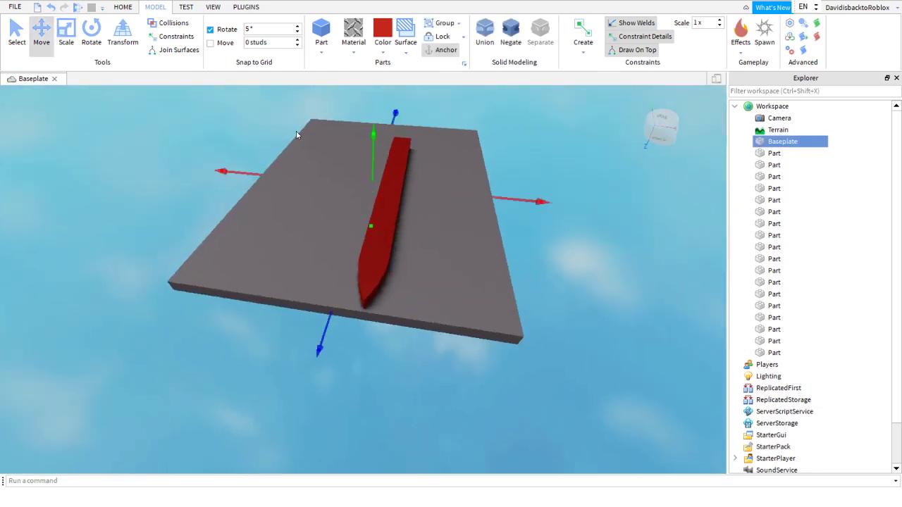
{"action": "mouse_move", "coordinate": [396, 112]}
{"action": "left_mouse_down"}
{"action": "mouse_move", "coordinate": [392, 128]}
{"action": "mouse_move", "coordinate": [394, 119]}
{"action": "left_mouse_up"}
{"action": "left_click_drag", "start_coordinate": [231, 177], "coordinate": [232, 188]}
{"action": "scroll", "coordinate": [409, 215], "scroll_direction": "up", "scroll_amount": 6}
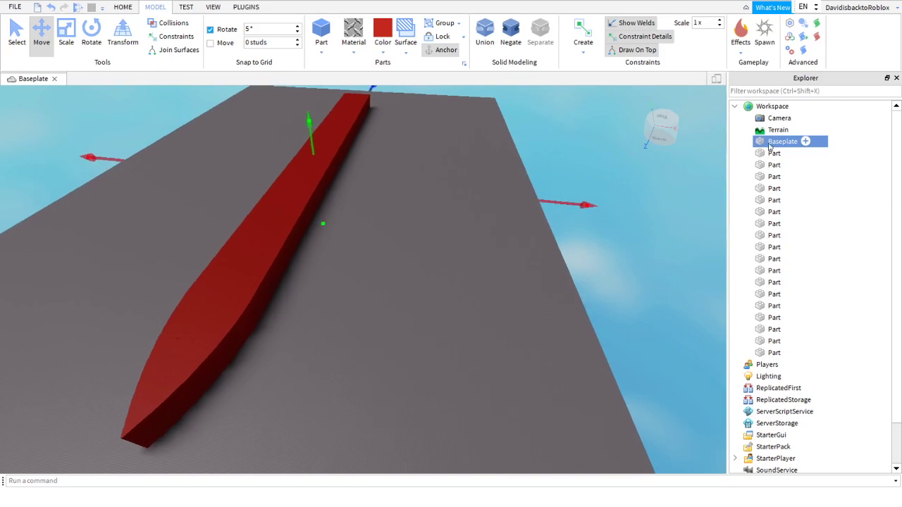
{"action": "scroll", "coordinate": [412, 219], "scroll_direction": "up", "scroll_amount": 5}
{"action": "right_click_drag", "start_coordinate": [448, 222], "coordinate": [360, 163]}
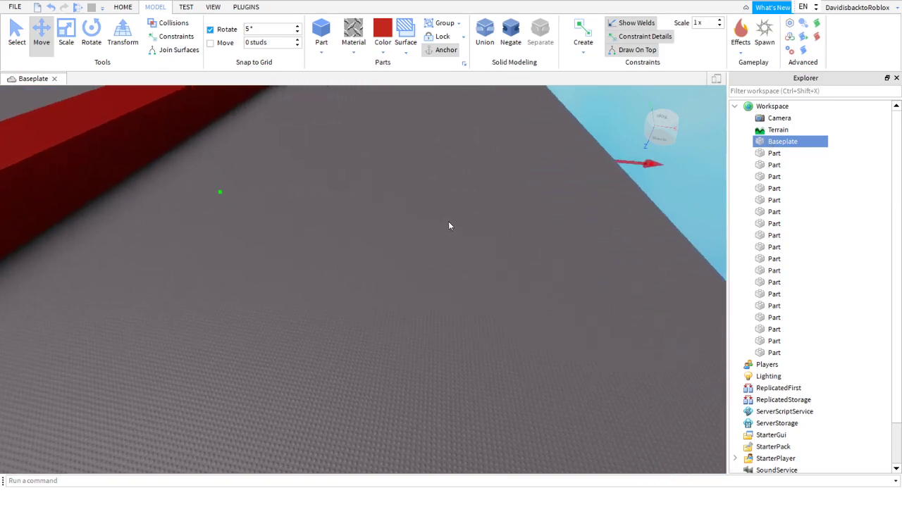
{"action": "left_click", "coordinate": [392, 193]}
- Examine the filled hull's sides, top surface and bow up close
{"action": "right_click_drag", "start_coordinate": [392, 194], "coordinate": [392, 194]}
{"action": "scroll", "coordinate": [392, 193], "scroll_direction": "up", "scroll_amount": 4}
{"action": "scroll", "coordinate": [393, 194], "scroll_direction": "up", "scroll_amount": 3}
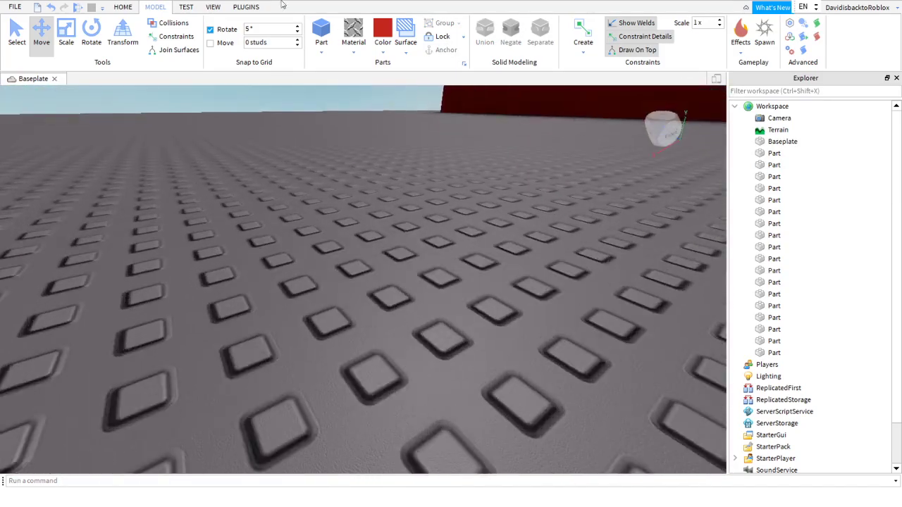
{"action": "scroll", "coordinate": [326, 205], "scroll_direction": "up", "scroll_amount": 2}
{"action": "scroll", "coordinate": [327, 206], "scroll_direction": "down", "scroll_amount": 5}
{"action": "right_click_drag", "start_coordinate": [327, 206], "coordinate": [327, 206]}
{"action": "scroll", "coordinate": [329, 210], "scroll_direction": "up", "scroll_amount": 3}
{"action": "key", "text": "d"}
{"action": "key", "text": "w"}
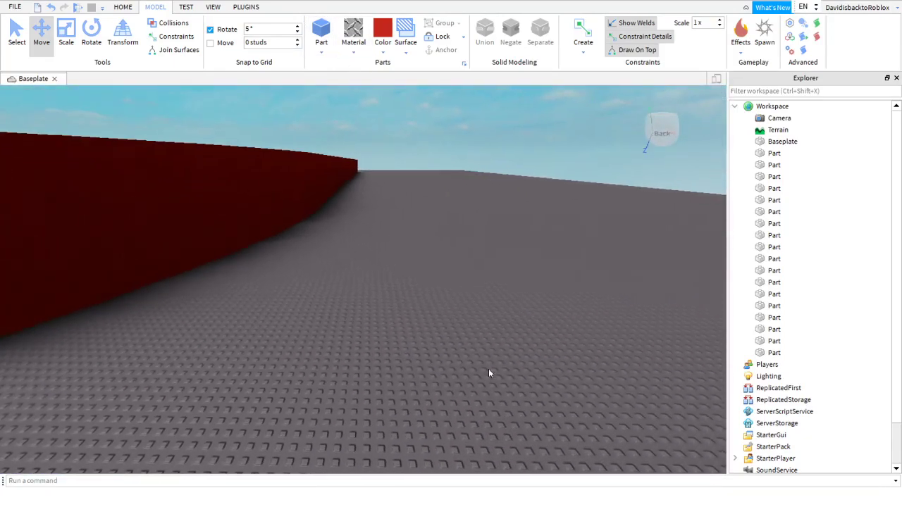
{"action": "key", "text": "e"}
{"action": "key", "text": "e"}
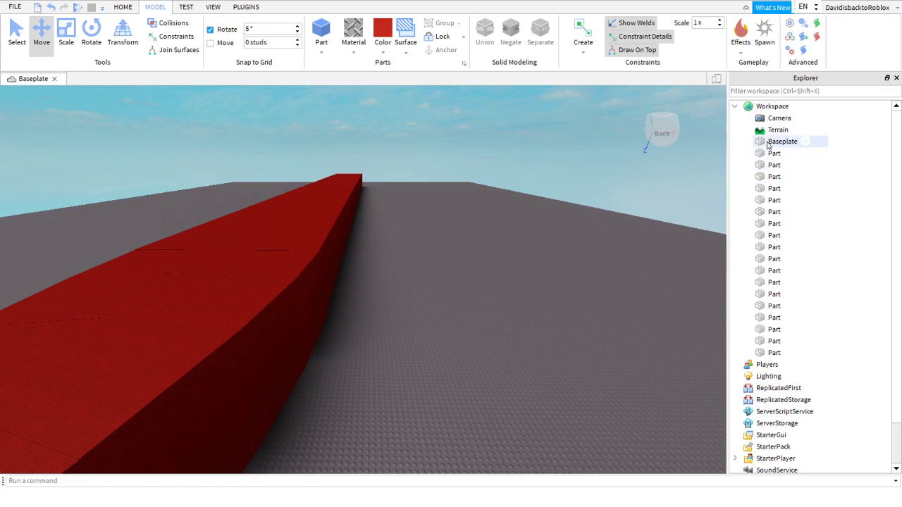
{"action": "left_click", "coordinate": [600, 414]}
{"action": "right_click_drag", "start_coordinate": [601, 414], "coordinate": [600, 419]}
{"action": "key", "text": "a"}
{"action": "key", "text": "s"}
{"action": "key", "text": "s"}
{"action": "key", "text": "w"}
{"action": "key", "text": "w"}
{"action": "key", "text": "w"}
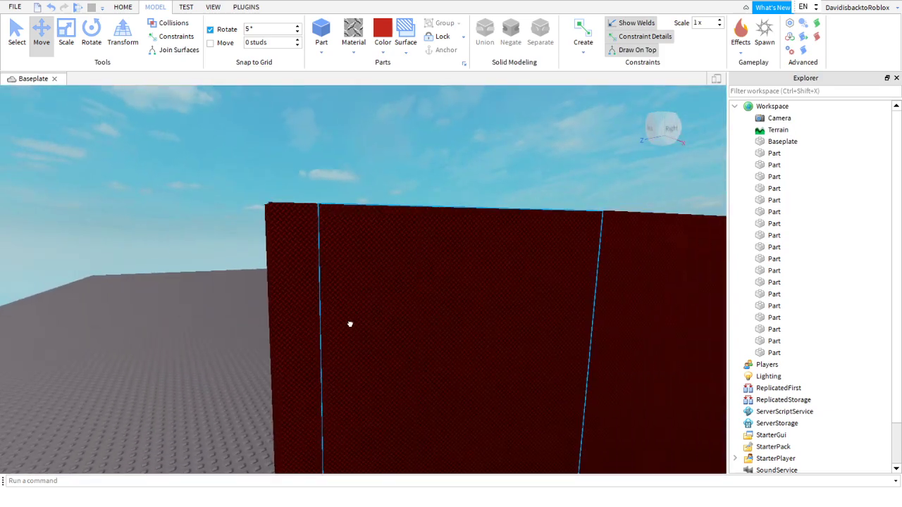
- Duplicate the thin port bow wall and color the copy black
{"action": "left_click", "coordinate": [348, 324]}
{"action": "key", "text": "s"}
{"action": "left_click", "coordinate": [342, 296]}
{"action": "key", "text": "e"}
{"action": "right_click_drag", "start_coordinate": [342, 296], "coordinate": [343, 297]}
{"action": "right_click_drag", "start_coordinate": [383, 413], "coordinate": [382, 414]}
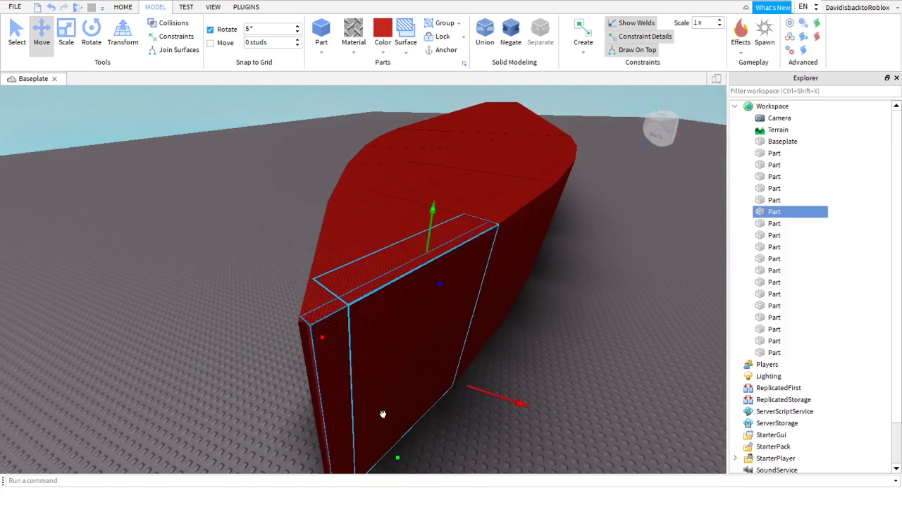
{"action": "right_click", "coordinate": [574, 406]}
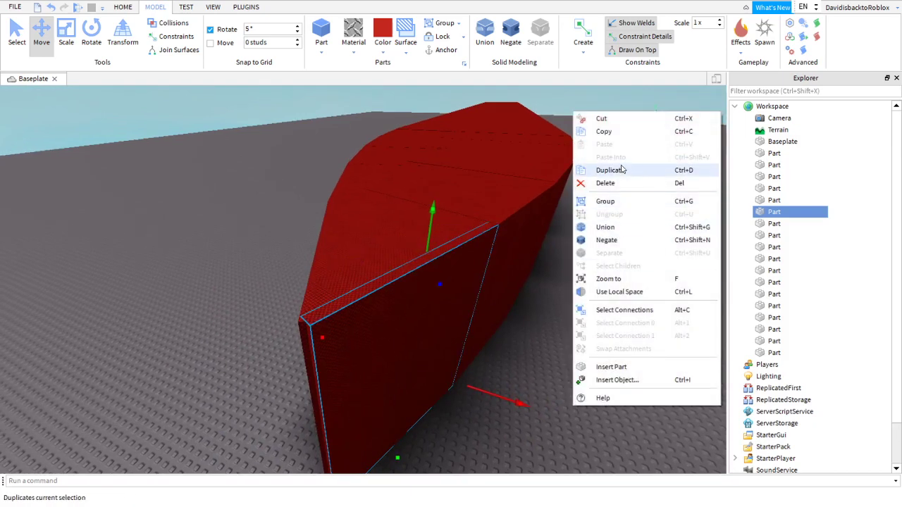
{"action": "left_click", "coordinate": [622, 170]}
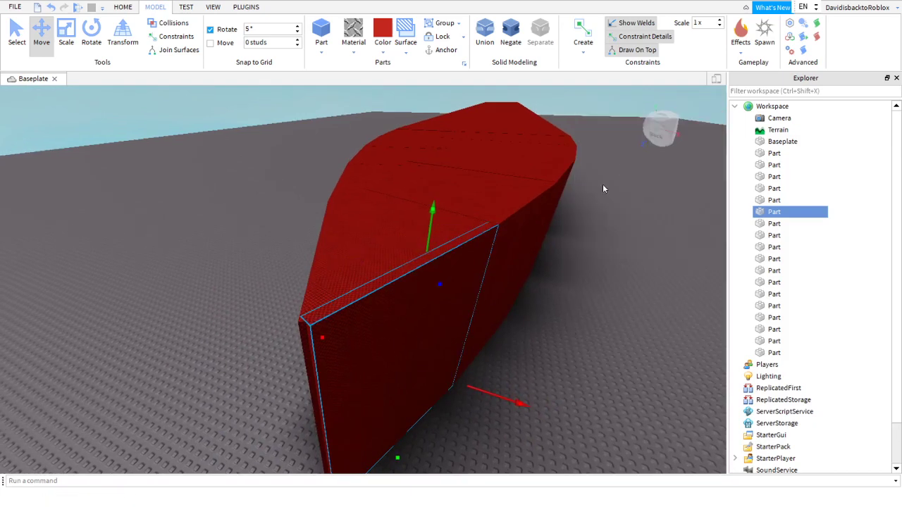
{"action": "left_click", "coordinate": [382, 48]}
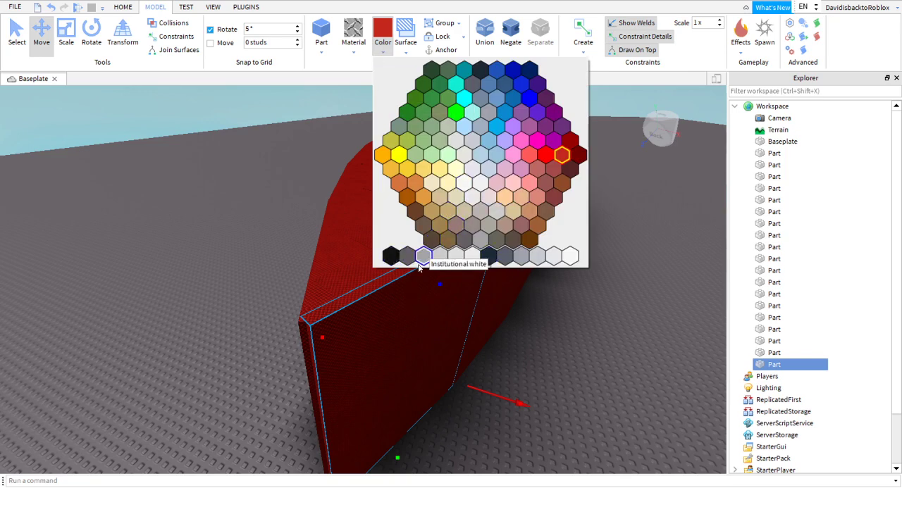
{"action": "left_click", "coordinate": [486, 256]}
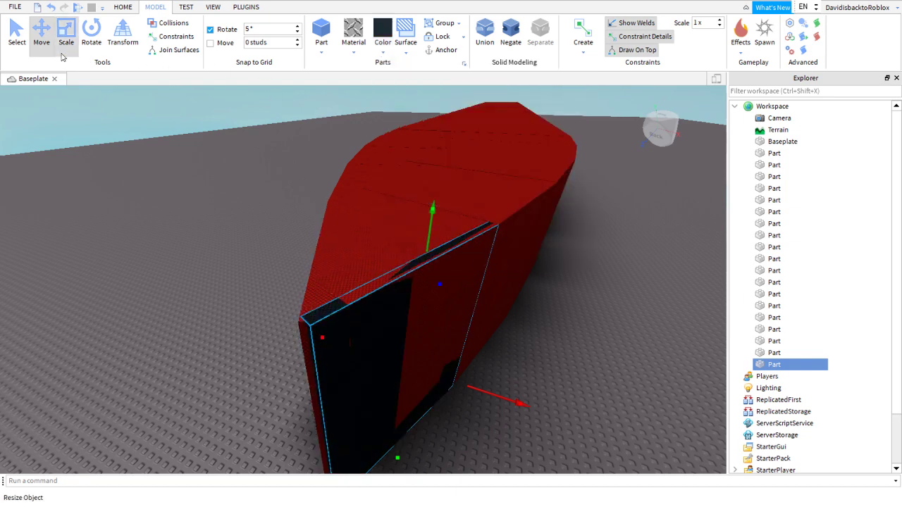
- Raise the black copy so it stands on top of the port bow wall, and extend its height upward
{"action": "left_click_drag", "start_coordinate": [399, 437], "coordinate": [381, 289]}
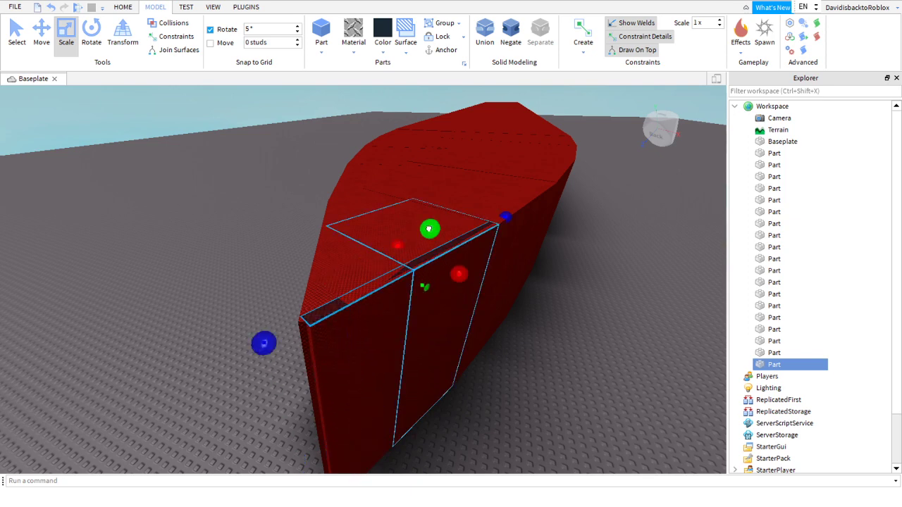
{"action": "scroll", "coordinate": [428, 230], "scroll_direction": "down", "scroll_amount": 8}
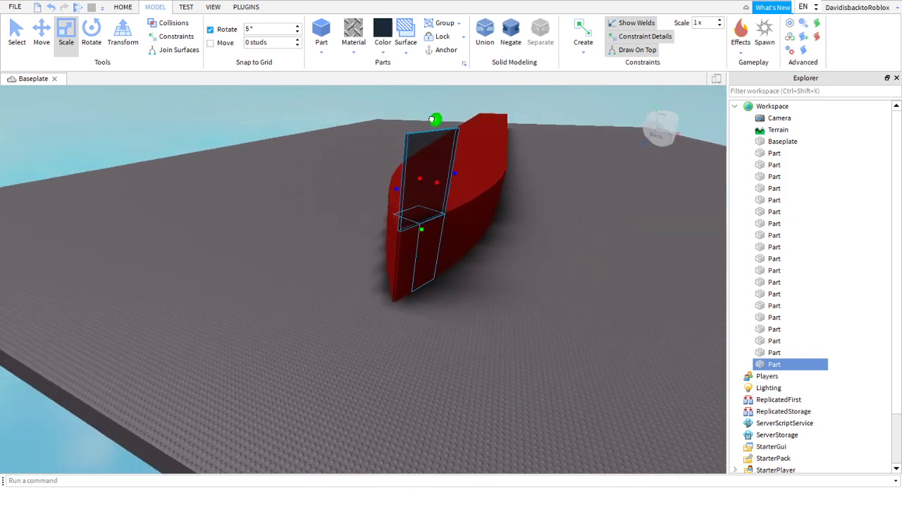
{"action": "key", "text": "d"}
{"action": "right_click_drag", "start_coordinate": [427, 106], "coordinate": [427, 106]}
{"action": "key", "text": "s"}
{"action": "key", "text": "d"}
{"action": "key", "text": "w"}
{"action": "key", "text": "s"}
{"action": "key", "text": "w"}
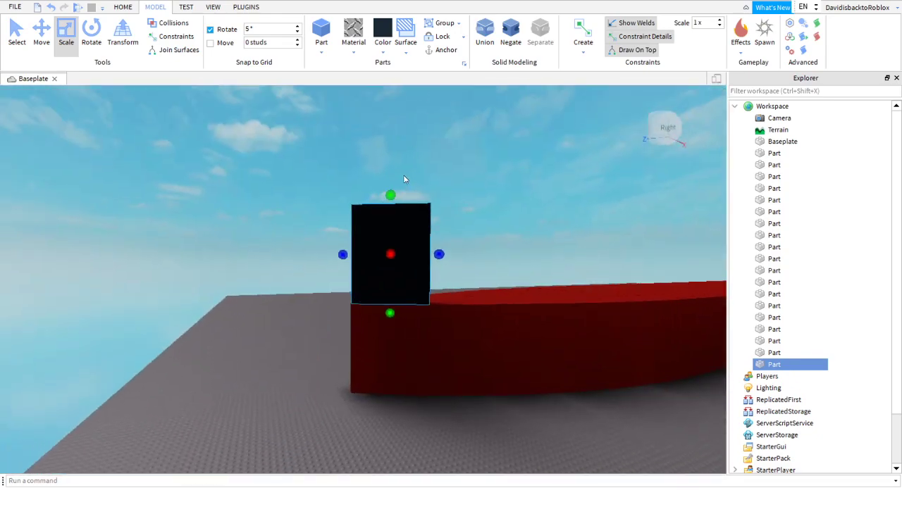
{"action": "left_click_drag", "start_coordinate": [390, 195], "coordinate": [390, 159]}
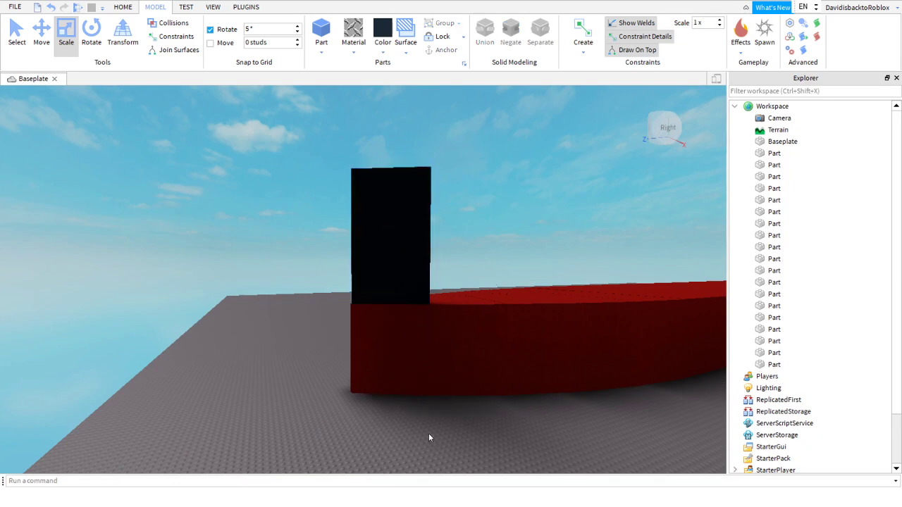
- Examine the tall black bow wall and its fit on the hull from the side and from above
{"action": "key", "text": "w"}
{"action": "key", "text": "a"}
{"action": "right_click_drag", "start_coordinate": [459, 185], "coordinate": [426, 192]}
{"action": "key", "text": "d"}
{"action": "key", "text": "d"}
{"action": "left_click", "coordinate": [378, 213]}
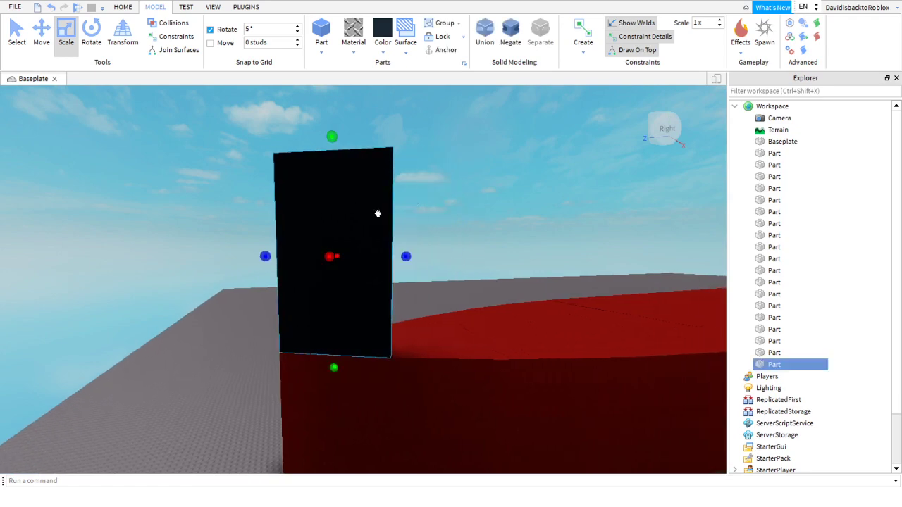
{"action": "key", "text": "s"}
{"action": "right_click_drag", "start_coordinate": [349, 227], "coordinate": [347, 231]}
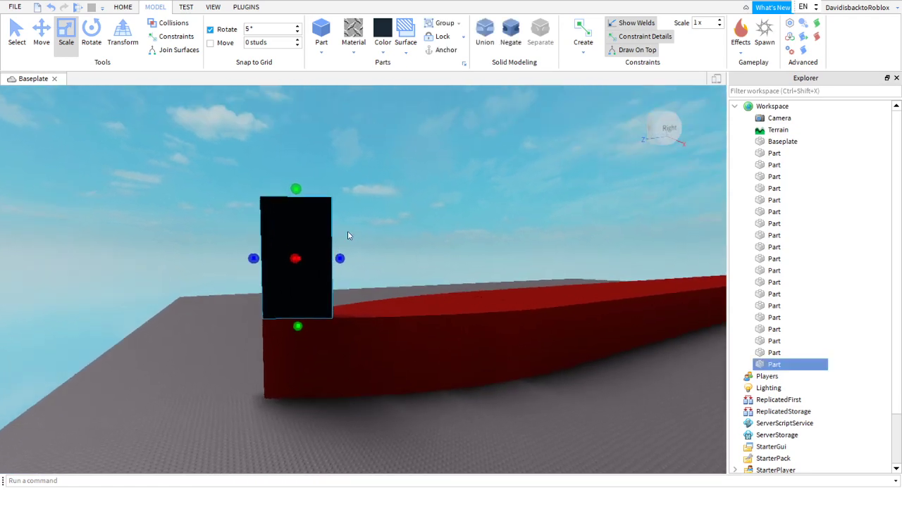
{"action": "left_click", "coordinate": [391, 192]}
{"action": "key", "text": "w"}
{"action": "key", "text": "a"}
{"action": "right_click_drag", "start_coordinate": [391, 190], "coordinate": [391, 191]}
{"action": "key", "text": "w"}
{"action": "key", "text": "a"}
{"action": "key", "text": "s"}
{"action": "key", "text": "w"}
{"action": "key", "text": "d"}
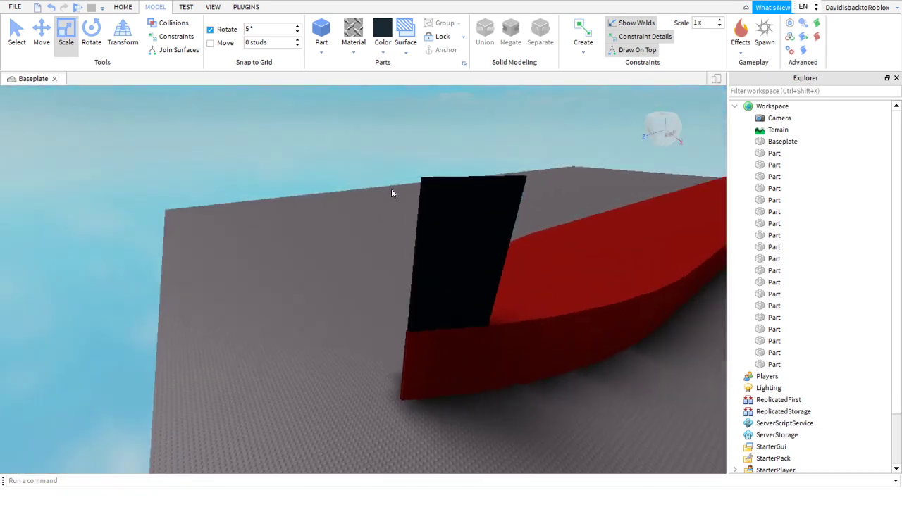
{"action": "key", "text": "w"}
{"action": "left_click", "coordinate": [407, 361]}
{"action": "right_click", "coordinate": [407, 366]}
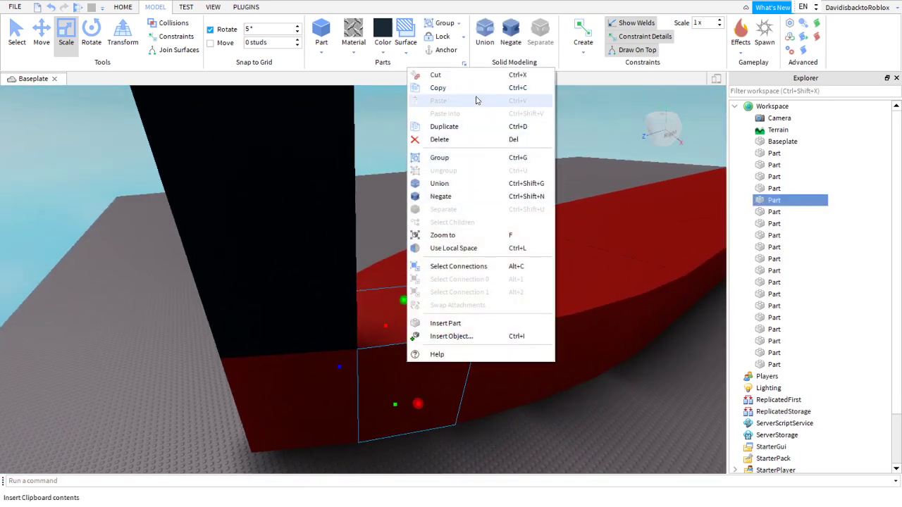
{"action": "left_click", "coordinate": [602, 448]}
- Inspect the black wall's alignment with the hull's port edge from overhead
{"action": "left_click", "coordinate": [260, 224]}
{"action": "right_click_drag", "start_coordinate": [297, 198], "coordinate": [297, 198]}
{"action": "key", "text": "e"}
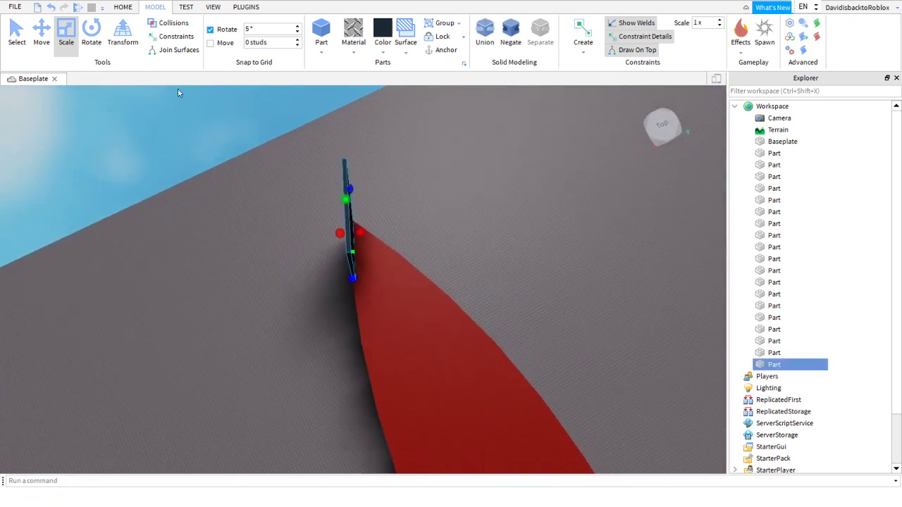
{"action": "key", "text": "s"}
{"action": "key", "text": "w"}
{"action": "right_click_drag", "start_coordinate": [410, 284], "coordinate": [420, 295]}
{"action": "left_click", "coordinate": [502, 287]}
{"action": "right_click_drag", "start_coordinate": [504, 288], "coordinate": [507, 286]}
{"action": "key", "text": "w"}
- Duplicate the port hull segment just behind the bow wall and narrow the copy to a thin outer strip
{"action": "left_click", "coordinate": [336, 286]}
{"action": "right_click_drag", "start_coordinate": [336, 286], "coordinate": [336, 286]}
{"action": "key", "text": "s"}
{"action": "left_click", "coordinate": [66, 38]}
{"action": "right_click_drag", "start_coordinate": [411, 238], "coordinate": [416, 239]}
{"action": "key", "text": "w"}
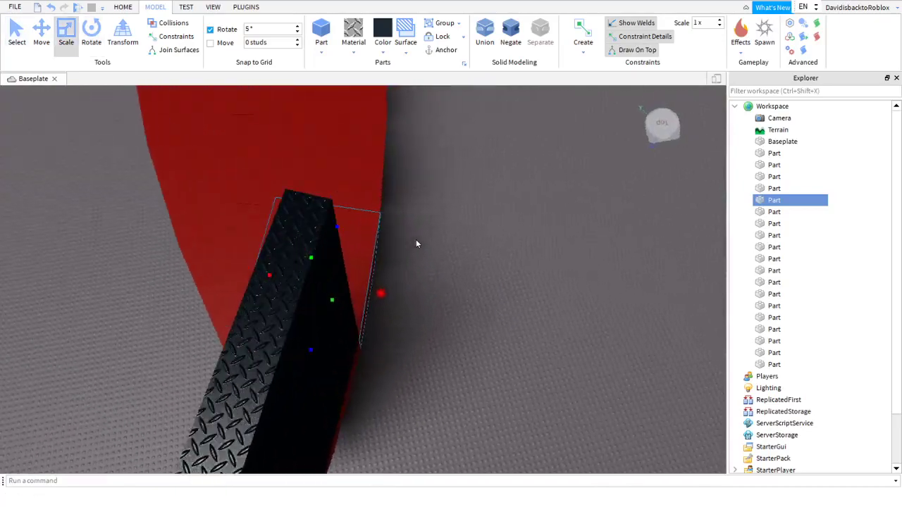
{"action": "key", "text": "a"}
{"action": "right_click", "coordinate": [425, 220]}
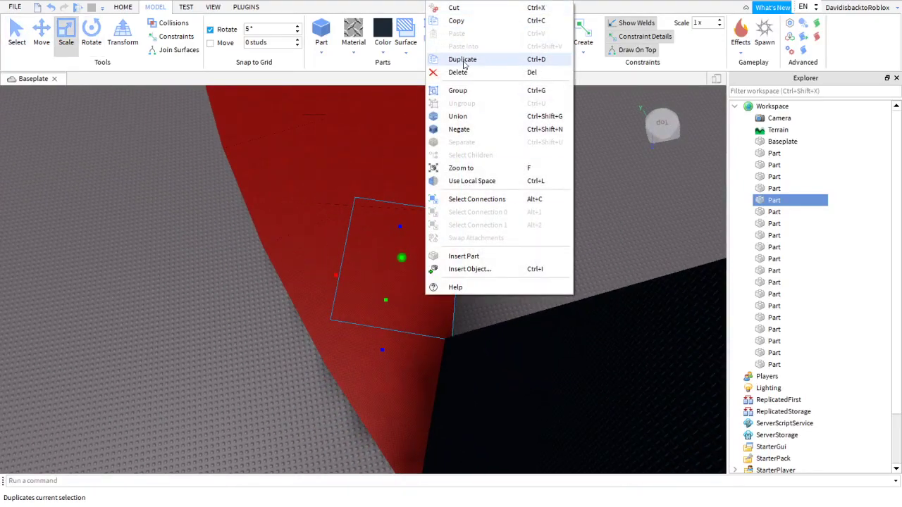
{"action": "left_click", "coordinate": [464, 65]}
{"action": "right_click_drag", "start_coordinate": [334, 276], "coordinate": [363, 284]}
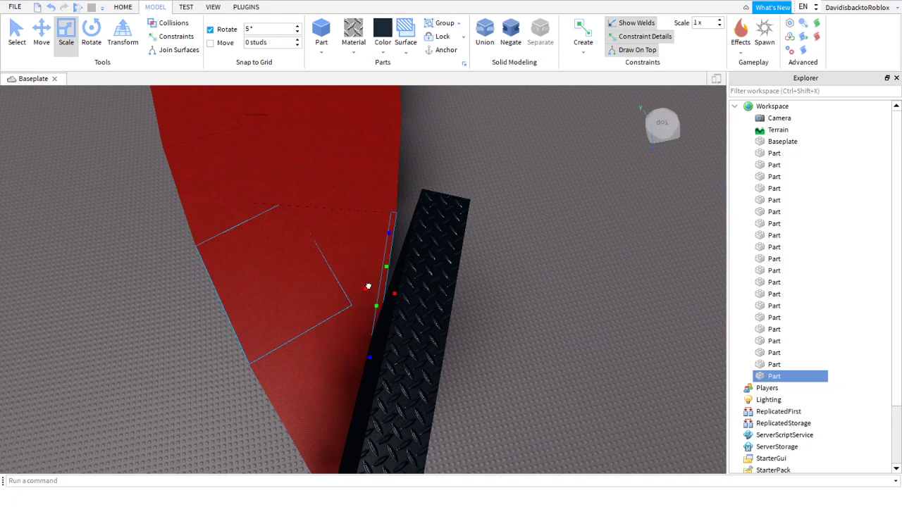
- Change the black bow wall's material to Metal
{"action": "left_click", "coordinate": [419, 301]}
{"action": "right_click_drag", "start_coordinate": [420, 302], "coordinate": [390, 289]}
{"action": "key", "text": "w"}
{"action": "left_click", "coordinate": [355, 32]}
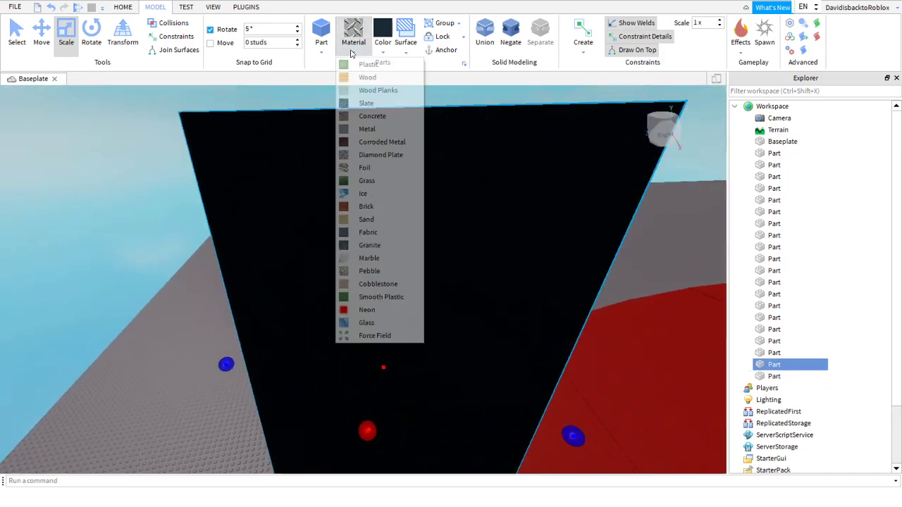
{"action": "left_click", "coordinate": [374, 129]}
{"action": "right_click_drag", "start_coordinate": [370, 125], "coordinate": [390, 140]}
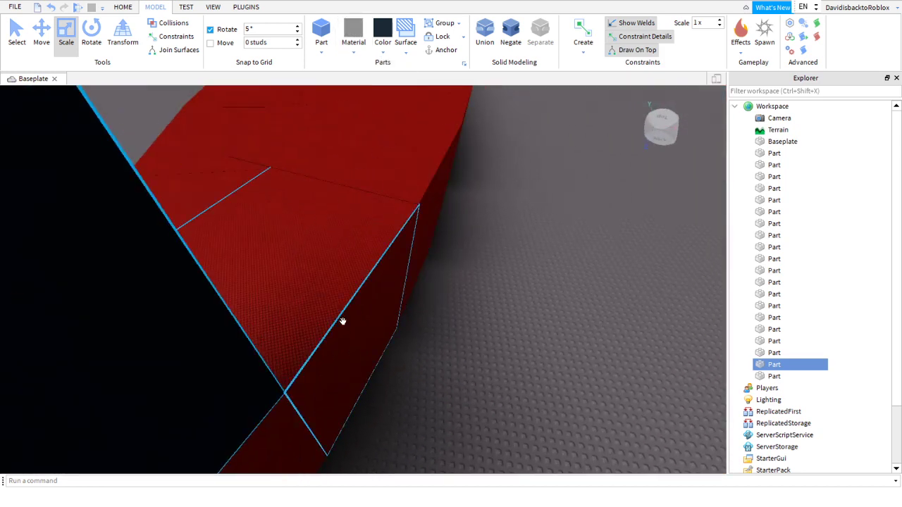
- Make another copy of the port hull segment behind the bow wall and narrow it to the hull's outer edge
{"action": "right_click_drag", "start_coordinate": [332, 298], "coordinate": [331, 297]}
{"action": "scroll", "coordinate": [332, 297], "scroll_direction": "up", "scroll_amount": 3}
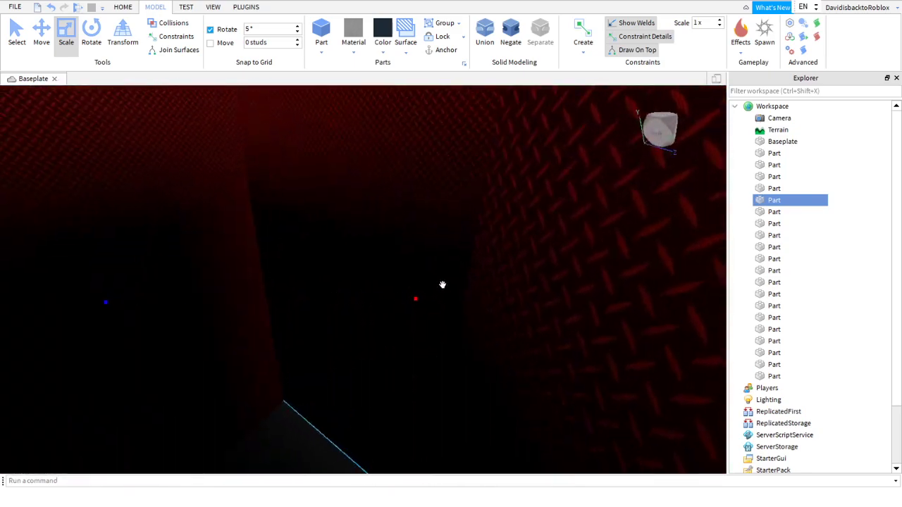
{"action": "left_click", "coordinate": [439, 263]}
{"action": "right_click_drag", "start_coordinate": [439, 263], "coordinate": [437, 265]}
{"action": "left_click", "coordinate": [484, 320]}
{"action": "right_click_drag", "start_coordinate": [483, 320], "coordinate": [461, 321]}
{"action": "right_click_drag", "start_coordinate": [399, 326], "coordinate": [398, 324]}
{"action": "left_click", "coordinate": [399, 325]}
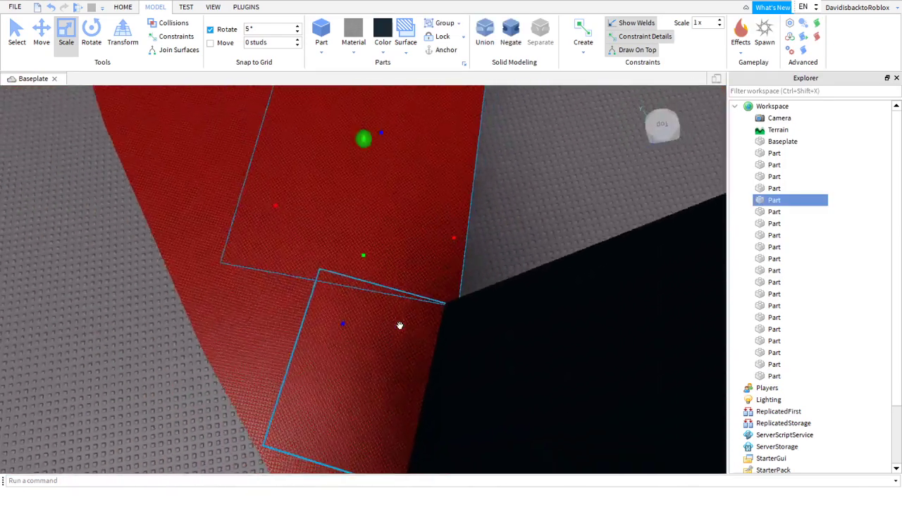
{"action": "right_click", "coordinate": [398, 324]}
{"action": "left_click", "coordinate": [436, 90]}
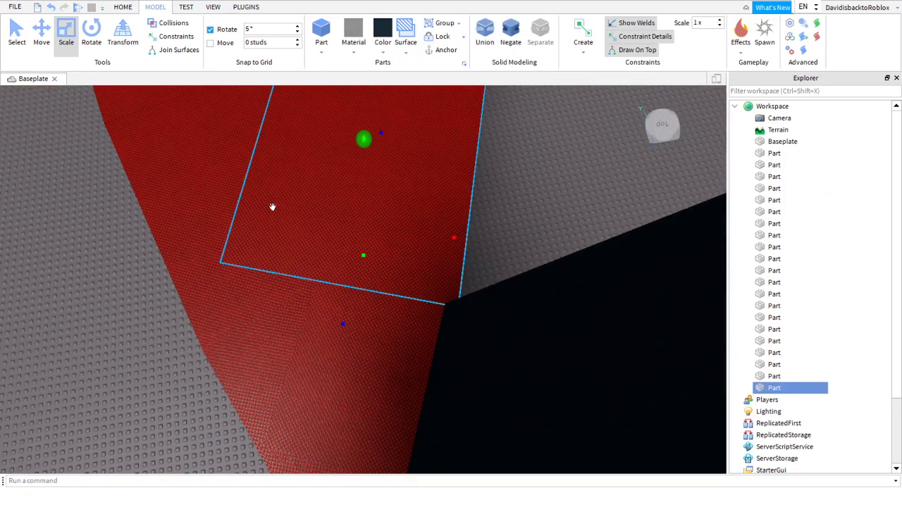
{"action": "left_click_drag", "start_coordinate": [407, 255], "coordinate": [408, 257]}
{"action": "right_click_drag", "start_coordinate": [438, 283], "coordinate": [444, 277]}
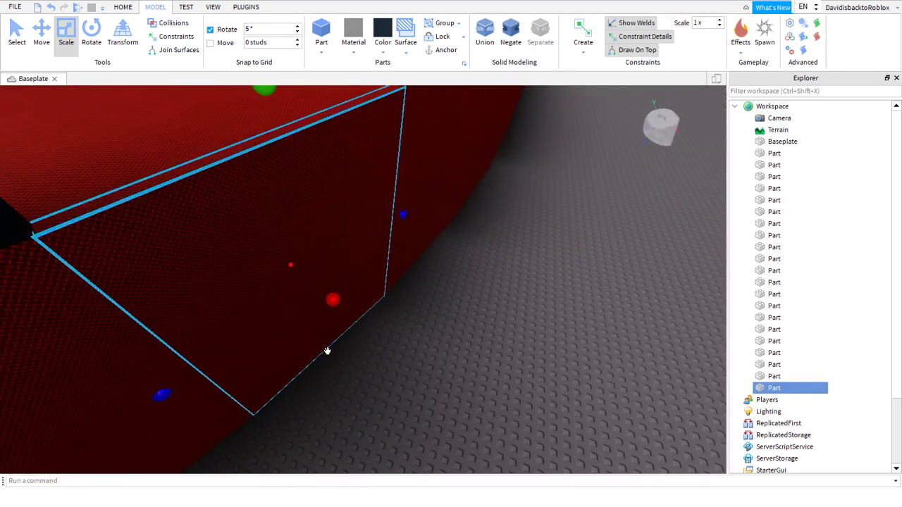
- Color the second thin wall copy black and raise it onto the hull directly behind the black bow wall
{"action": "left_click", "coordinate": [381, 25]}
{"action": "right_click_drag", "start_coordinate": [272, 255], "coordinate": [272, 256]}
{"action": "left_click_drag", "start_coordinate": [364, 270], "coordinate": [345, 198]}
{"action": "left_click", "coordinate": [233, 171]}
{"action": "right_click_drag", "start_coordinate": [234, 170], "coordinate": [233, 174]}
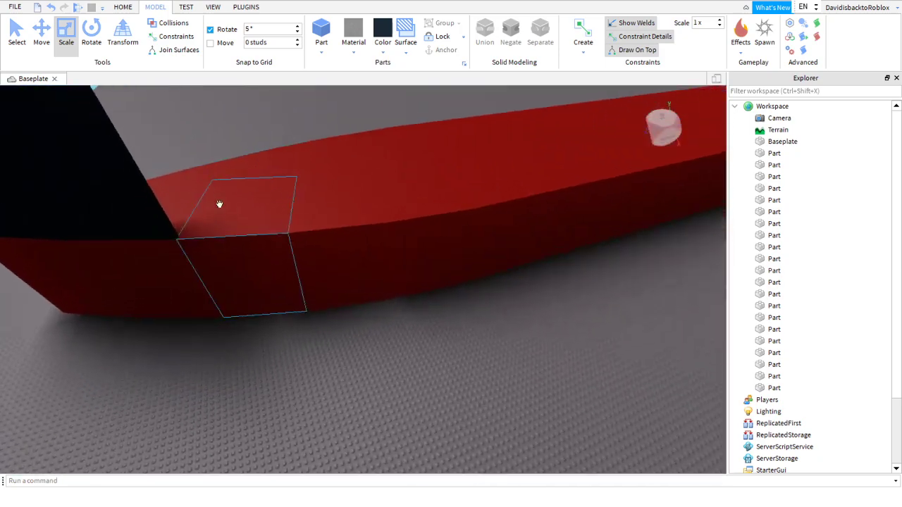
- Duplicate the third port hull segment from the bow and narrow the copy to a thin outer wall
{"action": "left_click", "coordinate": [282, 249]}
{"action": "mouse_move", "coordinate": [282, 248]}
{"action": "right_mouse_down"}
{"action": "mouse_move", "coordinate": [279, 257]}
{"action": "mouse_move", "coordinate": [291, 238]}
{"action": "right_mouse_up"}
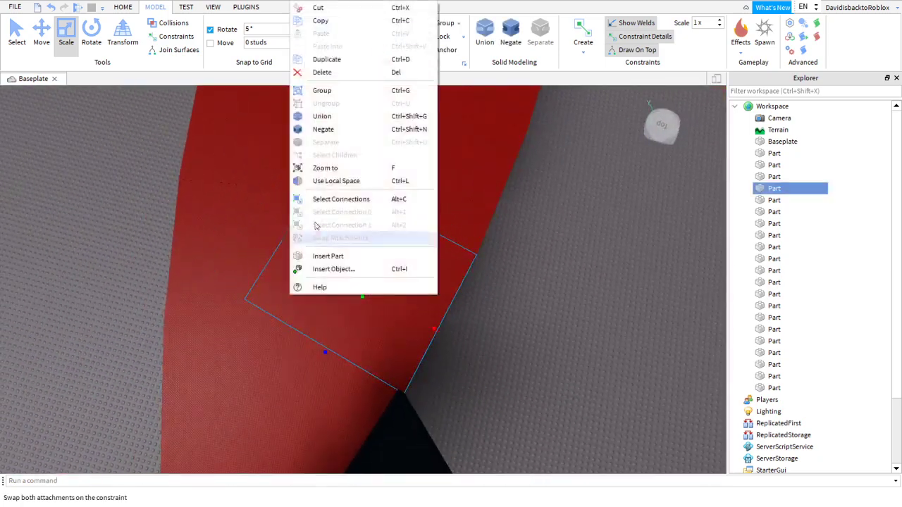
{"action": "left_click", "coordinate": [354, 61]}
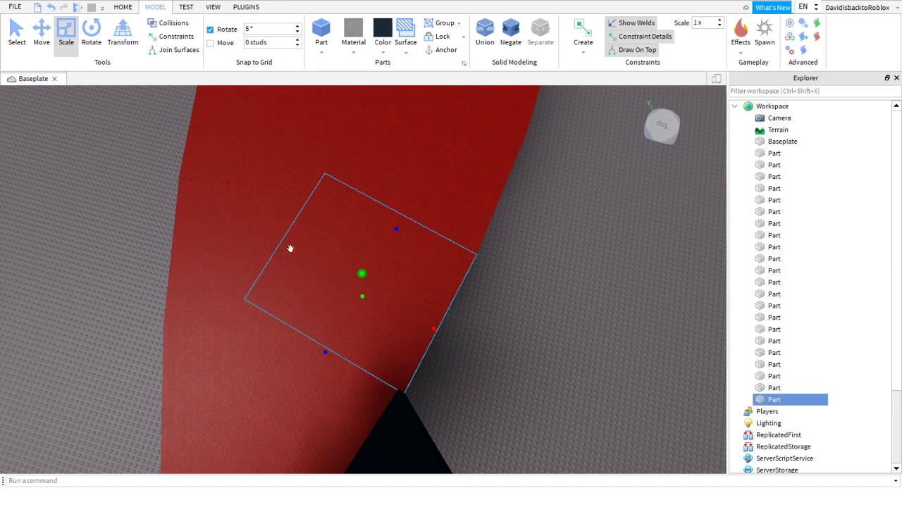
{"action": "left_click_drag", "start_coordinate": [361, 288], "coordinate": [406, 327]}
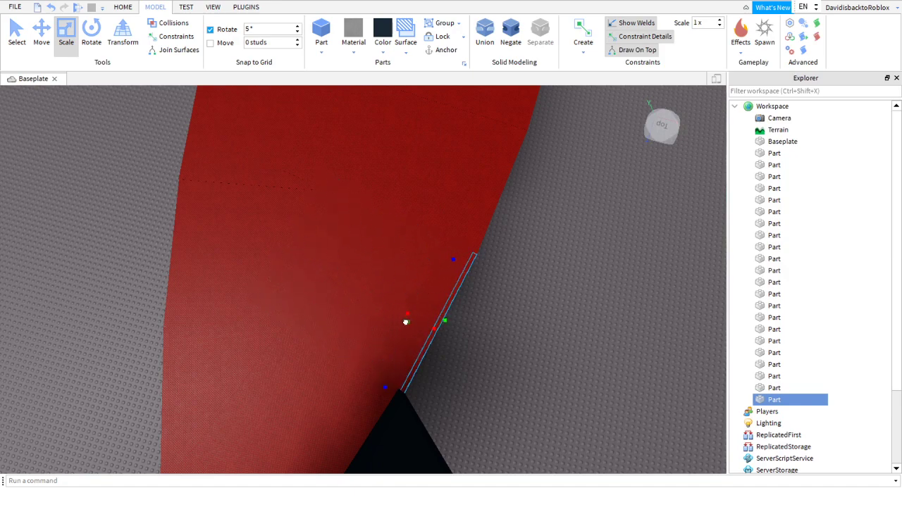
{"action": "right_click_drag", "start_coordinate": [477, 375], "coordinate": [477, 375]}
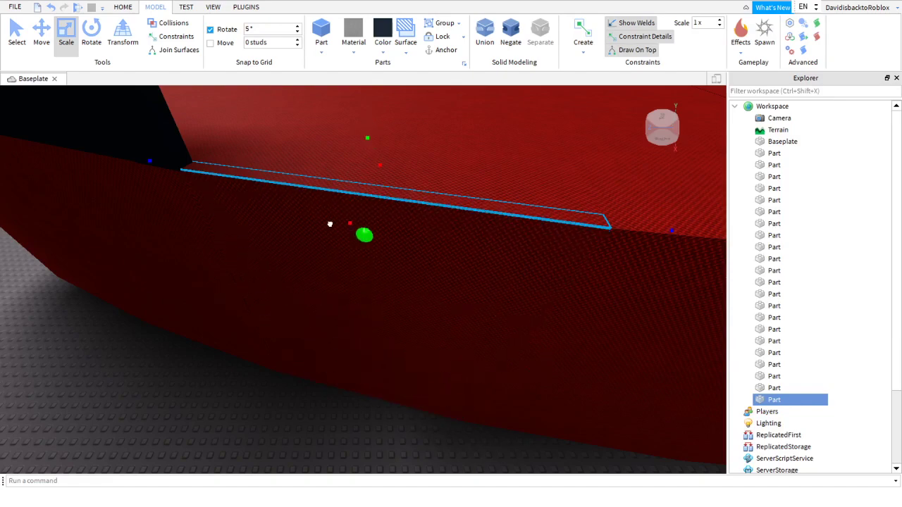
- Raise the third segment's thin copy so it stands on the hull's port edge
{"action": "left_click_drag", "start_coordinate": [367, 142], "coordinate": [372, 123]}
{"action": "scroll", "coordinate": [368, 107], "scroll_direction": "down", "scroll_amount": 4}
{"action": "right_click_drag", "start_coordinate": [358, 138], "coordinate": [355, 150]}
{"action": "key", "text": "w"}
{"action": "key", "text": "d"}
{"action": "left_click_drag", "start_coordinate": [346, 247], "coordinate": [352, 44]}
{"action": "key", "text": "e"}
{"action": "key", "text": "s"}
{"action": "key", "text": "w"}
- Give the third wall a black Metal finish and extend it upward to match the neighboring black walls
{"action": "left_click", "coordinate": [361, 34]}
{"action": "left_click", "coordinate": [376, 30]}
{"action": "right_click_drag", "start_coordinate": [356, 275], "coordinate": [346, 244]}
{"action": "key", "text": "e"}
{"action": "key", "text": "d"}
{"action": "key", "text": "w"}
{"action": "left_click_drag", "start_coordinate": [406, 216], "coordinate": [410, 166]}
{"action": "left_click", "coordinate": [325, 184]}
- Duplicate the fourth port hull segment from the bow and narrow the copy toward the hull's outer edge
{"action": "key", "text": "d"}
{"action": "right_click_drag", "start_coordinate": [325, 184], "coordinate": [325, 188]}
{"action": "key", "text": "d"}
{"action": "key", "text": "d"}
{"action": "key", "text": "s"}
{"action": "key", "text": "d"}
{"action": "key", "text": "w"}
{"action": "right_click_drag", "start_coordinate": [326, 189], "coordinate": [324, 185]}
{"action": "key", "text": "w"}
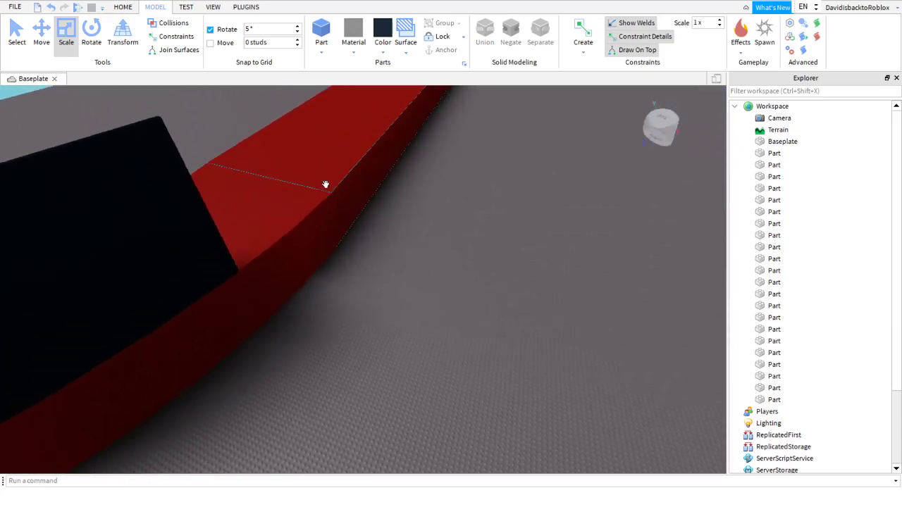
{"action": "left_click", "coordinate": [183, 336]}
{"action": "right_click", "coordinate": [183, 336]}
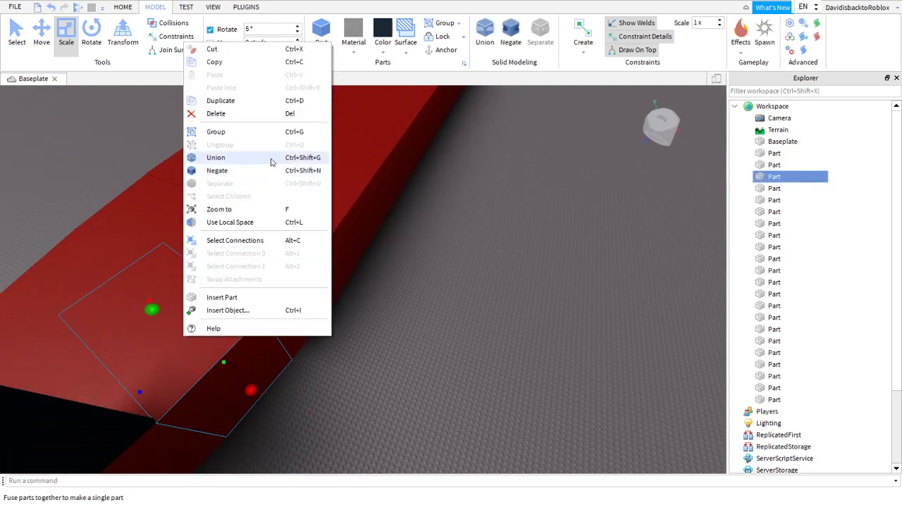
{"action": "left_click", "coordinate": [271, 104]}
{"action": "right_click_drag", "start_coordinate": [202, 193], "coordinate": [203, 193]}
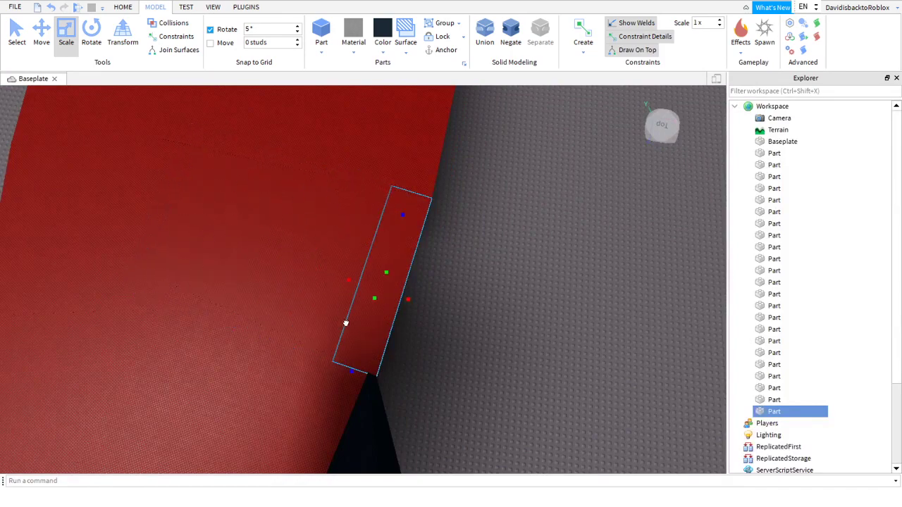
- Raise the fourth segment's thin copy onto the hull's port edge behind the other black walls, and color it black
{"action": "key", "text": "d"}
{"action": "right_click_drag", "start_coordinate": [453, 342], "coordinate": [453, 342]}
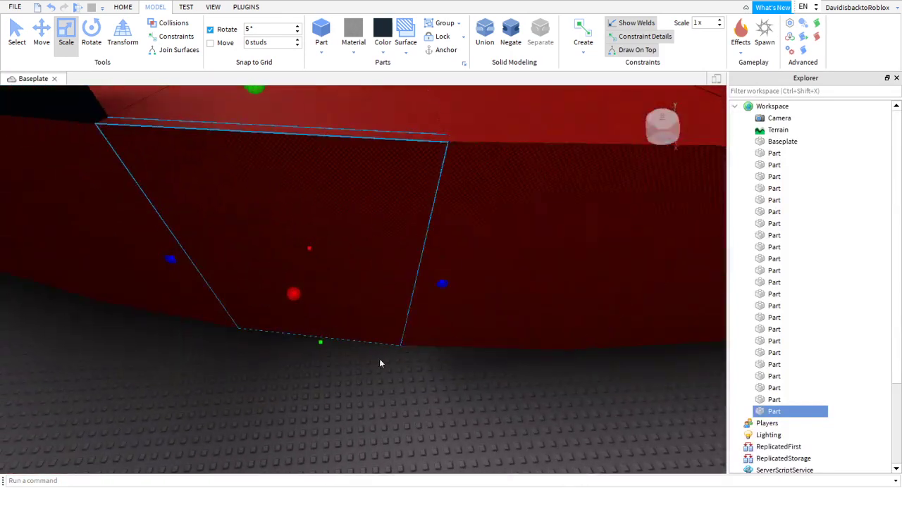
{"action": "key", "text": "w"}
{"action": "key", "text": "e"}
{"action": "left_click_drag", "start_coordinate": [289, 291], "coordinate": [271, 205]}
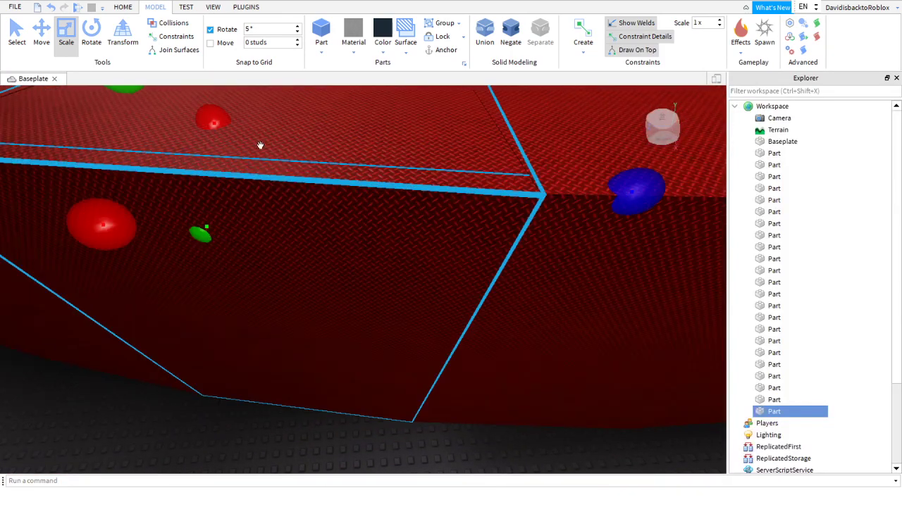
{"action": "right_click_drag", "start_coordinate": [225, 124], "coordinate": [226, 124]}
{"action": "key", "text": "e"}
{"action": "key", "text": "s"}
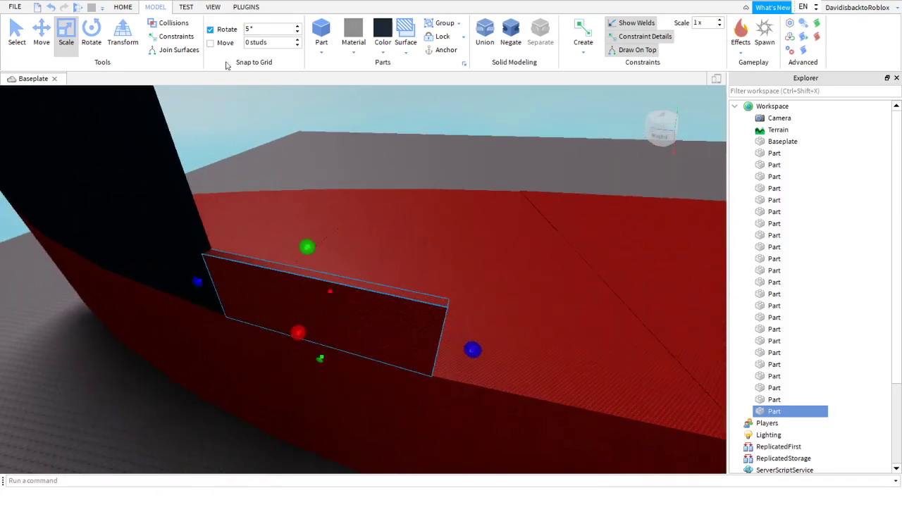
{"action": "left_click", "coordinate": [384, 30]}
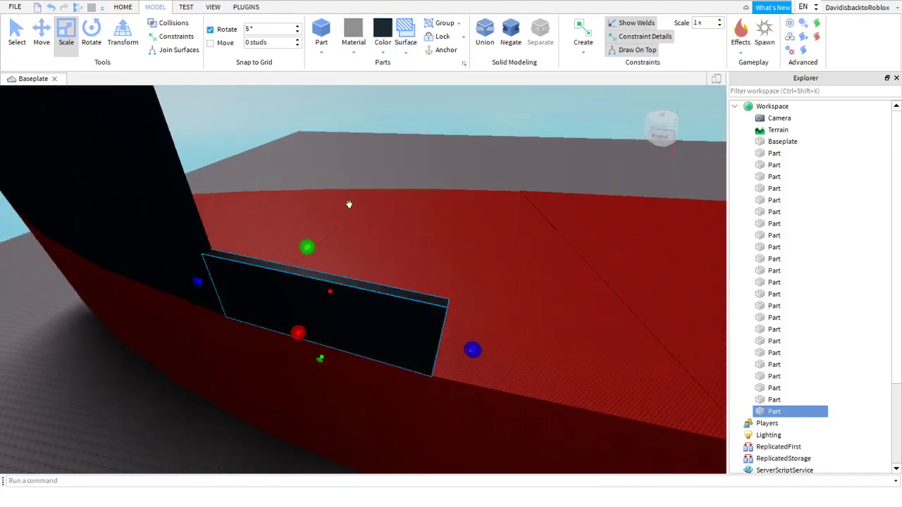
- Extend the fourth port wall upward to match the height of the neighboring black walls
{"action": "key", "text": "e"}
{"action": "left_click_drag", "start_coordinate": [307, 249], "coordinate": [325, 189]}
{"action": "key", "text": "s"}
{"action": "left_click", "coordinate": [211, 162]}
{"action": "key", "text": "a"}
{"action": "right_click_drag", "start_coordinate": [210, 159], "coordinate": [210, 159]}
{"action": "key", "text": "s"}
{"action": "key", "text": "a"}
{"action": "key", "text": "d"}
{"action": "key", "text": "w"}
{"action": "key", "text": "d"}
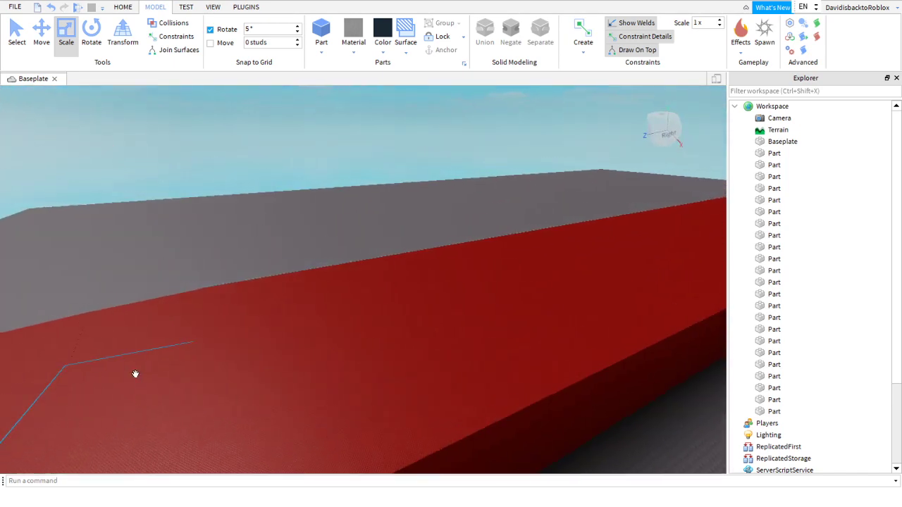
{"action": "key", "text": "s"}
{"action": "left_click", "coordinate": [246, 371]}
{"action": "key", "text": "w"}
{"action": "right_click_drag", "start_coordinate": [238, 382], "coordinate": [238, 382]}
{"action": "key", "text": "s"}
{"action": "scroll", "coordinate": [236, 381], "scroll_direction": "up", "scroll_amount": 10}
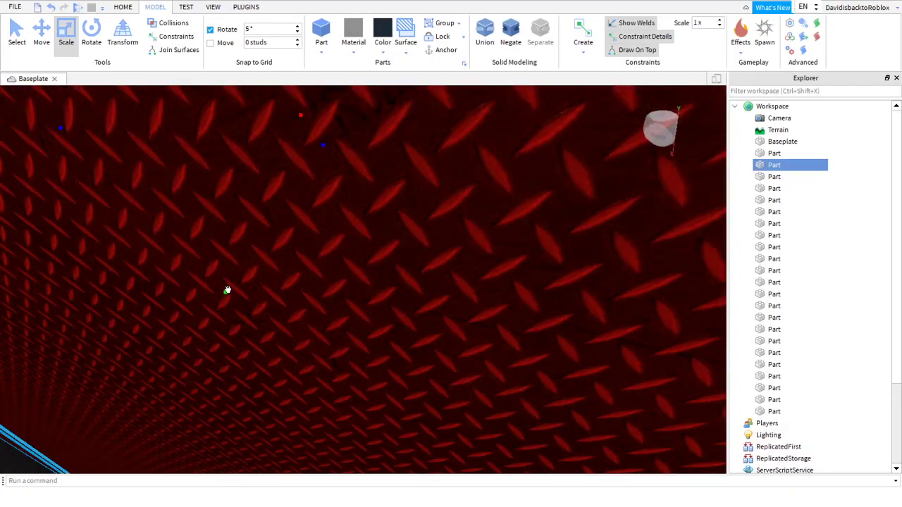
{"action": "scroll", "coordinate": [226, 293], "scroll_direction": "down", "scroll_amount": 10}
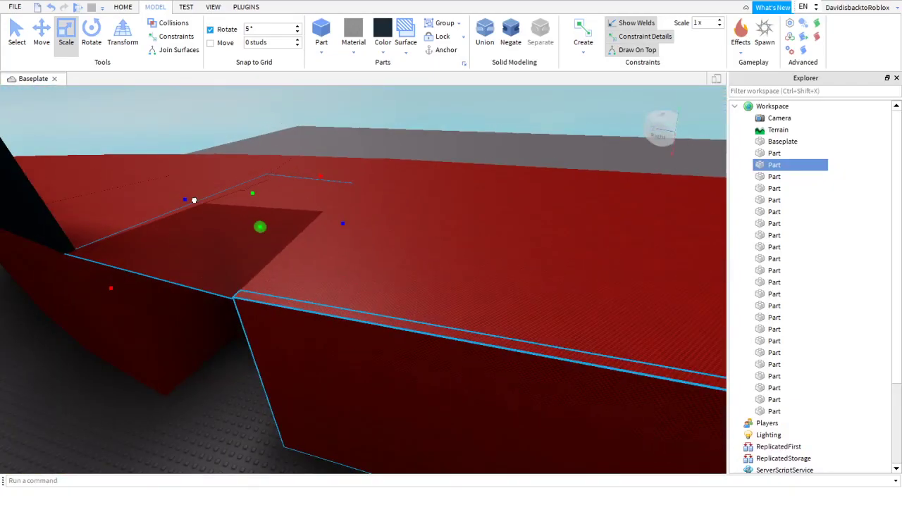
{"action": "scroll", "coordinate": [178, 304], "scroll_direction": "up", "scroll_amount": 5}
{"action": "right_click_drag", "start_coordinate": [177, 303], "coordinate": [177, 304]}
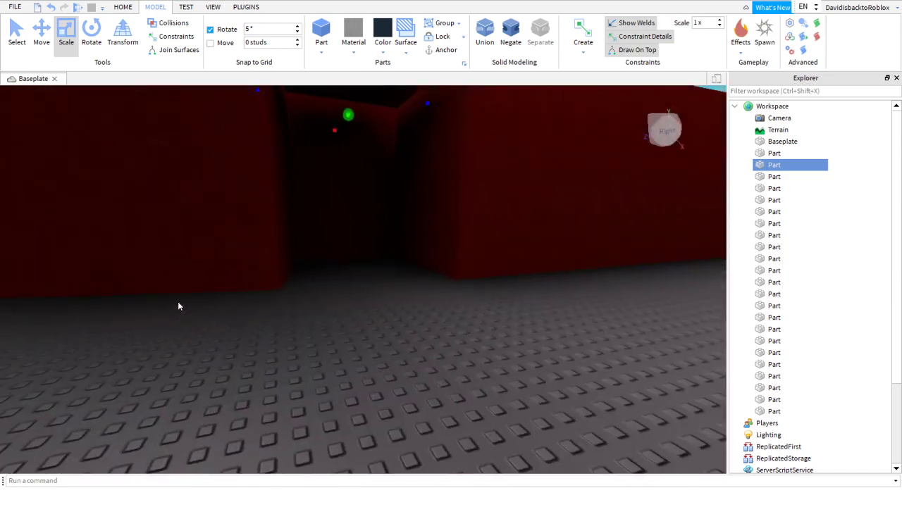
{"action": "left_click_drag", "start_coordinate": [354, 115], "coordinate": [361, 263]}
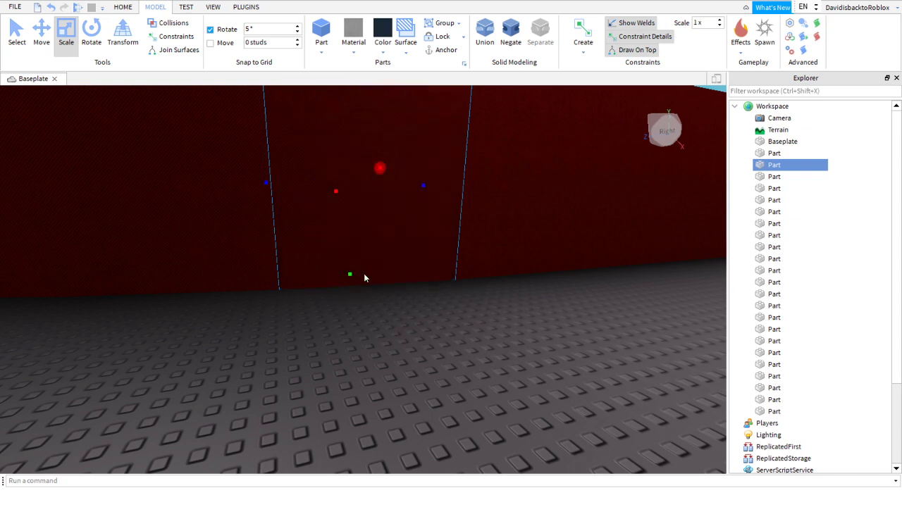
- Duplicate the fifth port hull segment from the bow, flatten the copy at deck level and color it black
{"action": "right_click_drag", "start_coordinate": [363, 276], "coordinate": [366, 281]}
{"action": "right_click", "coordinate": [368, 285]}
{"action": "left_click", "coordinate": [426, 63]}
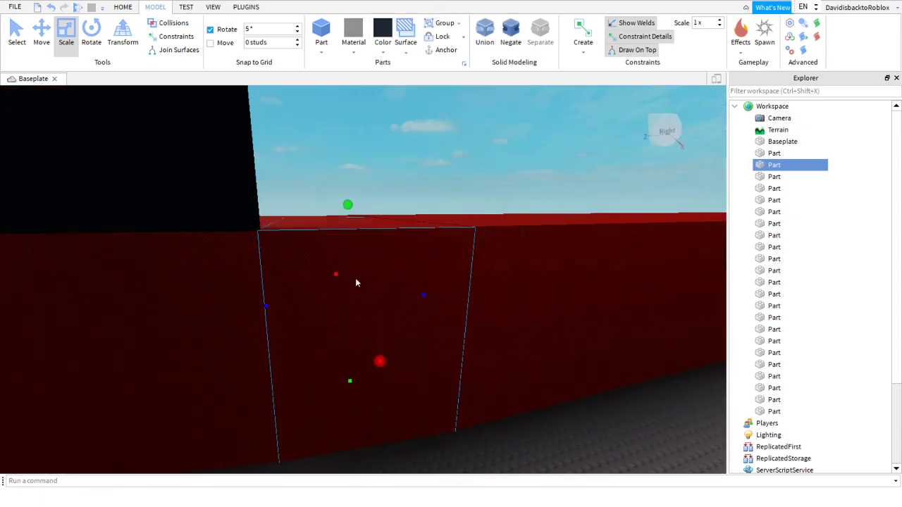
{"action": "key", "text": "e"}
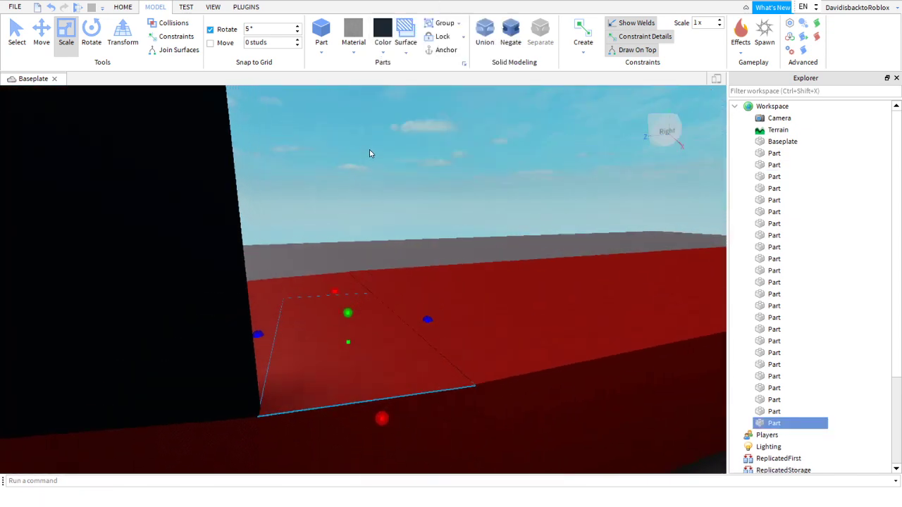
{"action": "left_click", "coordinate": [383, 29]}
{"action": "key", "text": "ctrl+z"}
- Narrow the fifth port segment's flattened copy to a thin strip along the hull's outer edge
{"action": "right_click_drag", "start_coordinate": [430, 169], "coordinate": [481, 248]}
{"action": "key", "text": "a"}
{"action": "key", "text": "s"}
{"action": "left_click_drag", "start_coordinate": [292, 340], "coordinate": [338, 339]}
{"action": "key", "text": "d"}
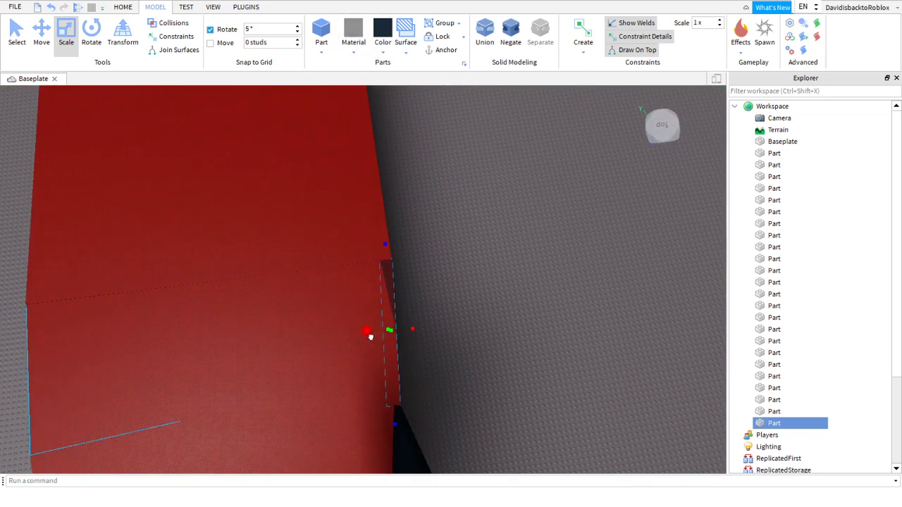
{"action": "key", "text": "d"}
{"action": "right_click_drag", "start_coordinate": [502, 360], "coordinate": [501, 359]}
- Extend the fifth port strip upward into a black wall level with the neighboring port walls
{"action": "right_click_drag", "start_coordinate": [478, 239], "coordinate": [495, 194]}
{"action": "left_click_drag", "start_coordinate": [496, 194], "coordinate": [517, 93]}
{"action": "key", "text": "s"}
{"action": "right_click_drag", "start_coordinate": [507, 134], "coordinate": [508, 141]}
{"action": "key", "text": "e"}
{"action": "key", "text": "w"}
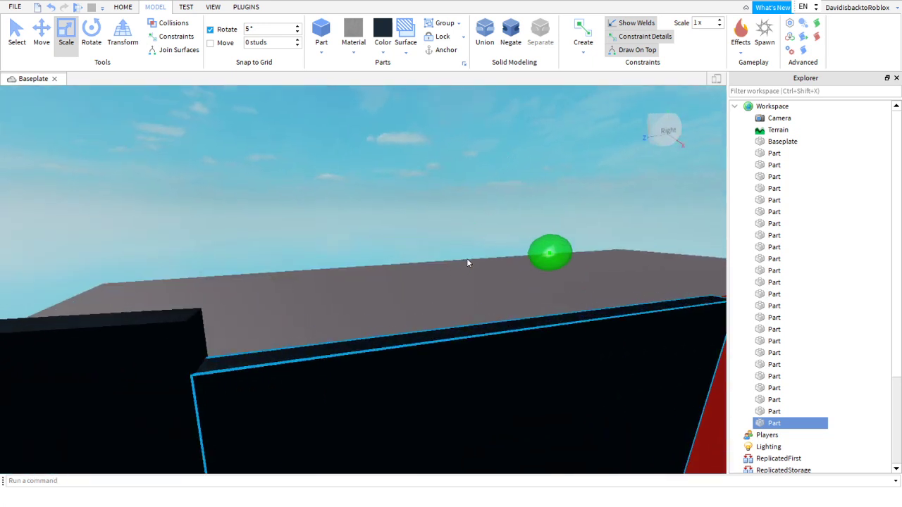
{"action": "left_click_drag", "start_coordinate": [534, 261], "coordinate": [543, 220]}
{"action": "left_click", "coordinate": [367, 247]}
- Duplicate the foremost starboard hull segment at the bow and flatten the copy to a thin strip at deck level
{"action": "right_click_drag", "start_coordinate": [366, 247], "coordinate": [362, 245]}
{"action": "right_click_drag", "start_coordinate": [249, 333], "coordinate": [259, 349]}
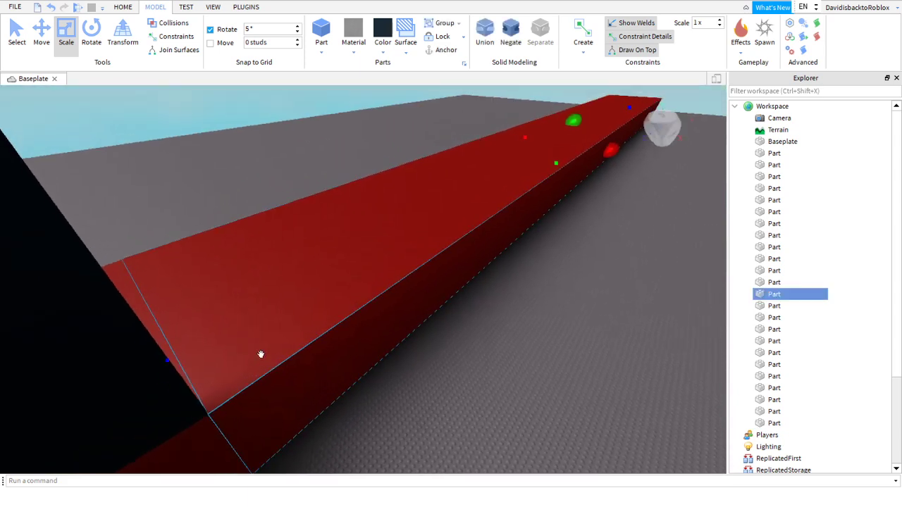
{"action": "right_click_drag", "start_coordinate": [265, 383], "coordinate": [265, 386]}
{"action": "key", "text": "d"}
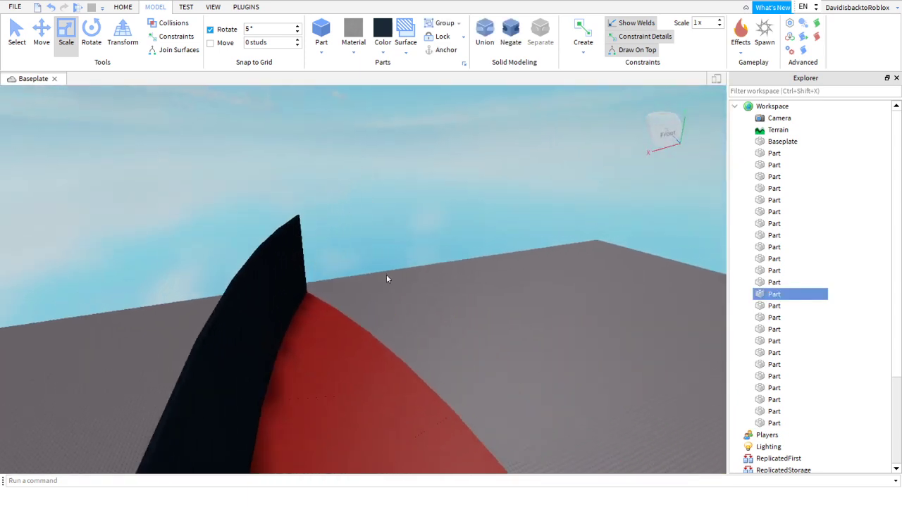
{"action": "left_click", "coordinate": [390, 275]}
{"action": "right_click_drag", "start_coordinate": [389, 275], "coordinate": [388, 277]}
{"action": "key", "text": "w"}
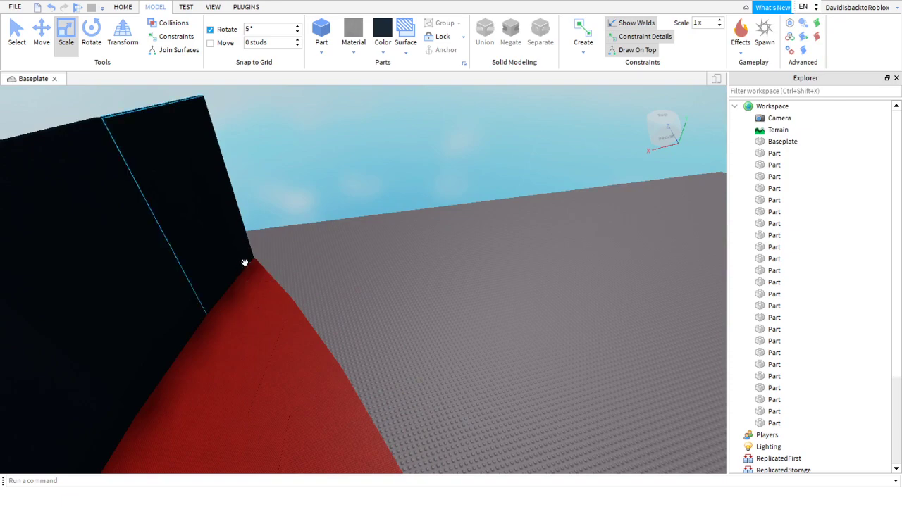
{"action": "left_click", "coordinate": [261, 267]}
{"action": "key", "text": "e"}
{"action": "right_click_drag", "start_coordinate": [260, 269], "coordinate": [261, 269]}
{"action": "key", "text": "d"}
{"action": "right_click_drag", "start_coordinate": [217, 221], "coordinate": [216, 219]}
{"action": "right_click", "coordinate": [216, 219]}
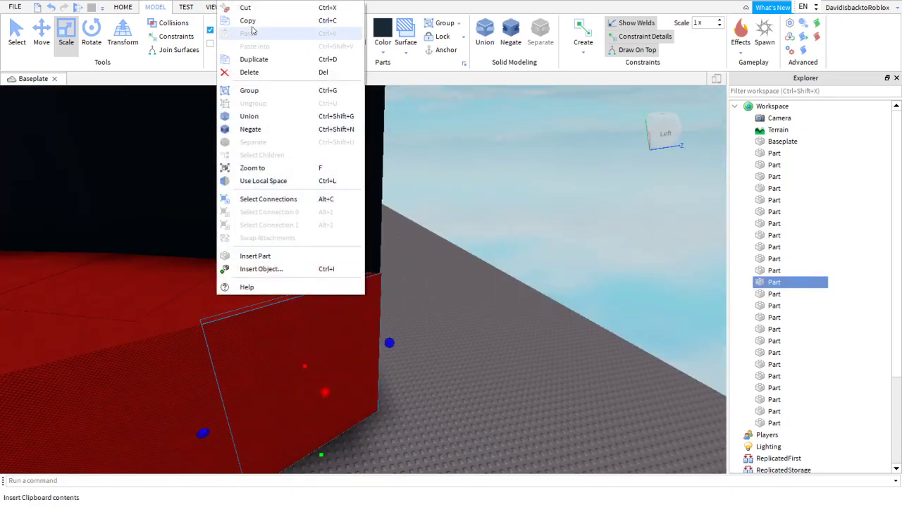
{"action": "left_click", "coordinate": [252, 60]}
{"action": "left_click_drag", "start_coordinate": [321, 452], "coordinate": [273, 253]}
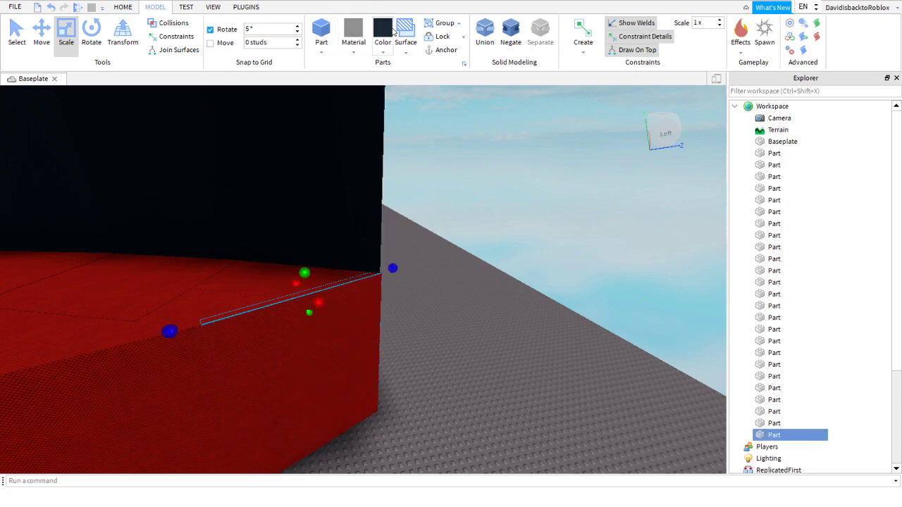
- Color the foremost starboard strip black and extend it upward to match the port walls' height
{"action": "key", "text": "e"}
{"action": "left_click_drag", "start_coordinate": [306, 267], "coordinate": [284, 139]}
{"action": "right_click_drag", "start_coordinate": [284, 139], "coordinate": [284, 148]}
{"action": "scroll", "coordinate": [284, 148], "scroll_direction": "down", "scroll_amount": 3}
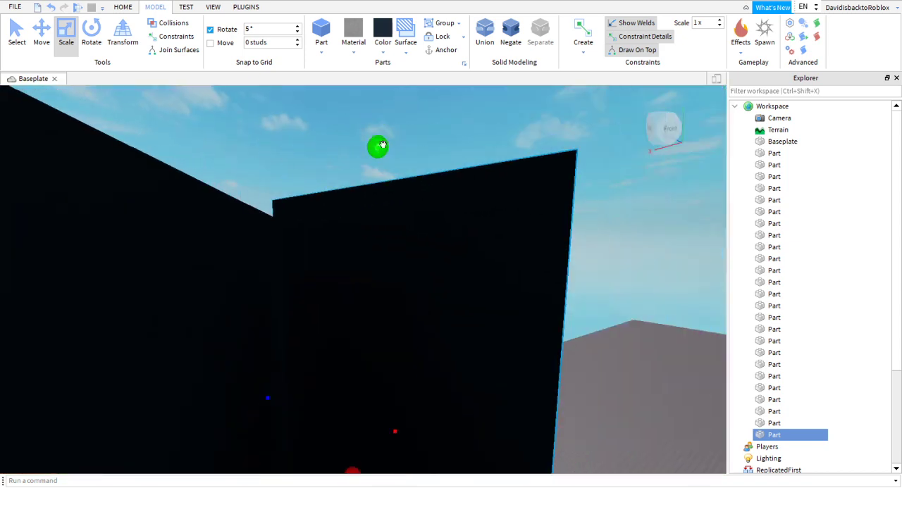
{"action": "left_click_drag", "start_coordinate": [381, 146], "coordinate": [374, 177]}
{"action": "left_click", "coordinate": [320, 187]}
- Duplicate the second starboard hull segment from the bow
{"action": "key", "text": "e"}
{"action": "right_click_drag", "start_coordinate": [321, 187], "coordinate": [321, 185]}
{"action": "key", "text": "s"}
{"action": "key", "text": "s"}
{"action": "key", "text": "e"}
{"action": "key", "text": "w"}
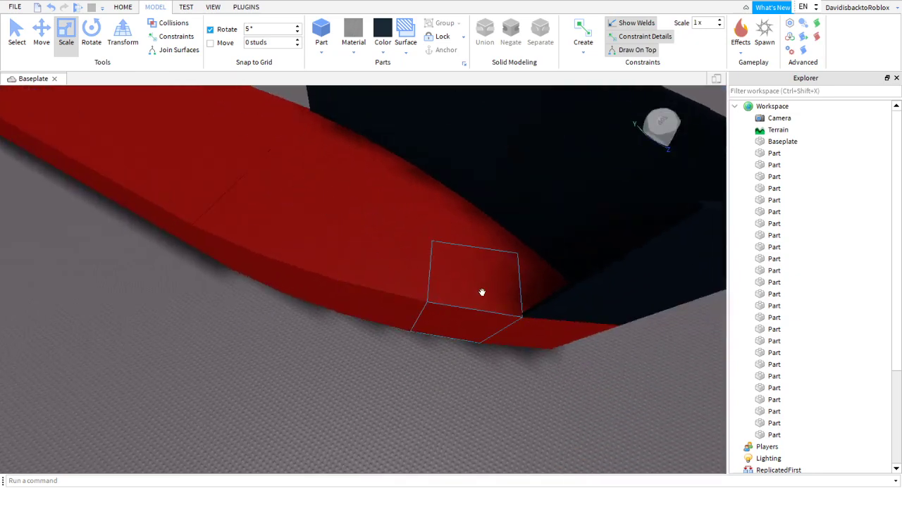
{"action": "right_click", "coordinate": [482, 291]}
{"action": "left_click", "coordinate": [535, 64]}
{"action": "right_click_drag", "start_coordinate": [497, 195], "coordinate": [497, 193]}
{"action": "key", "text": "w"}
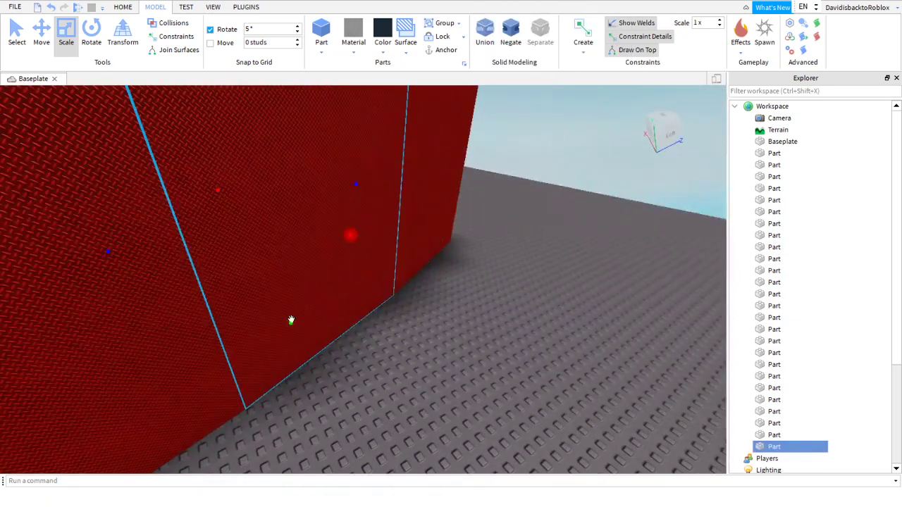
- Reduce the second starboard segment's copy to a thin black strip along the hull's outer edge
{"action": "key", "text": "s"}
{"action": "right_click_drag", "start_coordinate": [266, 221], "coordinate": [267, 223]}
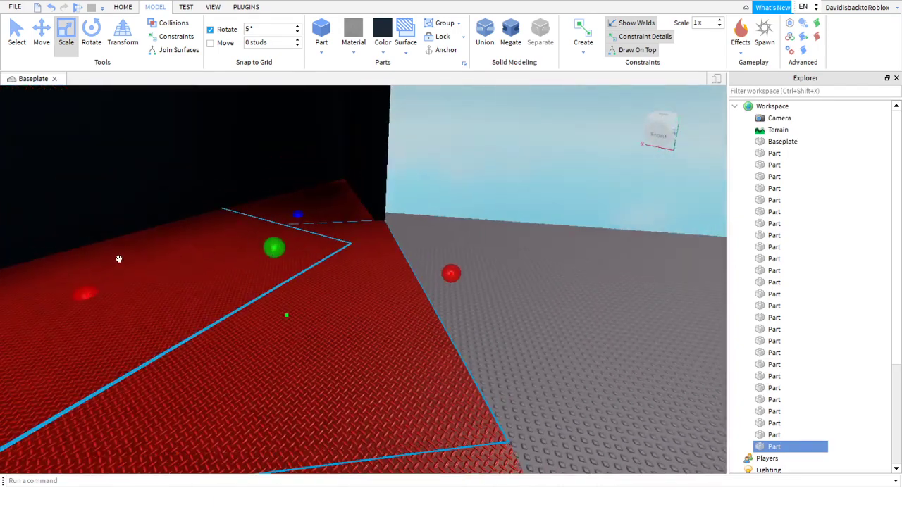
{"action": "left_click_drag", "start_coordinate": [100, 286], "coordinate": [118, 286]}
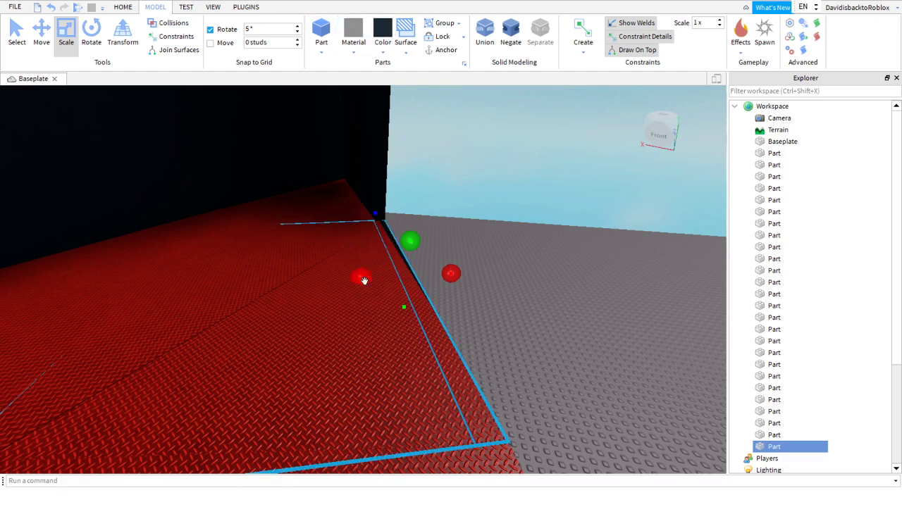
{"action": "left_click_drag", "start_coordinate": [364, 285], "coordinate": [367, 286]}
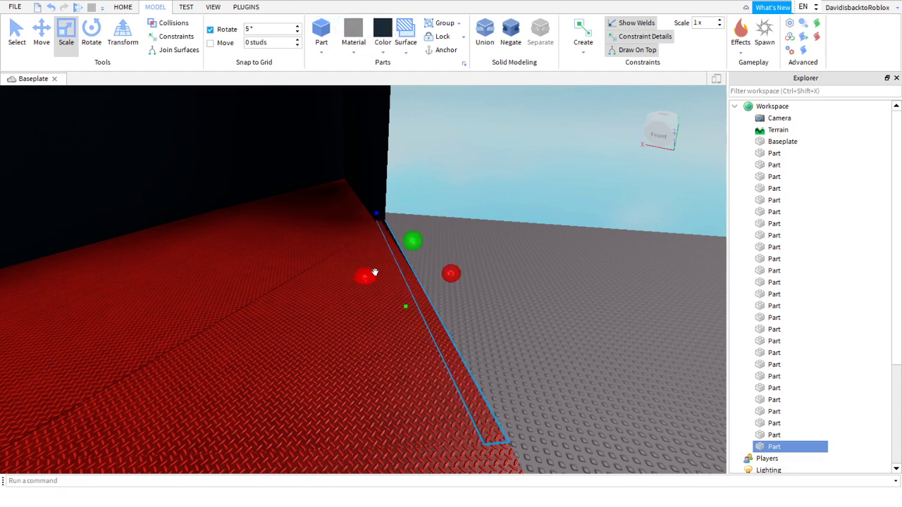
- Extend the second starboard strip upward into a wall level with the first starboard wall
{"action": "left_click_drag", "start_coordinate": [410, 239], "coordinate": [411, 205]}
{"action": "right_click_drag", "start_coordinate": [410, 205], "coordinate": [468, 245]}
{"action": "key", "text": "e"}
{"action": "left_click_drag", "start_coordinate": [492, 381], "coordinate": [503, 200]}
{"action": "key", "text": "e"}
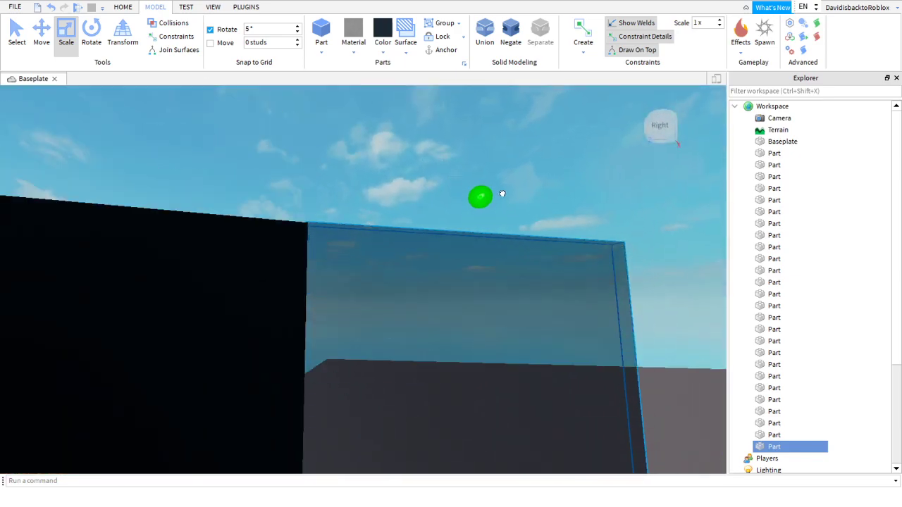
{"action": "left_click", "coordinate": [382, 174]}
- Duplicate the third starboard hull segment from the bow and reduce the copy to a thin strip along the outer edge
{"action": "right_click_drag", "start_coordinate": [383, 174], "coordinate": [374, 178]}
{"action": "left_click", "coordinate": [366, 300]}
{"action": "right_click_drag", "start_coordinate": [366, 300], "coordinate": [372, 299]}
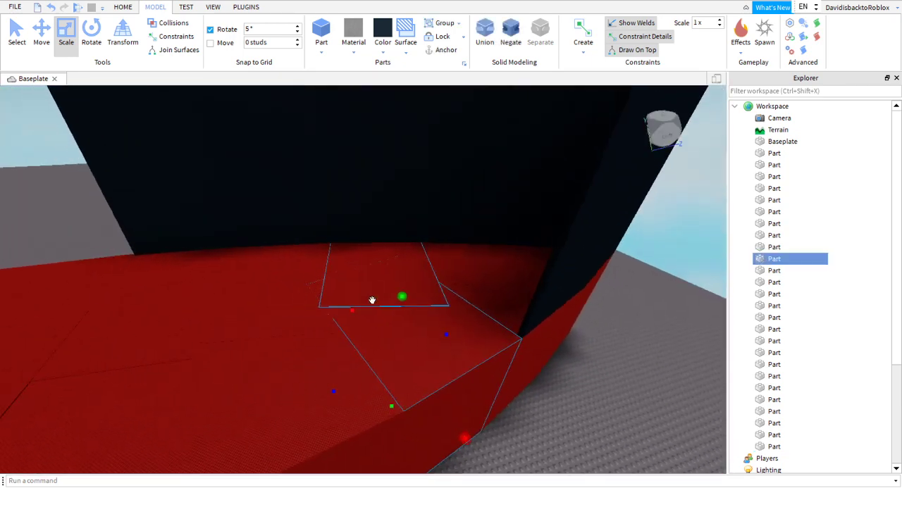
{"action": "right_click", "coordinate": [382, 242]}
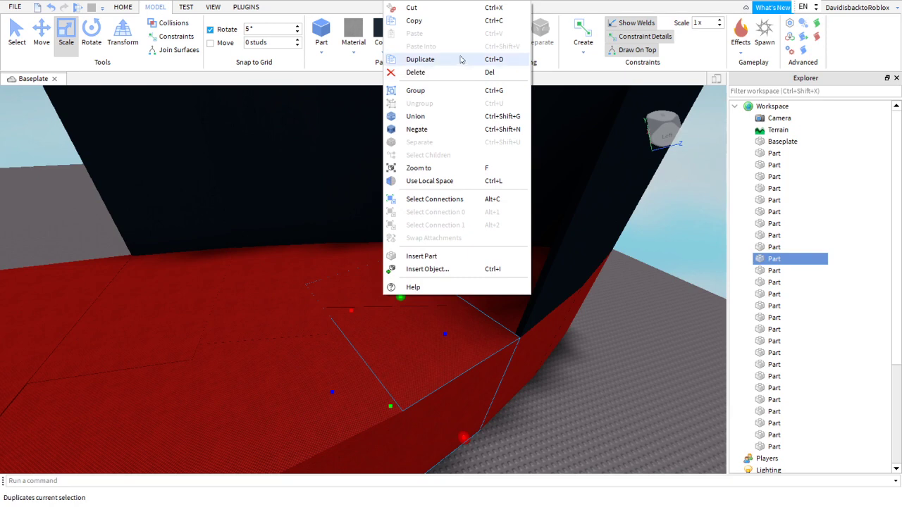
{"action": "left_click", "coordinate": [460, 60]}
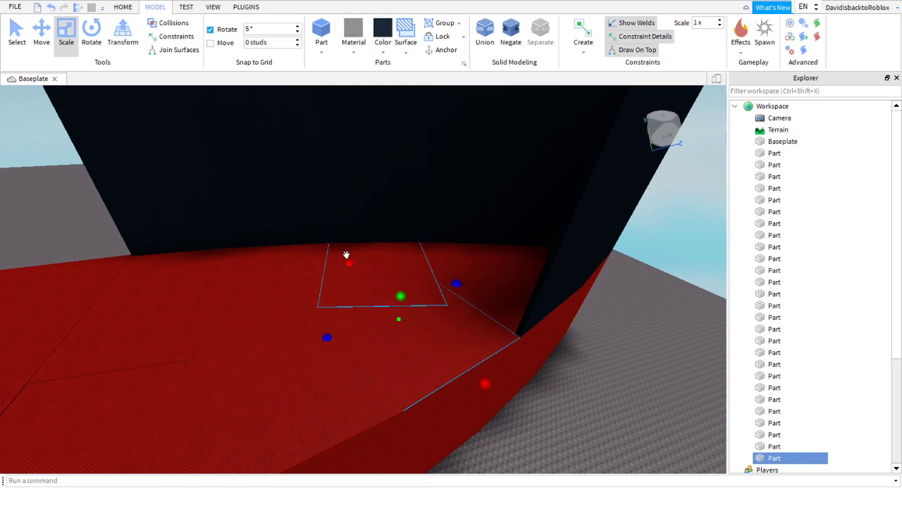
{"action": "left_click_drag", "start_coordinate": [345, 263], "coordinate": [375, 417]}
- Extend the third starboard strip upward into a black wall matching the height of the other walls
{"action": "left_click_drag", "start_coordinate": [467, 356], "coordinate": [469, 286]}
{"action": "right_click_drag", "start_coordinate": [470, 286], "coordinate": [469, 287]}
{"action": "left_click_drag", "start_coordinate": [470, 287], "coordinate": [414, 280]}
{"action": "right_click_drag", "start_coordinate": [415, 280], "coordinate": [397, 266]}
{"action": "key", "text": "a"}
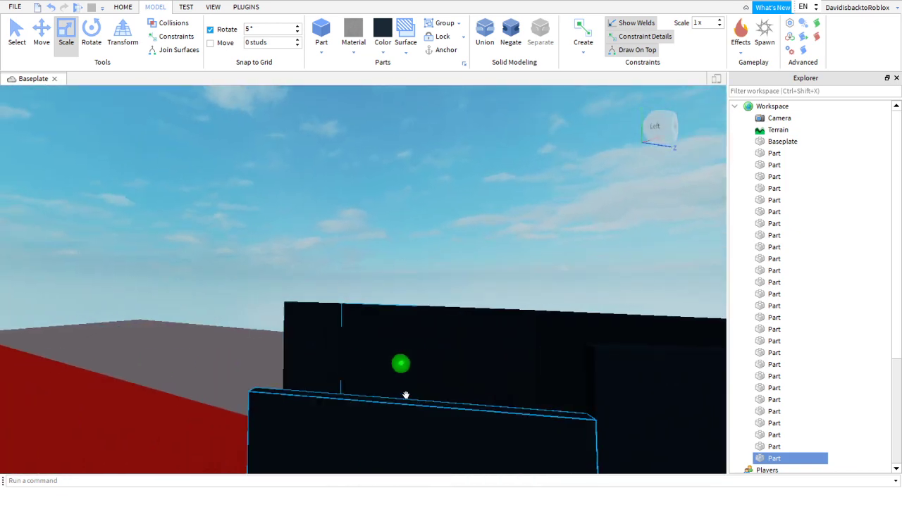
{"action": "left_click_drag", "start_coordinate": [405, 358], "coordinate": [404, 323]}
{"action": "key", "text": "a"}
{"action": "right_click_drag", "start_coordinate": [405, 323], "coordinate": [406, 332]}
{"action": "left_click_drag", "start_coordinate": [546, 240], "coordinate": [555, 186]}
{"action": "left_click", "coordinate": [437, 231]}
- Duplicate the fourth starboard hull segment from the bow and reduce the copy to a thin strip along the outer edge
{"action": "right_click_drag", "start_coordinate": [437, 230], "coordinate": [433, 232]}
{"action": "key", "text": "s"}
{"action": "key", "text": "d"}
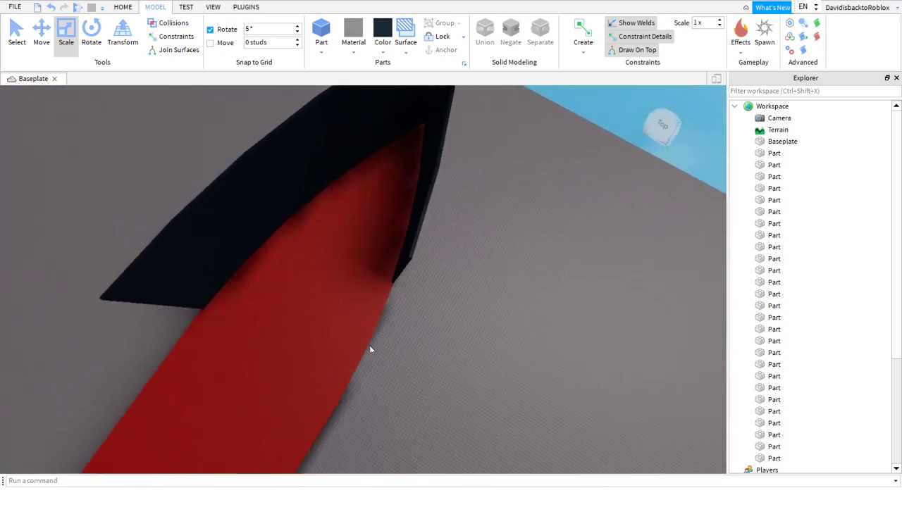
{"action": "left_click", "coordinate": [346, 288]}
{"action": "key", "text": "w"}
{"action": "right_click_drag", "start_coordinate": [350, 247], "coordinate": [354, 229]}
{"action": "key", "text": "s"}
{"action": "key", "text": "w"}
{"action": "key", "text": "w"}
{"action": "right_click", "coordinate": [350, 253]}
{"action": "left_click", "coordinate": [414, 63]}
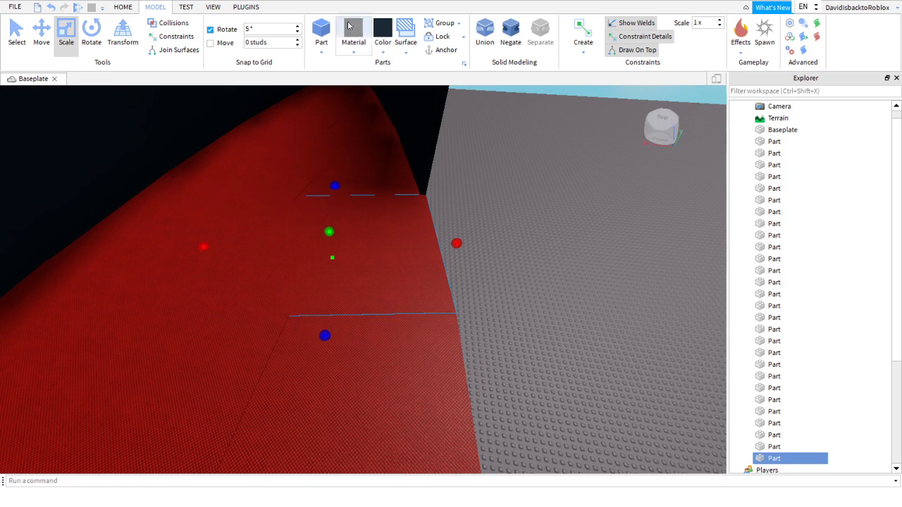
{"action": "left_click_drag", "start_coordinate": [202, 247], "coordinate": [345, 268]}
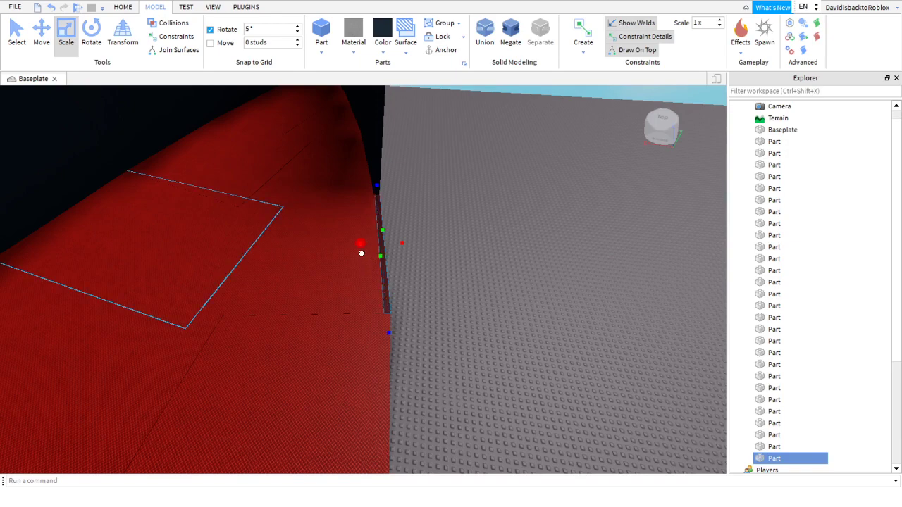
- Extend the fourth starboard strip upward into a black wall level with the neighboring starboard wall
{"action": "left_click_drag", "start_coordinate": [384, 228], "coordinate": [415, 107]}
{"action": "right_click_drag", "start_coordinate": [415, 106], "coordinate": [383, 256]}
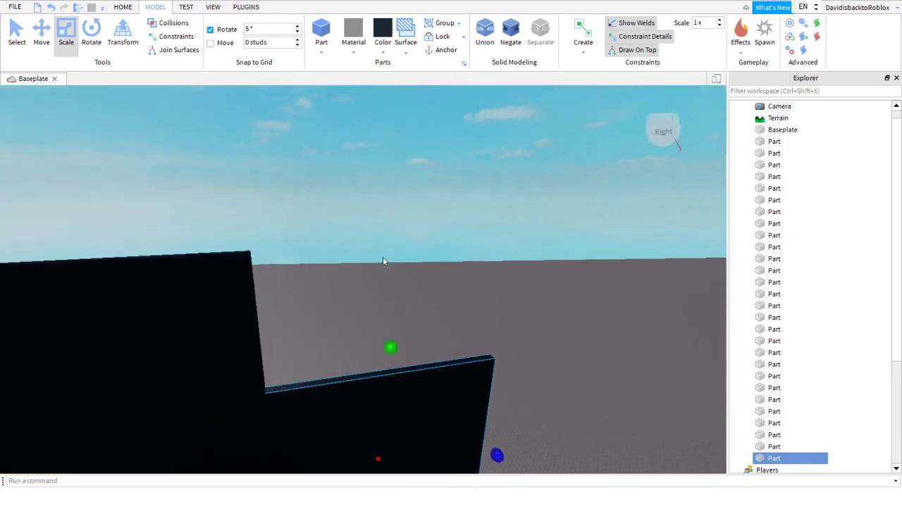
{"action": "scroll", "coordinate": [382, 258], "scroll_direction": "up", "scroll_amount": 2}
{"action": "left_click_drag", "start_coordinate": [406, 396], "coordinate": [421, 164]}
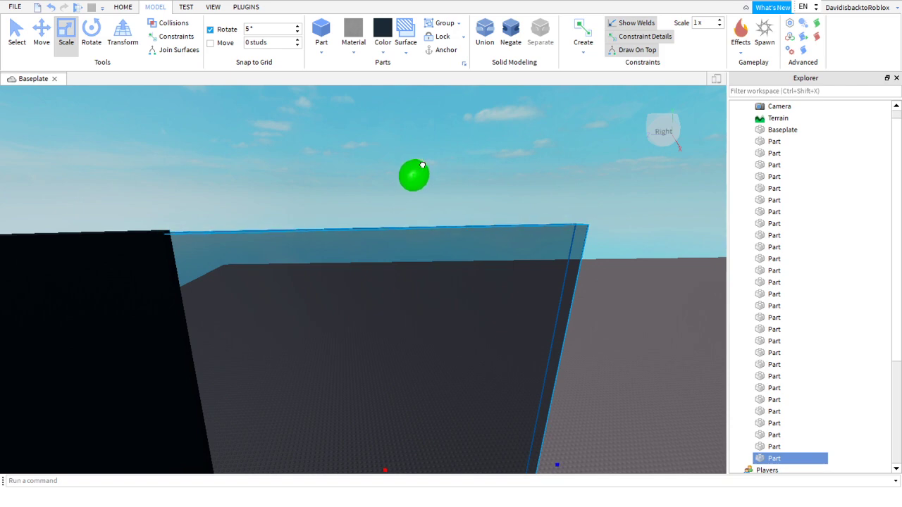
{"action": "left_click", "coordinate": [334, 189]}
- Duplicate the fifth starboard hull segment from the bow and flatten the copy at deck level
{"action": "right_click_drag", "start_coordinate": [334, 190], "coordinate": [333, 187]}
{"action": "scroll", "coordinate": [332, 188], "scroll_direction": "down", "scroll_amount": 5}
{"action": "scroll", "coordinate": [318, 314], "scroll_direction": "up", "scroll_amount": 3}
{"action": "left_click", "coordinate": [317, 323]}
{"action": "right_click_drag", "start_coordinate": [317, 323], "coordinate": [302, 342]}
{"action": "scroll", "coordinate": [320, 324], "scroll_direction": "up", "scroll_amount": 3}
{"action": "left_click", "coordinate": [366, 107]}
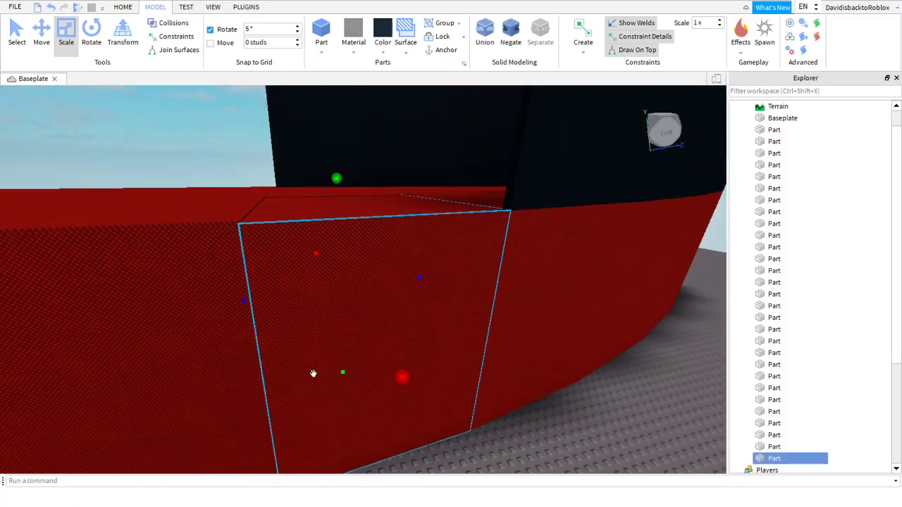
{"action": "left_click_drag", "start_coordinate": [347, 265], "coordinate": [343, 183]}
- Narrow the fifth starboard segment's copy to a thin black strip along the hull's outer edge
{"action": "right_click_drag", "start_coordinate": [342, 177], "coordinate": [437, 115]}
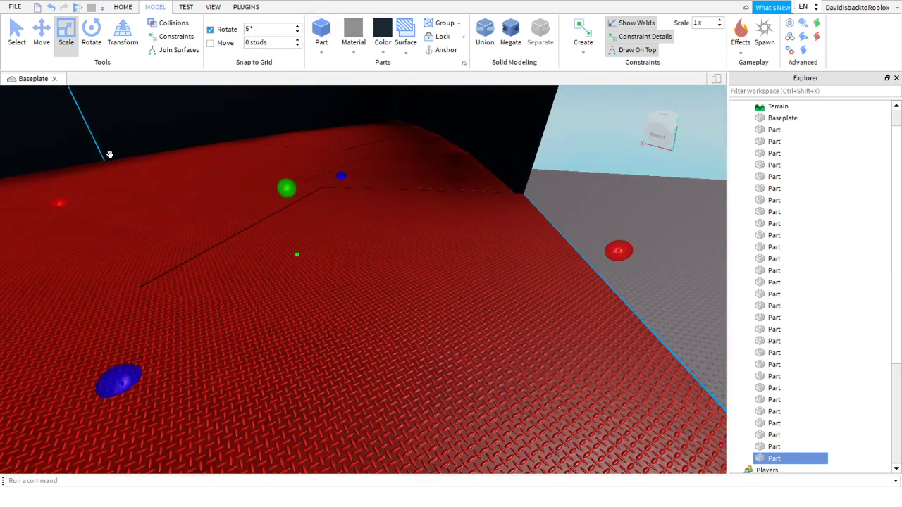
{"action": "left_click_drag", "start_coordinate": [65, 207], "coordinate": [322, 298]}
{"action": "key", "text": "d"}
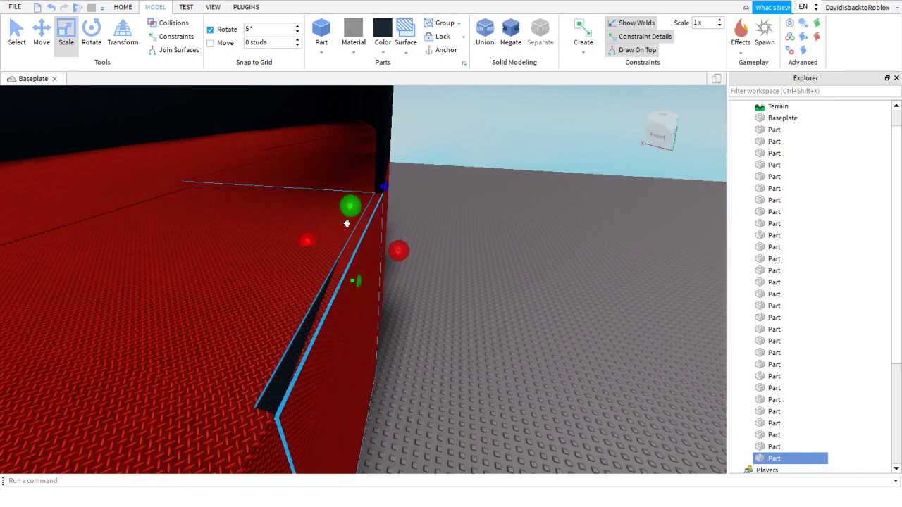
- Extend the fifth starboard strip upward from the hull's edge toward the height of the other black walls
{"action": "left_click_drag", "start_coordinate": [347, 208], "coordinate": [343, 171]}
{"action": "right_click_drag", "start_coordinate": [343, 171], "coordinate": [333, 197]}
{"action": "right_click_drag", "start_coordinate": [231, 221], "coordinate": [164, 250]}
{"action": "key", "text": "d"}
{"action": "key", "text": "s"}
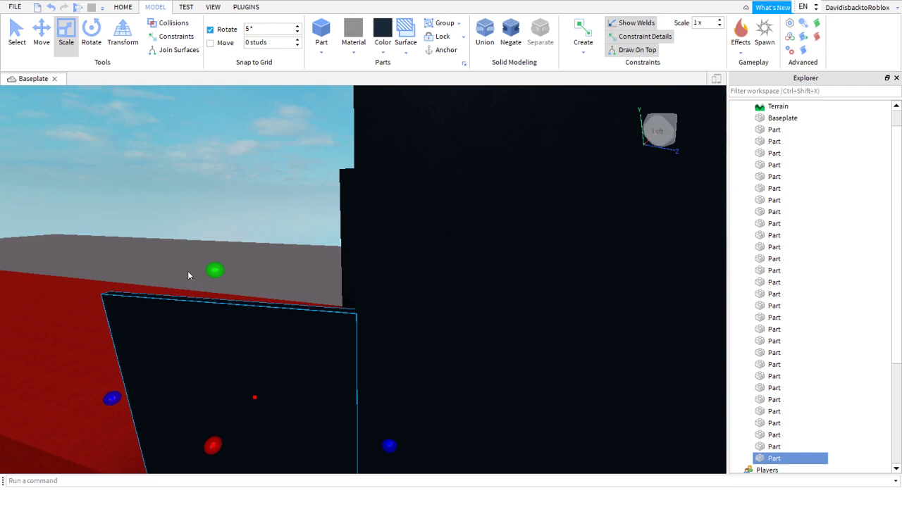
{"action": "key", "text": "e"}
{"action": "left_click_drag", "start_coordinate": [218, 265], "coordinate": [209, 187]}
- Examine the fifth starboard wall's height against the neighboring and opposite black walls from several angles
{"action": "key", "text": "a"}
{"action": "right_click_drag", "start_coordinate": [210, 190], "coordinate": [211, 197]}
{"action": "key", "text": "e"}
{"action": "right_click_drag", "start_coordinate": [320, 282], "coordinate": [320, 283]}
{"action": "key", "text": "a"}
{"action": "key", "text": "d"}
{"action": "right_click_drag", "start_coordinate": [434, 204], "coordinate": [434, 203]}
{"action": "key", "text": "a"}
{"action": "right_click_drag", "start_coordinate": [401, 281], "coordinate": [400, 282]}
{"action": "key", "text": "s"}
{"action": "key", "text": "w"}
{"action": "key", "text": "s"}
{"action": "key", "text": "e"}
{"action": "key", "text": "e"}
{"action": "key", "text": "w"}
{"action": "key", "text": "s"}
{"action": "key", "text": "w"}
{"action": "key", "text": "w"}
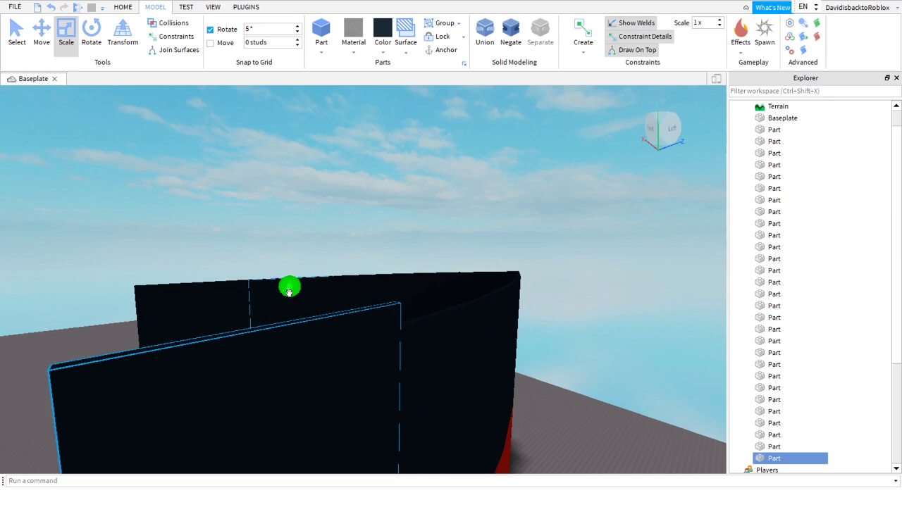
- Lower the fifth starboard wall until its top edge is level with the adjoining black walls
{"action": "left_click_drag", "start_coordinate": [289, 289], "coordinate": [291, 324]}
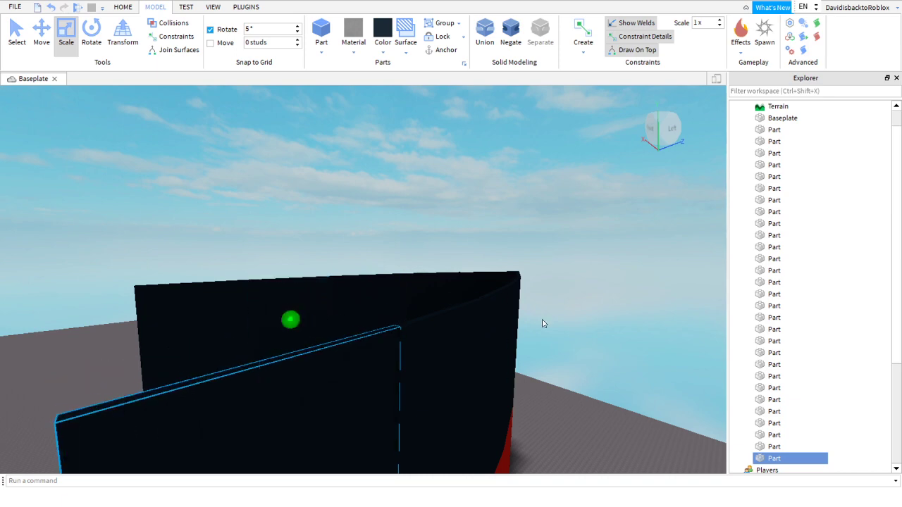
{"action": "right_click_drag", "start_coordinate": [428, 344], "coordinate": [428, 345]}
{"action": "left_click", "coordinate": [224, 288]}
{"action": "right_click_drag", "start_coordinate": [223, 288], "coordinate": [251, 258]}
{"action": "key", "text": "e"}
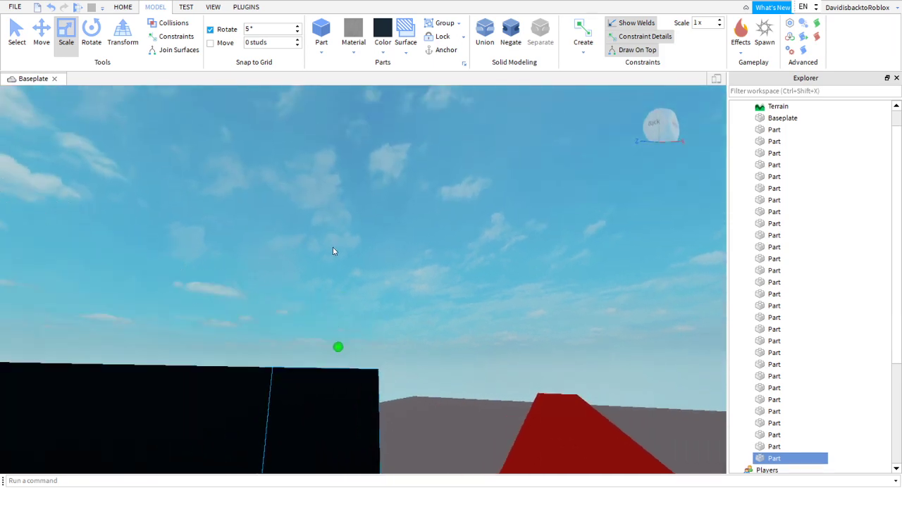
{"action": "left_click_drag", "start_coordinate": [324, 380], "coordinate": [325, 379]}
{"action": "left_click", "coordinate": [241, 335]}
{"action": "right_click_drag", "start_coordinate": [241, 336], "coordinate": [232, 343]}
{"action": "key", "text": "d"}
- Duplicate the long red hull section that runs from the bow segments to the stern
{"action": "left_click", "coordinate": [324, 404]}
{"action": "right_click_drag", "start_coordinate": [324, 404], "coordinate": [488, 248]}
{"action": "key", "text": "s"}
{"action": "key", "text": "w"}
{"action": "key", "text": "q"}
{"action": "key", "text": "s"}
{"action": "left_click", "coordinate": [486, 251]}
{"action": "right_click", "coordinate": [489, 247]}
{"action": "left_click", "coordinate": [512, 59]}
{"action": "right_click_drag", "start_coordinate": [489, 131], "coordinate": [473, 142]}
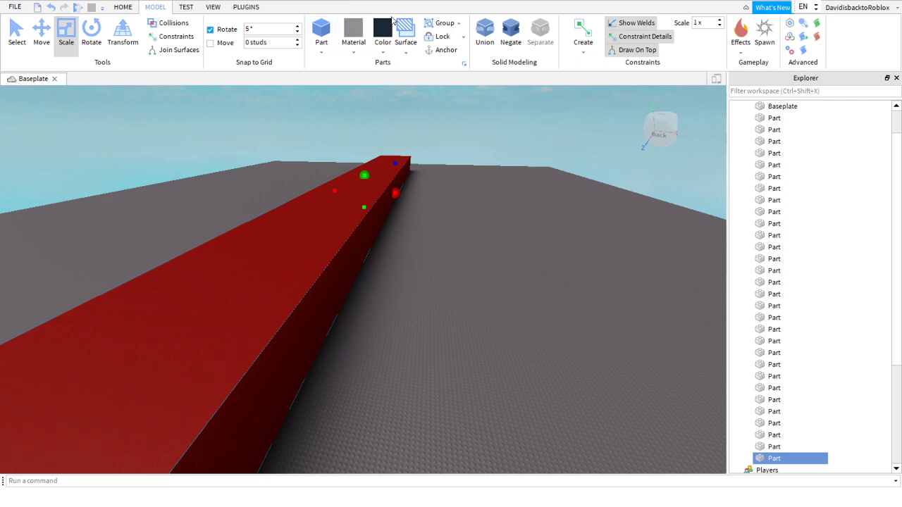
- Reduce the long hull section's copy to a thin black strip along the hull's port edge
{"action": "left_click_drag", "start_coordinate": [334, 192], "coordinate": [360, 224]}
{"action": "right_click_drag", "start_coordinate": [361, 224], "coordinate": [384, 234]}
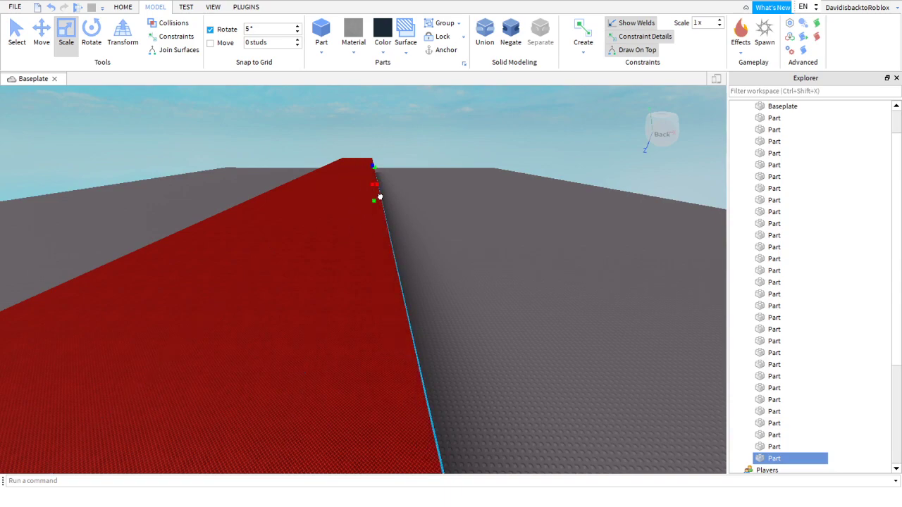
{"action": "right_click_drag", "start_coordinate": [377, 197], "coordinate": [367, 176]}
{"action": "right_click_drag", "start_coordinate": [359, 143], "coordinate": [360, 144]}
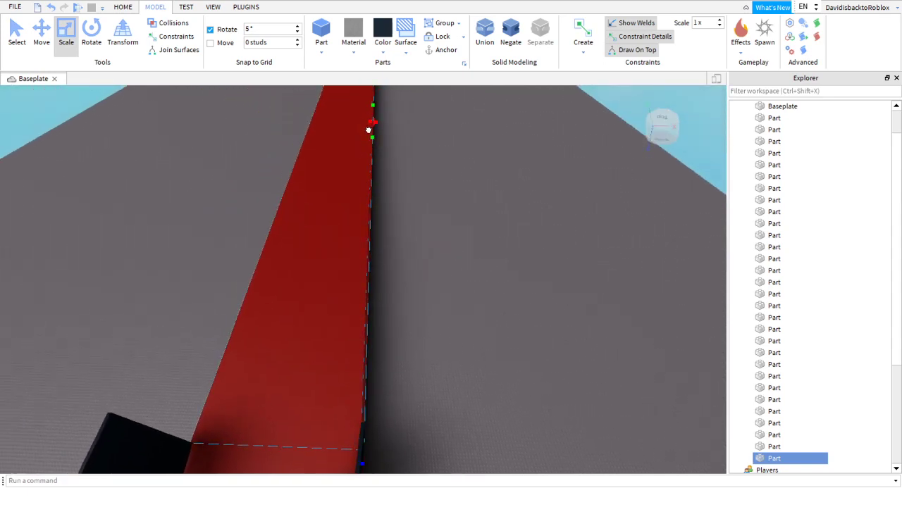
{"action": "right_click_drag", "start_coordinate": [359, 210], "coordinate": [359, 210]}
{"action": "key", "text": "a"}
{"action": "key", "text": "a"}
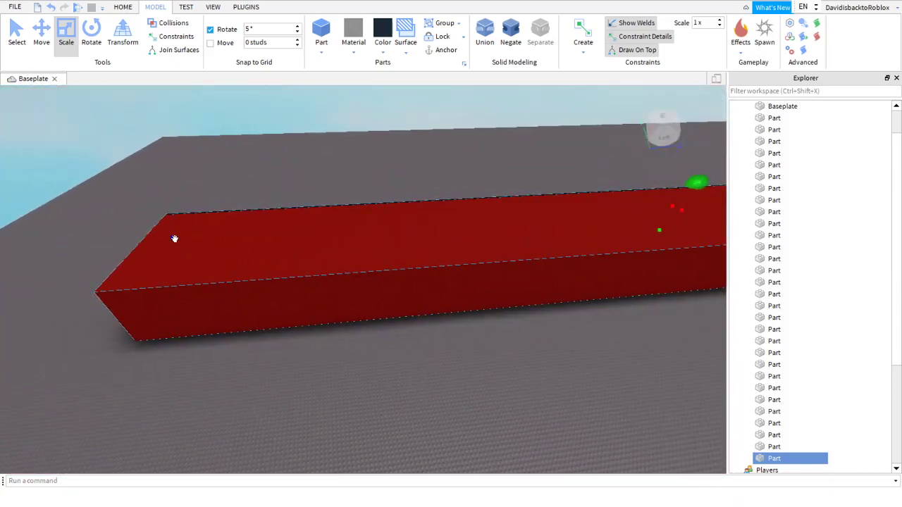
- Shorten the port strip from the stern end to a small piece directly behind the fifth port wall
{"action": "key", "text": "d"}
{"action": "left_click_drag", "start_coordinate": [216, 230], "coordinate": [549, 328]}
{"action": "key", "text": "d"}
{"action": "key", "text": "e"}
{"action": "key", "text": "d"}
{"action": "key", "text": "w"}
{"action": "right_click_drag", "start_coordinate": [561, 320], "coordinate": [562, 320]}
{"action": "key", "text": "w"}
{"action": "key", "text": "s"}
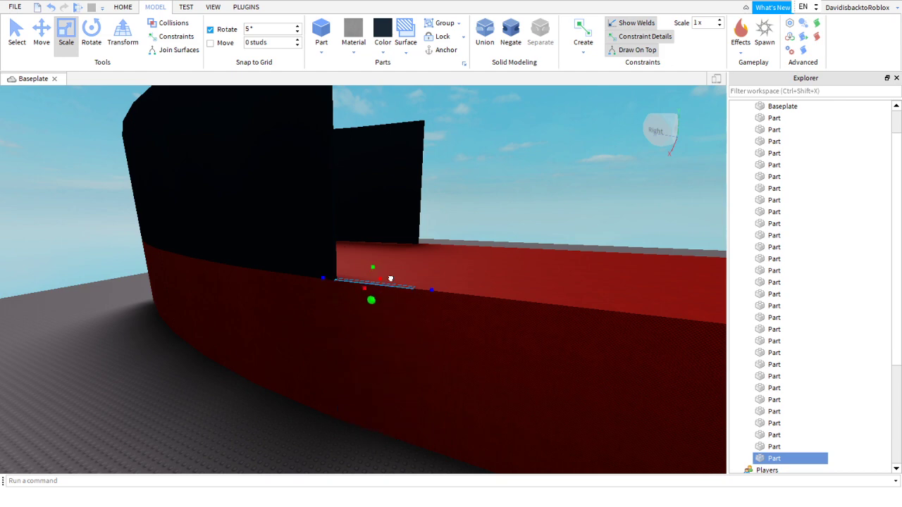
- Raise the short port strip into a wall level with the top of the adjoining black wall
{"action": "key", "text": "e"}
{"action": "left_click_drag", "start_coordinate": [374, 269], "coordinate": [375, 222]}
{"action": "key", "text": "w"}
{"action": "right_click_drag", "start_coordinate": [375, 228], "coordinate": [375, 228]}
{"action": "key", "text": "s"}
{"action": "key", "text": "d"}
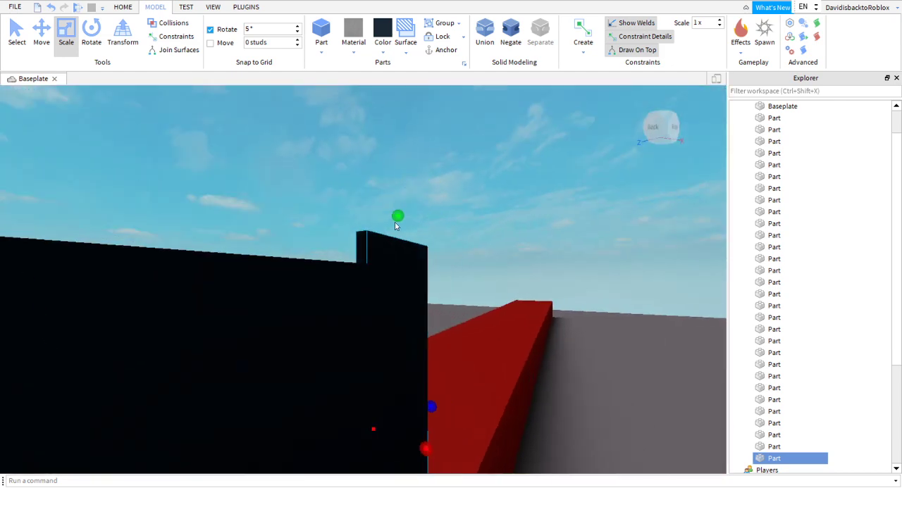
{"action": "key", "text": "w"}
{"action": "left_click_drag", "start_coordinate": [367, 165], "coordinate": [367, 182]}
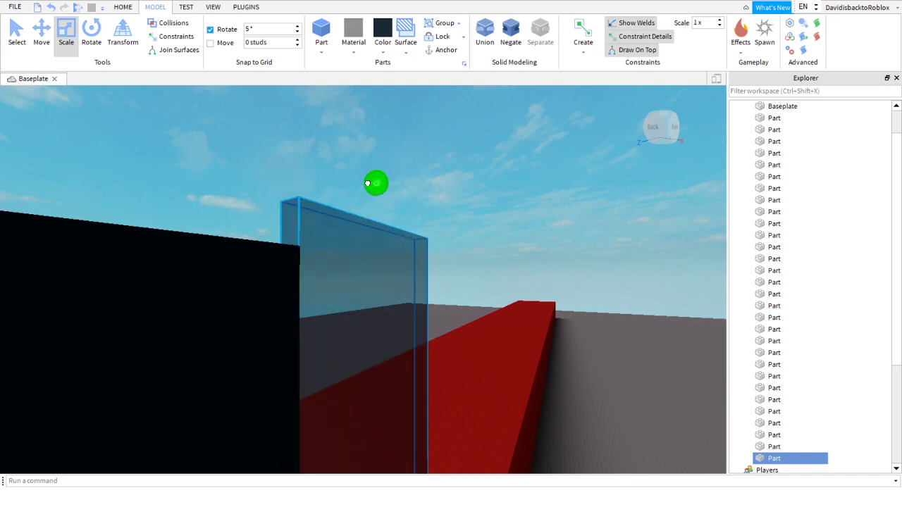
{"action": "left_click_drag", "start_coordinate": [364, 213], "coordinate": [363, 212]}
{"action": "key", "text": "d"}
{"action": "right_click_drag", "start_coordinate": [362, 212], "coordinate": [363, 213]}
- Stretch the new port wall backward along the hull's edge to near the stern
{"action": "left_click_drag", "start_coordinate": [324, 214], "coordinate": [484, 229]}
{"action": "scroll", "coordinate": [336, 219], "scroll_direction": "down", "scroll_amount": 4}
{"action": "key", "text": "d"}
{"action": "scroll", "coordinate": [394, 245], "scroll_direction": "down", "scroll_amount": 2}
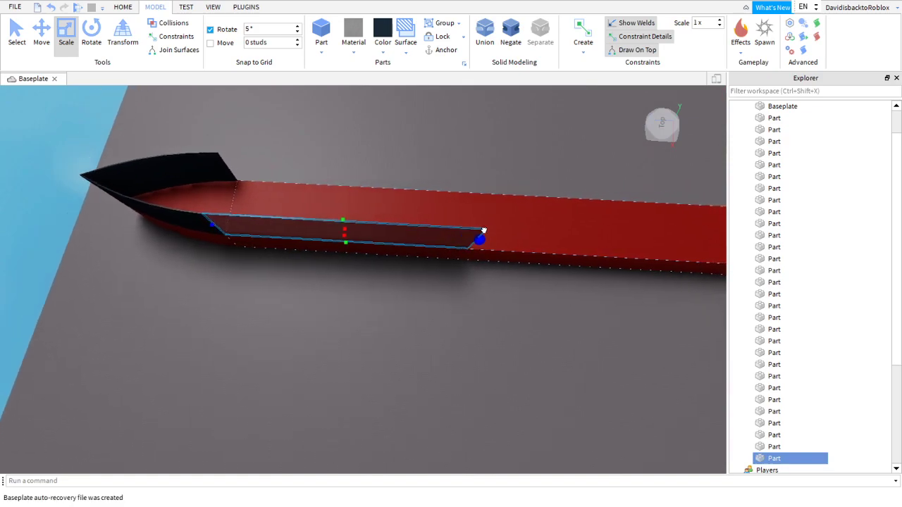
{"action": "right_click_drag", "start_coordinate": [484, 230], "coordinate": [483, 230]}
{"action": "key", "text": "d"}
{"action": "left_click_drag", "start_coordinate": [483, 230], "coordinate": [573, 231]}
{"action": "scroll", "coordinate": [507, 243], "scroll_direction": "down", "scroll_amount": 2}
{"action": "key", "text": "d"}
{"action": "key", "text": "w"}
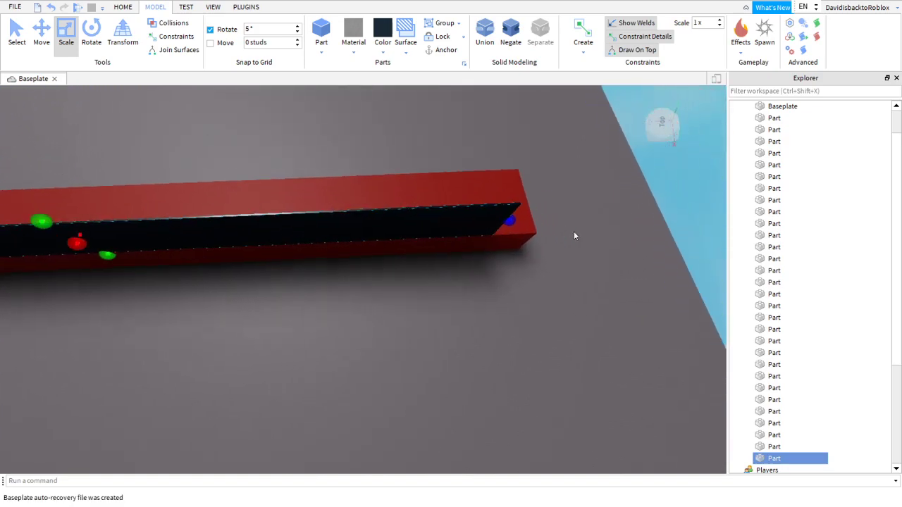
- Extend the port wall's rear end over the remaining gap to the hull's stern edge
{"action": "right_click_drag", "start_coordinate": [574, 231], "coordinate": [574, 223]}
{"action": "key", "text": "s"}
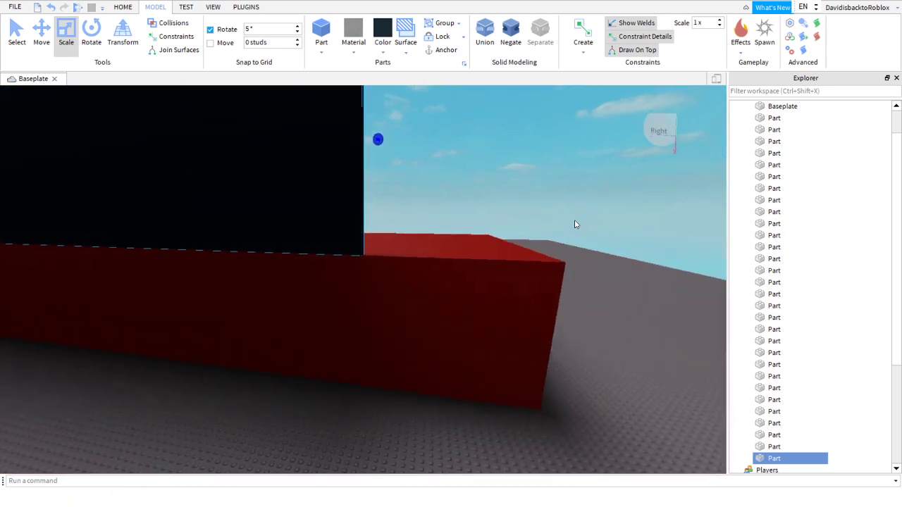
{"action": "key", "text": "e"}
{"action": "key", "text": "d"}
{"action": "left_click_drag", "start_coordinate": [266, 240], "coordinate": [518, 297]}
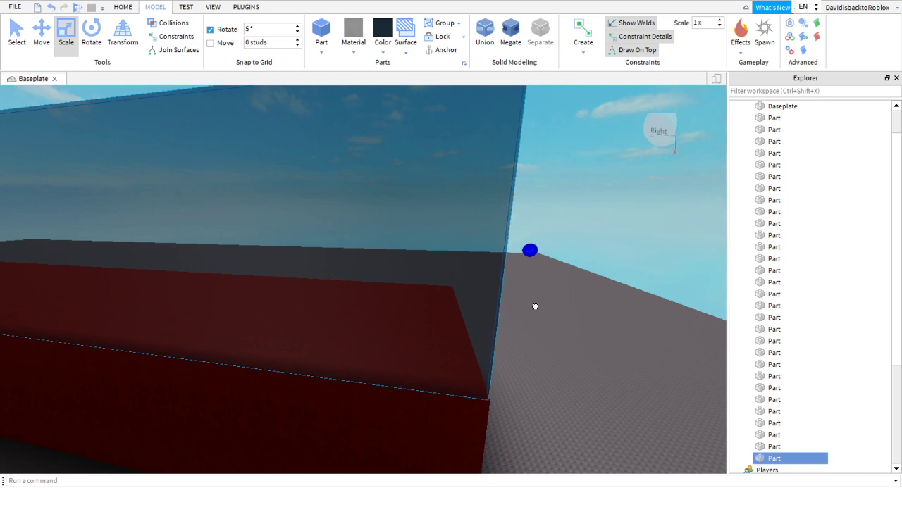
{"action": "left_click_drag", "start_coordinate": [535, 305], "coordinate": [534, 305]}
- Duplicate the long port wall
{"action": "left_click", "coordinate": [587, 393]}
{"action": "right_click_drag", "start_coordinate": [574, 361], "coordinate": [402, 300]}
{"action": "key", "text": "d"}
{"action": "key", "text": "a"}
{"action": "left_click", "coordinate": [394, 300]}
{"action": "key", "text": "s"}
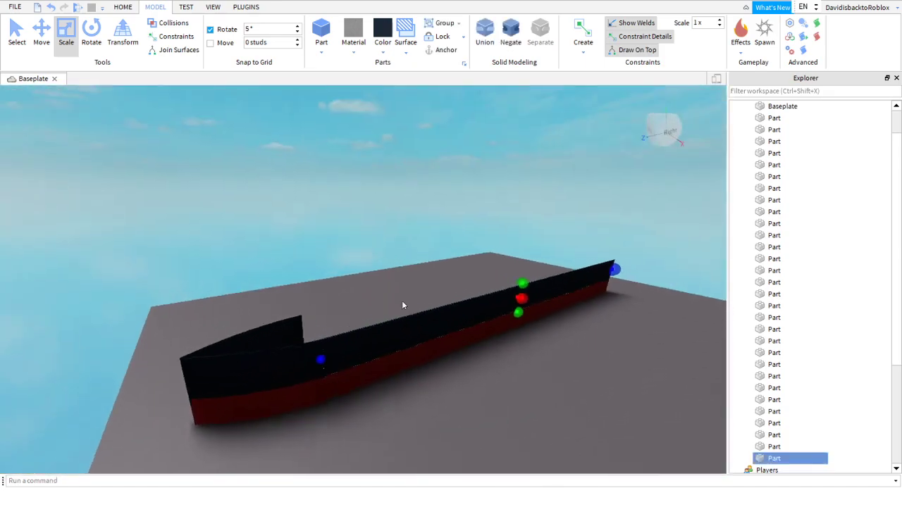
{"action": "key", "text": "w"}
{"action": "key", "text": "s"}
{"action": "right_click", "coordinate": [446, 207]}
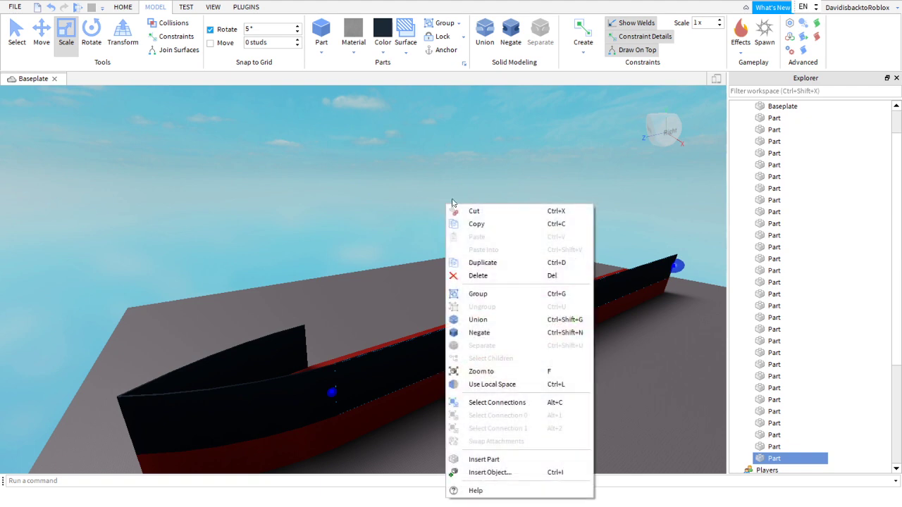
{"action": "left_click", "coordinate": [465, 263]}
- Move the wall copy across the deck to the hull's starboard edge
{"action": "right_click_drag", "start_coordinate": [139, 176], "coordinate": [140, 176]}
{"action": "key", "text": "w"}
{"action": "key", "text": "w"}
{"action": "key", "text": "a"}
{"action": "left_click_drag", "start_coordinate": [279, 136], "coordinate": [225, 167]}
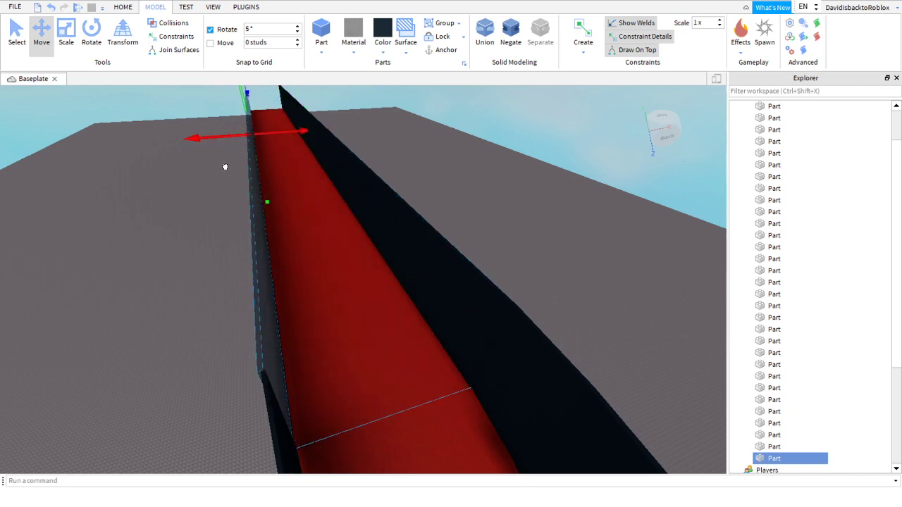
- Shorten the long port wall from the stern to a small piece behind the fifth port wall
{"action": "key", "text": "w"}
{"action": "key", "text": "d"}
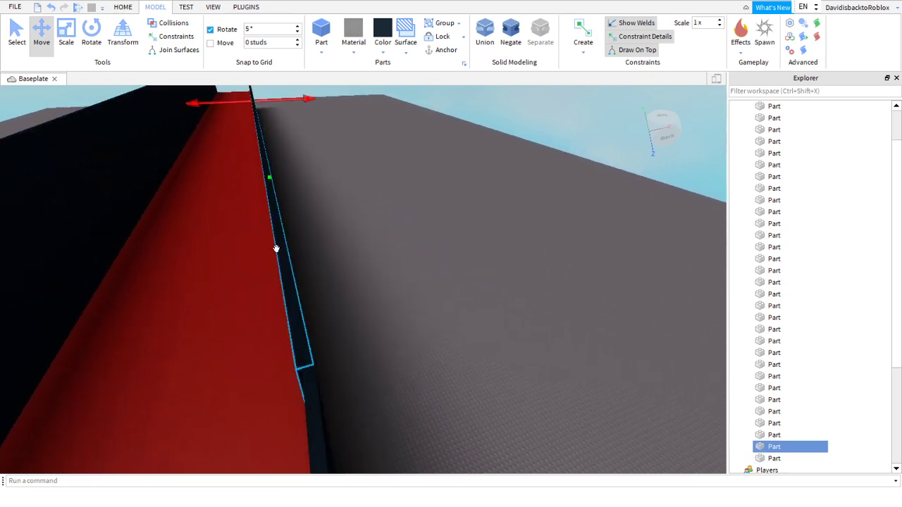
{"action": "key", "text": "a"}
{"action": "right_click_drag", "start_coordinate": [213, 216], "coordinate": [213, 216]}
{"action": "left_click_drag", "start_coordinate": [139, 158], "coordinate": [277, 322]}
{"action": "key", "text": "w"}
- Widen the short port wall inward to match the thickness of the fifth port wall
{"action": "right_click_drag", "start_coordinate": [325, 366], "coordinate": [337, 317]}
{"action": "key", "text": "d"}
{"action": "key", "text": "a"}
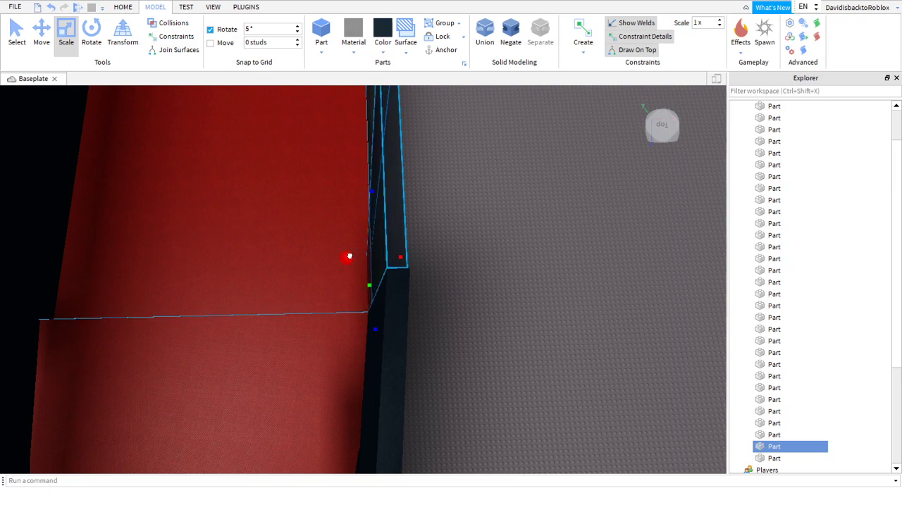
{"action": "left_click", "coordinate": [513, 268]}
- Shorten the starboard wall copy from the stern to a small piece behind the fifth starboard wall
{"action": "right_click_drag", "start_coordinate": [513, 268], "coordinate": [470, 241]}
{"action": "left_click", "coordinate": [463, 239]}
{"action": "scroll", "coordinate": [470, 240], "scroll_direction": "down", "scroll_amount": 1}
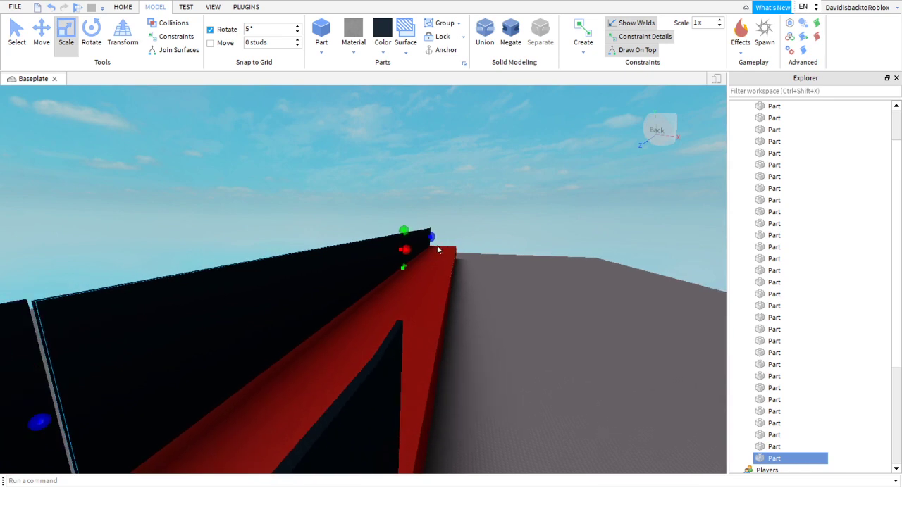
{"action": "left_click_drag", "start_coordinate": [433, 239], "coordinate": [172, 345]}
{"action": "right_click_drag", "start_coordinate": [172, 345], "coordinate": [172, 346]}
- Align the short starboard wall with the fifth starboard wall and widen it inward to the same thickness
{"action": "right_click_drag", "start_coordinate": [112, 324], "coordinate": [106, 203]}
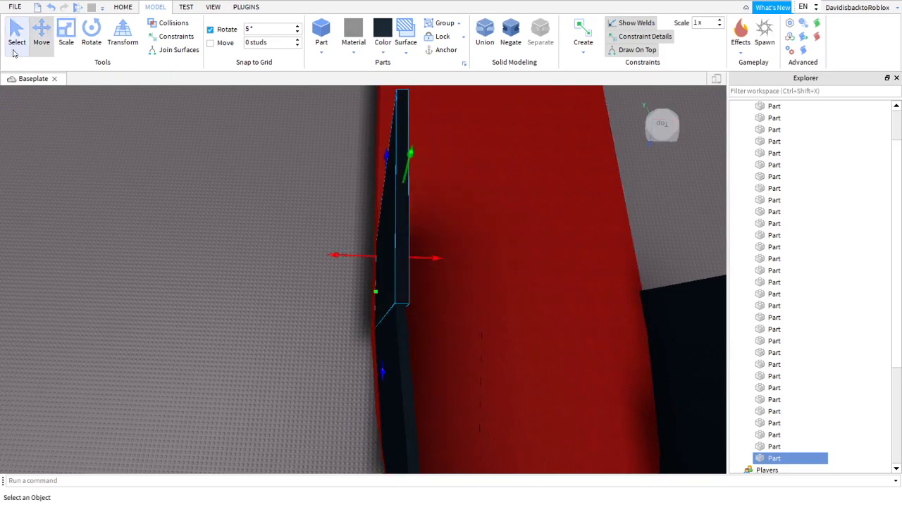
{"action": "key", "text": "d"}
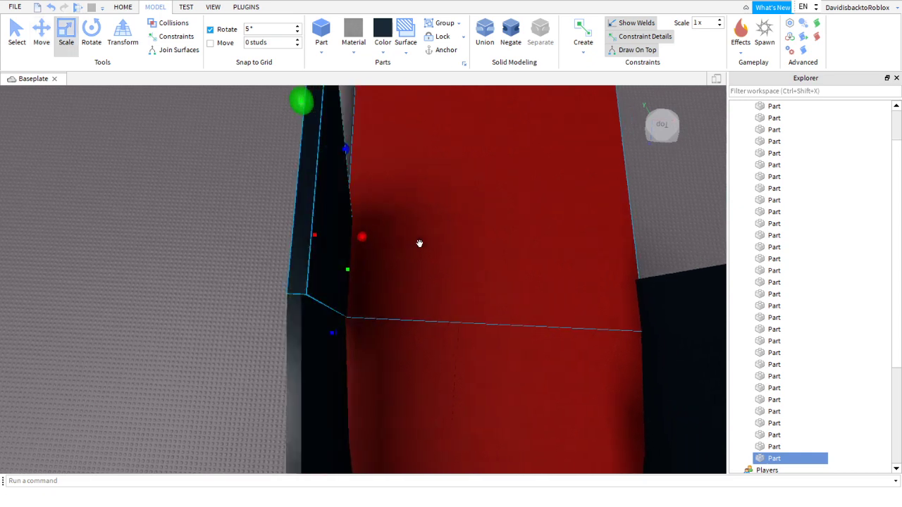
{"action": "key", "text": "a"}
{"action": "key", "text": "w"}
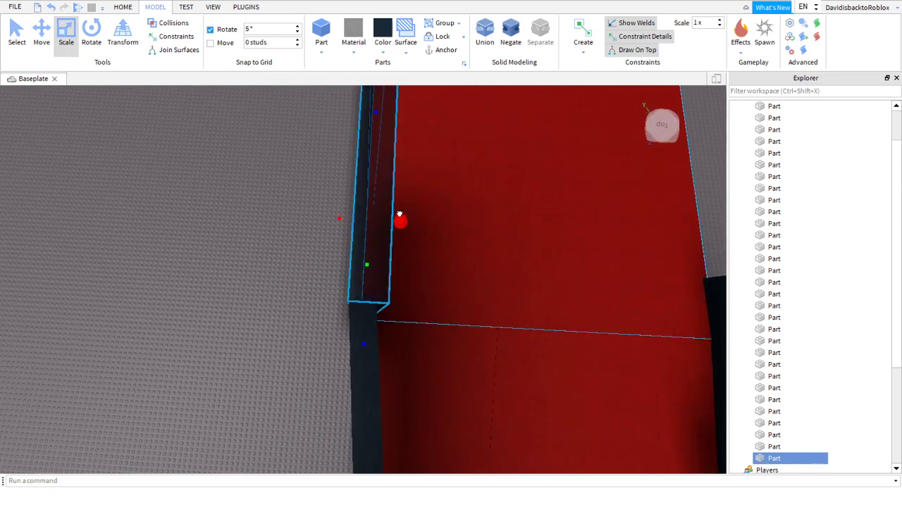
- Lengthen the starboard wall along the hull's edge toward the stern
{"action": "left_click", "coordinate": [259, 190]}
{"action": "right_click_drag", "start_coordinate": [259, 191], "coordinate": [483, 250]}
{"action": "left_click", "coordinate": [483, 249]}
{"action": "key", "text": "s"}
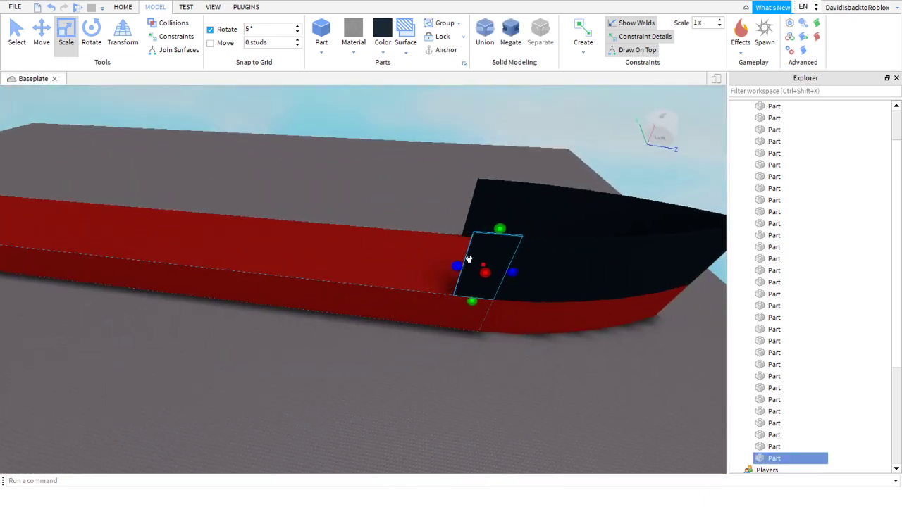
{"action": "left_click_drag", "start_coordinate": [456, 265], "coordinate": [100, 215]}
{"action": "scroll", "coordinate": [99, 215], "scroll_direction": "up", "scroll_amount": 5}
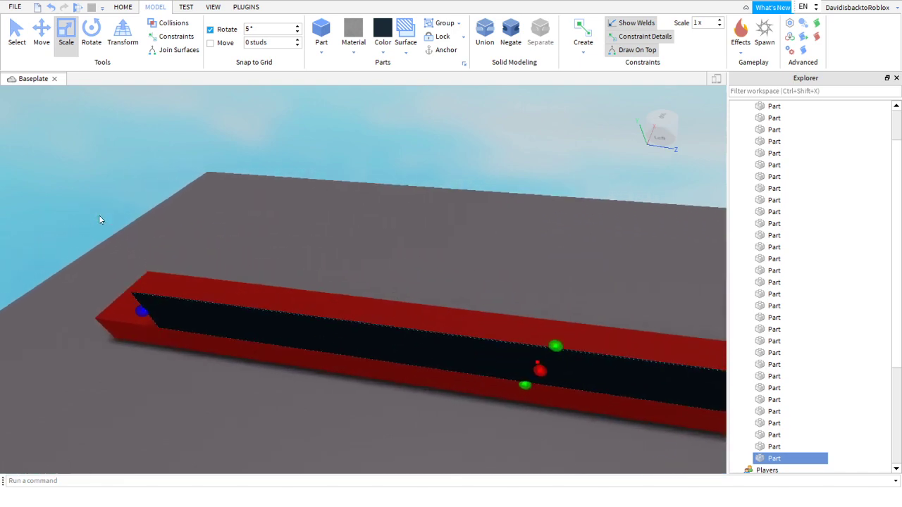
- Extend the starboard wall's rear end flush with the hull's stern edge
{"action": "key", "text": "w"}
{"action": "right_click_drag", "start_coordinate": [99, 215], "coordinate": [100, 215]}
{"action": "key", "text": "d"}
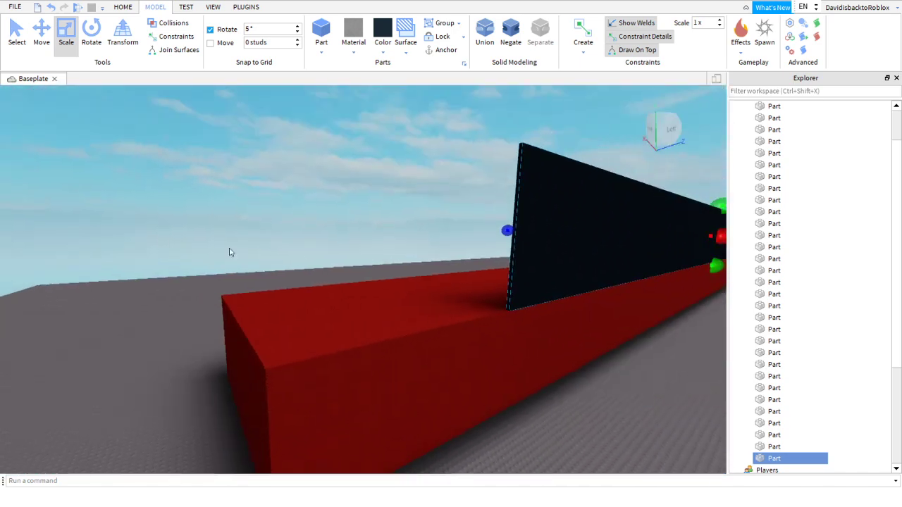
{"action": "left_click_drag", "start_coordinate": [434, 230], "coordinate": [96, 322]}
- Select the short port wall and lengthen it along the hull's port edge toward the stern
{"action": "left_click", "coordinate": [95, 334]}
{"action": "right_click_drag", "start_coordinate": [95, 334], "coordinate": [96, 335]}
{"action": "key", "text": "w"}
{"action": "key", "text": "w"}
{"action": "key", "text": "e"}
{"action": "right_click_drag", "start_coordinate": [150, 210], "coordinate": [150, 207]}
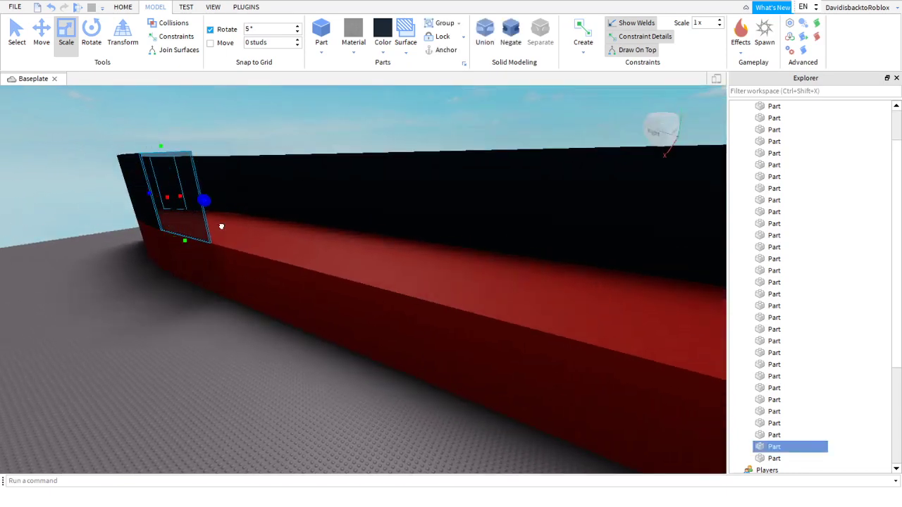
{"action": "left_click_drag", "start_coordinate": [206, 221], "coordinate": [270, 245]}
{"action": "right_click_drag", "start_coordinate": [270, 245], "coordinate": [269, 245]}
{"action": "left_click_drag", "start_coordinate": [270, 245], "coordinate": [270, 246]}
{"action": "right_click_drag", "start_coordinate": [270, 245], "coordinate": [270, 245]}
{"action": "scroll", "coordinate": [269, 245], "scroll_direction": "down", "scroll_amount": 3}
{"action": "left_click_drag", "start_coordinate": [270, 245], "coordinate": [469, 255]}
- Bring the port wall's rear end flush with the back of the hull
{"action": "key", "text": "d"}
{"action": "key", "text": "w"}
{"action": "key", "text": "e"}
{"action": "key", "text": "a"}
{"action": "key", "text": "d"}
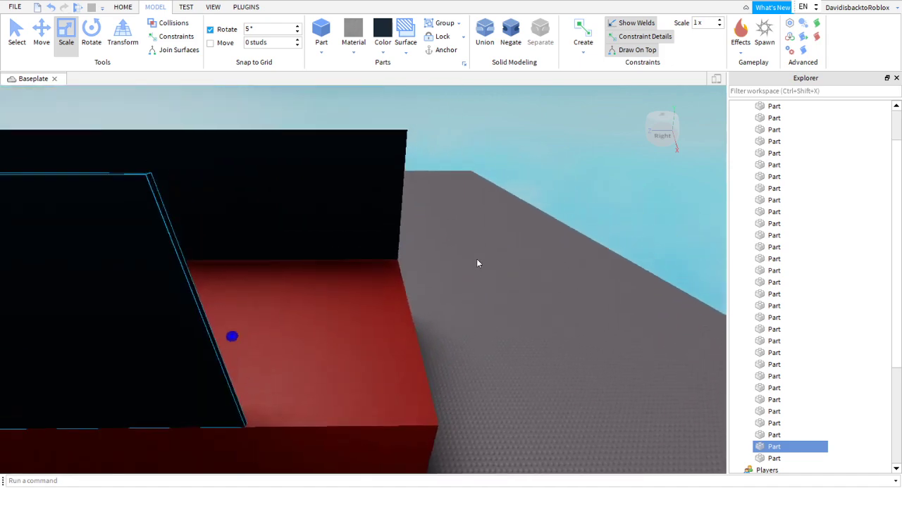
{"action": "left_click_drag", "start_coordinate": [234, 332], "coordinate": [418, 370]}
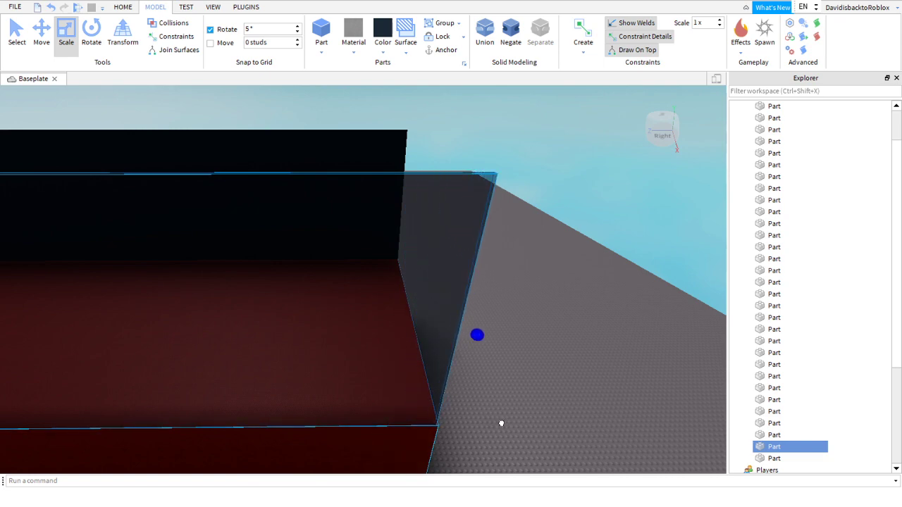
- Duplicate the full-length port wall as the basis for a stern wall
{"action": "key", "text": "d"}
{"action": "right_click_drag", "start_coordinate": [534, 386], "coordinate": [521, 369]}
{"action": "key", "text": "s"}
{"action": "key", "text": "a"}
{"action": "right_click_drag", "start_coordinate": [361, 301], "coordinate": [376, 282]}
{"action": "right_click", "coordinate": [377, 282]}
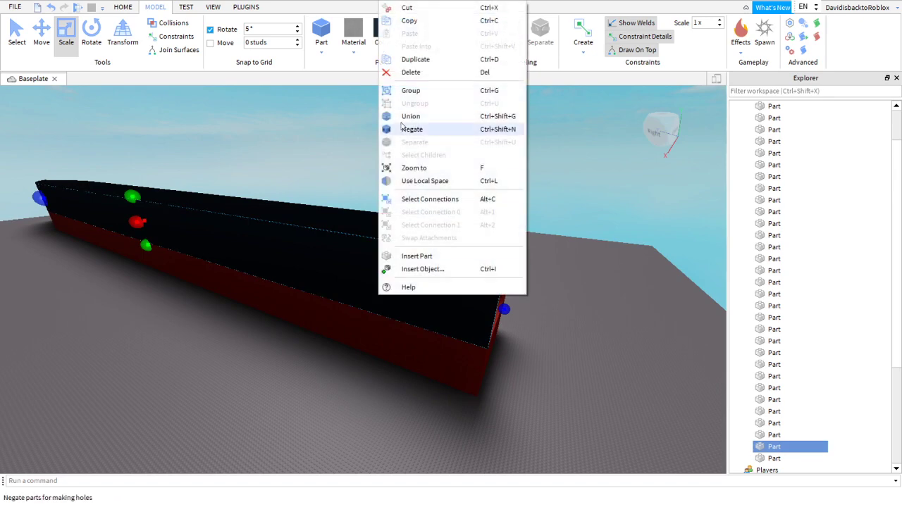
{"action": "left_click", "coordinate": [407, 64]}
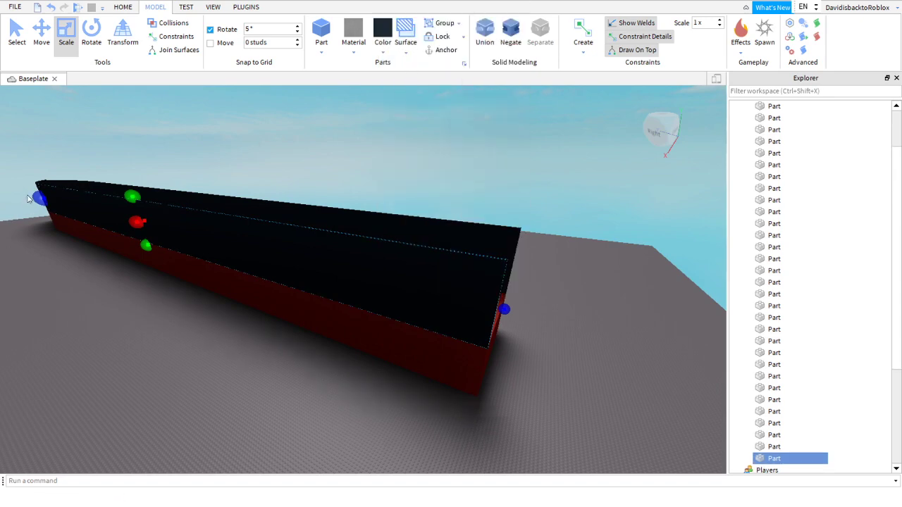
- Shorten the port wall's copy from the bow end to a narrow piece at the port stern corner
{"action": "key", "text": "d"}
{"action": "left_click_drag", "start_coordinate": [42, 200], "coordinate": [432, 346]}
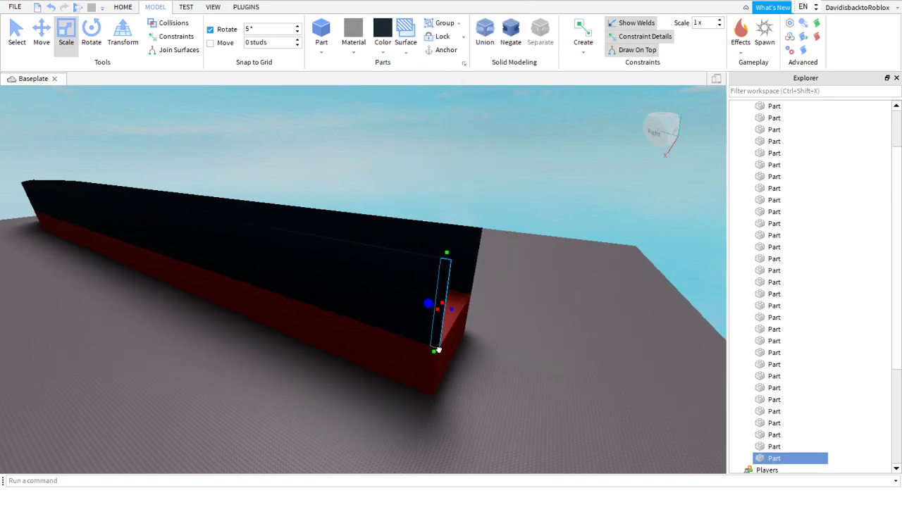
{"action": "key", "text": "d"}
{"action": "right_click_drag", "start_coordinate": [441, 352], "coordinate": [432, 365]}
- Stretch the narrow corner piece across the stern to the starboard wall to close the back of the ship
{"action": "key", "text": "e"}
{"action": "key", "text": "w"}
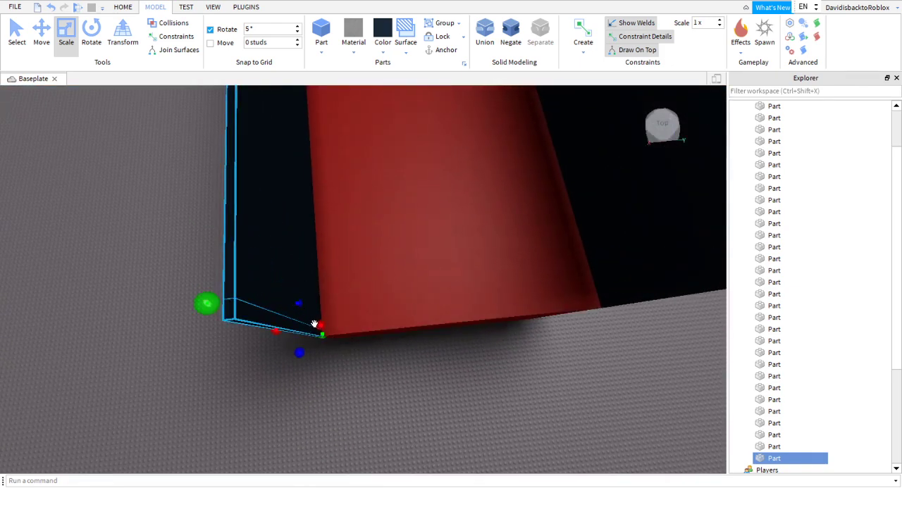
{"action": "key", "text": "d"}
{"action": "left_click_drag", "start_coordinate": [319, 324], "coordinate": [391, 345]}
{"action": "key", "text": "e"}
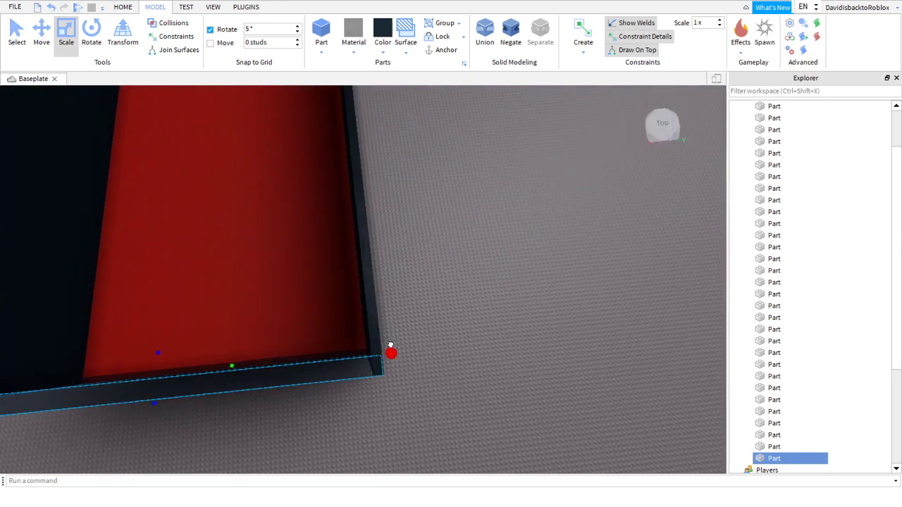
- Bring the stern wall flush with the back of the hull
{"action": "left_click", "coordinate": [458, 321]}
{"action": "key", "text": "d"}
{"action": "right_click_drag", "start_coordinate": [460, 321], "coordinate": [458, 320]}
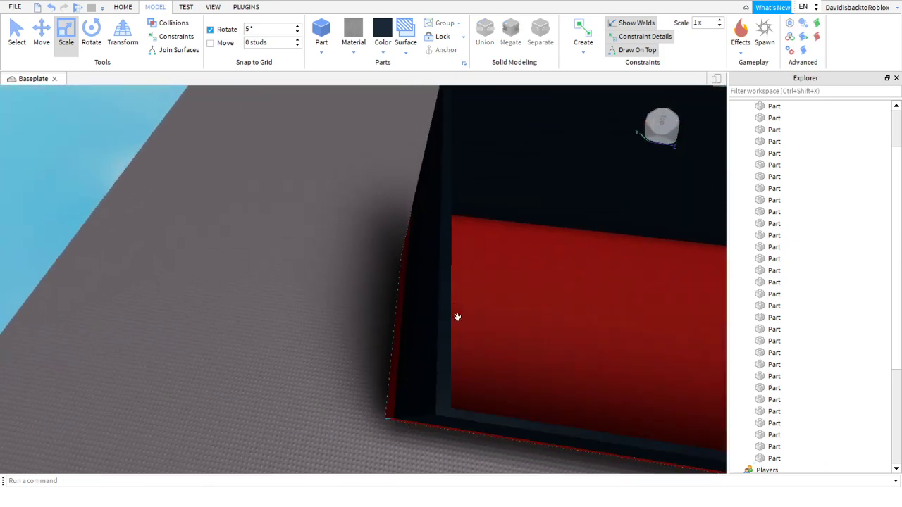
{"action": "left_click", "coordinate": [438, 291]}
{"action": "key", "text": "d"}
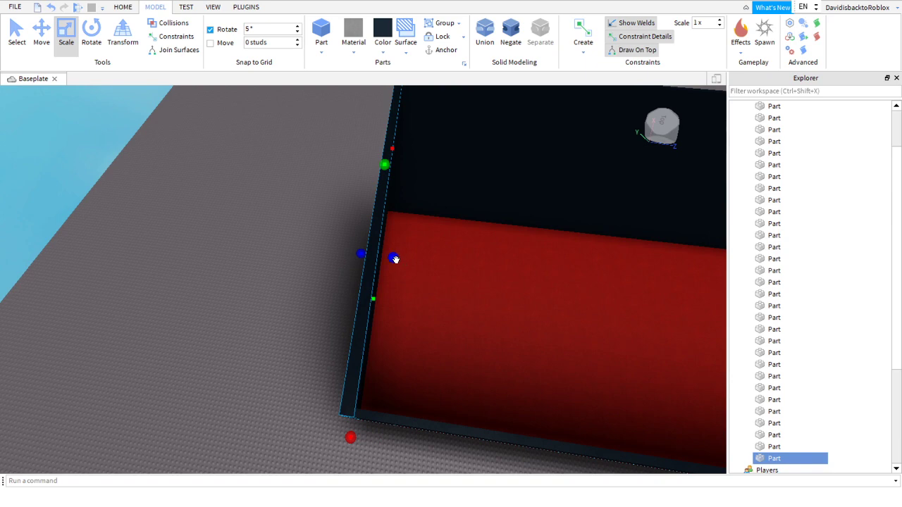
{"action": "left_click", "coordinate": [277, 283]}
- Examine the walled hull from around and outside the ship
{"action": "right_click_drag", "start_coordinate": [277, 283], "coordinate": [280, 278]}
{"action": "key", "text": "a"}
{"action": "key", "text": "a"}
{"action": "key", "text": "w"}
{"action": "key", "text": "a"}
{"action": "right_click_drag", "start_coordinate": [276, 277], "coordinate": [276, 277]}
{"action": "scroll", "coordinate": [277, 282], "scroll_direction": "down", "scroll_amount": 5}
{"action": "scroll", "coordinate": [277, 277], "scroll_direction": "down", "scroll_amount": 3}
{"action": "scroll", "coordinate": [277, 277], "scroll_direction": "up", "scroll_amount": 8}
{"action": "scroll", "coordinate": [276, 277], "scroll_direction": "up", "scroll_amount": 4}
{"action": "scroll", "coordinate": [276, 277], "scroll_direction": "down", "scroll_amount": 5}
{"action": "scroll", "coordinate": [276, 276], "scroll_direction": "up", "scroll_amount": 3}
{"action": "scroll", "coordinate": [276, 277], "scroll_direction": "down", "scroll_amount": 3}
{"action": "scroll", "coordinate": [276, 277], "scroll_direction": "up", "scroll_amount": 3}
{"action": "scroll", "coordinate": [276, 277], "scroll_direction": "down", "scroll_amount": 4}
{"action": "scroll", "coordinate": [276, 277], "scroll_direction": "up", "scroll_amount": 5}
{"action": "scroll", "coordinate": [276, 276], "scroll_direction": "down", "scroll_amount": 8}
{"action": "key", "text": "w"}
{"action": "key", "text": "a"}
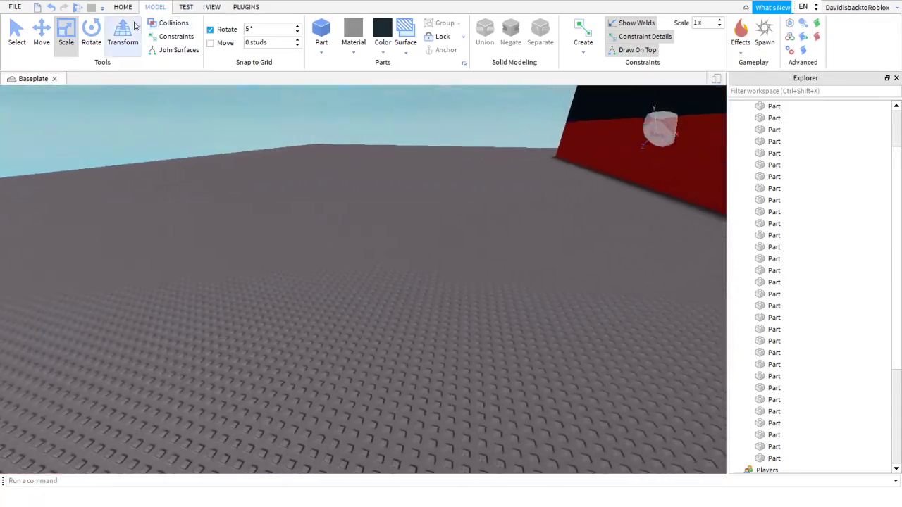
- Insert a saved cargo ship from My Models in the Toolbox as a reference
{"action": "left_click", "coordinate": [132, 9]}
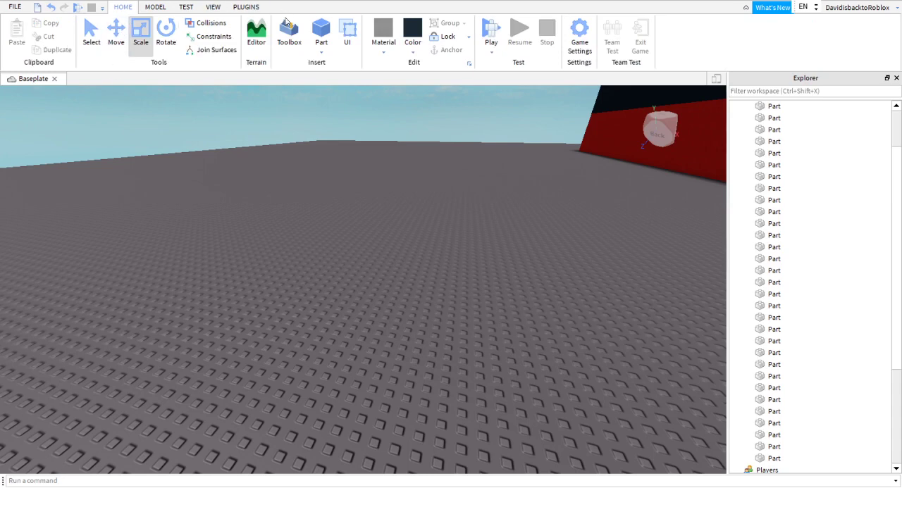
{"action": "left_click", "coordinate": [283, 48]}
{"action": "right_click_drag", "start_coordinate": [427, 283], "coordinate": [427, 283]}
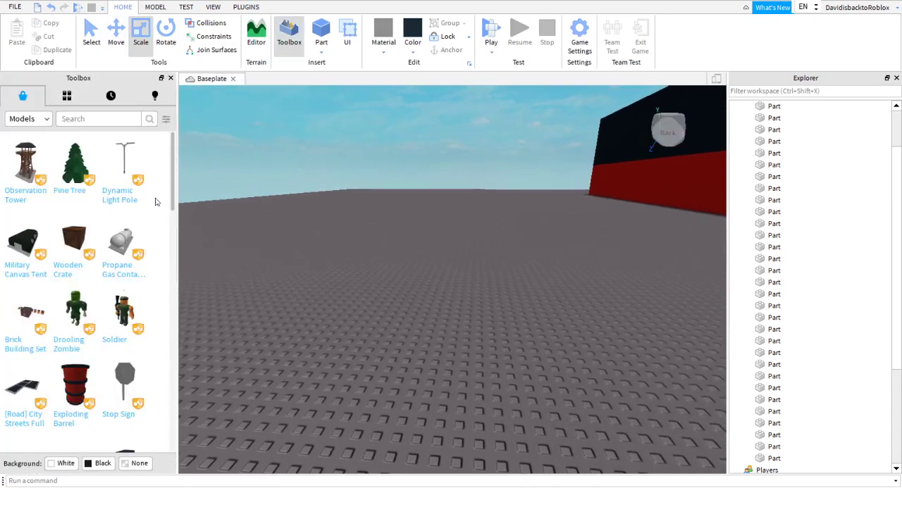
{"action": "left_click", "coordinate": [66, 96]}
{"action": "right_click_drag", "start_coordinate": [301, 272], "coordinate": [301, 271]}
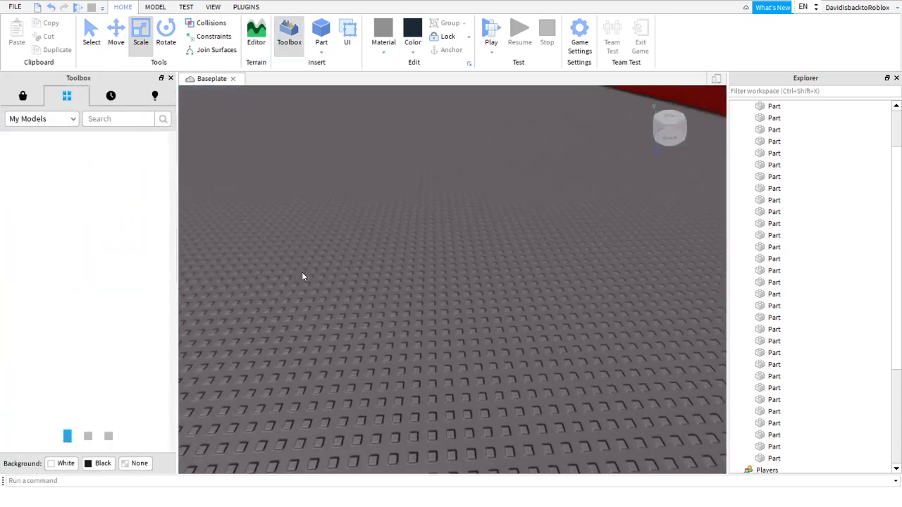
{"action": "scroll", "coordinate": [302, 272], "scroll_direction": "down", "scroll_amount": 4}
{"action": "scroll", "coordinate": [302, 272], "scroll_direction": "up", "scroll_amount": 2}
{"action": "scroll", "coordinate": [81, 278], "scroll_direction": "down", "scroll_amount": 1}
{"action": "scroll", "coordinate": [80, 282], "scroll_direction": "down", "scroll_amount": 10}
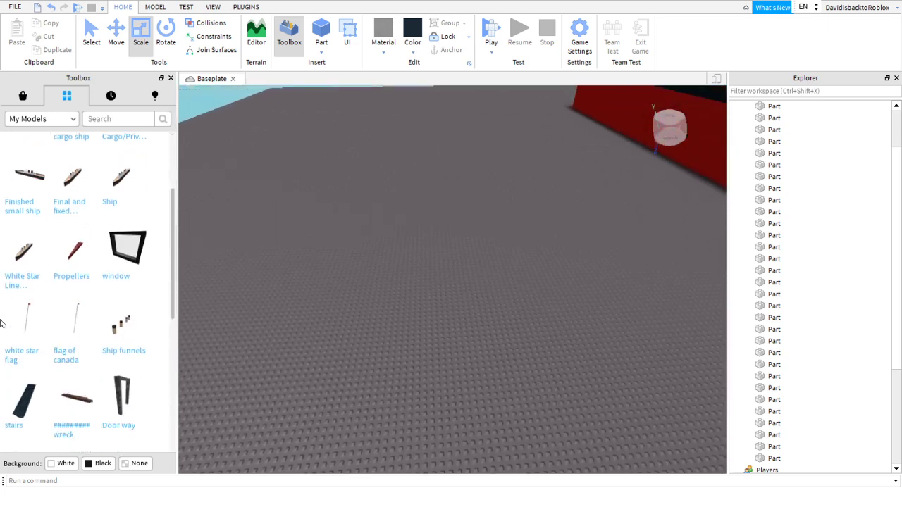
{"action": "scroll", "coordinate": [1, 324], "scroll_direction": "down", "scroll_amount": 3}
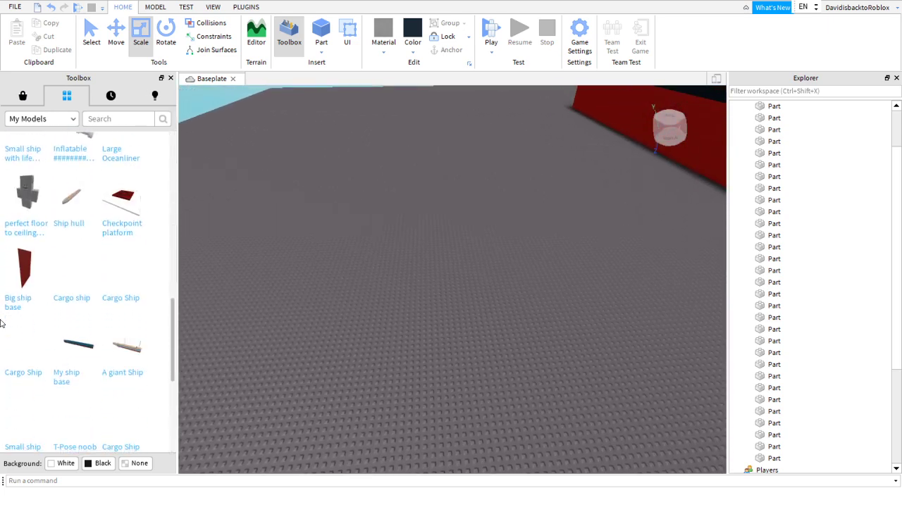
{"action": "right_click_drag", "start_coordinate": [371, 197], "coordinate": [372, 197]}
{"action": "key", "text": "a"}
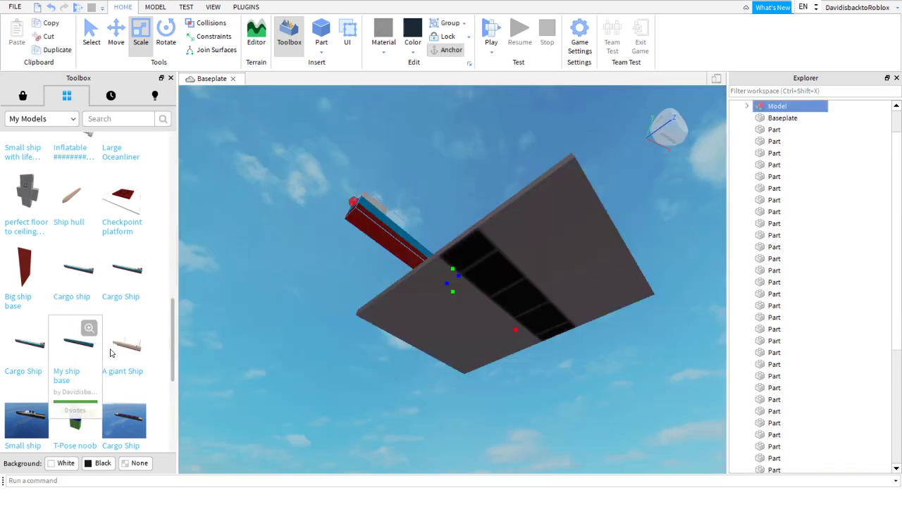
{"action": "right_click_drag", "start_coordinate": [318, 326], "coordinate": [328, 301]}
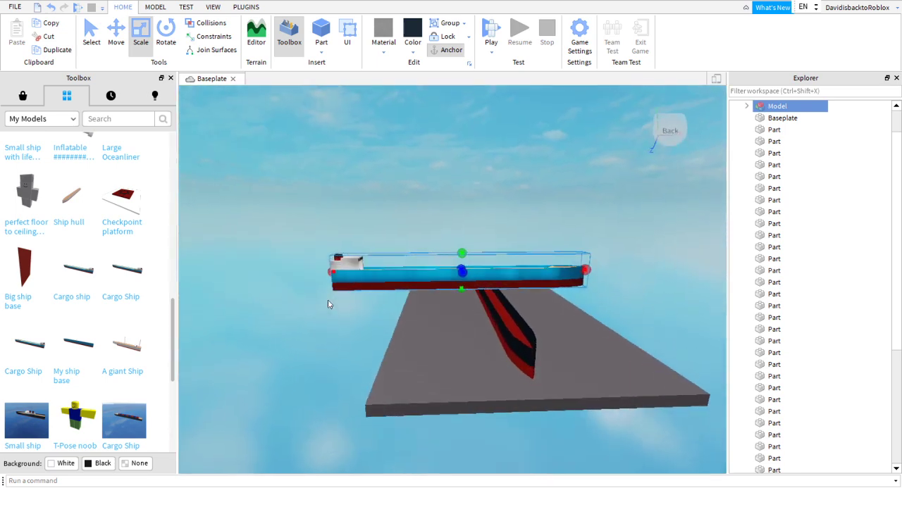
- Rotate the inserted cargo ship until it runs parallel to the black-walled hull
{"action": "scroll", "coordinate": [327, 302], "scroll_direction": "up", "scroll_amount": 5}
{"action": "left_click", "coordinate": [166, 37]}
{"action": "right_click_drag", "start_coordinate": [462, 189], "coordinate": [461, 179]}
{"action": "left_click", "coordinate": [462, 187]}
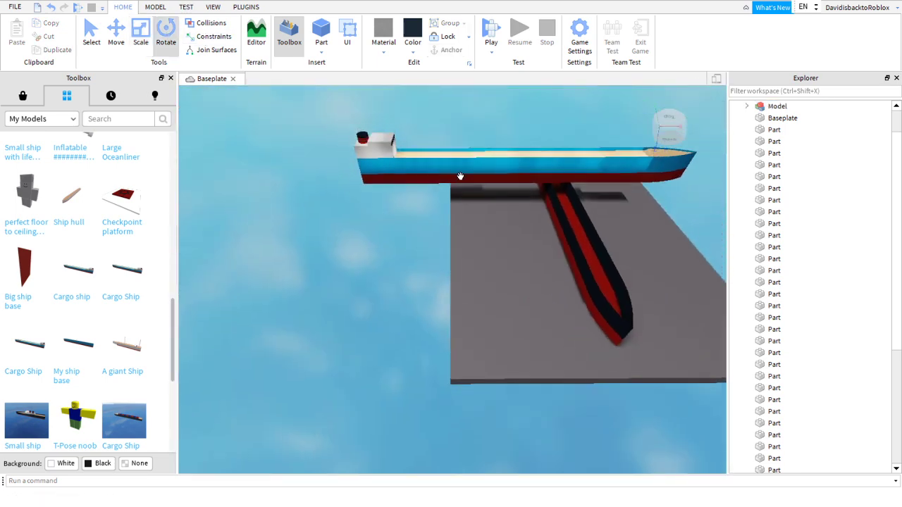
{"action": "left_click_drag", "start_coordinate": [355, 156], "coordinate": [433, 37]}
{"action": "left_click_drag", "start_coordinate": [476, 83], "coordinate": [508, 116]}
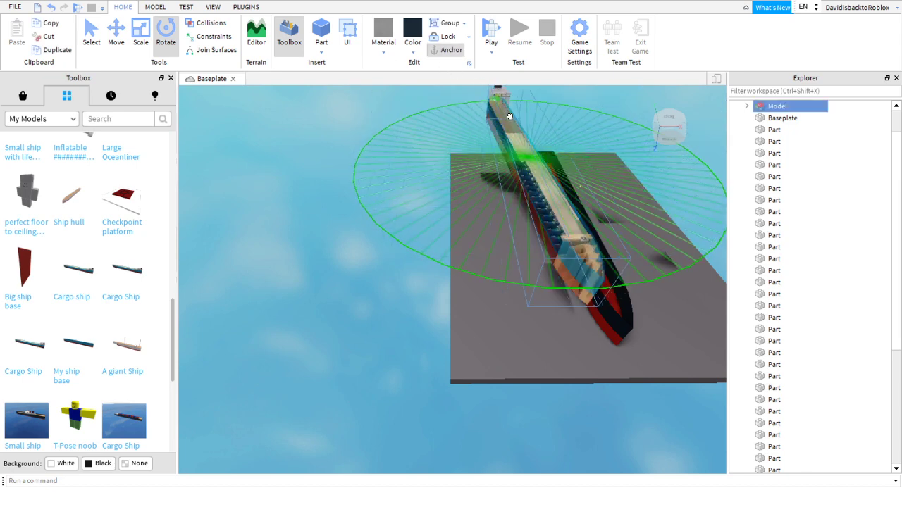
- Lower the inserted cargo ship onto the baseplate beside the black-walled hull
{"action": "scroll", "coordinate": [613, 231], "scroll_direction": "up", "scroll_amount": 10}
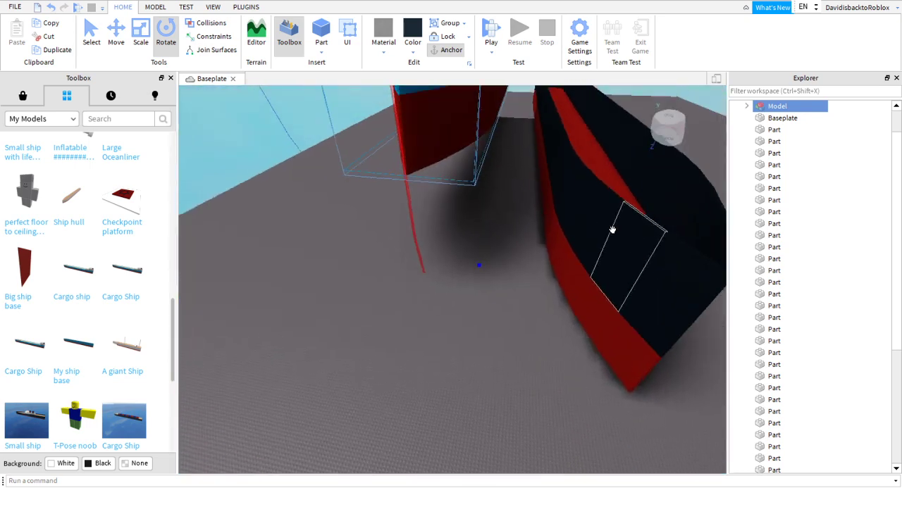
{"action": "right_click_drag", "start_coordinate": [612, 230], "coordinate": [613, 232]}
{"action": "key", "text": "s"}
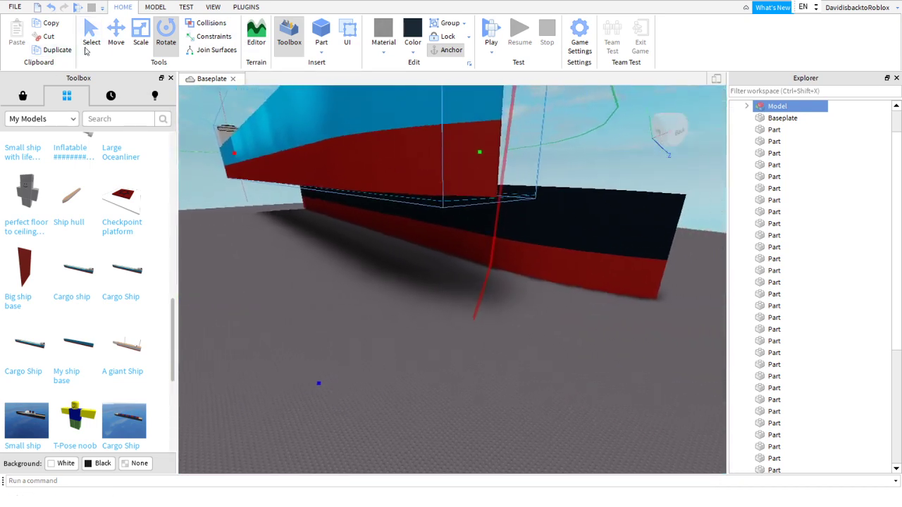
{"action": "mouse_move", "coordinate": [289, 251]}
{"action": "left_mouse_down"}
{"action": "mouse_move", "coordinate": [298, 276]}
{"action": "mouse_move", "coordinate": [295, 263]}
{"action": "left_mouse_up"}
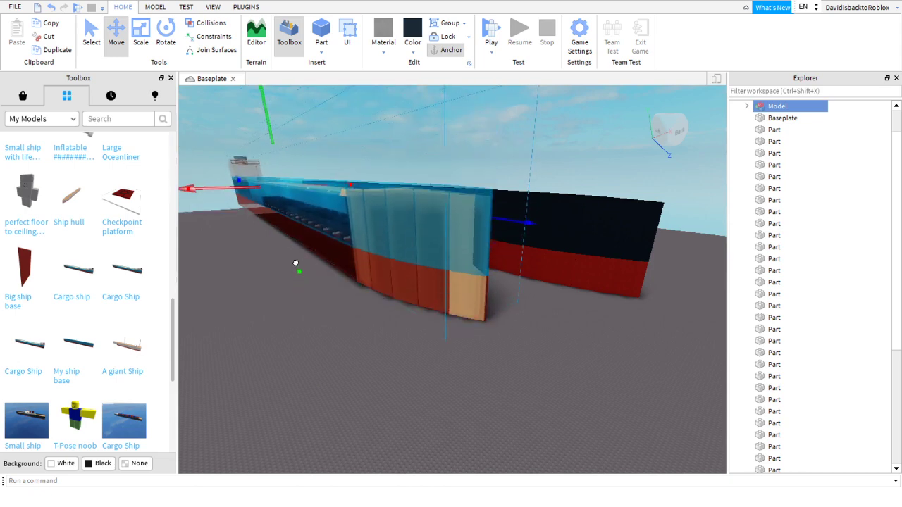
- Examine the cargo ship's interior and compare its size with the black-walled hull
{"action": "left_click", "coordinate": [367, 318]}
{"action": "key", "text": "w"}
{"action": "right_click_drag", "start_coordinate": [367, 317], "coordinate": [357, 300]}
{"action": "key", "text": "w"}
{"action": "key", "text": "w"}
{"action": "key", "text": "w"}
{"action": "key", "text": "e"}
{"action": "key", "text": "a"}
{"action": "key", "text": "w"}
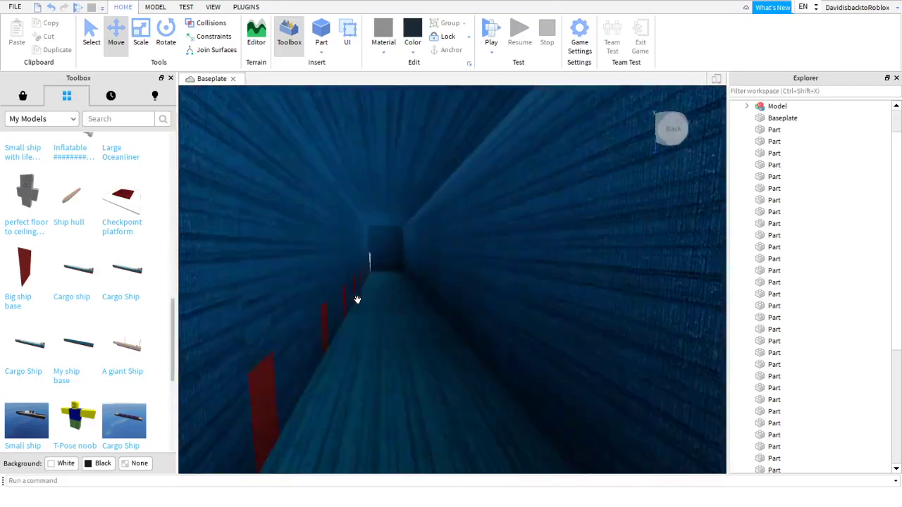
{"action": "key", "text": "w"}
{"action": "key", "text": "a"}
{"action": "key", "text": "e"}
{"action": "key", "text": "w"}
{"action": "right_click_drag", "start_coordinate": [357, 300], "coordinate": [356, 302]}
{"action": "key", "text": "w"}
{"action": "key", "text": "s"}
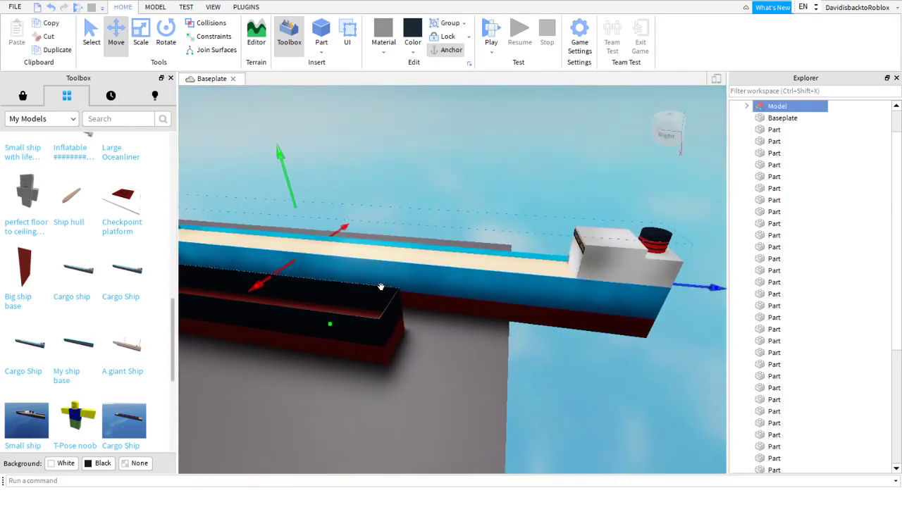
- Delete the inserted cargo ship model
{"action": "right_click", "coordinate": [381, 287]}
{"action": "left_click", "coordinate": [413, 73]}
{"action": "right_click_drag", "start_coordinate": [346, 259], "coordinate": [346, 259]}
- Examine the open interior between the hull's black walls
{"action": "key", "text": "w"}
{"action": "key", "text": "w"}
{"action": "right_click_drag", "start_coordinate": [407, 195], "coordinate": [370, 231]}
{"action": "key", "text": "s"}
{"action": "key", "text": "w"}
{"action": "key", "text": "w"}
{"action": "key", "text": "s"}
{"action": "key", "text": "s"}
{"action": "key", "text": "w"}
{"action": "key", "text": "w"}
{"action": "key", "text": "s"}
{"action": "right_click_drag", "start_coordinate": [525, 251], "coordinate": [130, 136]}
{"action": "key", "text": "w"}
{"action": "key", "text": "w"}
{"action": "key", "text": "w"}
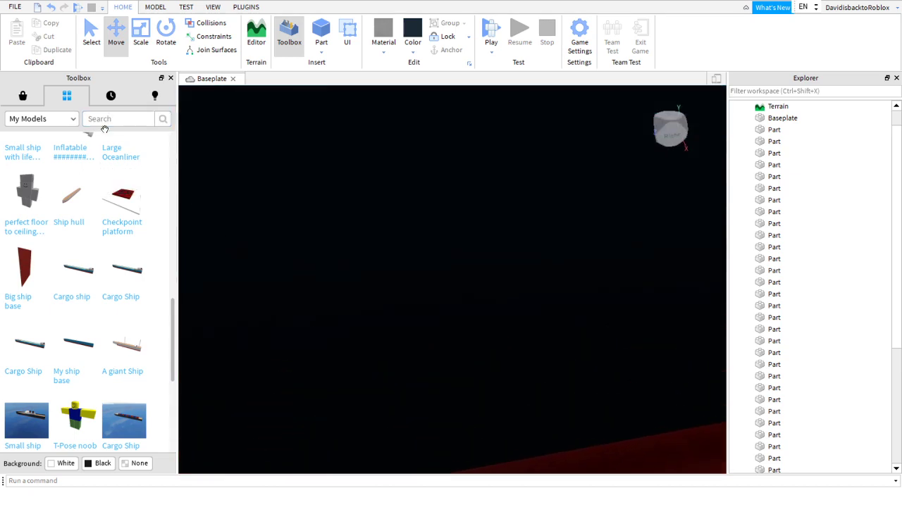
- Insert the Soldier model from the Toolbox's public models inside the hull as a size reference
{"action": "left_click", "coordinate": [28, 101]}
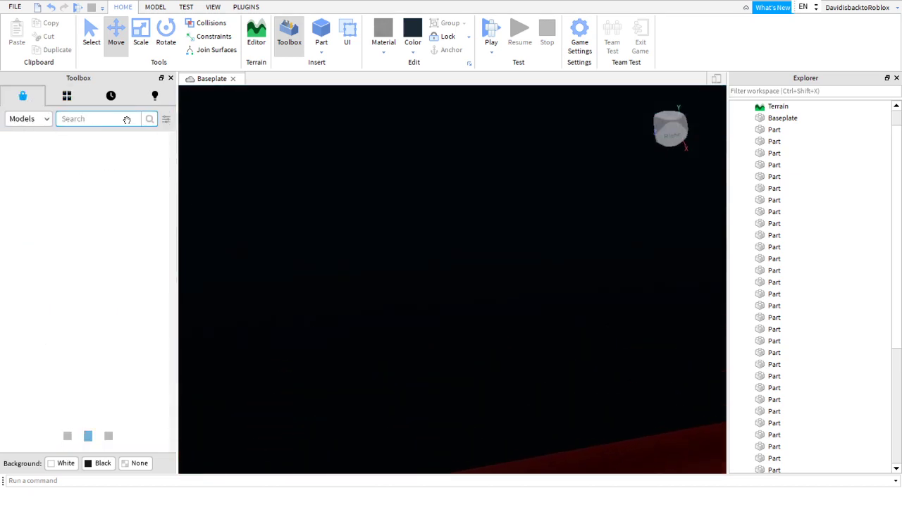
{"action": "left_click", "coordinate": [126, 119]}
{"action": "type", "text": "pers"}
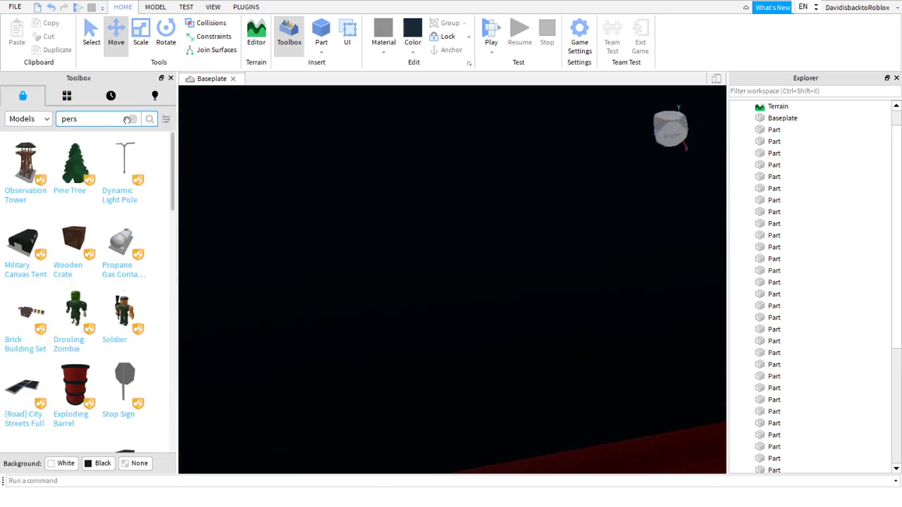
{"action": "right_click_drag", "start_coordinate": [325, 359], "coordinate": [327, 357]}
{"action": "right_click_drag", "start_coordinate": [241, 142], "coordinate": [229, 143]}
{"action": "key", "text": "w"}
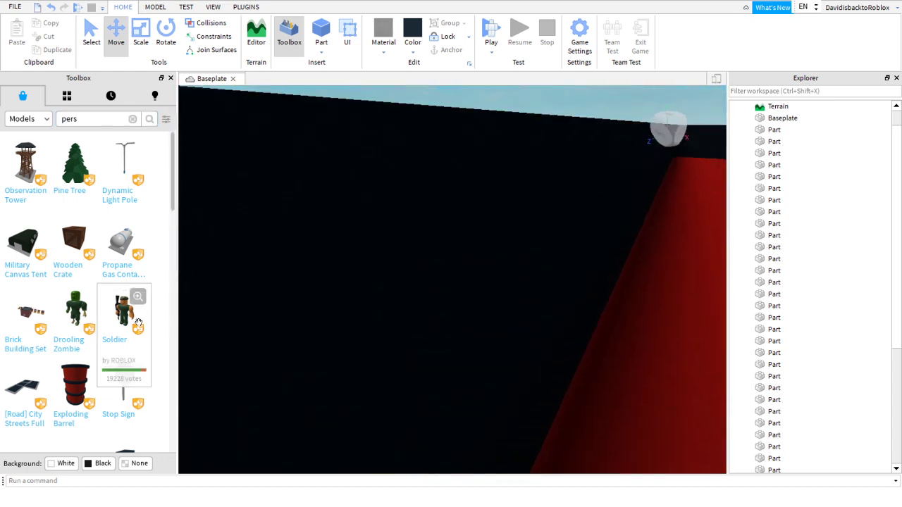
{"action": "key", "text": "e"}
{"action": "key", "text": "q"}
{"action": "key", "text": "e"}
{"action": "key", "text": "q"}
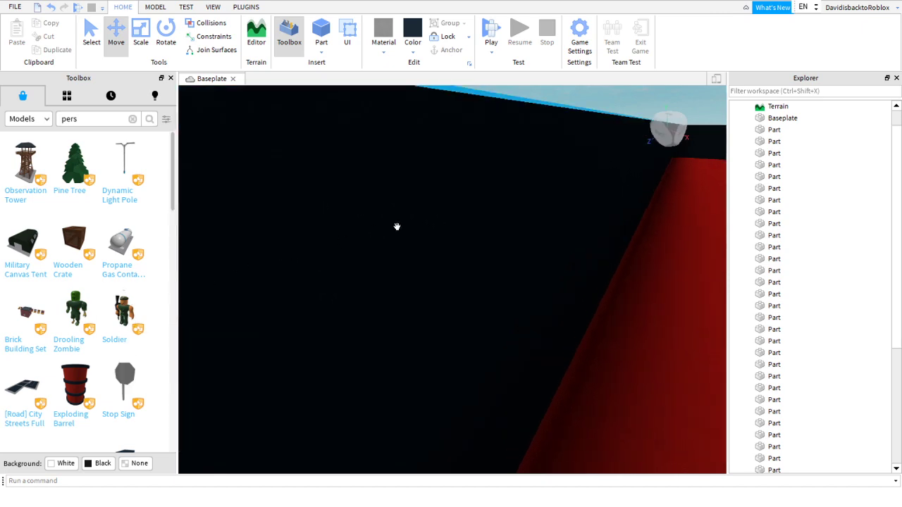
{"action": "right_click_drag", "start_coordinate": [432, 221], "coordinate": [431, 222]}
{"action": "right_click_drag", "start_coordinate": [374, 261], "coordinate": [366, 266]}
{"action": "scroll", "coordinate": [366, 266], "scroll_direction": "down", "scroll_amount": 2}
{"action": "key", "text": "e"}
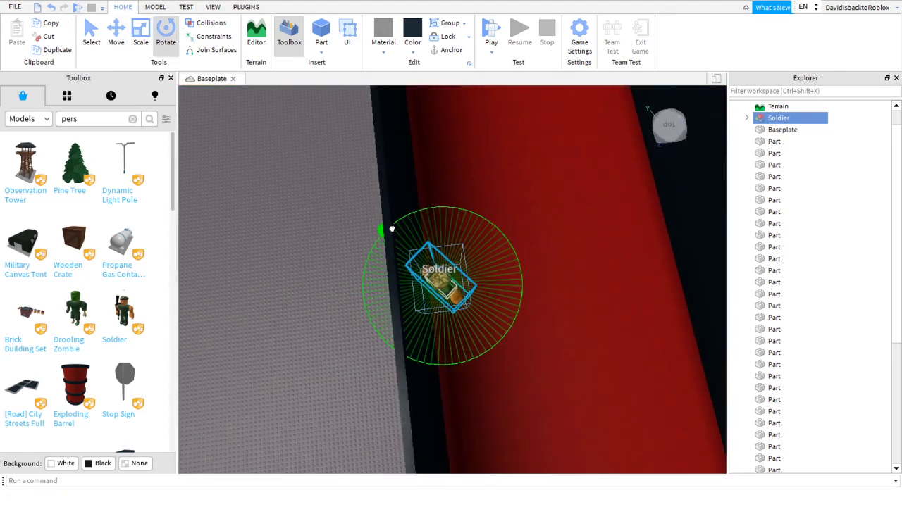
- Rotate the soldier to face outward over the nearby side wall
{"action": "left_click_drag", "start_coordinate": [431, 210], "coordinate": [433, 211]}
{"action": "right_click_drag", "start_coordinate": [433, 211], "coordinate": [433, 209]}
{"action": "key", "text": "w"}
{"action": "key", "text": "s"}
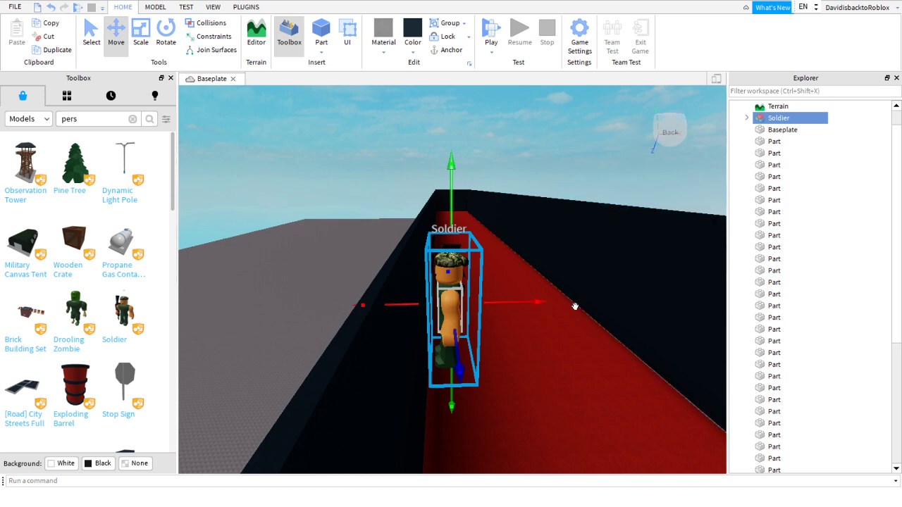
- Move the soldier up against the side wall and adjust the height so the upper body rises above its edge
{"action": "left_click_drag", "start_coordinate": [535, 303], "coordinate": [481, 309]}
{"action": "key", "text": "a"}
{"action": "right_click_drag", "start_coordinate": [481, 310], "coordinate": [472, 312]}
{"action": "left_click_drag", "start_coordinate": [334, 397], "coordinate": [342, 398]}
{"action": "right_click_drag", "start_coordinate": [343, 399], "coordinate": [341, 398]}
{"action": "key", "text": "w"}
{"action": "left_click_drag", "start_coordinate": [404, 455], "coordinate": [402, 423]}
{"action": "right_click_drag", "start_coordinate": [402, 427], "coordinate": [402, 432]}
{"action": "key", "text": "a"}
- Check the soldier's height against the top of the side wall from several angles
{"action": "right_click_drag", "start_coordinate": [520, 167], "coordinate": [520, 166]}
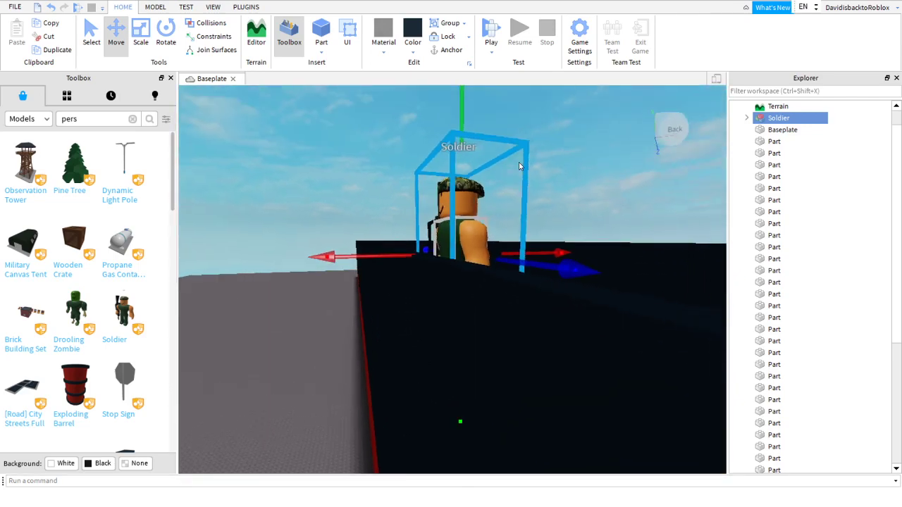
{"action": "key", "text": "a"}
{"action": "right_click_drag", "start_coordinate": [471, 127], "coordinate": [472, 126]}
{"action": "key", "text": "s"}
{"action": "key", "text": "w"}
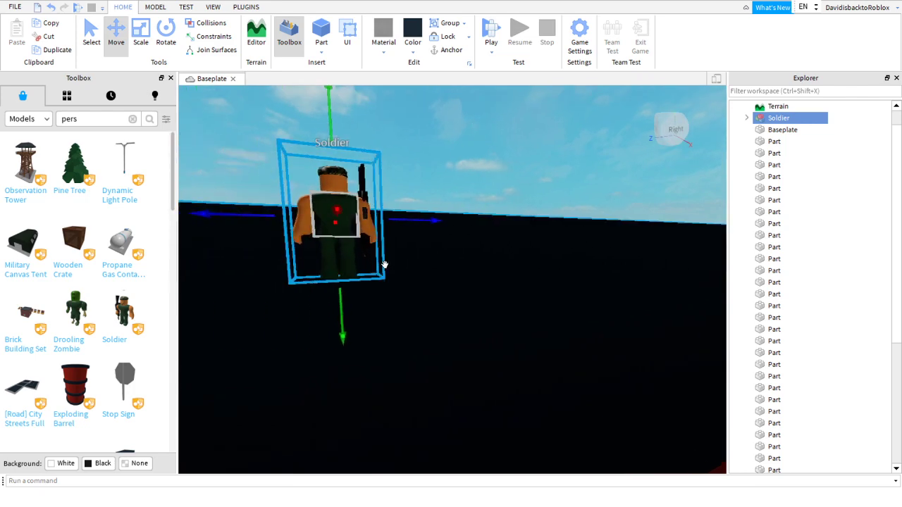
{"action": "key", "text": "w"}
{"action": "key", "text": "a"}
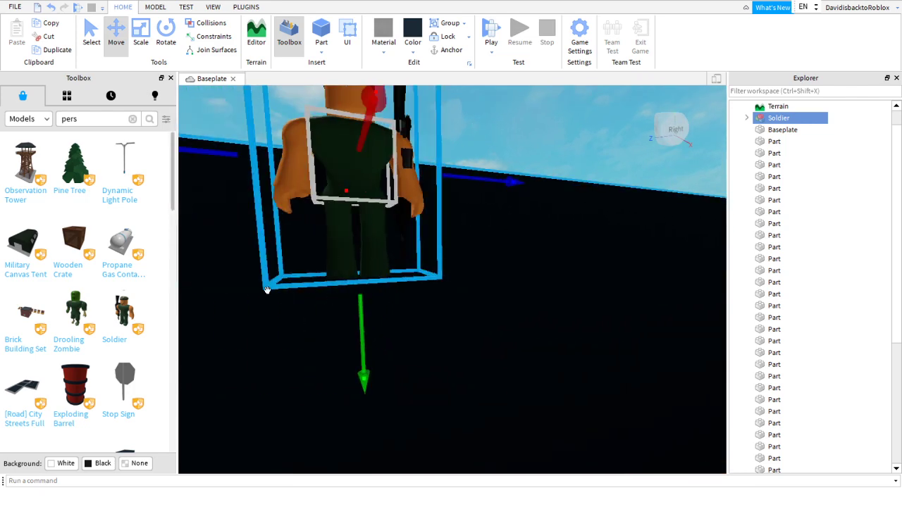
{"action": "key", "text": "s"}
{"action": "right_click_drag", "start_coordinate": [414, 251], "coordinate": [406, 256]}
{"action": "key", "text": "w"}
{"action": "key", "text": "w"}
{"action": "key", "text": "w"}
{"action": "key", "text": "s"}
{"action": "left_click", "coordinate": [273, 225]}
{"action": "key", "text": "d"}
{"action": "right_click_drag", "start_coordinate": [274, 226], "coordinate": [279, 233]}
{"action": "right_click_drag", "start_coordinate": [276, 298], "coordinate": [276, 298]}
{"action": "key", "text": "s"}
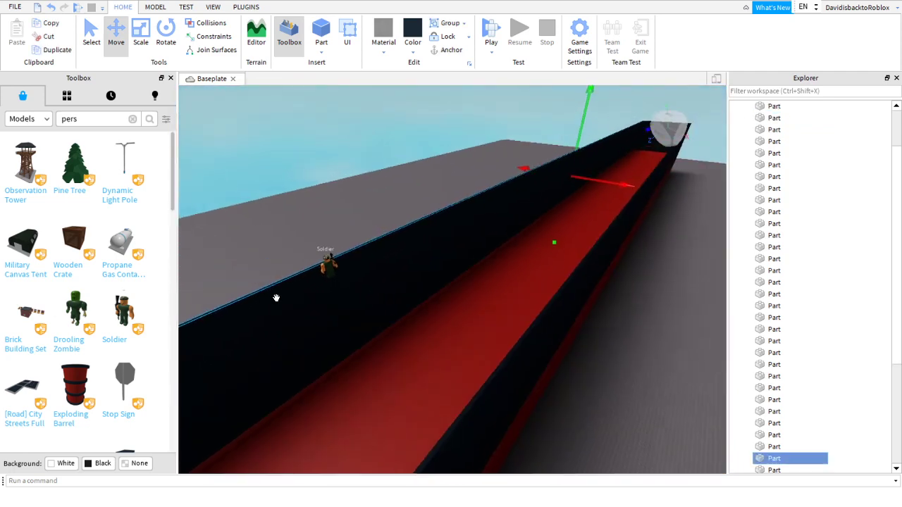
{"action": "key", "text": "w"}
{"action": "right_click", "coordinate": [326, 174]}
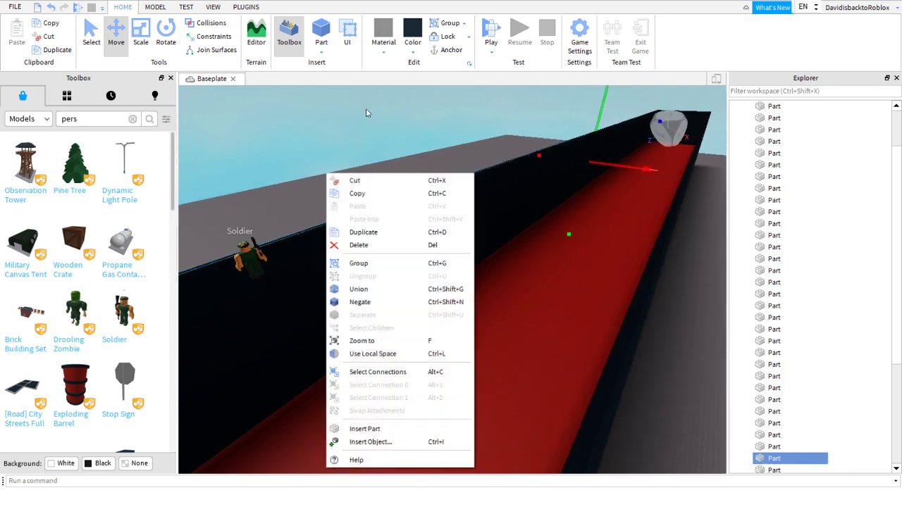
{"action": "left_click", "coordinate": [292, 164]}
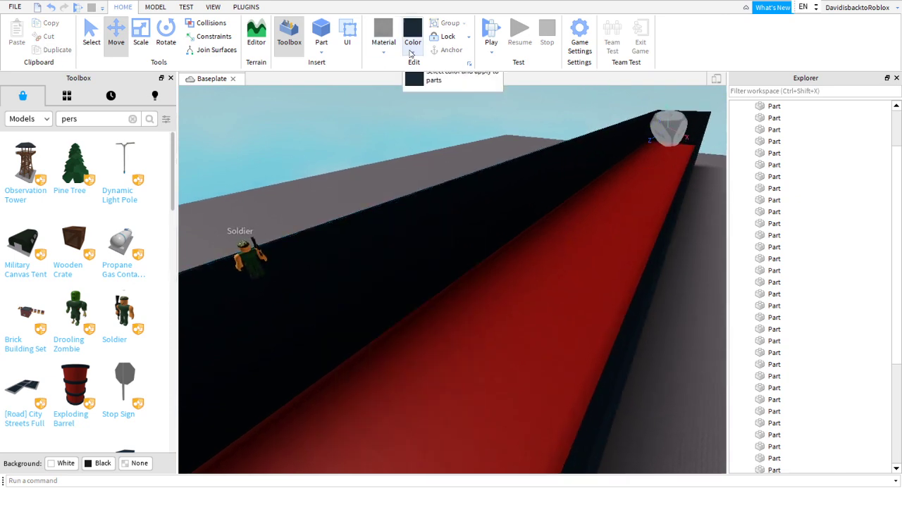
- Set the active part colour to Light orange and the active material to Wood Planks
{"action": "left_click", "coordinate": [412, 52]}
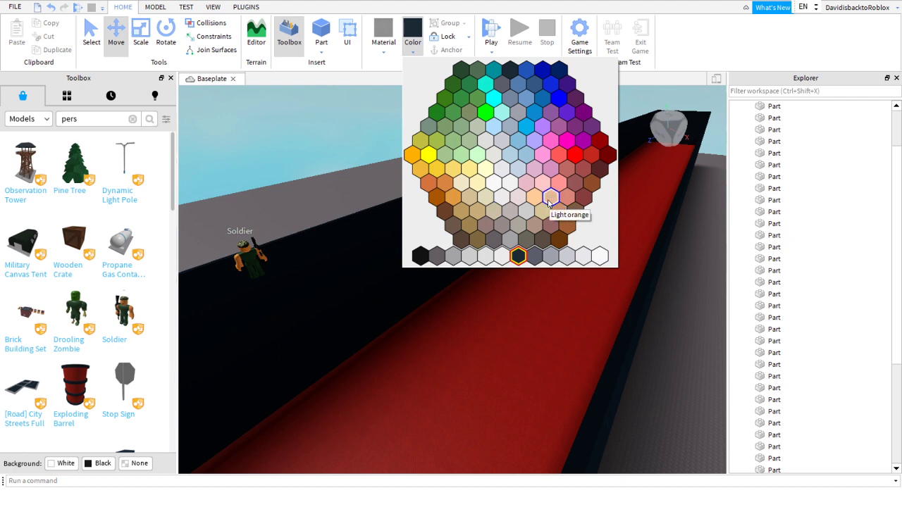
{"action": "left_click", "coordinate": [548, 199]}
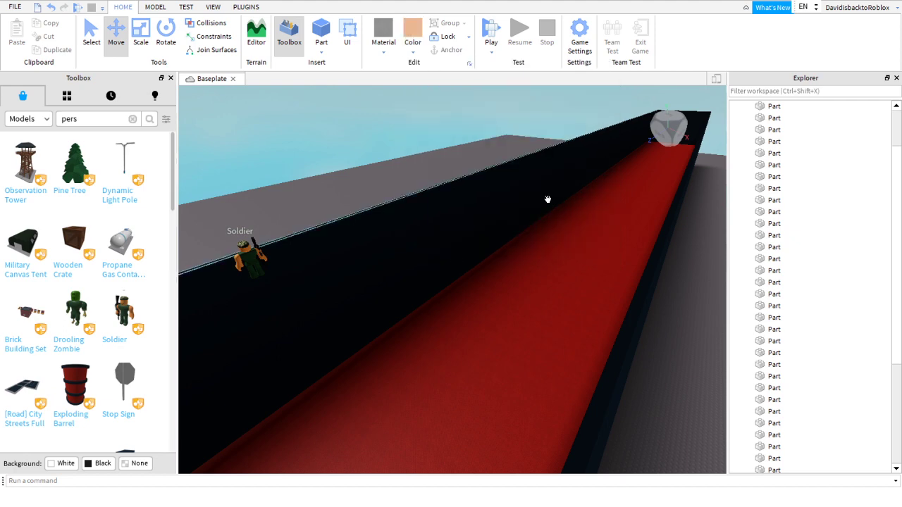
{"action": "left_click", "coordinate": [391, 52]}
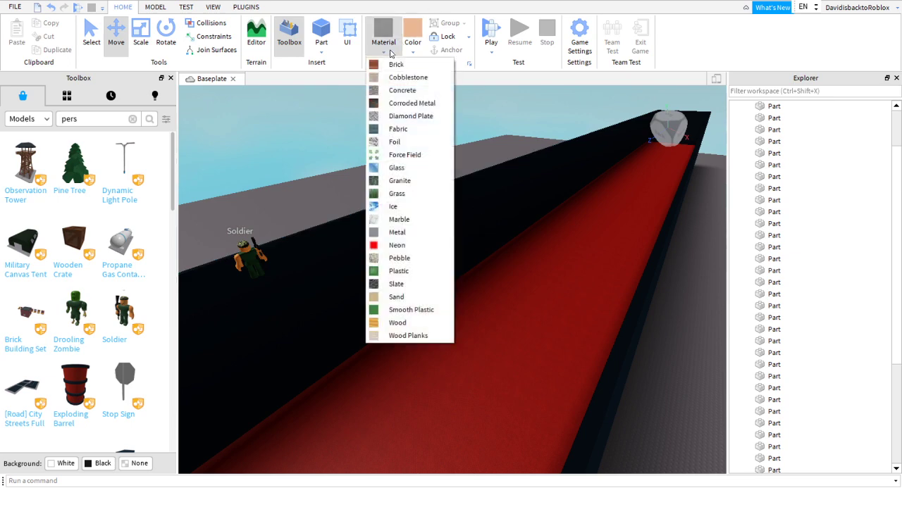
{"action": "left_click", "coordinate": [400, 336]}
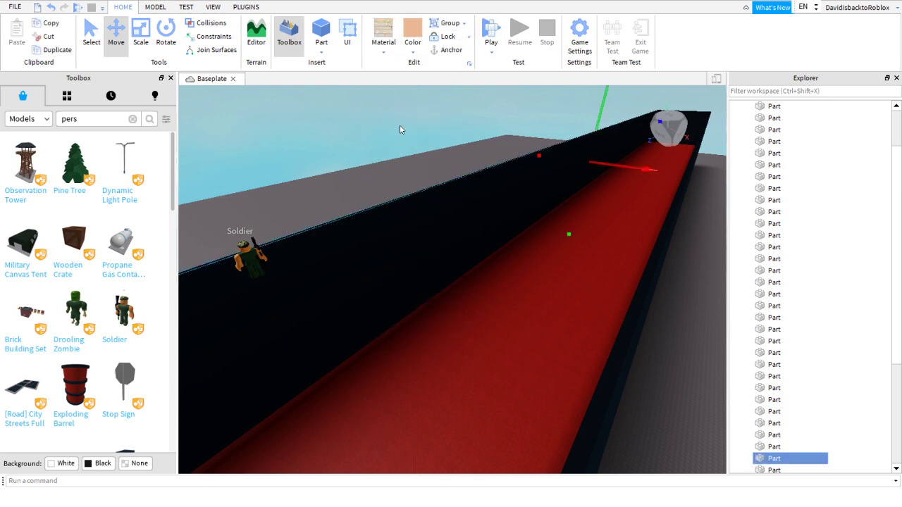
- Duplicate the long side wall beside the soldier
{"action": "right_click", "coordinate": [399, 131]}
{"action": "left_click", "coordinate": [425, 187]}
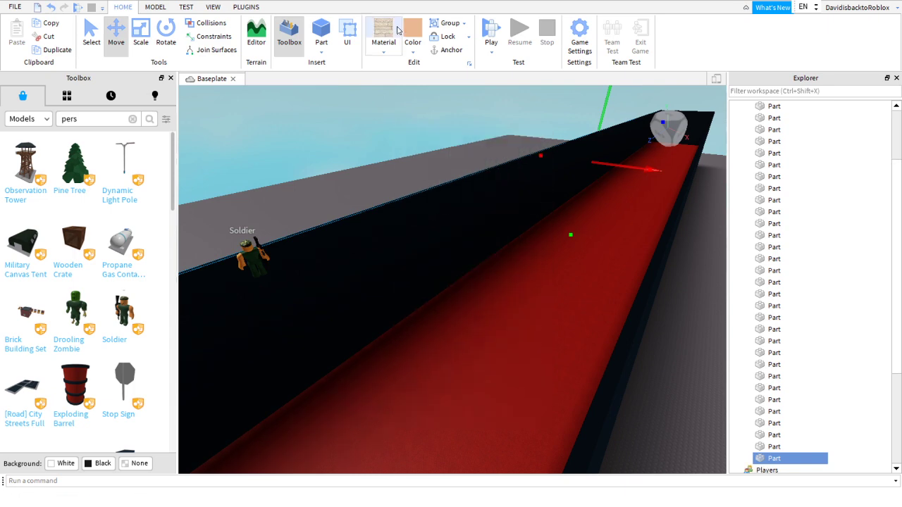
- Colour the duplicated side wall Light orange and raise its bottom edge to the level of the soldier's feet
{"action": "left_click", "coordinate": [416, 28]}
{"action": "left_click", "coordinate": [141, 43]}
{"action": "right_click_drag", "start_coordinate": [462, 189], "coordinate": [466, 171]}
{"action": "scroll", "coordinate": [462, 190], "scroll_direction": "up", "scroll_amount": 3}
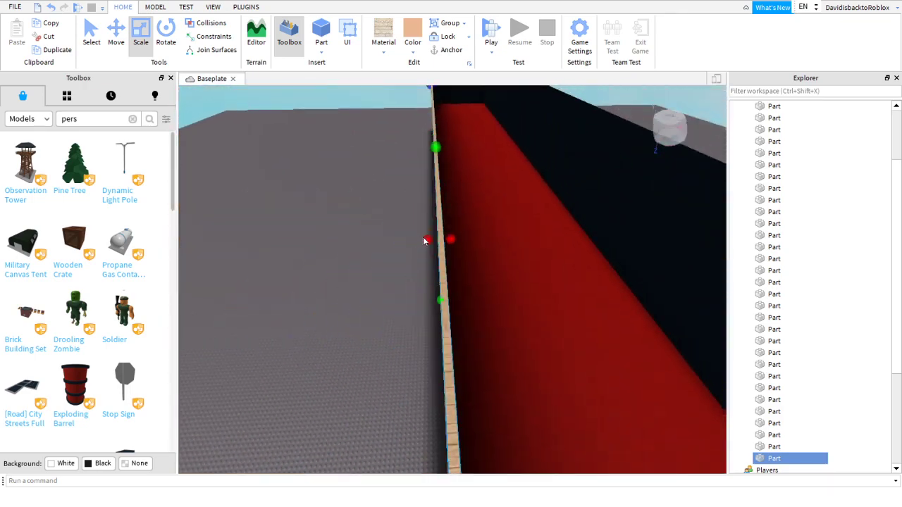
{"action": "right_click_drag", "start_coordinate": [456, 261], "coordinate": [459, 262]}
{"action": "scroll", "coordinate": [412, 279], "scroll_direction": "down", "scroll_amount": 3}
{"action": "right_click_drag", "start_coordinate": [451, 303], "coordinate": [458, 301]}
{"action": "scroll", "coordinate": [624, 286], "scroll_direction": "up", "scroll_amount": 5}
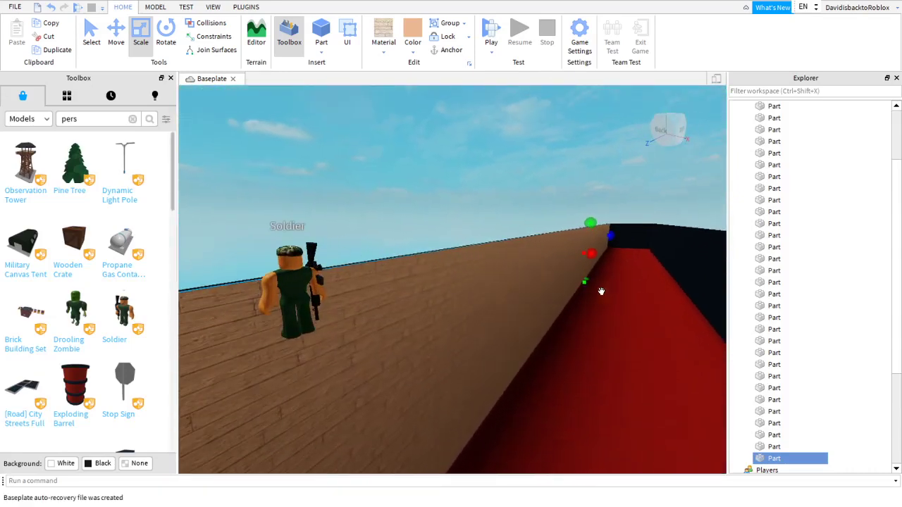
{"action": "left_click_drag", "start_coordinate": [589, 284], "coordinate": [572, 223]}
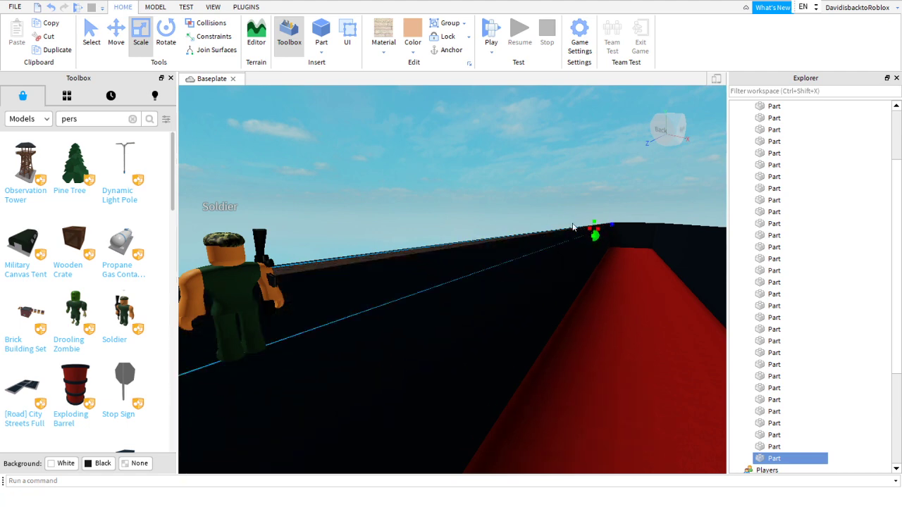
- Lower the plank part's top to the soldier's feet and widen the part across the hull as the main deck
{"action": "right_click_drag", "start_coordinate": [572, 223], "coordinate": [571, 228]}
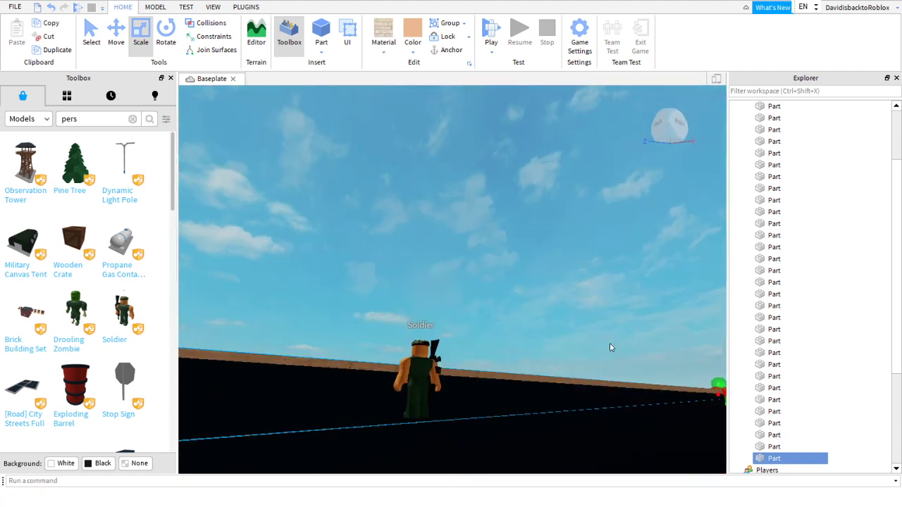
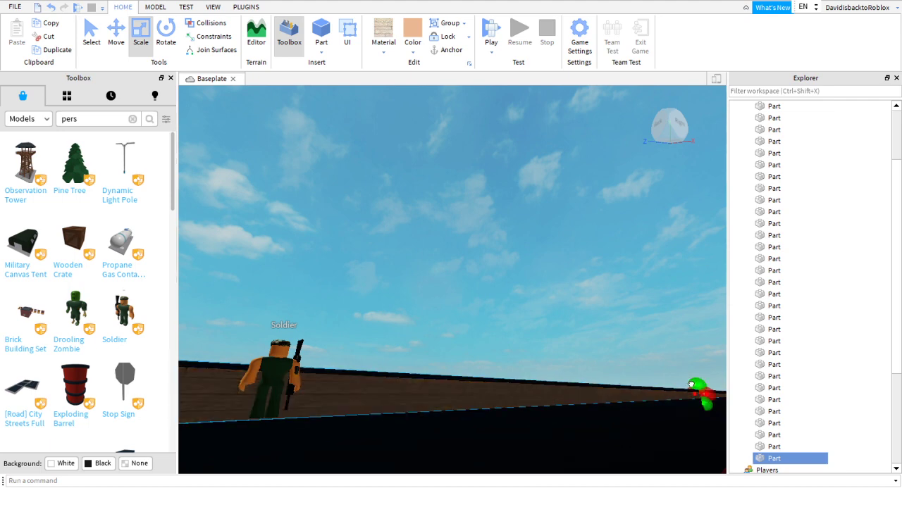
{"action": "right_click_drag", "start_coordinate": [694, 417], "coordinate": [695, 420]}
{"action": "key", "text": "w"}
{"action": "key", "text": "e"}
{"action": "right_click_drag", "start_coordinate": [509, 272], "coordinate": [505, 278]}
{"action": "left_click_drag", "start_coordinate": [433, 264], "coordinate": [496, 353]}
{"action": "key", "text": "d"}
{"action": "key", "text": "d"}
{"action": "left_click", "coordinate": [503, 381]}
- Delete the soldier standing on the deck
{"action": "right_click_drag", "start_coordinate": [469, 328], "coordinate": [470, 329]}
{"action": "key", "text": "e"}
{"action": "key", "text": "w"}
{"action": "key", "text": "w"}
{"action": "right_click_drag", "start_coordinate": [470, 329], "coordinate": [469, 331]}
{"action": "key", "text": "d"}
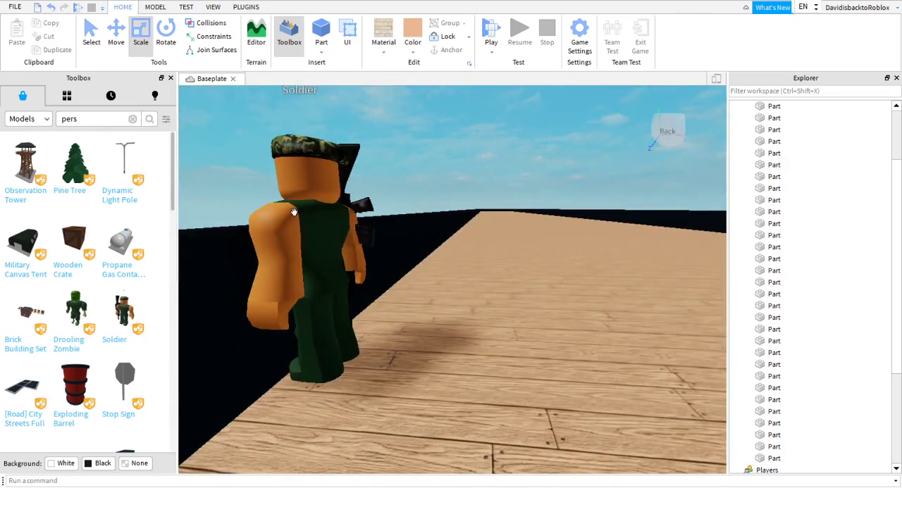
{"action": "left_click", "coordinate": [297, 211]}
{"action": "right_click", "coordinate": [296, 211]}
{"action": "left_click", "coordinate": [329, 286]}
- Duplicate the short side wall segment just beyond the end of the main deck
{"action": "right_click_drag", "start_coordinate": [352, 215], "coordinate": [465, 288]}
{"action": "key", "text": "s"}
{"action": "key", "text": "w"}
{"action": "left_click", "coordinate": [482, 269]}
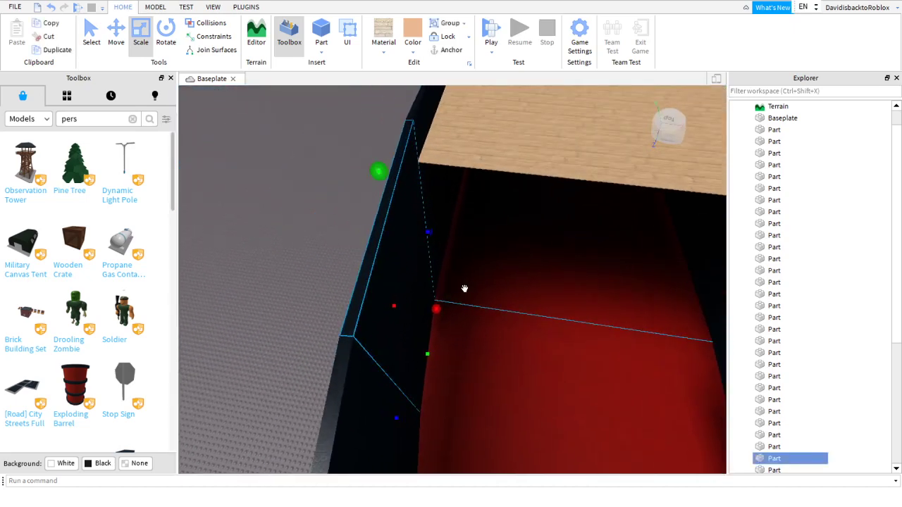
{"action": "right_click", "coordinate": [465, 288]}
{"action": "left_click", "coordinate": [526, 62]}
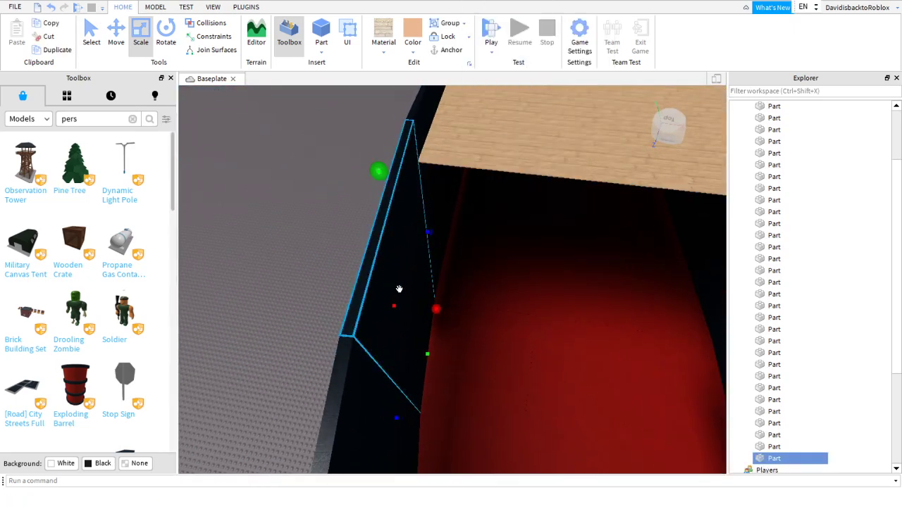
- Raise the copied wall segment's bottom to deck level and widen it inward as a light orange wood-plank deck section
{"action": "scroll", "coordinate": [437, 327], "scroll_direction": "up", "scroll_amount": 3}
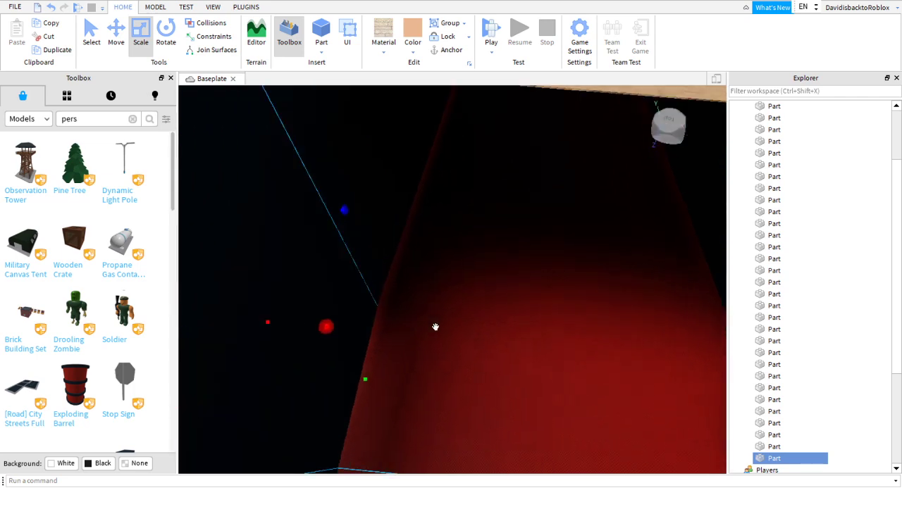
{"action": "right_click_drag", "start_coordinate": [437, 326], "coordinate": [409, 336]}
{"action": "scroll", "coordinate": [408, 336], "scroll_direction": "down", "scroll_amount": 1}
{"action": "right_click_drag", "start_coordinate": [376, 461], "coordinate": [392, 449]}
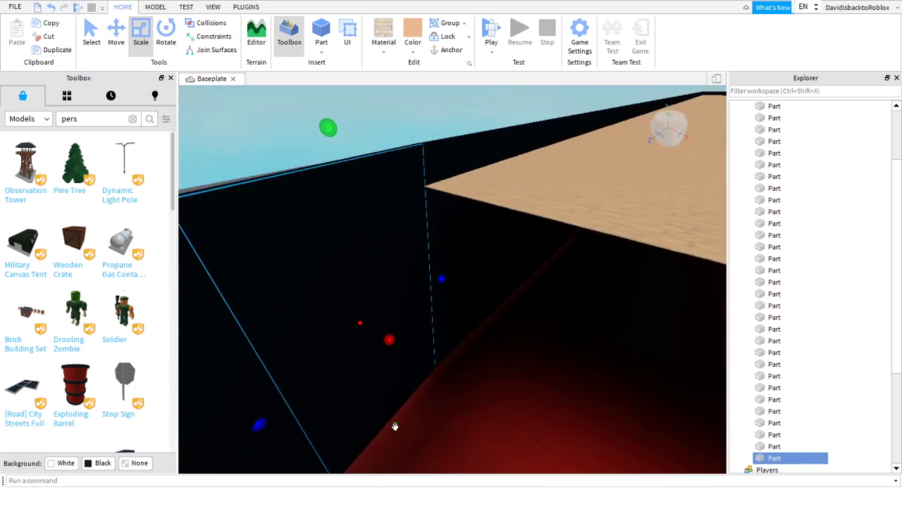
{"action": "left_click_drag", "start_coordinate": [368, 331], "coordinate": [355, 238]}
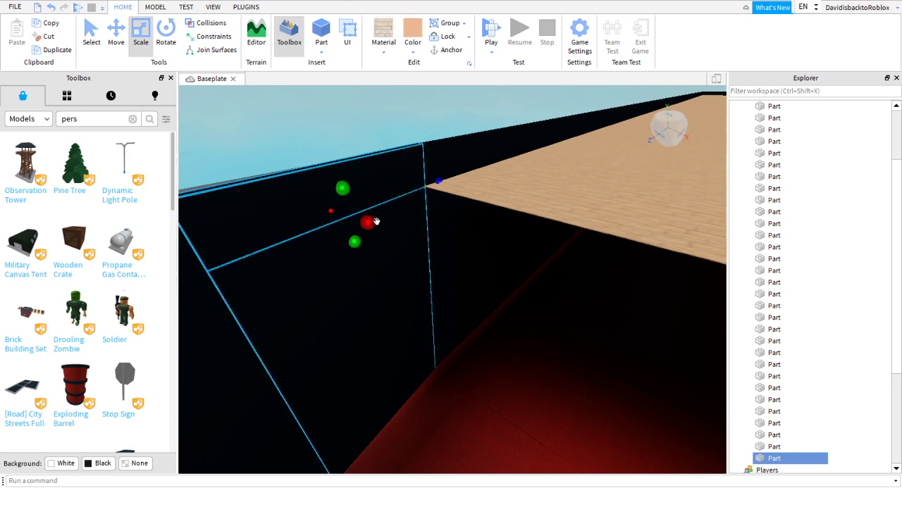
{"action": "scroll", "coordinate": [378, 222], "scroll_direction": "down", "scroll_amount": 4}
{"action": "left_click_drag", "start_coordinate": [384, 236], "coordinate": [580, 411]}
{"action": "right_click_drag", "start_coordinate": [580, 411], "coordinate": [582, 424]}
- Duplicate the matching wall segment on the opposite side and lower the copy's top to deck level
{"action": "key", "text": "w"}
{"action": "right_click_drag", "start_coordinate": [419, 250], "coordinate": [417, 251]}
{"action": "right_click", "coordinate": [469, 170]}
{"action": "left_click", "coordinate": [522, 233]}
{"action": "right_click_drag", "start_coordinate": [521, 232], "coordinate": [522, 231]}
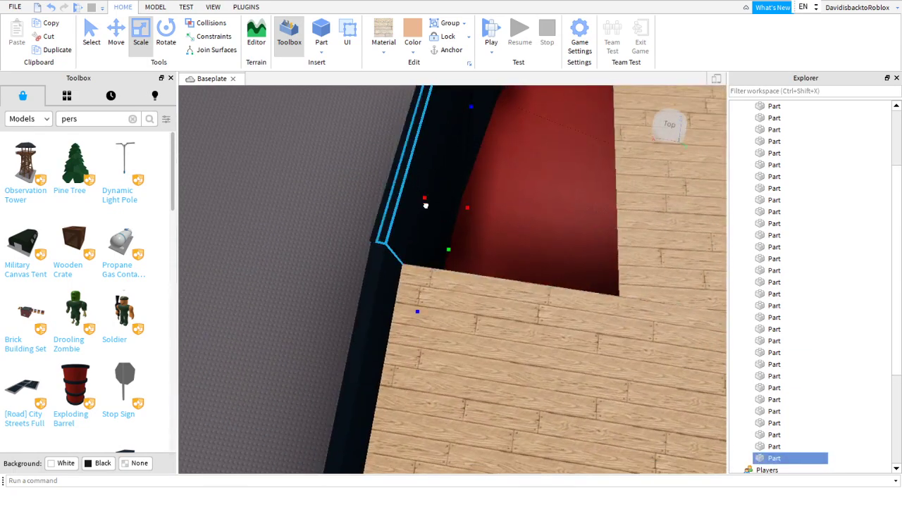
{"action": "right_click_drag", "start_coordinate": [465, 206], "coordinate": [465, 203]}
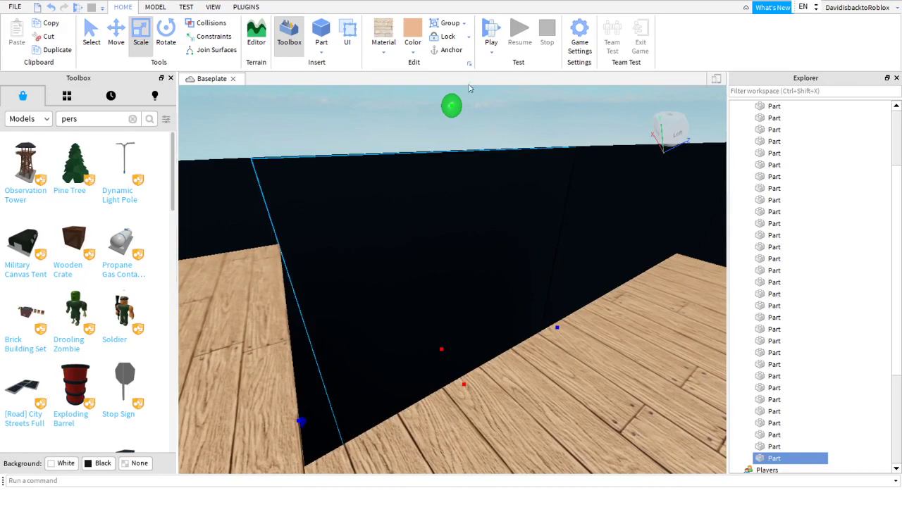
{"action": "right_click_drag", "start_coordinate": [439, 187], "coordinate": [425, 198]}
{"action": "scroll", "coordinate": [425, 198], "scroll_direction": "down", "scroll_amount": 3}
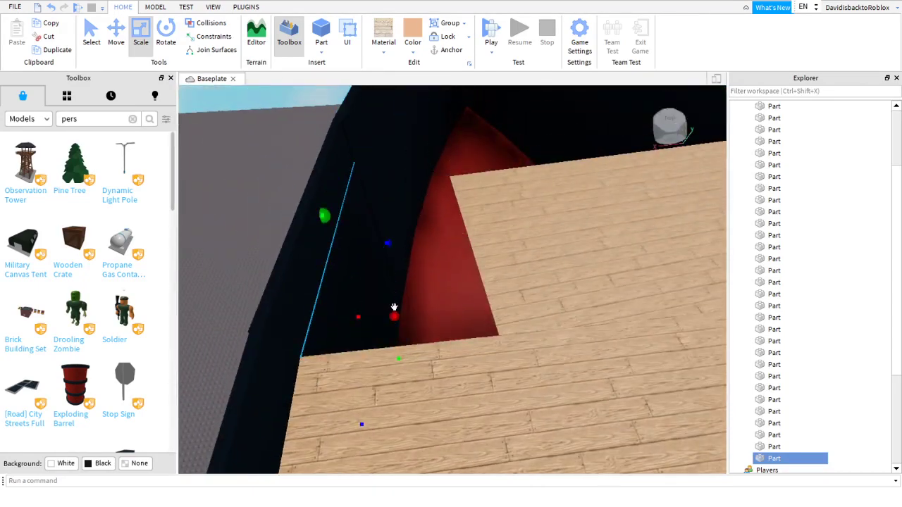
- Widen the lowered copy inward to meet the opposite deck section and give it the Wood Planks material
{"action": "left_click_drag", "start_coordinate": [394, 318], "coordinate": [462, 343]}
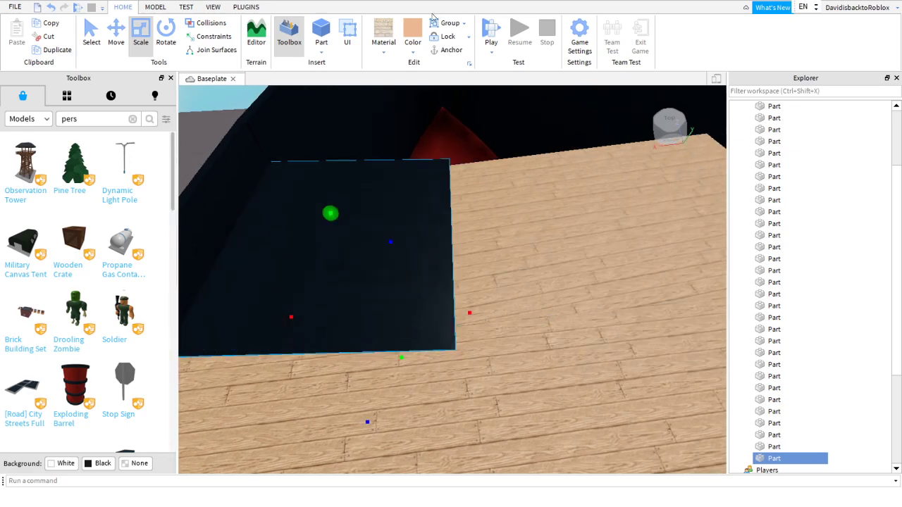
{"action": "left_click", "coordinate": [386, 29]}
{"action": "right_click_drag", "start_coordinate": [442, 120], "coordinate": [446, 120]}
{"action": "right_click_drag", "start_coordinate": [469, 232], "coordinate": [468, 233]}
{"action": "left_click", "coordinate": [404, 405]}
{"action": "right_click_drag", "start_coordinate": [403, 404], "coordinate": [395, 405]}
{"action": "scroll", "coordinate": [494, 395], "scroll_direction": "down", "scroll_amount": 3}
{"action": "left_click", "coordinate": [566, 384]}
{"action": "right_click_drag", "start_coordinate": [321, 398], "coordinate": [320, 398]}
{"action": "key", "text": "e"}
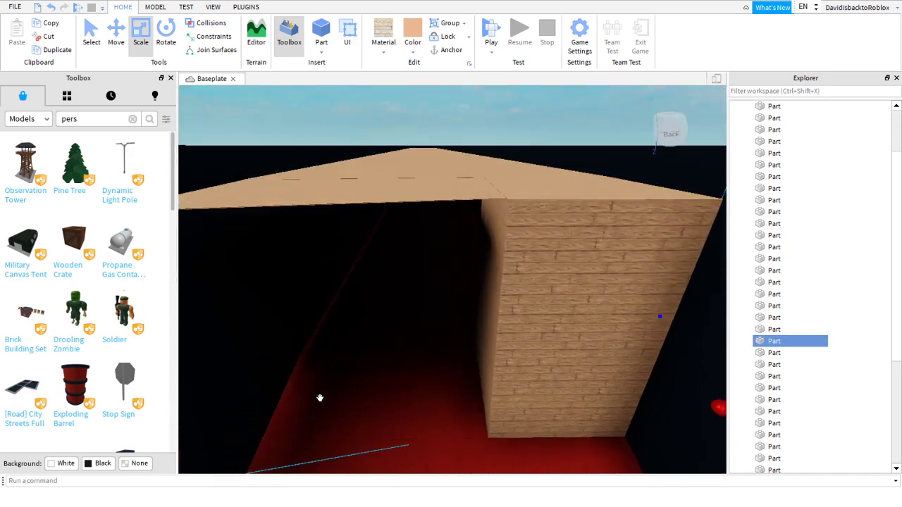
{"action": "key", "text": "s"}
{"action": "key", "text": "w"}
{"action": "key", "text": "w"}
{"action": "key", "text": "e"}
{"action": "right_click_drag", "start_coordinate": [435, 413], "coordinate": [438, 412]}
{"action": "key", "text": "s"}
{"action": "right_click", "coordinate": [441, 284]}
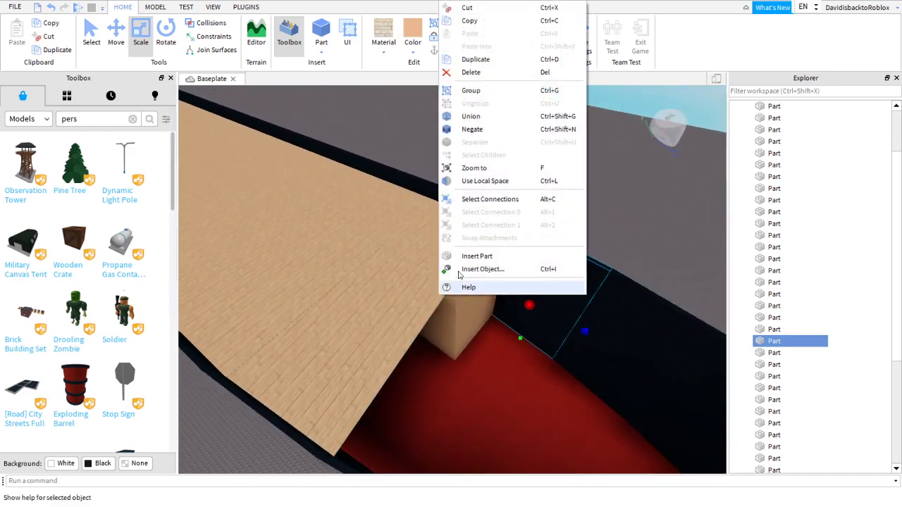
{"action": "left_click", "coordinate": [488, 64]}
{"action": "right_click_drag", "start_coordinate": [501, 295], "coordinate": [501, 295]}
{"action": "key", "text": "w"}
{"action": "right_click_drag", "start_coordinate": [504, 216], "coordinate": [497, 209]}
{"action": "right_click", "coordinate": [496, 209]}
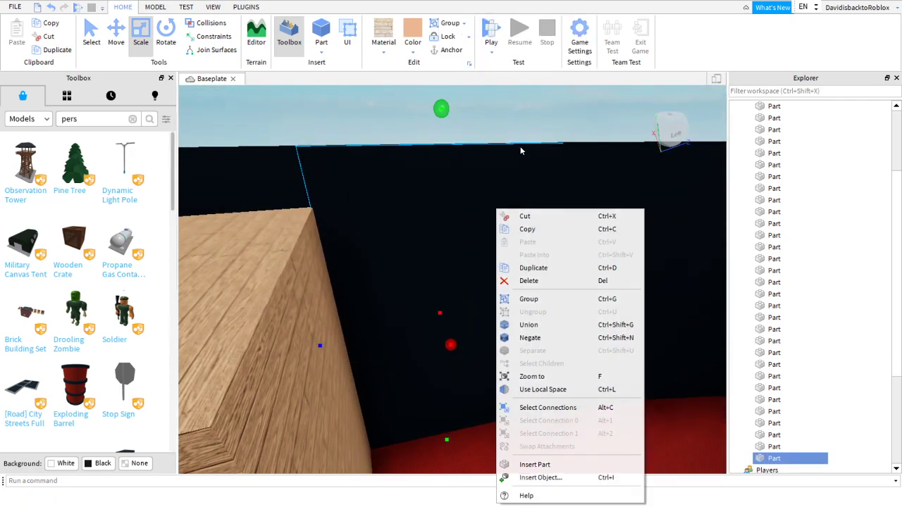
{"action": "left_click", "coordinate": [528, 280]}
- Duplicate the next wall segment towards the bow on the other side and widen the copy inward
{"action": "scroll", "coordinate": [511, 279], "scroll_direction": "down", "scroll_amount": 5}
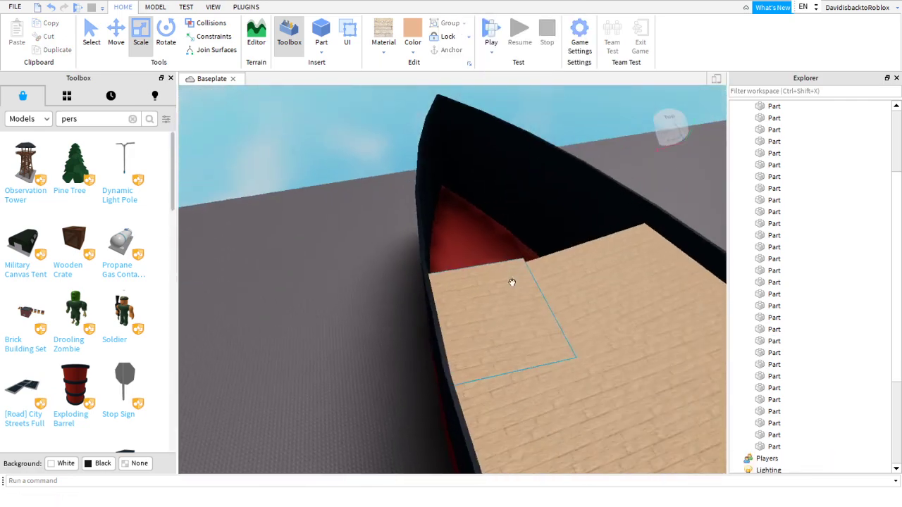
{"action": "scroll", "coordinate": [504, 281], "scroll_direction": "up", "scroll_amount": 2}
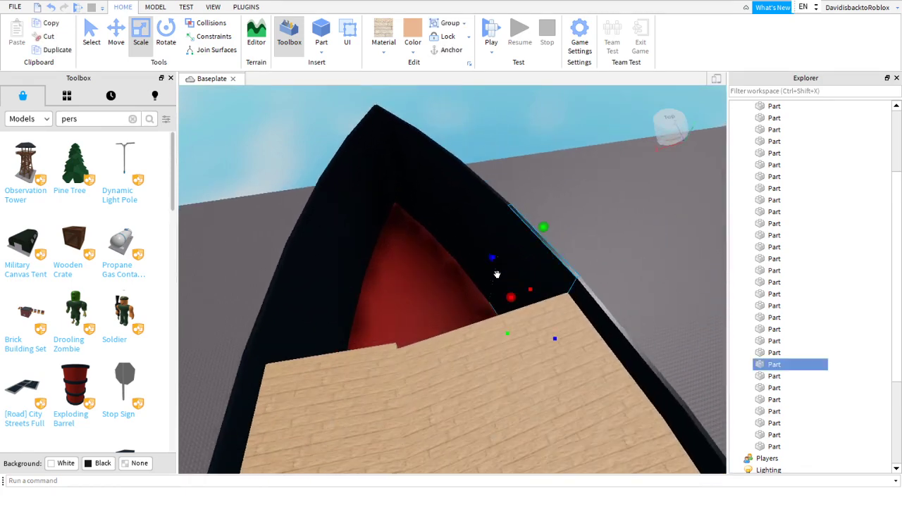
{"action": "right_click", "coordinate": [496, 275]}
{"action": "left_click", "coordinate": [534, 59]}
{"action": "scroll", "coordinate": [552, 212], "scroll_direction": "up", "scroll_amount": 6}
{"action": "left_click_drag", "start_coordinate": [411, 292], "coordinate": [362, 286]}
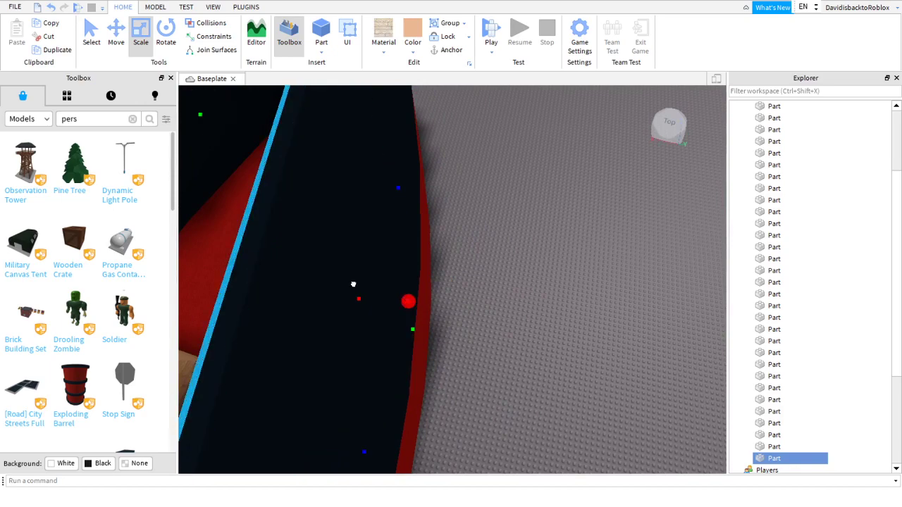
- Lower the widened copy's top to deck level and finish it in light orange wood planks
{"action": "right_click_drag", "start_coordinate": [333, 215], "coordinate": [334, 216]}
{"action": "key", "text": "w"}
{"action": "key", "text": "d"}
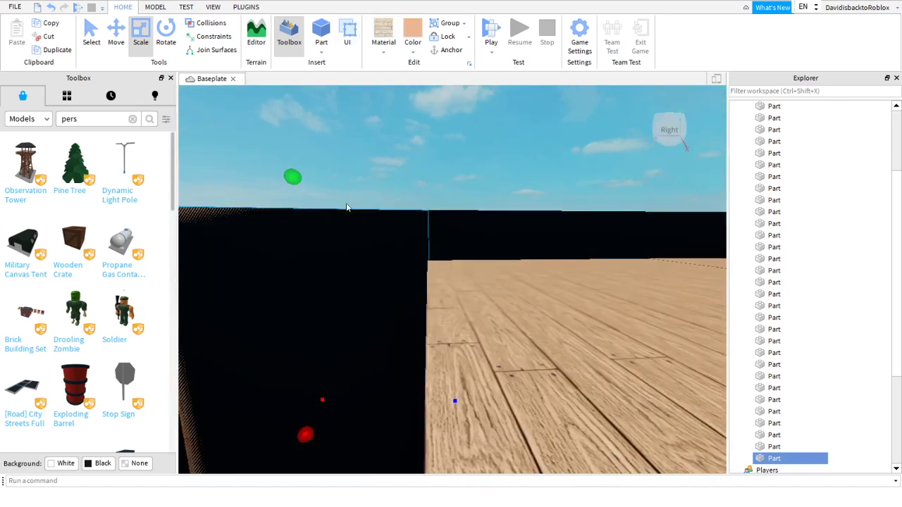
{"action": "left_click_drag", "start_coordinate": [300, 177], "coordinate": [299, 233]}
{"action": "right_click_drag", "start_coordinate": [302, 247], "coordinate": [307, 247]}
{"action": "key", "text": "d"}
{"action": "scroll", "coordinate": [422, 261], "scroll_direction": "down", "scroll_amount": 8}
- Duplicate the wall segment facing the new plank block and lower the copy's top to deck level
{"action": "right_click_drag", "start_coordinate": [489, 274], "coordinate": [486, 275]}
{"action": "scroll", "coordinate": [425, 170], "scroll_direction": "up", "scroll_amount": 2}
{"action": "right_click", "coordinate": [422, 167]}
{"action": "left_click", "coordinate": [489, 227]}
{"action": "scroll", "coordinate": [484, 238], "scroll_direction": "up", "scroll_amount": 4}
{"action": "right_click_drag", "start_coordinate": [494, 226], "coordinate": [482, 260]}
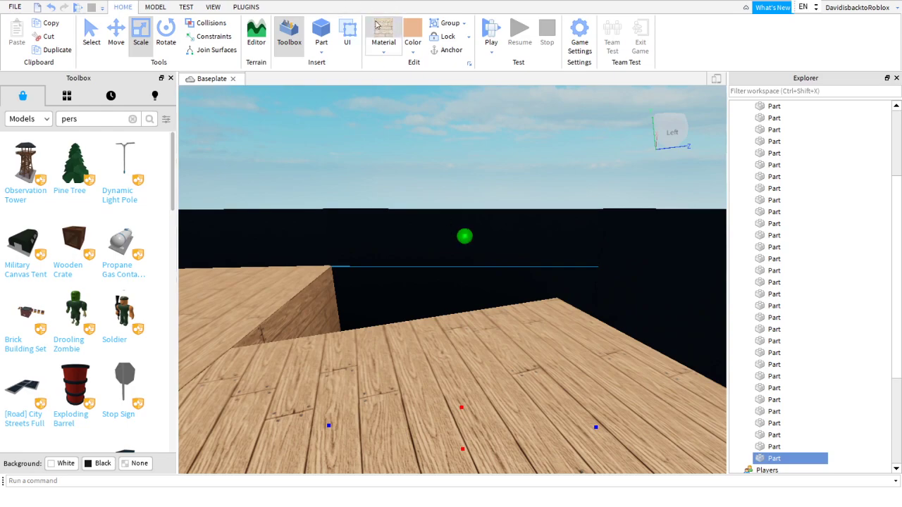
- Widen the lowered copy inward over the open gap and finish it in light orange wood planks
{"action": "right_click_drag", "start_coordinate": [414, 170], "coordinate": [415, 171]}
{"action": "key", "text": "d"}
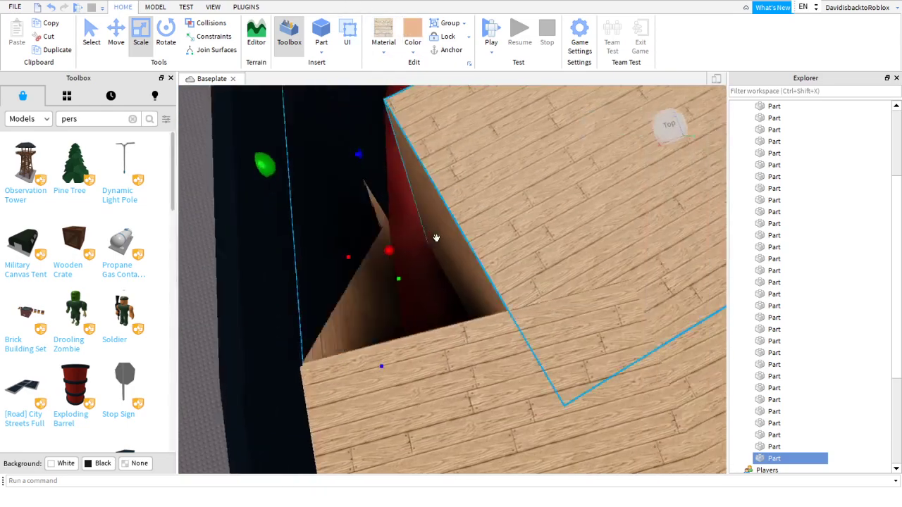
{"action": "left_click_drag", "start_coordinate": [381, 251], "coordinate": [506, 216]}
{"action": "key", "text": "d"}
{"action": "scroll", "coordinate": [506, 211], "scroll_direction": "down", "scroll_amount": 4}
{"action": "key", "text": "d"}
{"action": "key", "text": "d"}
- Duplicate the next side wall segment between the finished deck and the bow
{"action": "left_click", "coordinate": [482, 212]}
{"action": "right_click_drag", "start_coordinate": [478, 213], "coordinate": [479, 204]}
{"action": "left_click", "coordinate": [480, 202]}
{"action": "right_click", "coordinate": [479, 202]}
{"action": "left_click", "coordinate": [504, 265]}
{"action": "right_click_drag", "start_coordinate": [426, 328], "coordinate": [417, 328]}
{"action": "scroll", "coordinate": [417, 329], "scroll_direction": "down", "scroll_amount": 1}
{"action": "scroll", "coordinate": [332, 227], "scroll_direction": "up", "scroll_amount": 1}
{"action": "right_click", "coordinate": [333, 227]}
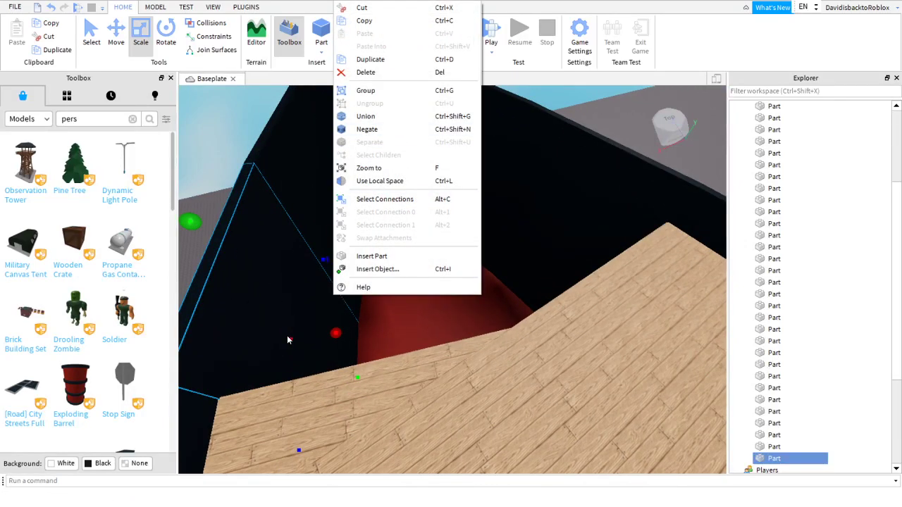
{"action": "left_click", "coordinate": [290, 339]}
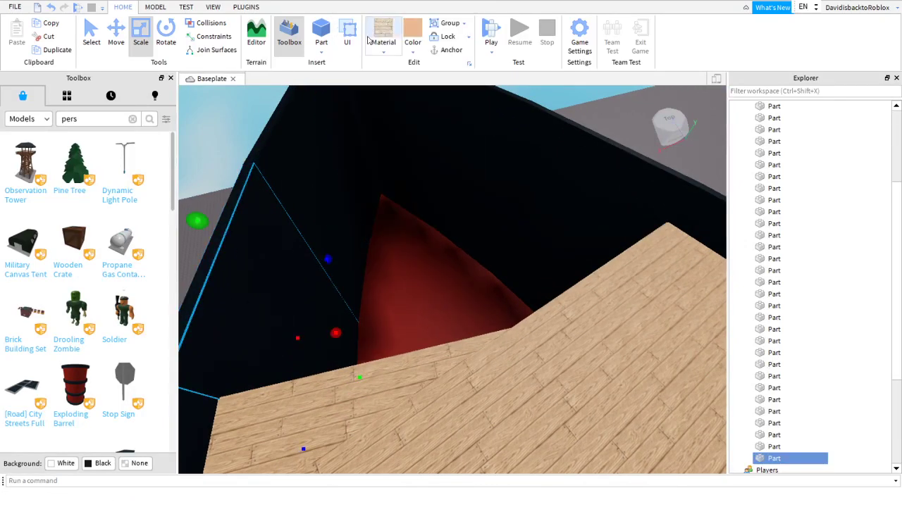
- Lower the new copy to deck height and widen it inward as another light orange wood-plank deck block
{"action": "right_click_drag", "start_coordinate": [481, 256], "coordinate": [479, 252]}
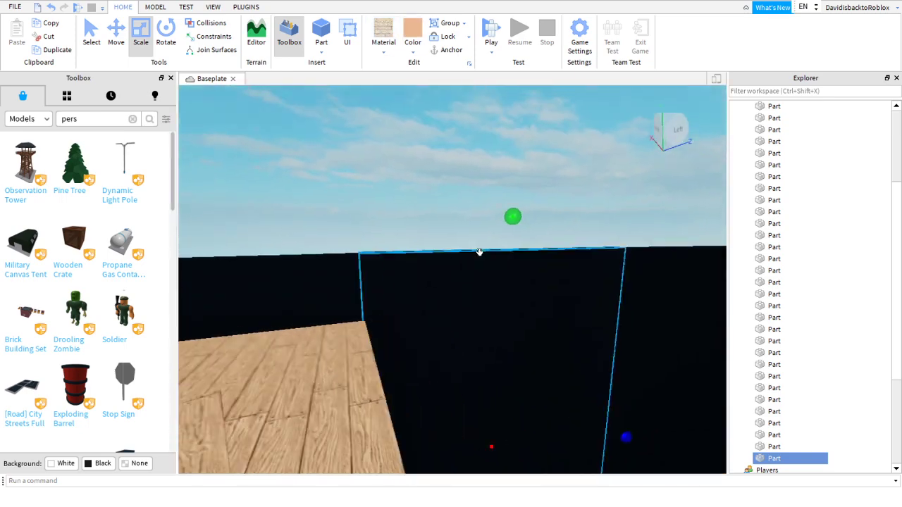
{"action": "key", "text": "d"}
{"action": "left_click_drag", "start_coordinate": [451, 212], "coordinate": [434, 280]}
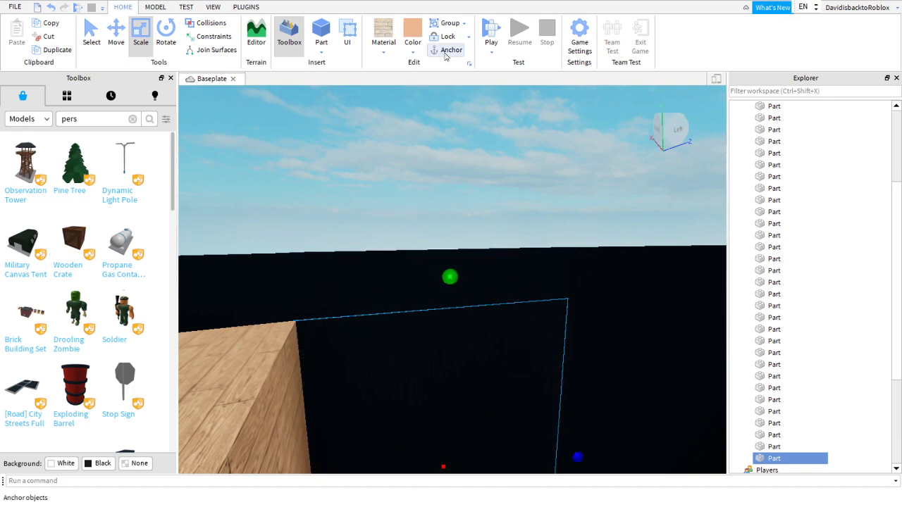
{"action": "right_click_drag", "start_coordinate": [426, 217], "coordinate": [444, 237]}
{"action": "key", "text": "d"}
{"action": "left_click_drag", "start_coordinate": [415, 238], "coordinate": [461, 255]}
- Duplicate the wall segment on the opposite side of the newest deck block
{"action": "key", "text": "s"}
{"action": "left_click", "coordinate": [512, 197]}
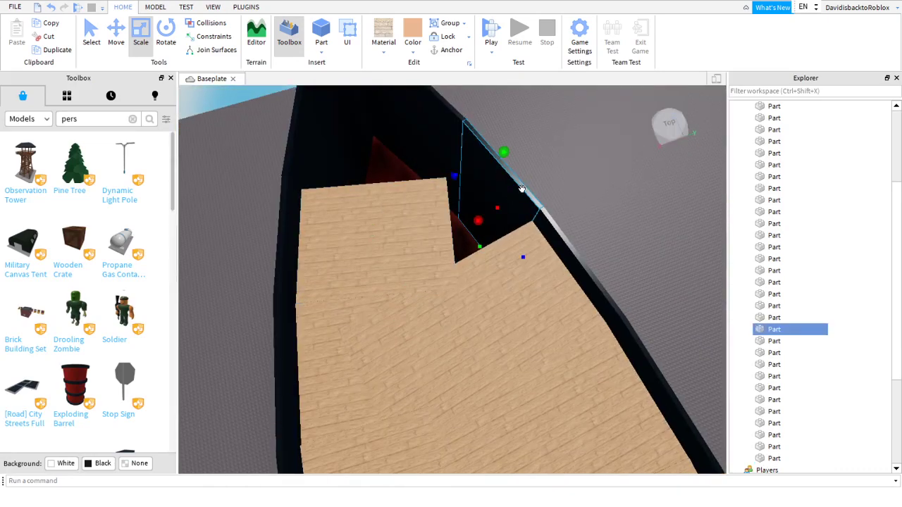
{"action": "right_click", "coordinate": [521, 189]}
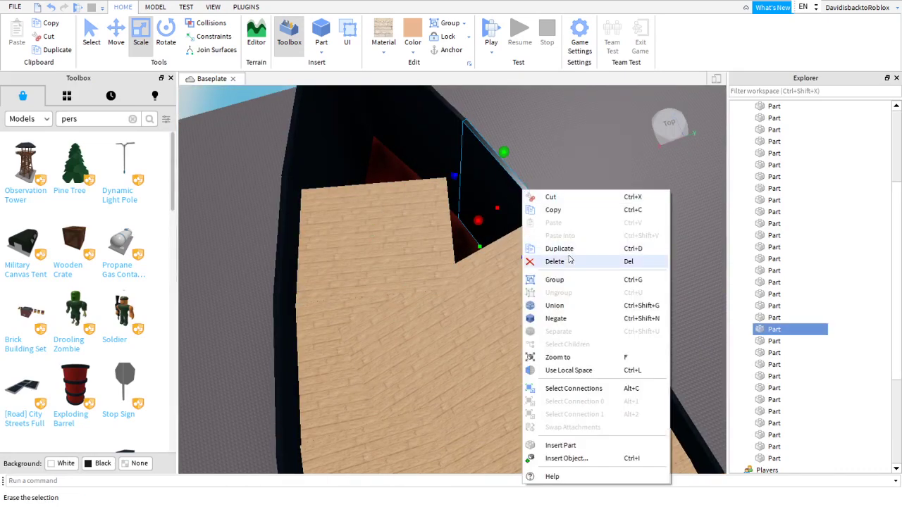
{"action": "left_click", "coordinate": [565, 252]}
{"action": "scroll", "coordinate": [565, 252], "scroll_direction": "up", "scroll_amount": 5}
{"action": "right_click_drag", "start_coordinate": [565, 251], "coordinate": [560, 252]}
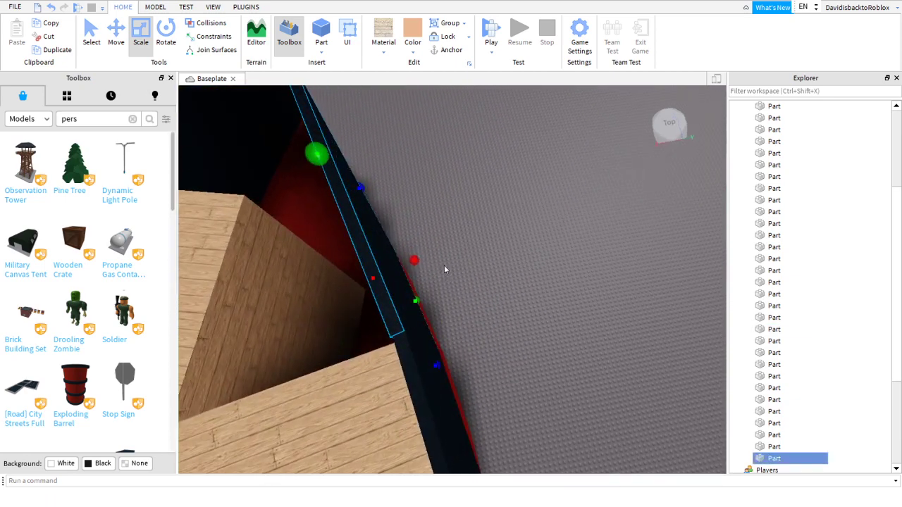
- Widen the opposite copy inward from the wall and lower its top to deck level
{"action": "key", "text": "a"}
{"action": "left_click_drag", "start_coordinate": [386, 281], "coordinate": [301, 292]}
{"action": "key", "text": "a"}
{"action": "scroll", "coordinate": [301, 292], "scroll_direction": "up", "scroll_amount": 3}
{"action": "mouse_move", "coordinate": [301, 293]}
{"action": "right_mouse_down"}
{"action": "mouse_move", "coordinate": [314, 219]}
{"action": "mouse_move", "coordinate": [303, 289]}
{"action": "right_mouse_up"}
{"action": "scroll", "coordinate": [352, 289], "scroll_direction": "down", "scroll_amount": 2}
{"action": "scroll", "coordinate": [384, 296], "scroll_direction": "up", "scroll_amount": 1}
{"action": "scroll", "coordinate": [425, 293], "scroll_direction": "down", "scroll_amount": 2}
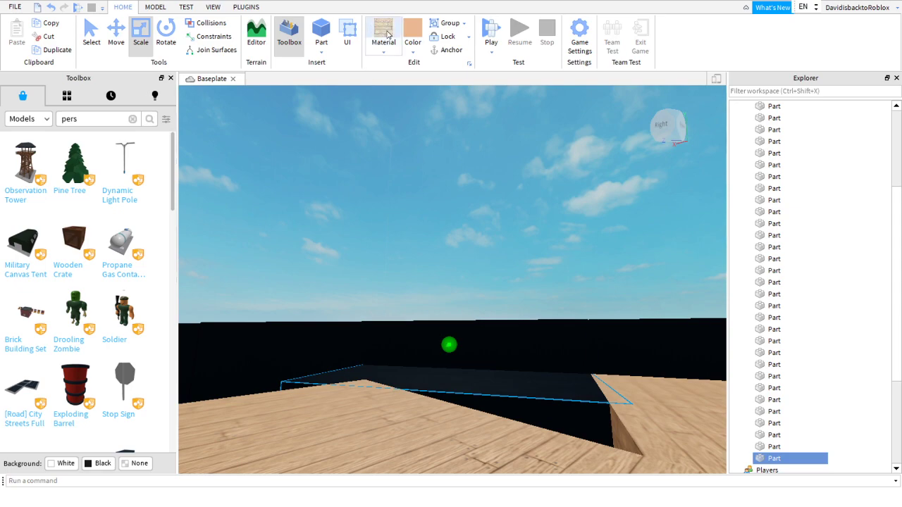
- Finish the lowered block in light orange wood planks and widen it further inward to close the remaining deck gap
{"action": "right_click_drag", "start_coordinate": [570, 431], "coordinate": [566, 426]}
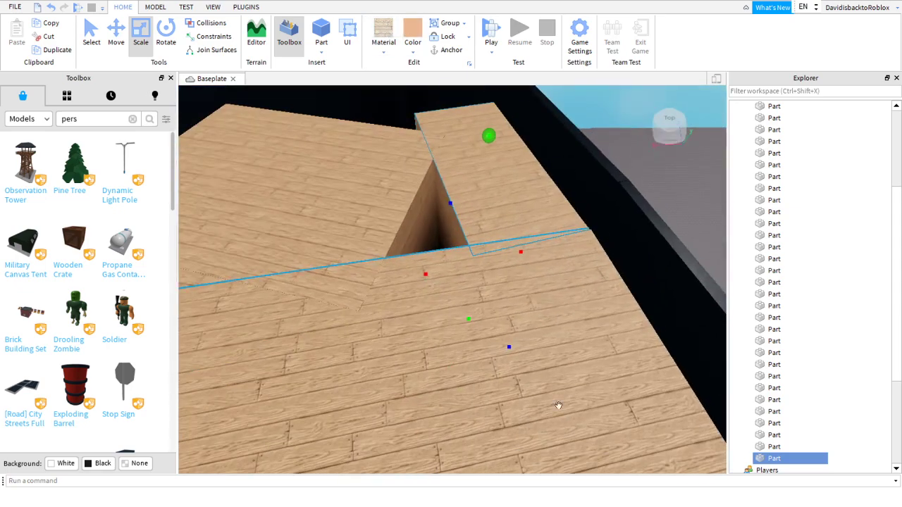
{"action": "left_click_drag", "start_coordinate": [426, 272], "coordinate": [290, 275]}
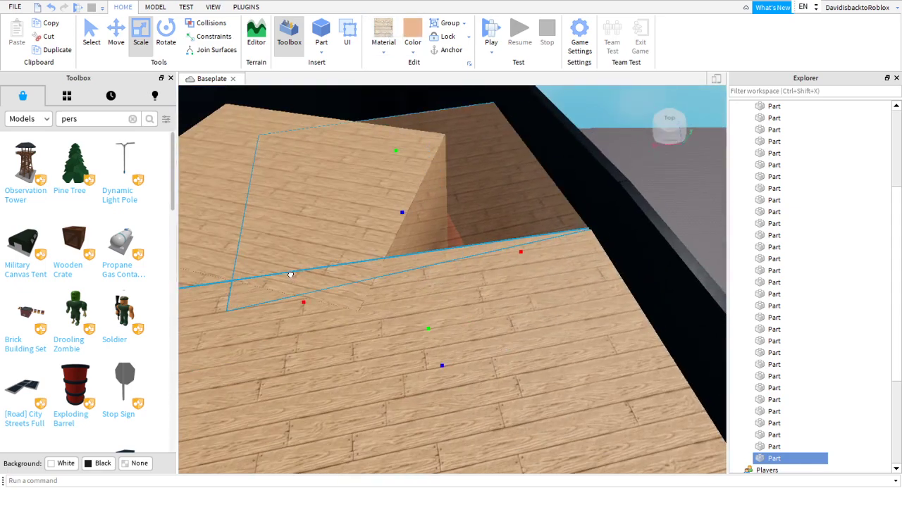
{"action": "scroll", "coordinate": [501, 238], "scroll_direction": "down", "scroll_amount": 2}
{"action": "left_click", "coordinate": [503, 239]}
{"action": "right_click_drag", "start_coordinate": [505, 238], "coordinate": [588, 207]}
{"action": "scroll", "coordinate": [528, 227], "scroll_direction": "down", "scroll_amount": 4}
{"action": "scroll", "coordinate": [541, 222], "scroll_direction": "up", "scroll_amount": 4}
{"action": "scroll", "coordinate": [544, 223], "scroll_direction": "up", "scroll_amount": 2}
{"action": "scroll", "coordinate": [588, 207], "scroll_direction": "up", "scroll_amount": 2}
{"action": "scroll", "coordinate": [402, 265], "scroll_direction": "up", "scroll_amount": 3}
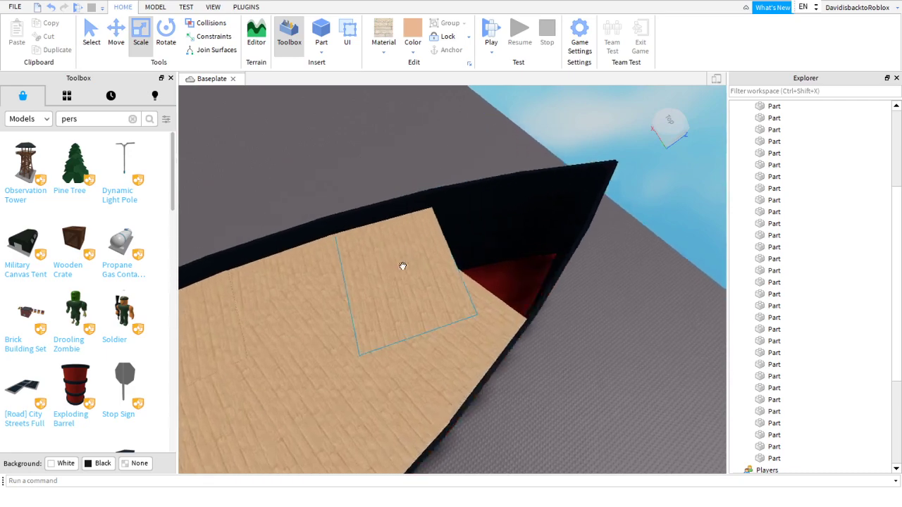
- Duplicate the black wall segment beside the open gap in front of the newest deck block
{"action": "right_click_drag", "start_coordinate": [401, 266], "coordinate": [402, 267]}
{"action": "left_click", "coordinate": [501, 268]}
{"action": "scroll", "coordinate": [501, 267], "scroll_direction": "up", "scroll_amount": 3}
{"action": "right_click_drag", "start_coordinate": [501, 268], "coordinate": [528, 270]}
{"action": "scroll", "coordinate": [501, 268], "scroll_direction": "up", "scroll_amount": 2}
{"action": "right_click", "coordinate": [521, 214]}
{"action": "left_click", "coordinate": [564, 276]}
{"action": "scroll", "coordinate": [459, 186], "scroll_direction": "up", "scroll_amount": 2}
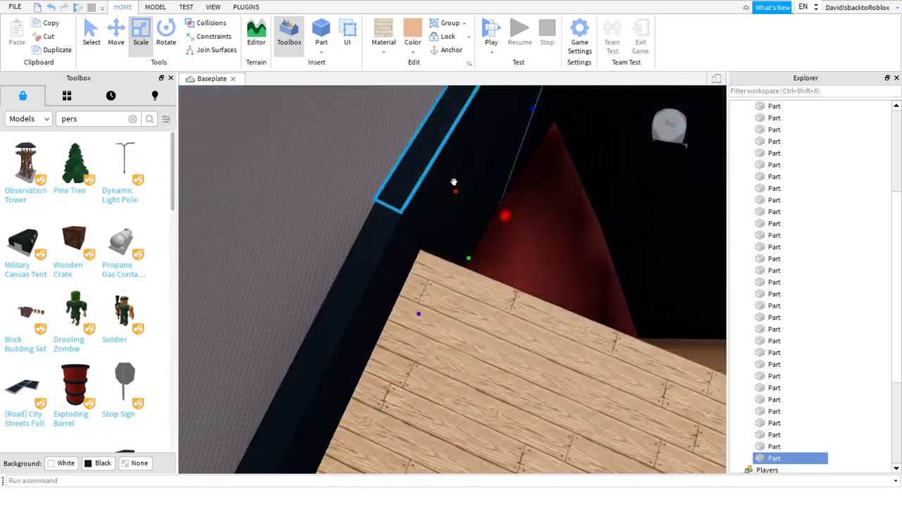
- Lower the wall copy to deck height and widen it inward as a light orange wood-plank deck block
{"action": "right_click_drag", "start_coordinate": [488, 213], "coordinate": [488, 211]}
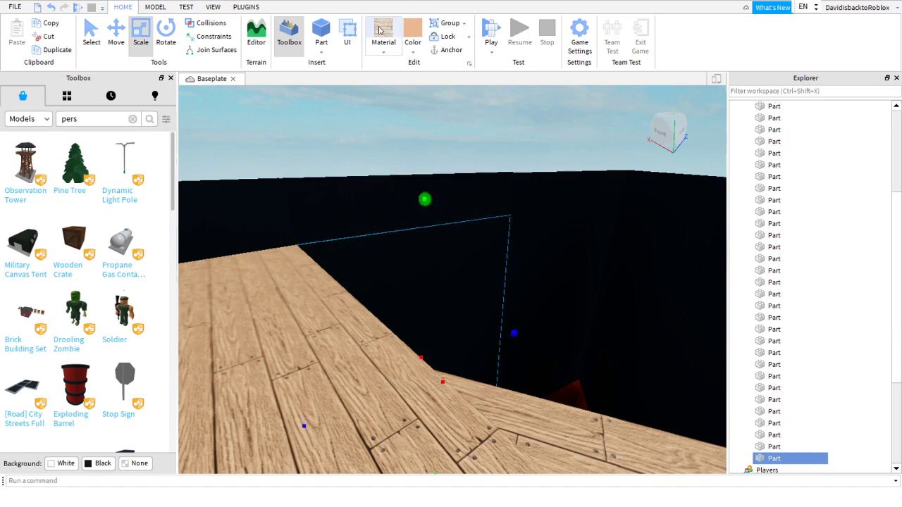
{"action": "left_click", "coordinate": [414, 24]}
{"action": "right_click_drag", "start_coordinate": [469, 257], "coordinate": [471, 260]}
{"action": "scroll", "coordinate": [471, 260], "scroll_direction": "up", "scroll_amount": 2}
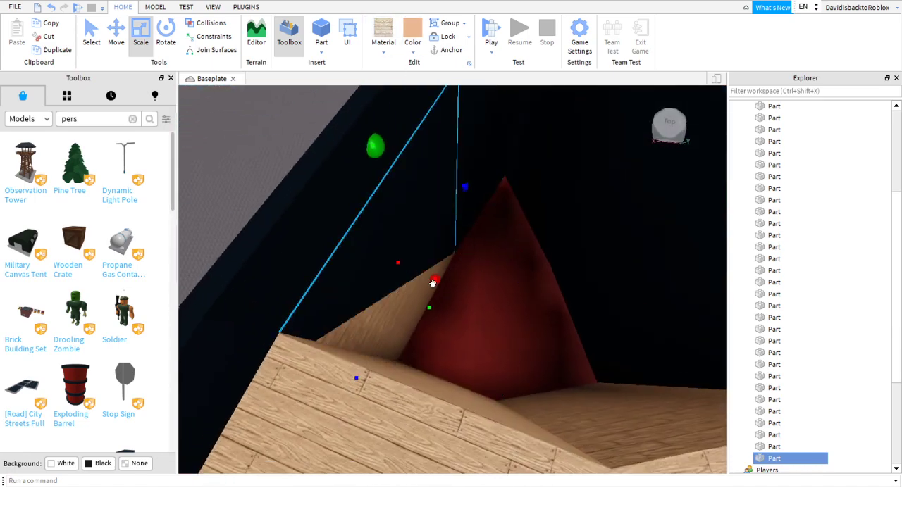
{"action": "scroll", "coordinate": [451, 303], "scroll_direction": "down", "scroll_amount": 5}
{"action": "left_click_drag", "start_coordinate": [434, 278], "coordinate": [482, 348]}
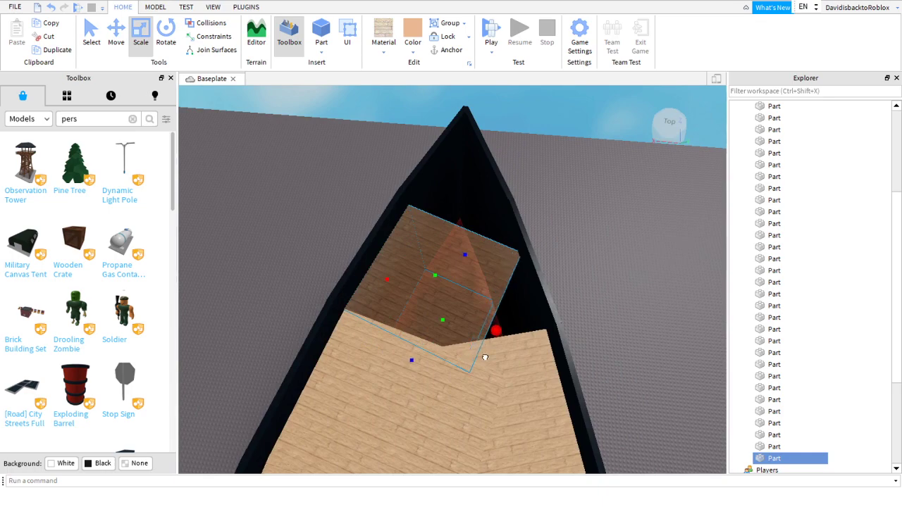
- Duplicate the wall segment on the opposite side of the new deck block
{"action": "key", "text": "d"}
{"action": "key", "text": "w"}
{"action": "right_click", "coordinate": [436, 277]}
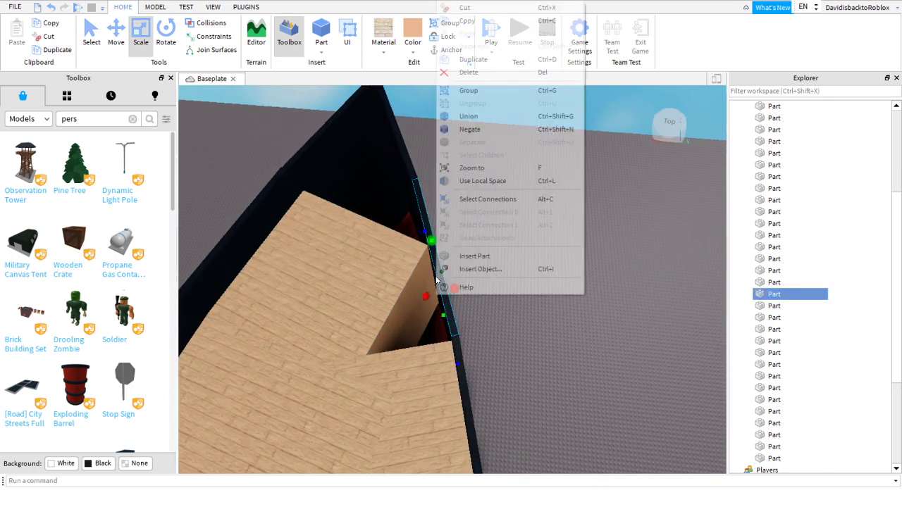
{"action": "left_click", "coordinate": [473, 61]}
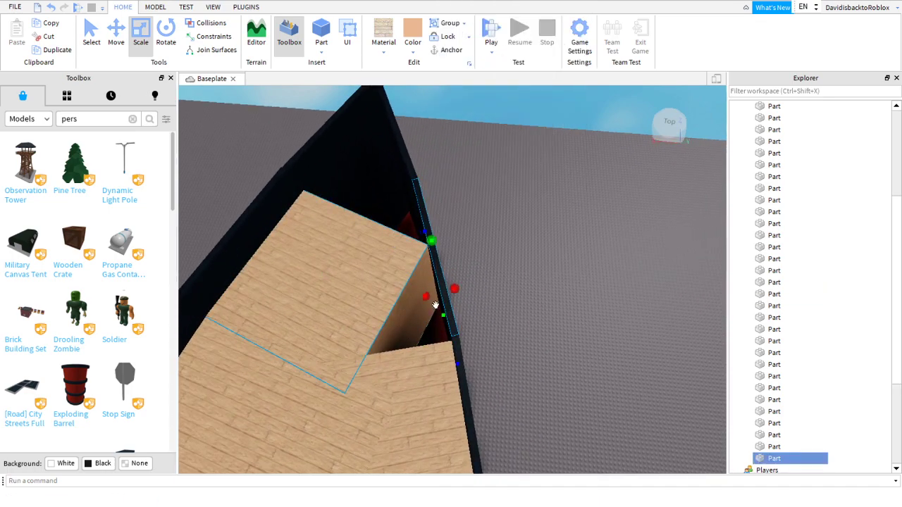
- Lower the opposite wall copy to deck level and widen it inward over the remaining gap
{"action": "scroll", "coordinate": [434, 305], "scroll_direction": "up", "scroll_amount": 5}
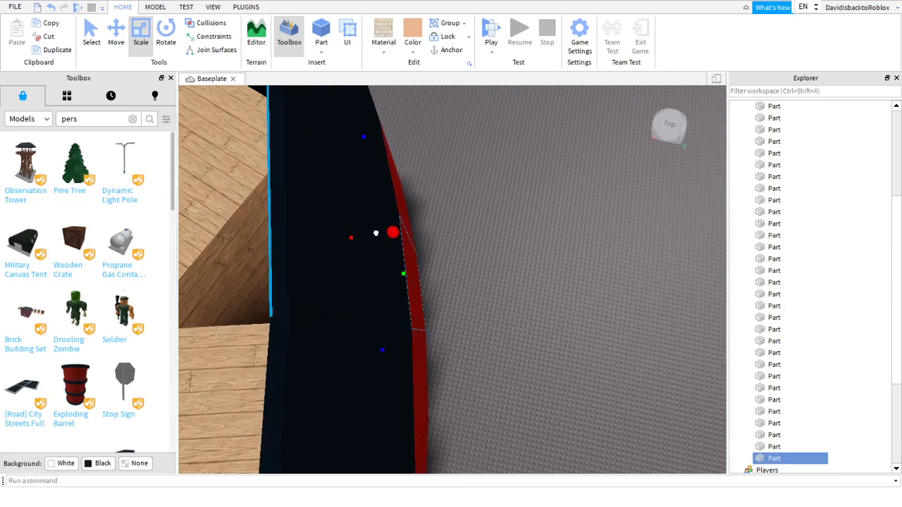
{"action": "key", "text": "a"}
{"action": "right_click_drag", "start_coordinate": [354, 242], "coordinate": [361, 204]}
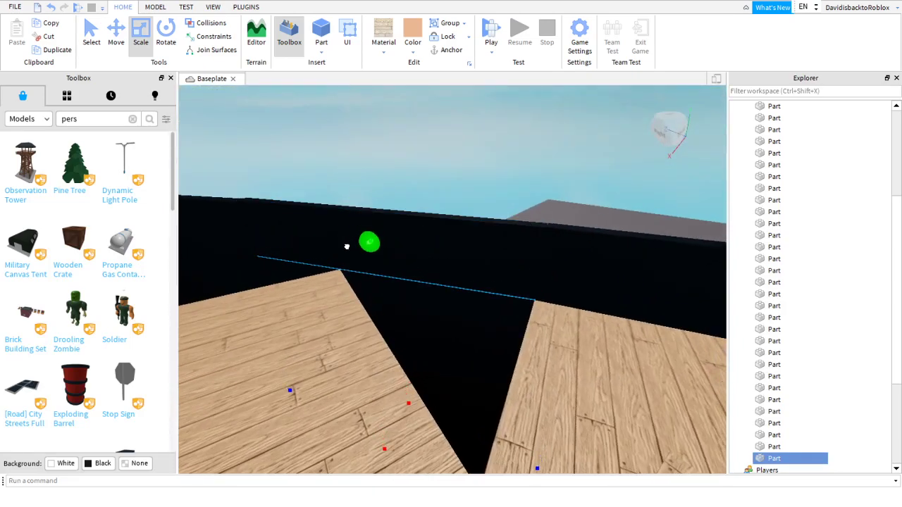
{"action": "right_click_drag", "start_coordinate": [324, 278], "coordinate": [449, 369]}
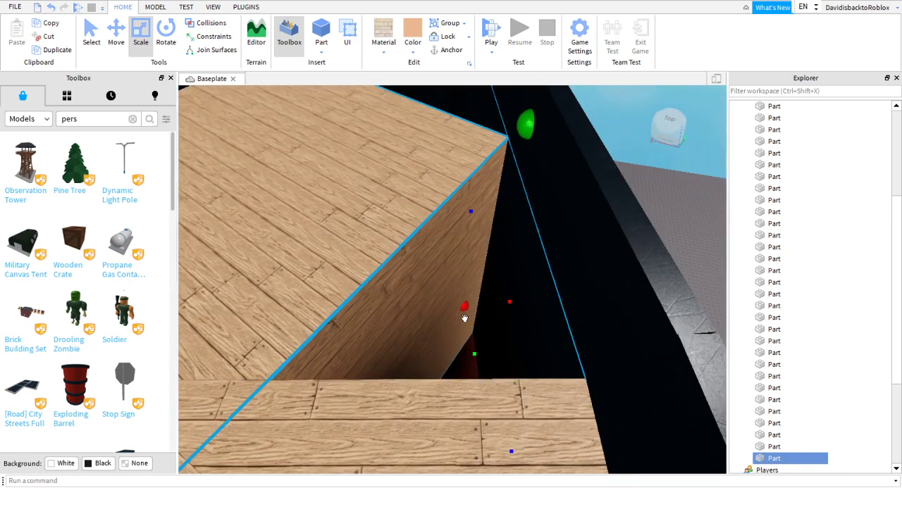
{"action": "left_click_drag", "start_coordinate": [466, 307], "coordinate": [360, 252]}
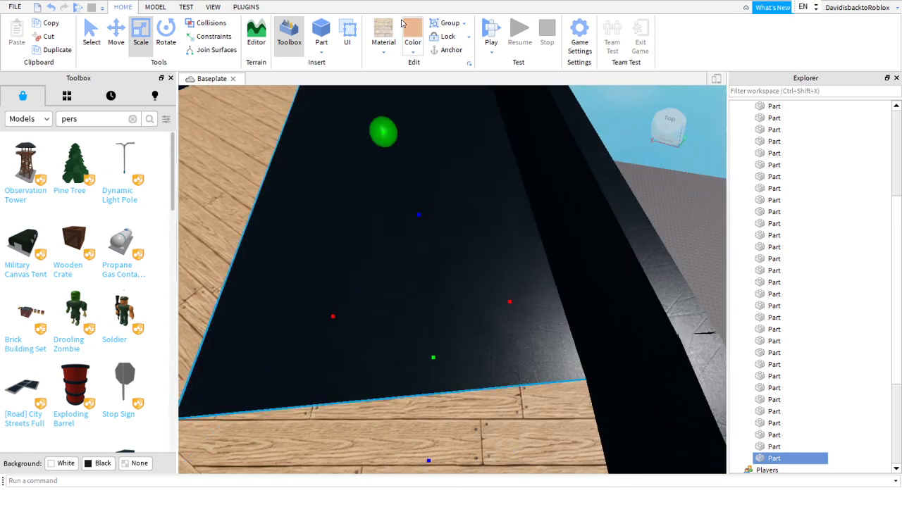
- Finish the widened block in light orange wood planks
{"action": "left_click", "coordinate": [384, 29]}
{"action": "left_click", "coordinate": [418, 24]}
{"action": "right_click_drag", "start_coordinate": [441, 217], "coordinate": [463, 315]}
{"action": "left_click", "coordinate": [483, 216]}
{"action": "scroll", "coordinate": [462, 315], "scroll_direction": "down", "scroll_amount": 10}
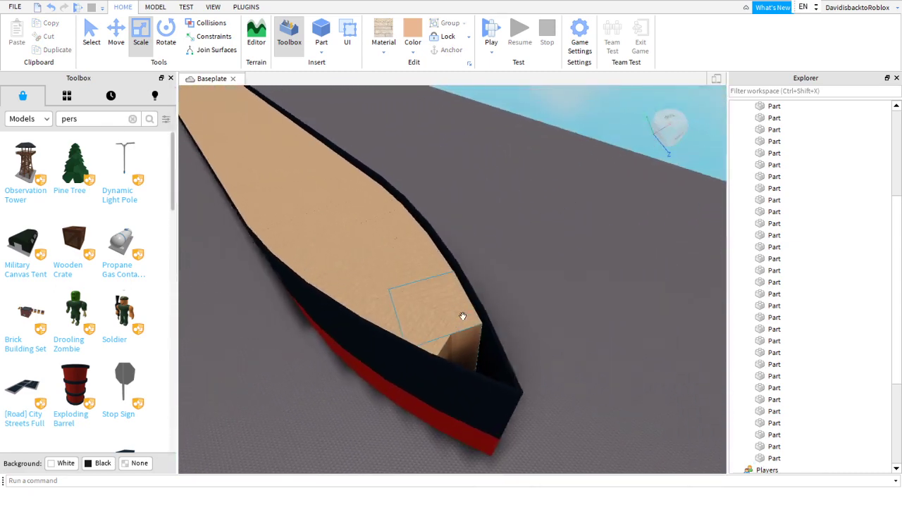
- Duplicate the next wall segment toward the bow
{"action": "scroll", "coordinate": [462, 316], "scroll_direction": "up", "scroll_amount": 10}
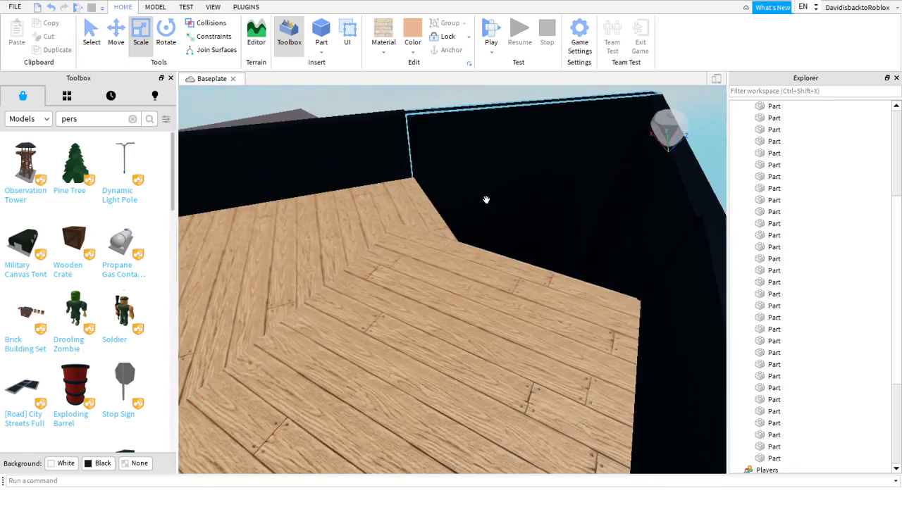
{"action": "right_click", "coordinate": [486, 200]}
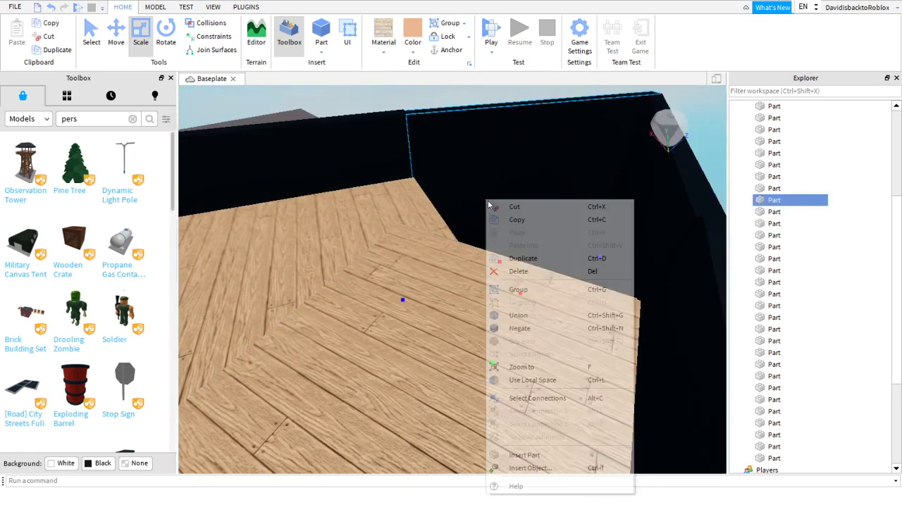
{"action": "left_click", "coordinate": [508, 259]}
{"action": "right_click_drag", "start_coordinate": [508, 258], "coordinate": [408, 231]}
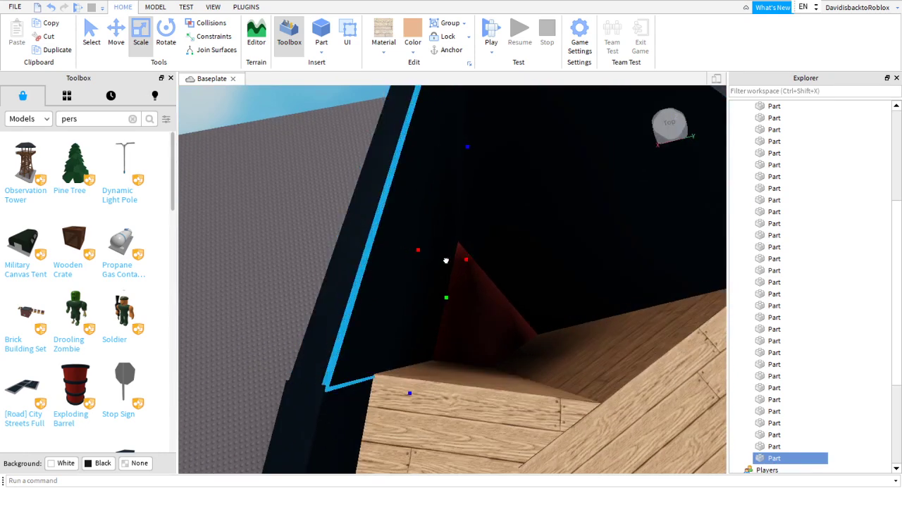
- Color the foremost wall copy light orange and widen it inward across the bow as a wood-plank block
{"action": "left_click", "coordinate": [409, 25]}
{"action": "scroll", "coordinate": [464, 251], "scroll_direction": "down", "scroll_amount": 5}
{"action": "scroll", "coordinate": [422, 257], "scroll_direction": "up", "scroll_amount": 2}
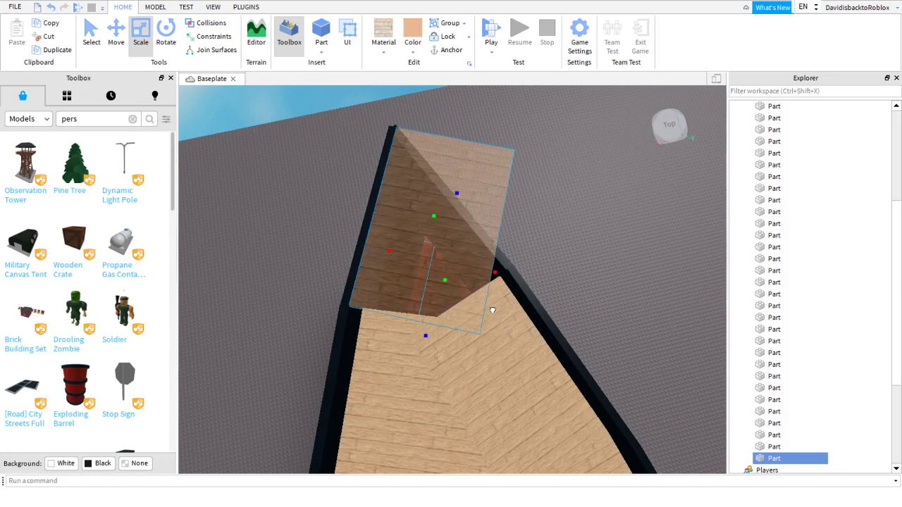
{"action": "left_click_drag", "start_coordinate": [491, 308], "coordinate": [499, 312]}
{"action": "mouse_move", "coordinate": [498, 312]}
{"action": "right_mouse_down"}
{"action": "mouse_move", "coordinate": [506, 259]}
{"action": "mouse_move", "coordinate": [495, 249]}
{"action": "mouse_move", "coordinate": [493, 311]}
{"action": "right_mouse_up"}
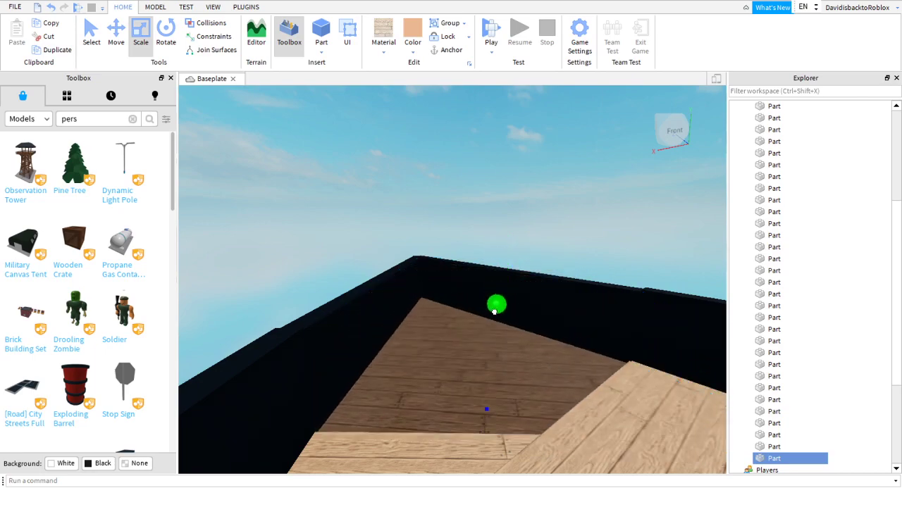
- Adjust the bow block's top to deck level and shorten its front end to keep it inside the opposite wall
{"action": "left_click_drag", "start_coordinate": [495, 311], "coordinate": [493, 311]}
{"action": "right_click_drag", "start_coordinate": [494, 310], "coordinate": [493, 314]}
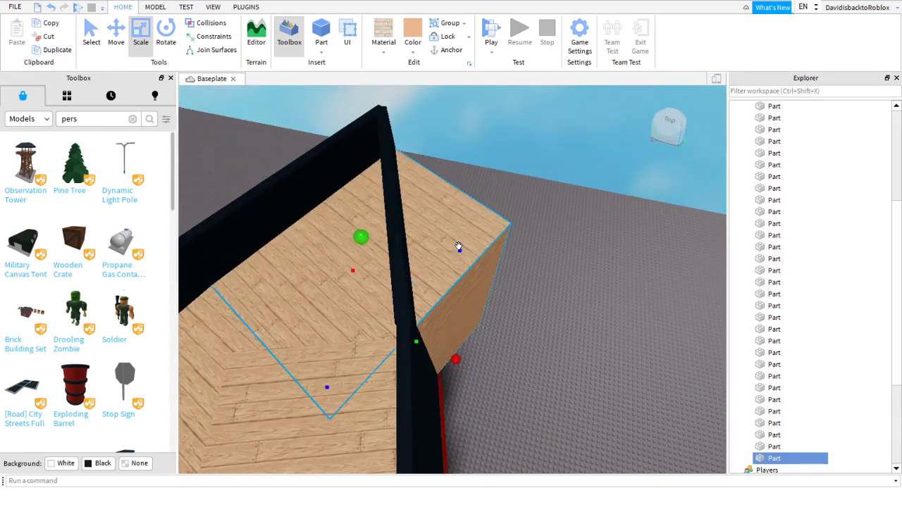
{"action": "mouse_move", "coordinate": [459, 248]}
{"action": "left_mouse_down"}
{"action": "mouse_move", "coordinate": [371, 303]}
{"action": "mouse_move", "coordinate": [424, 304]}
{"action": "left_mouse_up"}
{"action": "key", "text": "a"}
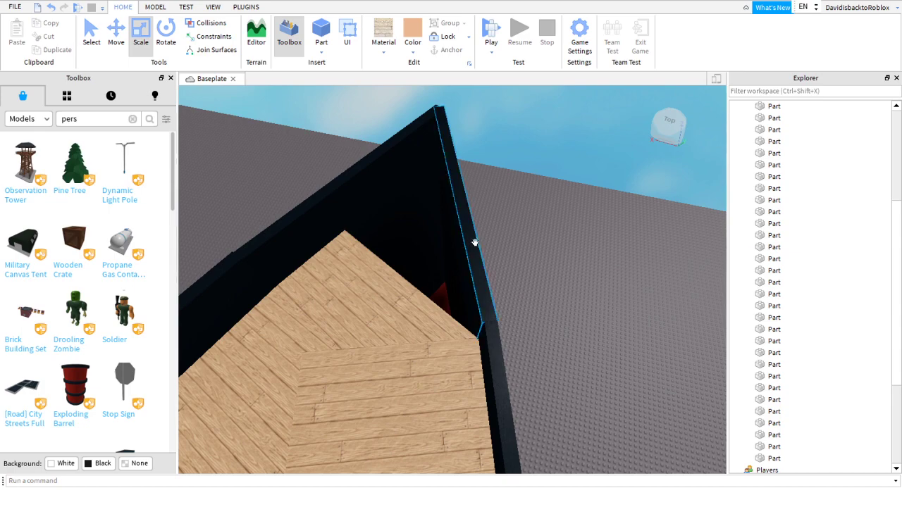
- Duplicate the foremost wall segment on the opposite side of the bow
{"action": "right_click", "coordinate": [475, 244]}
{"action": "left_click", "coordinate": [585, 367]}
{"action": "right_click_drag", "start_coordinate": [584, 366], "coordinate": [583, 365]}
{"action": "right_click_drag", "start_coordinate": [557, 274], "coordinate": [558, 274]}
{"action": "right_click", "coordinate": [444, 295]}
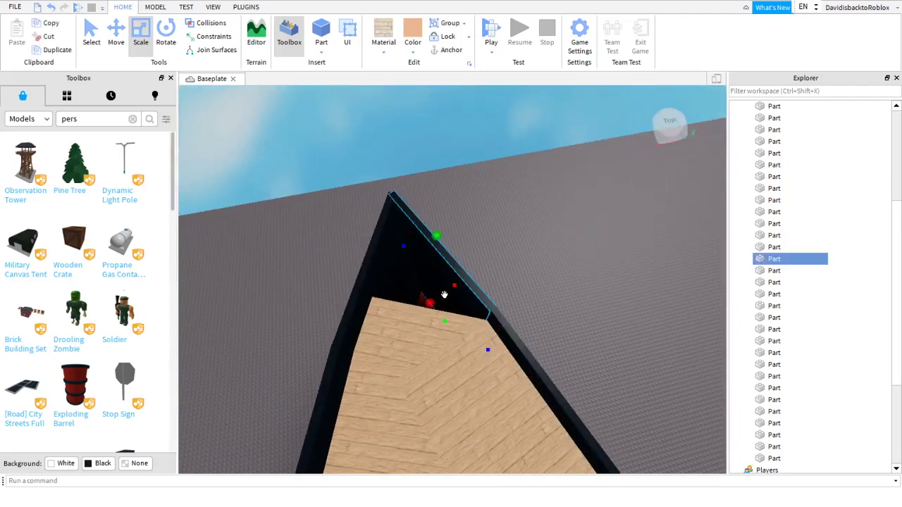
{"action": "left_click", "coordinate": [481, 60]}
{"action": "right_click_drag", "start_coordinate": [285, 351], "coordinate": [284, 350]}
- Lower the top of the duplicated bow wall segment to deck level
{"action": "scroll", "coordinate": [405, 292], "scroll_direction": "down", "scroll_amount": 3}
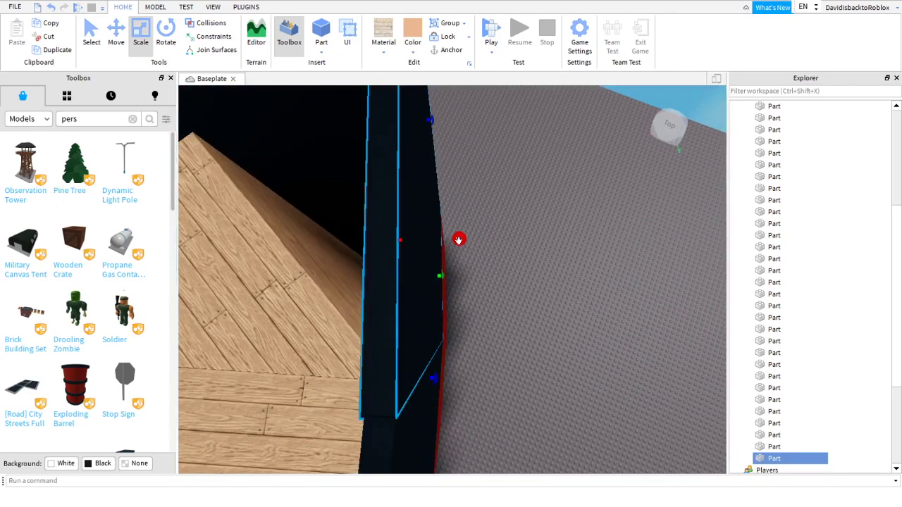
{"action": "right_click_drag", "start_coordinate": [424, 243], "coordinate": [408, 243]}
{"action": "key", "text": "w"}
{"action": "key", "text": "e"}
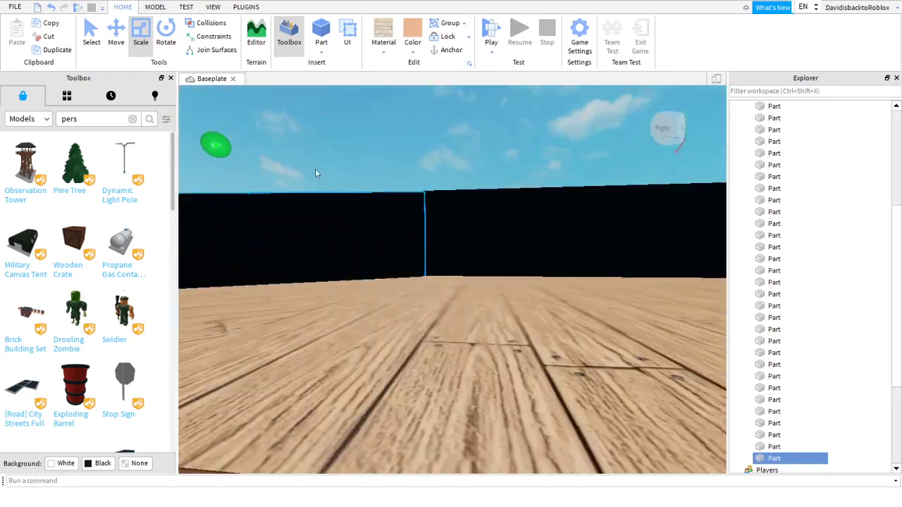
{"action": "left_click_drag", "start_coordinate": [214, 216], "coordinate": [210, 279]}
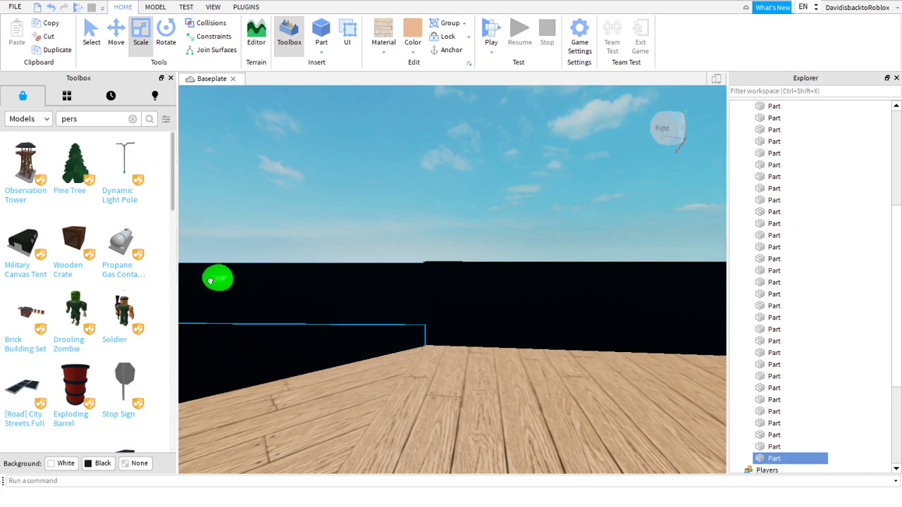
{"action": "right_click_drag", "start_coordinate": [210, 300], "coordinate": [207, 304]}
{"action": "key", "text": "e"}
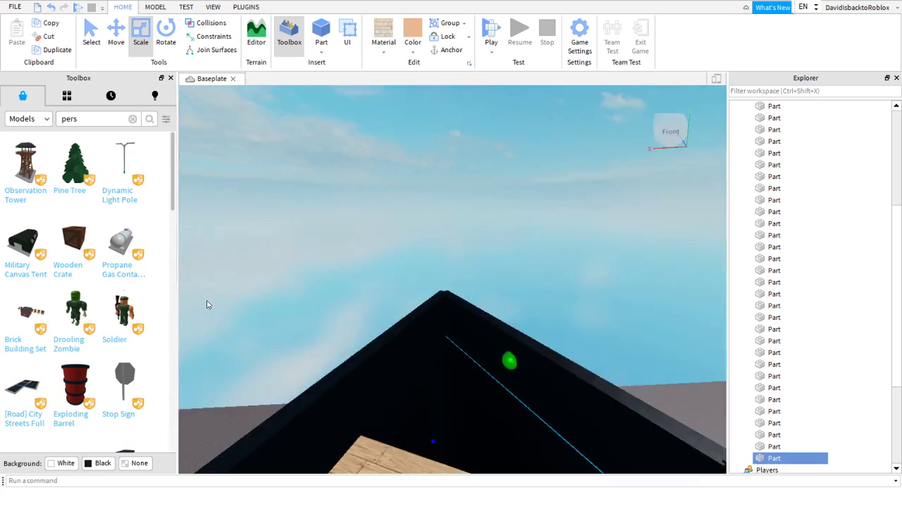
- Widen the lowered bow copy inward across the gap as a light orange wood-plank deck block
{"action": "right_click_drag", "start_coordinate": [495, 247], "coordinate": [493, 255]}
{"action": "right_click_drag", "start_coordinate": [461, 321], "coordinate": [461, 312]}
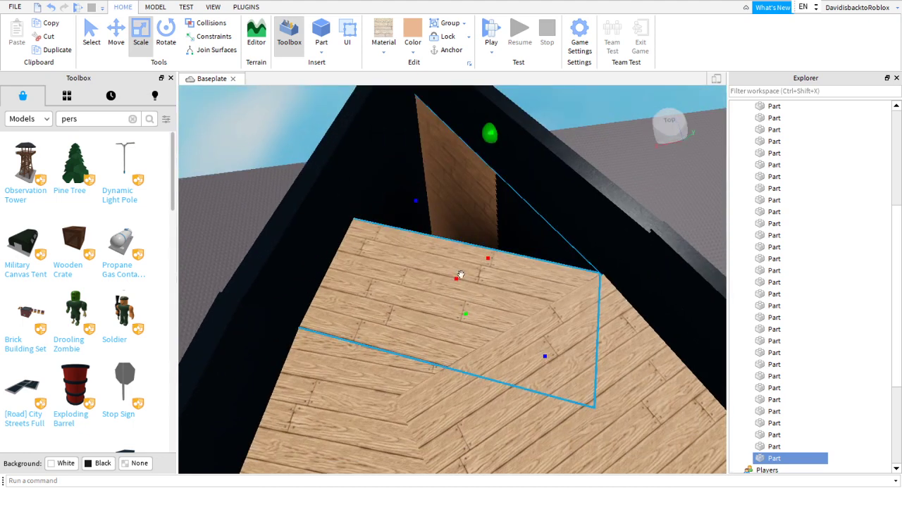
{"action": "left_click_drag", "start_coordinate": [456, 280], "coordinate": [394, 330]}
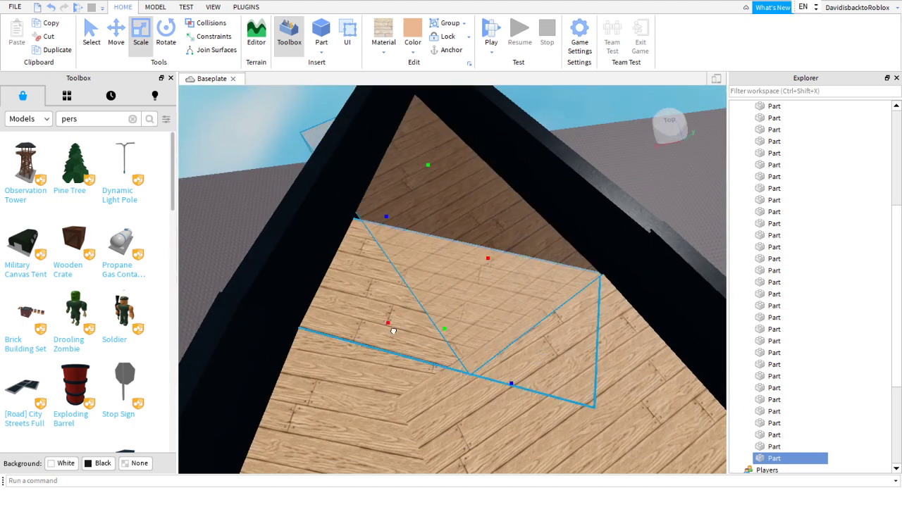
- Shorten the widened block's front end so it no longer sticks out through the opposite bow wall
{"action": "key", "text": "e"}
{"action": "key", "text": "a"}
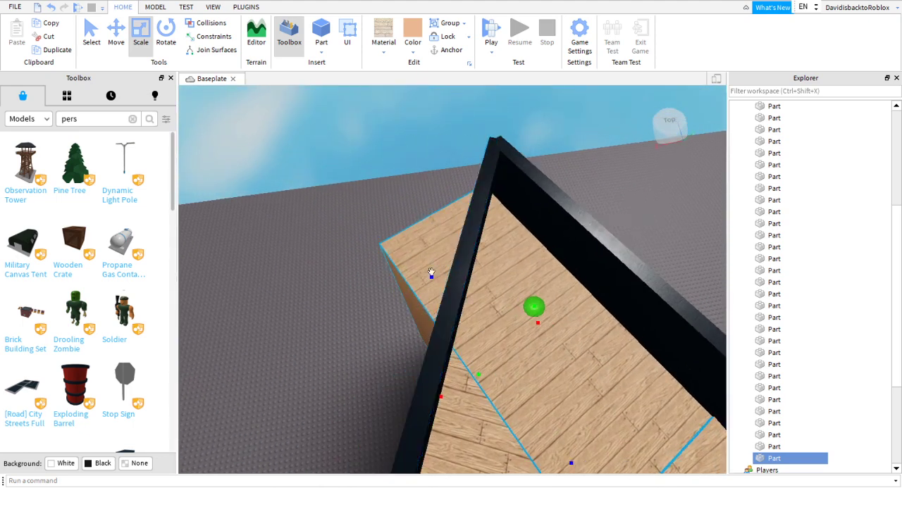
{"action": "left_click_drag", "start_coordinate": [429, 277], "coordinate": [468, 336]}
{"action": "key", "text": "e"}
{"action": "key", "text": "d"}
{"action": "left_click", "coordinate": [509, 301]}
{"action": "right_click_drag", "start_coordinate": [510, 301], "coordinate": [467, 221]}
- Duplicate the bow wall segment beside the remaining triangular deck gap
{"action": "left_click", "coordinate": [442, 137]}
{"action": "key", "text": "a"}
{"action": "key", "text": "e"}
{"action": "key", "text": "d"}
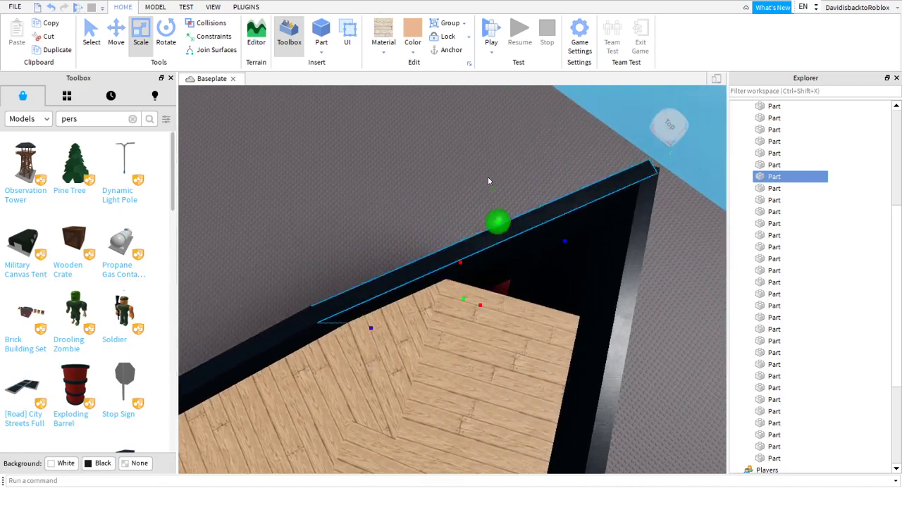
{"action": "key", "text": "s"}
{"action": "right_click", "coordinate": [479, 218]}
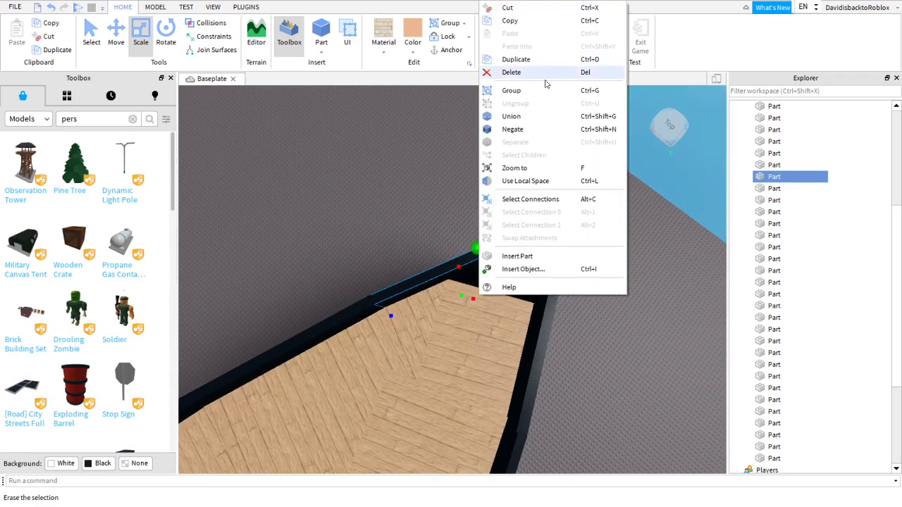
{"action": "left_click", "coordinate": [544, 64]}
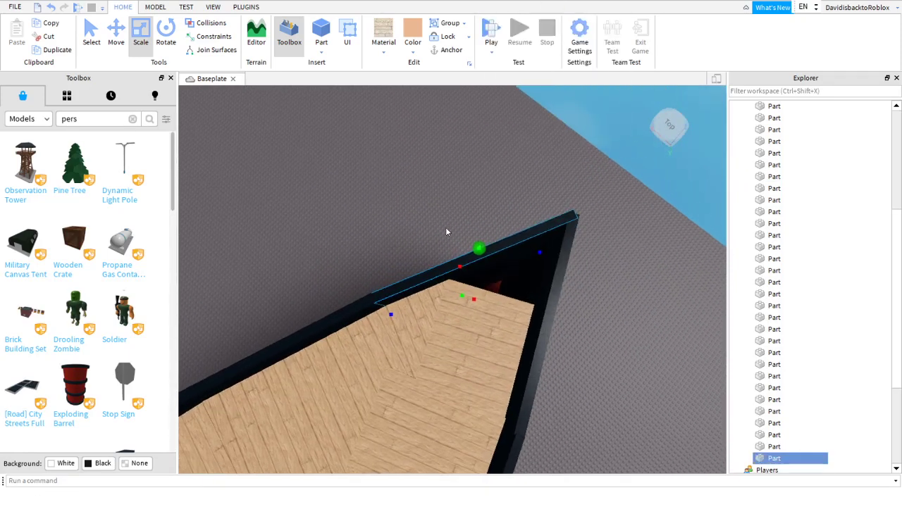
- Lower the newest bow wall copy so its top matches the wooden deck
{"action": "right_click_drag", "start_coordinate": [445, 227], "coordinate": [446, 226]}
{"action": "key", "text": "w"}
{"action": "key", "text": "d"}
{"action": "left_click_drag", "start_coordinate": [421, 243], "coordinate": [439, 266]}
{"action": "key", "text": "d"}
{"action": "key", "text": "w"}
{"action": "right_click_drag", "start_coordinate": [443, 268], "coordinate": [443, 268]}
{"action": "key", "text": "s"}
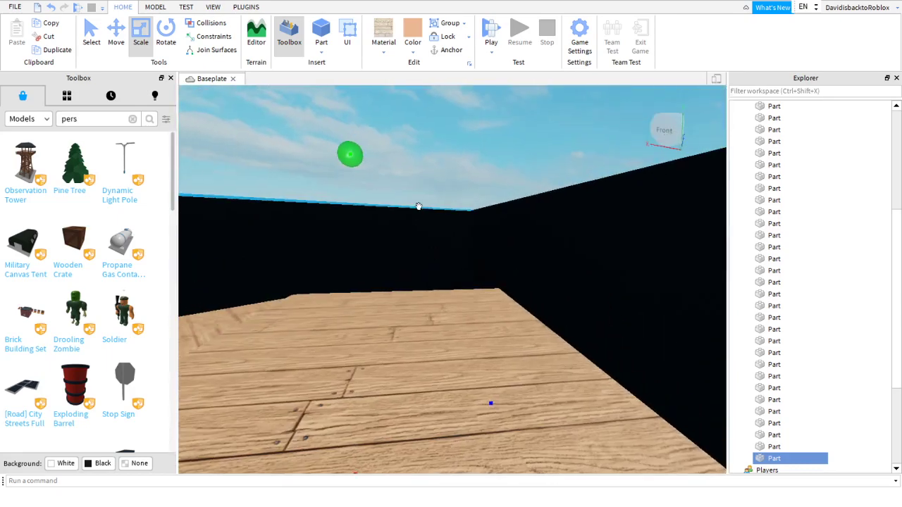
{"action": "right_click_drag", "start_coordinate": [436, 169], "coordinate": [436, 169]}
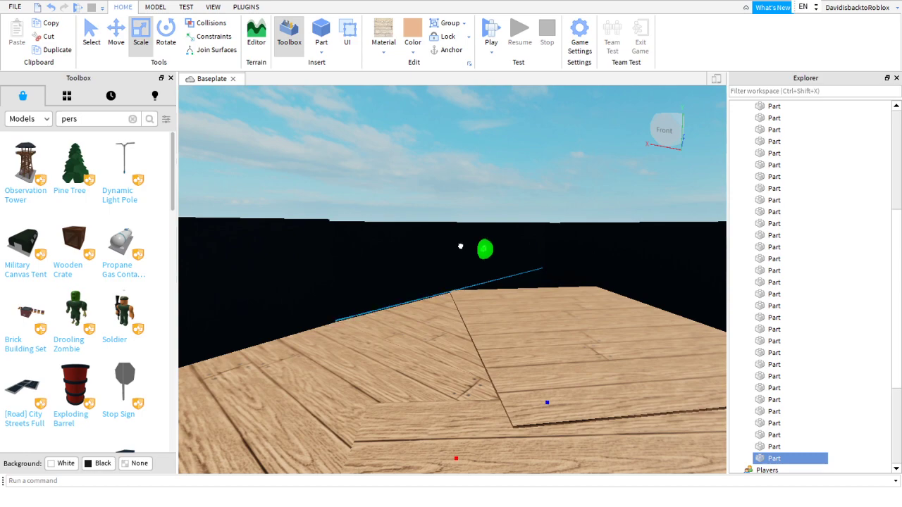
{"action": "key", "text": "s"}
{"action": "right_click_drag", "start_coordinate": [463, 251], "coordinate": [454, 257]}
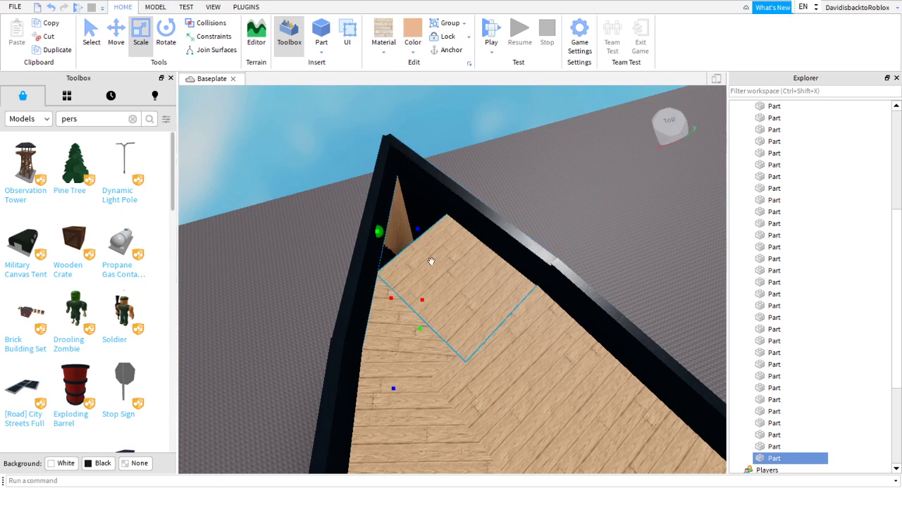
- Widen the lowered wood-plank copy inward toward the opposite wall and adjust it to fit inside the bow
{"action": "left_click_drag", "start_coordinate": [421, 301], "coordinate": [452, 312]}
{"action": "right_click_drag", "start_coordinate": [462, 315], "coordinate": [456, 321]}
{"action": "left_click_drag", "start_coordinate": [477, 315], "coordinate": [447, 304]}
{"action": "left_click", "coordinate": [507, 328]}
- Duplicate the opposite bow wall segment to make another deck block
{"action": "right_click_drag", "start_coordinate": [507, 329], "coordinate": [495, 322]}
{"action": "right_click", "coordinate": [505, 243]}
{"action": "left_click", "coordinate": [544, 61]}
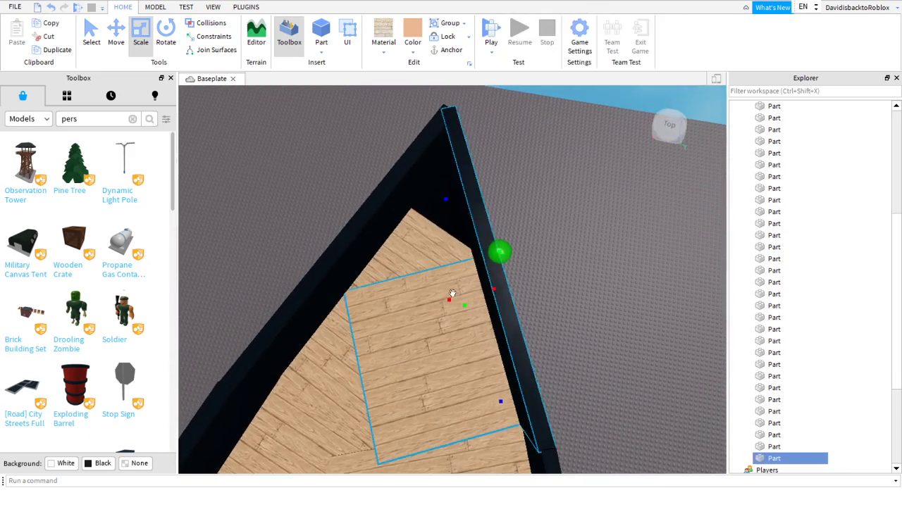
- Lower the top of the opposite bow wall copy to deck height
{"action": "key", "text": "d"}
{"action": "left_click_drag", "start_coordinate": [443, 288], "coordinate": [429, 291]}
{"action": "key", "text": "a"}
{"action": "right_click_drag", "start_coordinate": [388, 298], "coordinate": [388, 298]}
{"action": "key", "text": "s"}
{"action": "left_click_drag", "start_coordinate": [404, 231], "coordinate": [385, 342]}
{"action": "right_click_drag", "start_coordinate": [406, 357], "coordinate": [407, 357]}
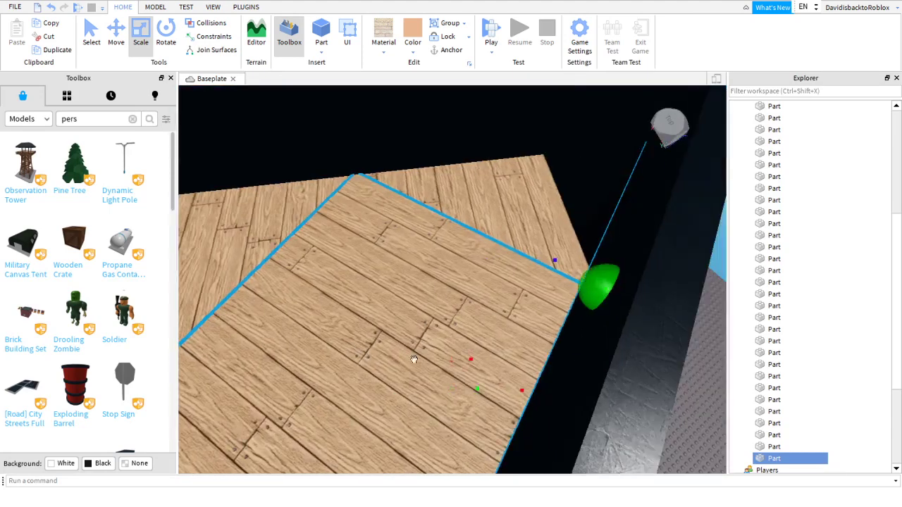
{"action": "left_click", "coordinate": [574, 339]}
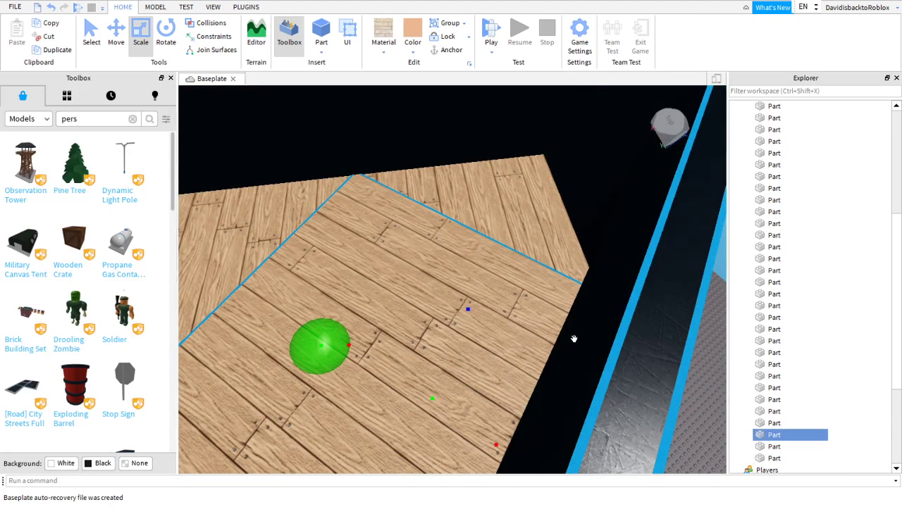
- Widen the lowered bow wall copy inward across the deck toward the opposite wall
{"action": "right_click_drag", "start_coordinate": [609, 354], "coordinate": [636, 378]}
{"action": "left_click", "coordinate": [635, 377]}
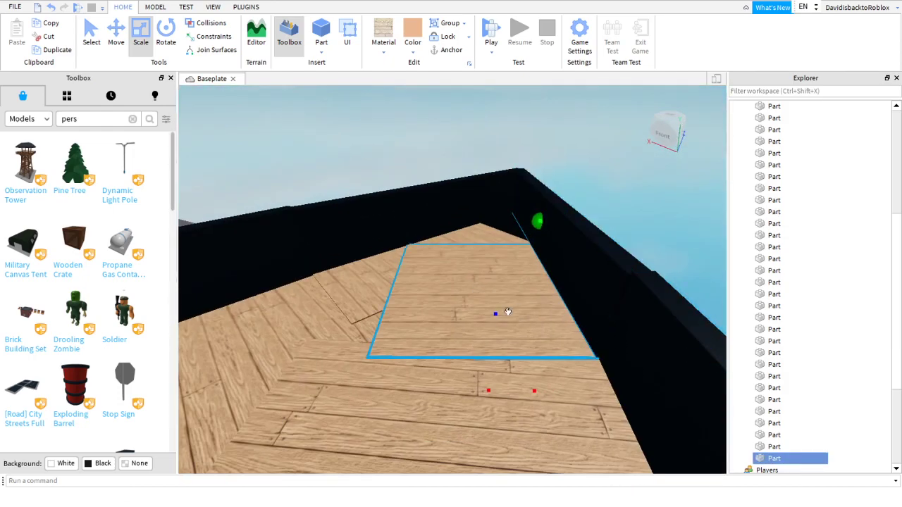
{"action": "left_click_drag", "start_coordinate": [487, 391], "coordinate": [449, 390]}
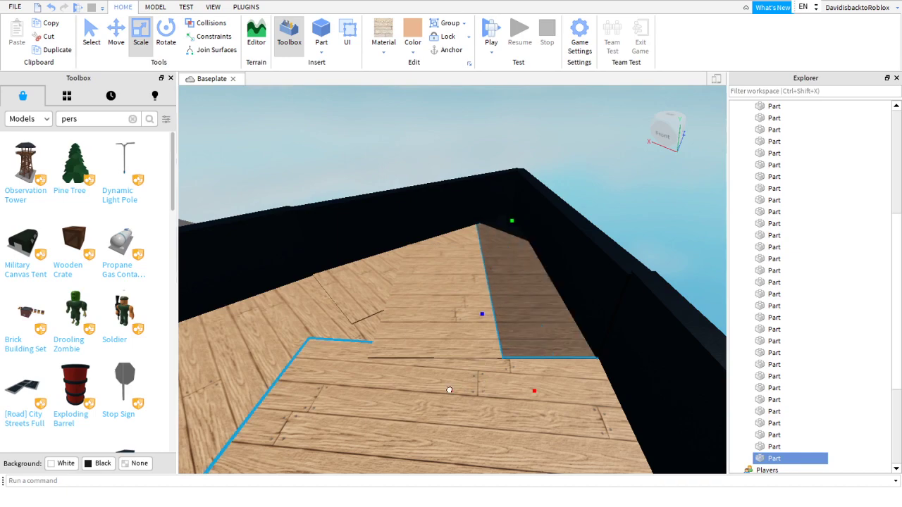
- Give the widened bow block the light orange wood-plank finish and trim its end that protrudes through the opposite wall
{"action": "left_click", "coordinate": [386, 22]}
{"action": "left_click", "coordinate": [416, 29]}
{"action": "right_click_drag", "start_coordinate": [461, 292], "coordinate": [460, 293]}
{"action": "key", "text": "d"}
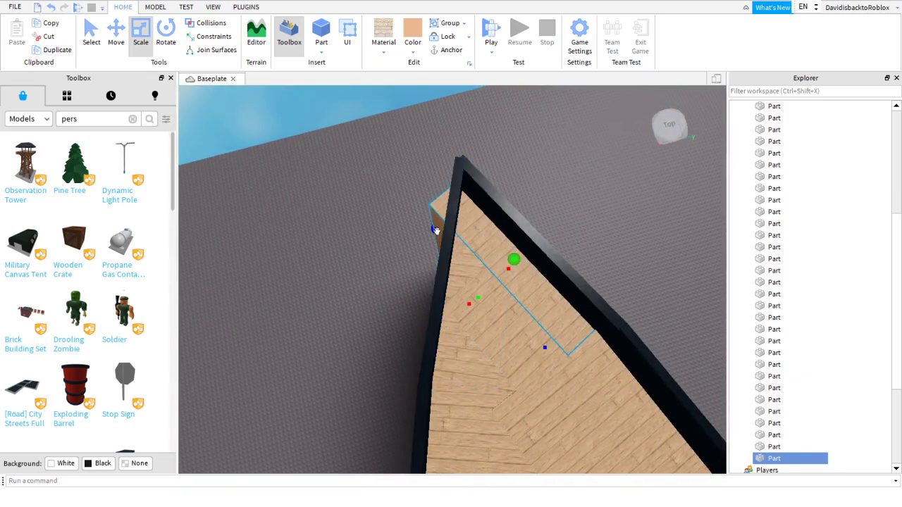
{"action": "left_click", "coordinate": [564, 211]}
- Duplicate the black wall segment at the bow tip to make another deck block
{"action": "key", "text": "d"}
{"action": "right_click_drag", "start_coordinate": [564, 210], "coordinate": [563, 211]}
{"action": "left_click", "coordinate": [469, 171]}
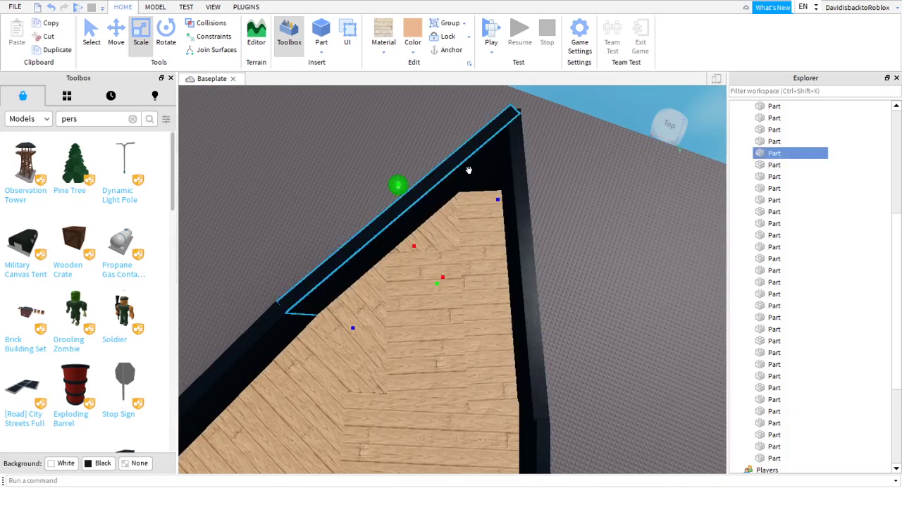
{"action": "right_click", "coordinate": [469, 171]}
{"action": "left_click", "coordinate": [497, 227]}
- Lower the top of the bow-tip wall copy to the height of the wooden deck
{"action": "right_click_drag", "start_coordinate": [440, 265], "coordinate": [451, 239]}
{"action": "key", "text": "d"}
{"action": "scroll", "coordinate": [470, 253], "scroll_direction": "up", "scroll_amount": 1}
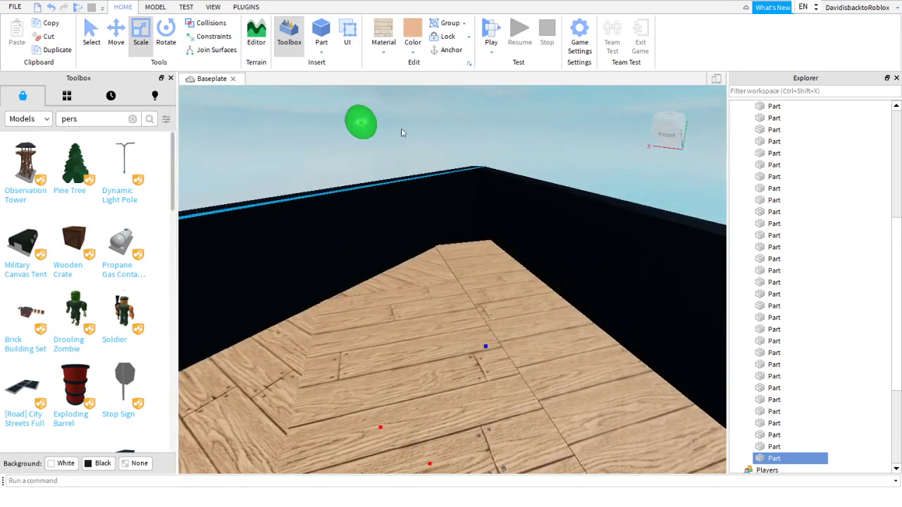
{"action": "left_click_drag", "start_coordinate": [361, 132], "coordinate": [350, 228]}
- Adjust the inward width of the lowered wood-plank block at the bow tip
{"action": "right_click_drag", "start_coordinate": [346, 255], "coordinate": [344, 296]}
{"action": "scroll", "coordinate": [420, 305], "scroll_direction": "down", "scroll_amount": 2}
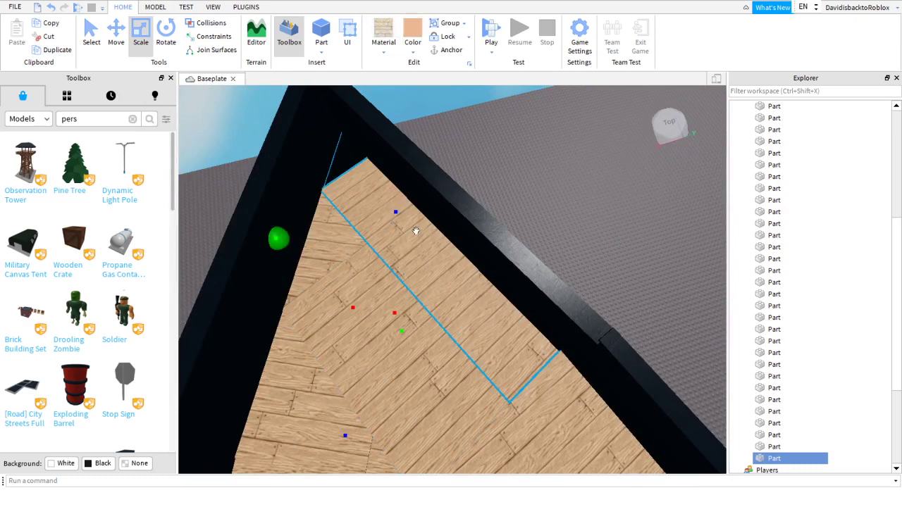
{"action": "left_click_drag", "start_coordinate": [392, 301], "coordinate": [392, 314]}
- Delete the tall wood-plank block standing above the bow deck
{"action": "right_click_drag", "start_coordinate": [393, 313], "coordinate": [397, 311]}
{"action": "scroll", "coordinate": [397, 312], "scroll_direction": "down", "scroll_amount": 4}
{"action": "scroll", "coordinate": [396, 311], "scroll_direction": "up", "scroll_amount": 4}
{"action": "right_click", "coordinate": [426, 185]}
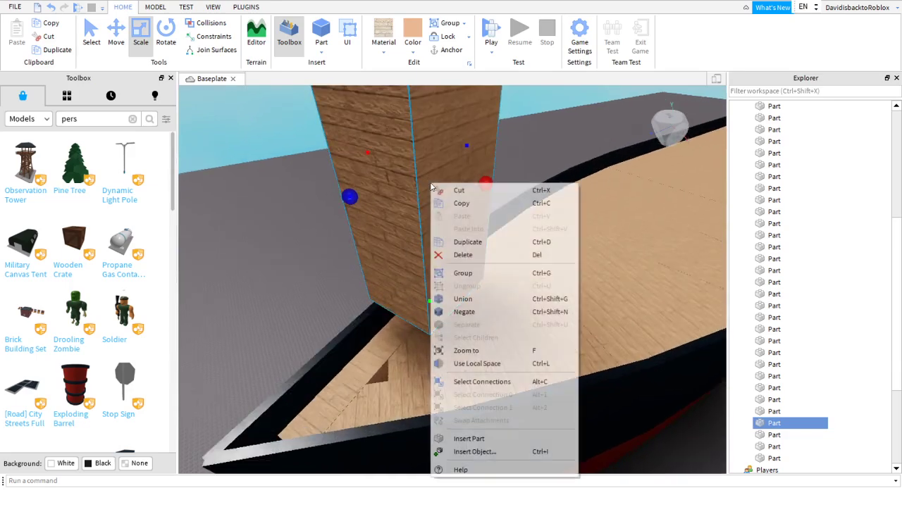
{"action": "left_click", "coordinate": [471, 254]}
- Resize the wood-plank block along the bow wall and shorten its end so nothing sticks out through the hull wall
{"action": "right_click_drag", "start_coordinate": [463, 253], "coordinate": [464, 254]}
{"action": "scroll", "coordinate": [464, 254], "scroll_direction": "up", "scroll_amount": 2}
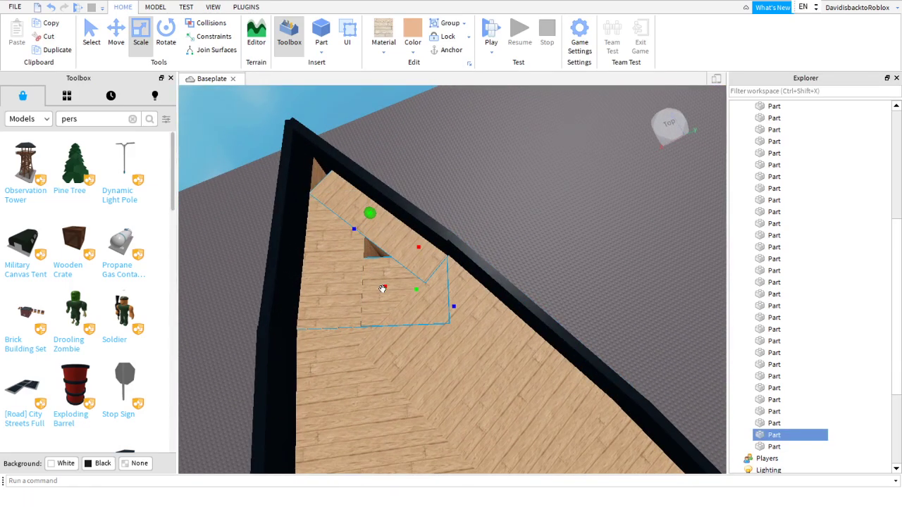
{"action": "left_click_drag", "start_coordinate": [383, 287], "coordinate": [383, 291]}
{"action": "key", "text": "a"}
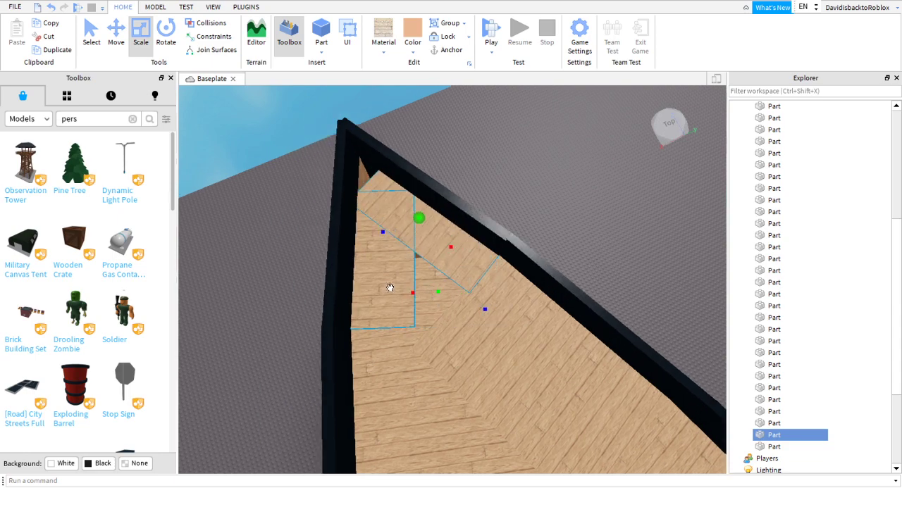
{"action": "left_click_drag", "start_coordinate": [413, 294], "coordinate": [413, 292]}
{"action": "key", "text": "a"}
{"action": "scroll", "coordinate": [414, 261], "scroll_direction": "up", "scroll_amount": 1}
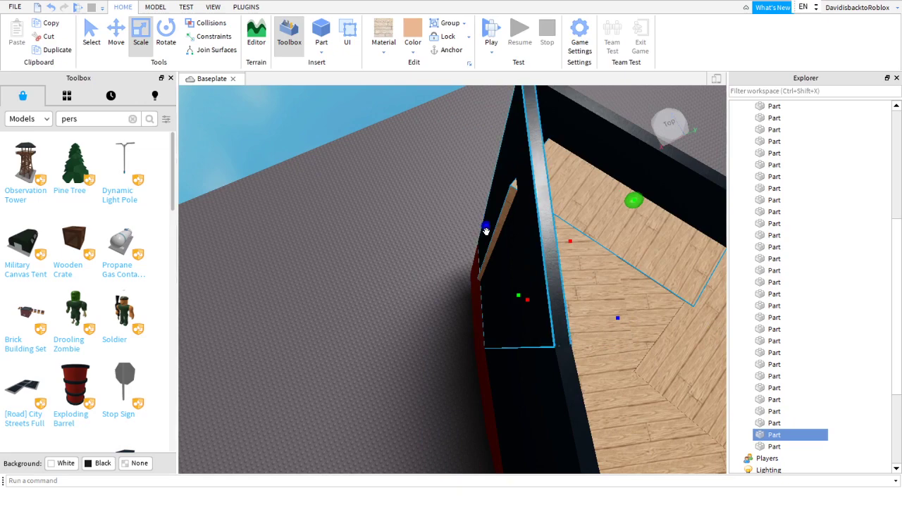
{"action": "left_click_drag", "start_coordinate": [486, 225], "coordinate": [491, 228]}
{"action": "left_click", "coordinate": [453, 274]}
- Resize the opposite bow deck block inward and shorten its end so it stays inside the black wall
{"action": "right_click_drag", "start_coordinate": [452, 274], "coordinate": [453, 274]}
{"action": "scroll", "coordinate": [427, 247], "scroll_direction": "down", "scroll_amount": 2}
{"action": "scroll", "coordinate": [423, 247], "scroll_direction": "up", "scroll_amount": 1}
{"action": "left_click", "coordinate": [405, 247]}
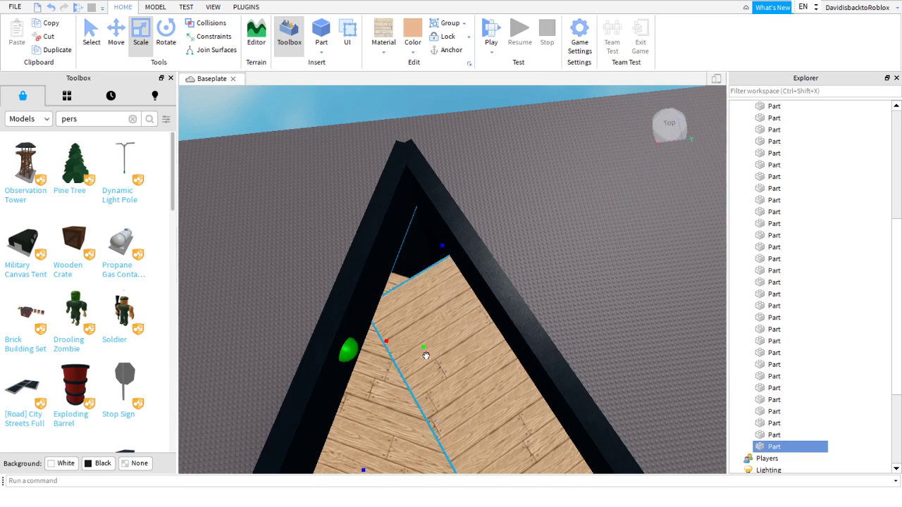
{"action": "left_click_drag", "start_coordinate": [425, 356], "coordinate": [435, 360]}
{"action": "right_click_drag", "start_coordinate": [452, 365], "coordinate": [465, 310]}
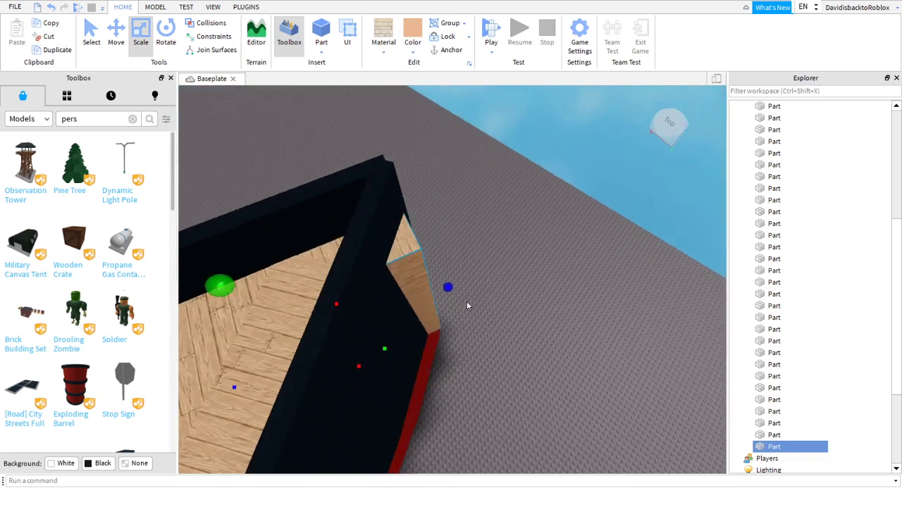
{"action": "left_click_drag", "start_coordinate": [448, 287], "coordinate": [448, 287]}
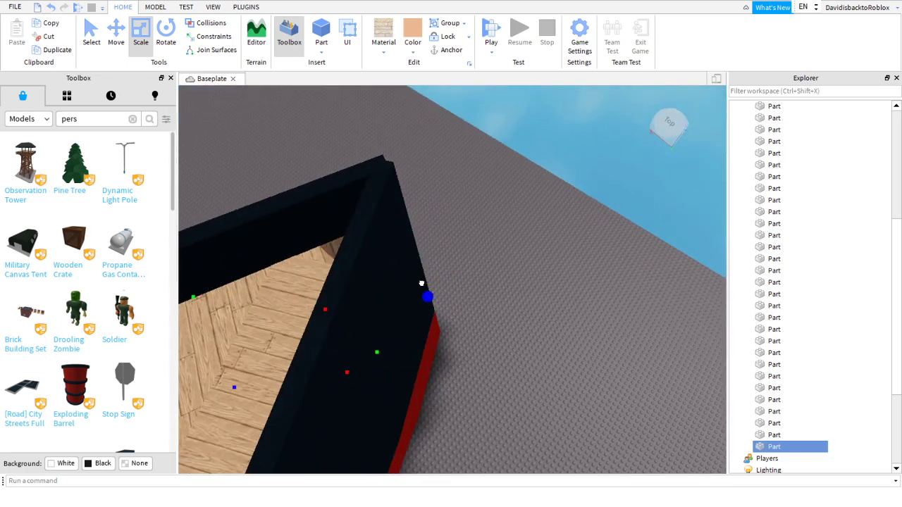
{"action": "left_click", "coordinate": [542, 314]}
- Duplicate the black wall segment beside the bow-tip gap and widen the copy inward
{"action": "key", "text": "a"}
{"action": "right_click_drag", "start_coordinate": [541, 314], "coordinate": [535, 314]}
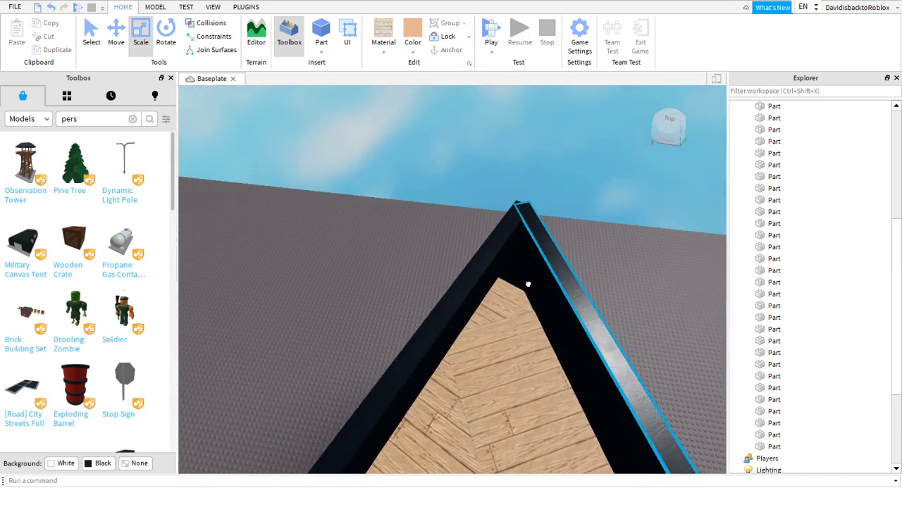
{"action": "right_click", "coordinate": [526, 293]}
{"action": "left_click", "coordinate": [559, 65]}
{"action": "right_click_drag", "start_coordinate": [527, 271], "coordinate": [495, 289]}
{"action": "left_click_drag", "start_coordinate": [477, 302], "coordinate": [464, 299]}
- Lower the top of the newest bow wall copy to deck height
{"action": "key", "text": "w"}
{"action": "right_click_drag", "start_coordinate": [452, 293], "coordinate": [366, 136]}
{"action": "key", "text": "w"}
{"action": "left_click_drag", "start_coordinate": [329, 125], "coordinate": [321, 208]}
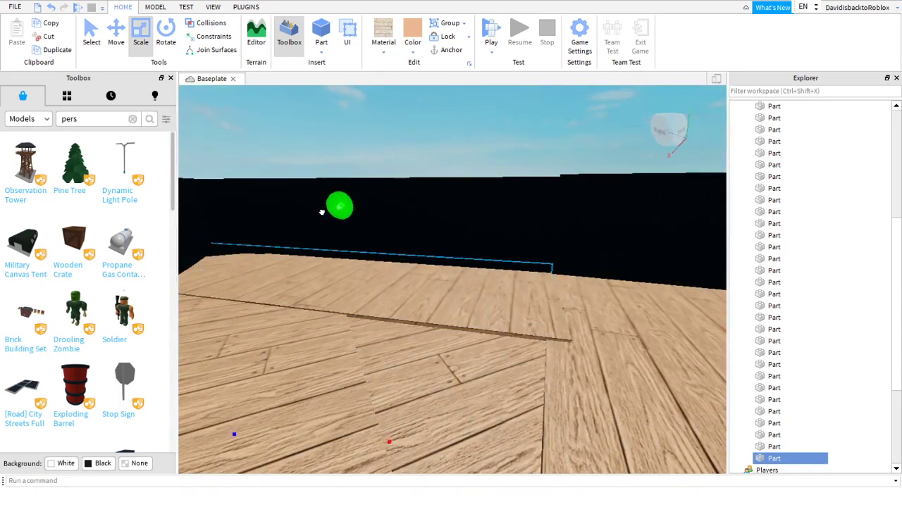
{"action": "right_click_drag", "start_coordinate": [321, 219], "coordinate": [422, 248]}
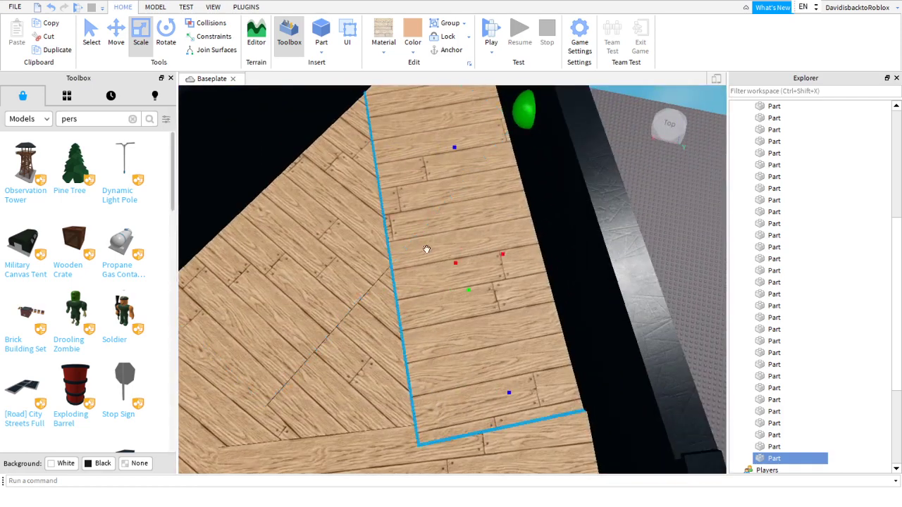
- Shorten the newest wood-plank block's end that pokes out through the opposite bow wall
{"action": "key", "text": "e"}
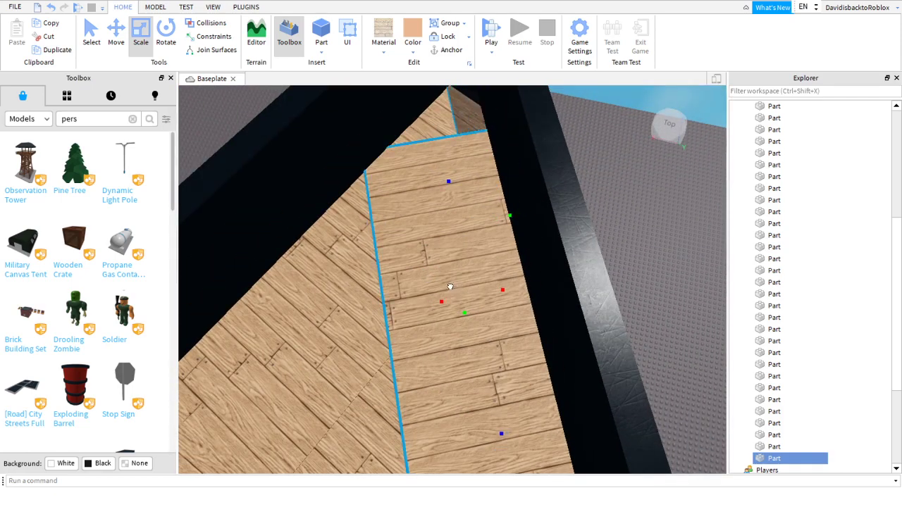
{"action": "right_click_drag", "start_coordinate": [444, 294], "coordinate": [444, 295]}
{"action": "key", "text": "e"}
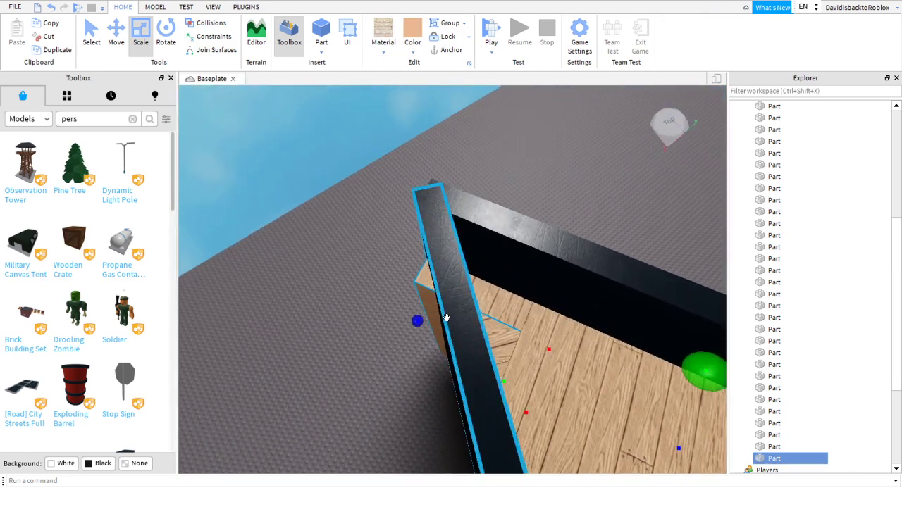
{"action": "left_click_drag", "start_coordinate": [420, 320], "coordinate": [423, 322]}
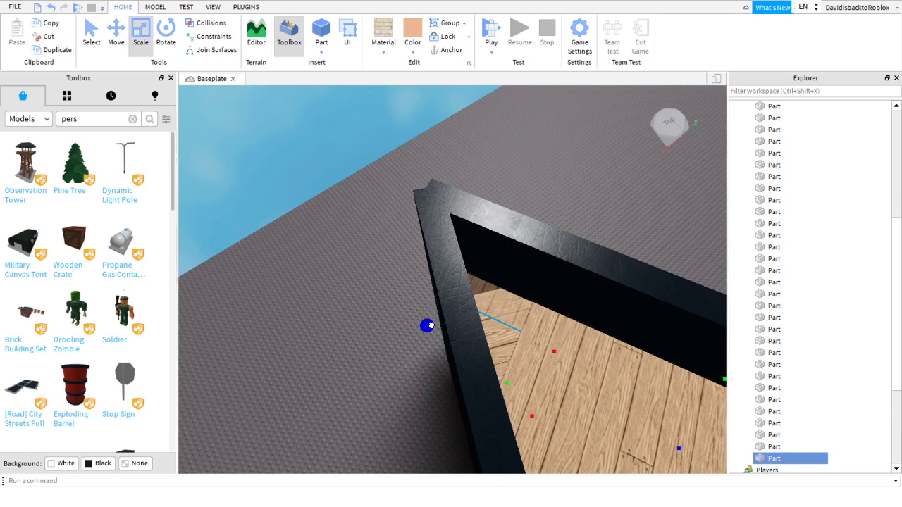
{"action": "key", "text": "d"}
{"action": "left_click", "coordinate": [463, 195]}
{"action": "right_click_drag", "start_coordinate": [463, 195], "coordinate": [463, 195]}
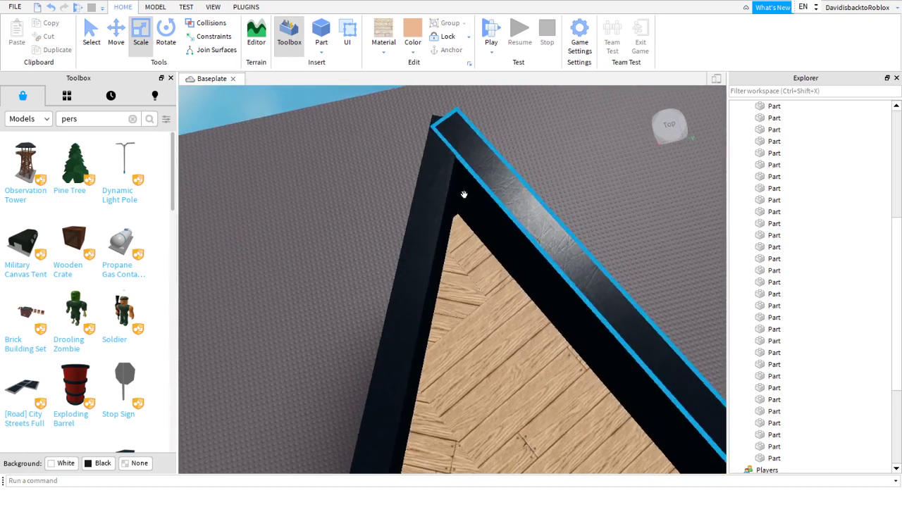
- Fine-tune the length of the deck block at the bow tip so it stays within the walls
{"action": "left_click", "coordinate": [451, 216]}
{"action": "left_click", "coordinate": [567, 167]}
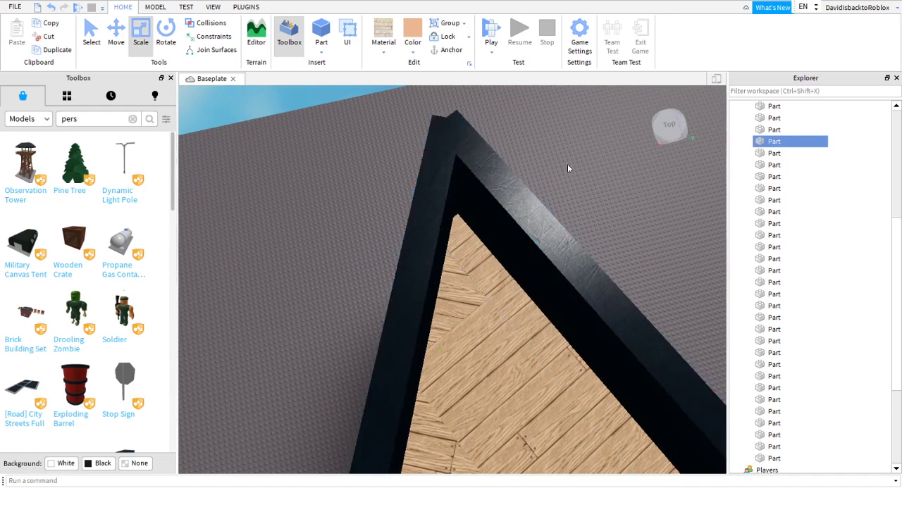
{"action": "key", "text": "s"}
{"action": "right_click_drag", "start_coordinate": [458, 209], "coordinate": [458, 209]}
{"action": "left_click", "coordinate": [460, 243]}
{"action": "left_click", "coordinate": [422, 237]}
{"action": "left_click_drag", "start_coordinate": [391, 292], "coordinate": [395, 295]}
{"action": "left_click", "coordinate": [477, 255]}
- Delete the uneven black wall segment on the side of the bow
{"action": "right_click_drag", "start_coordinate": [509, 278], "coordinate": [508, 280]}
{"action": "scroll", "coordinate": [480, 285], "scroll_direction": "up", "scroll_amount": 1}
{"action": "left_click", "coordinate": [401, 245]}
{"action": "right_click", "coordinate": [400, 246]}
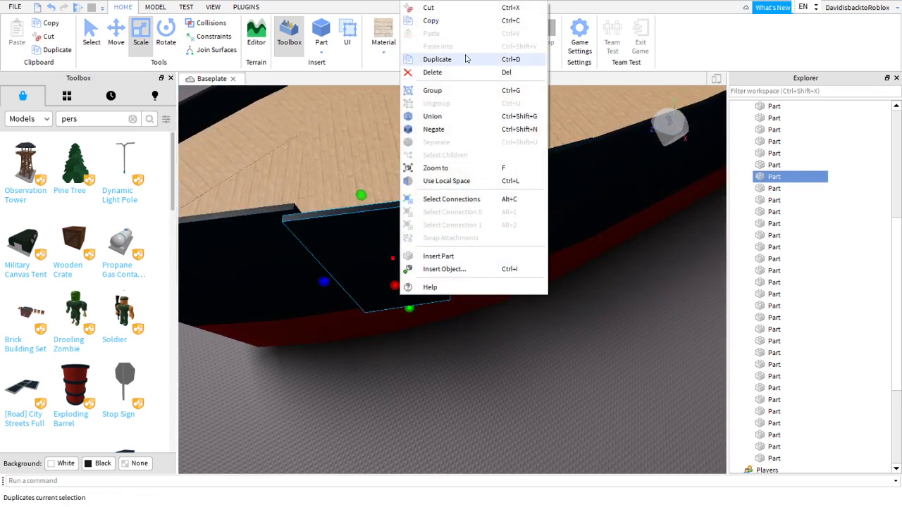
{"action": "left_click", "coordinate": [437, 73]}
{"action": "right_click_drag", "start_coordinate": [329, 296], "coordinate": [337, 286]}
- Duplicate the black wall segment next to the gap in the bow's side
{"action": "left_click", "coordinate": [434, 201]}
{"action": "right_click_drag", "start_coordinate": [434, 201], "coordinate": [435, 200]}
{"action": "key", "text": "w"}
{"action": "left_click", "coordinate": [162, 40]}
{"action": "right_click_drag", "start_coordinate": [458, 356], "coordinate": [456, 355]}
{"action": "right_click", "coordinate": [455, 359]}
{"action": "left_click", "coordinate": [486, 119]}
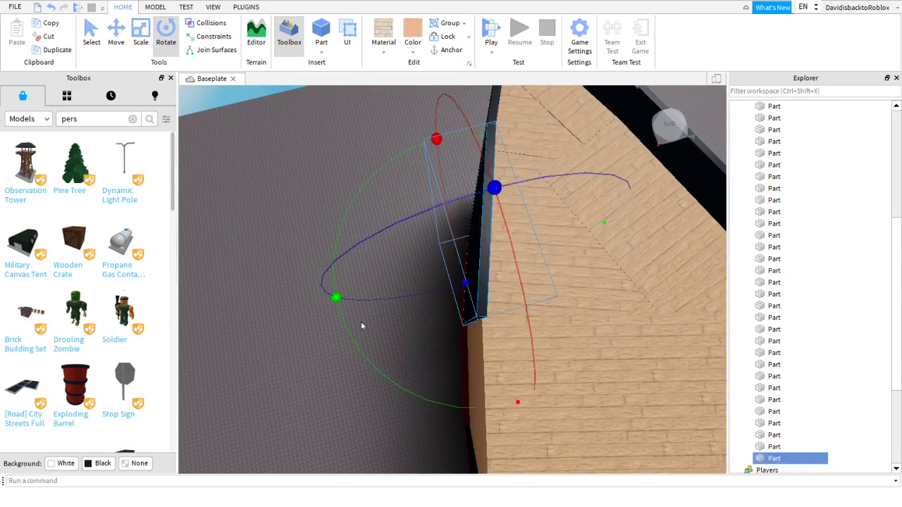
- Rotate the duplicated wall segment slightly to follow the curve of the hull
{"action": "left_click_drag", "start_coordinate": [339, 304], "coordinate": [339, 315]}
{"action": "right_click_drag", "start_coordinate": [354, 310], "coordinate": [353, 310]}
{"action": "key", "text": "w"}
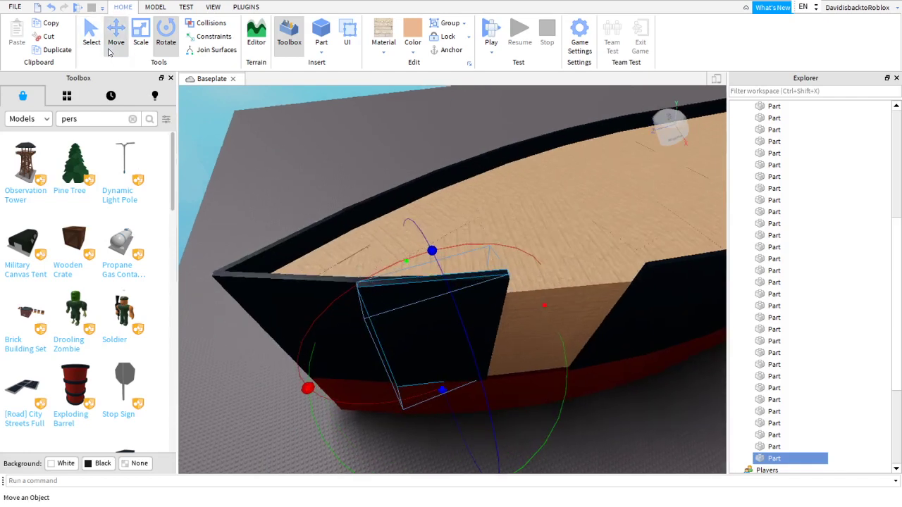
- Move the rotated wall segment along the hull and outward into the gap in the bow's side
{"action": "left_click", "coordinate": [109, 51]}
{"action": "left_click_drag", "start_coordinate": [332, 381], "coordinate": [475, 378]}
{"action": "right_click_drag", "start_coordinate": [511, 373], "coordinate": [522, 341]}
{"action": "key", "text": "w"}
{"action": "left_click_drag", "start_coordinate": [459, 339], "coordinate": [499, 395]}
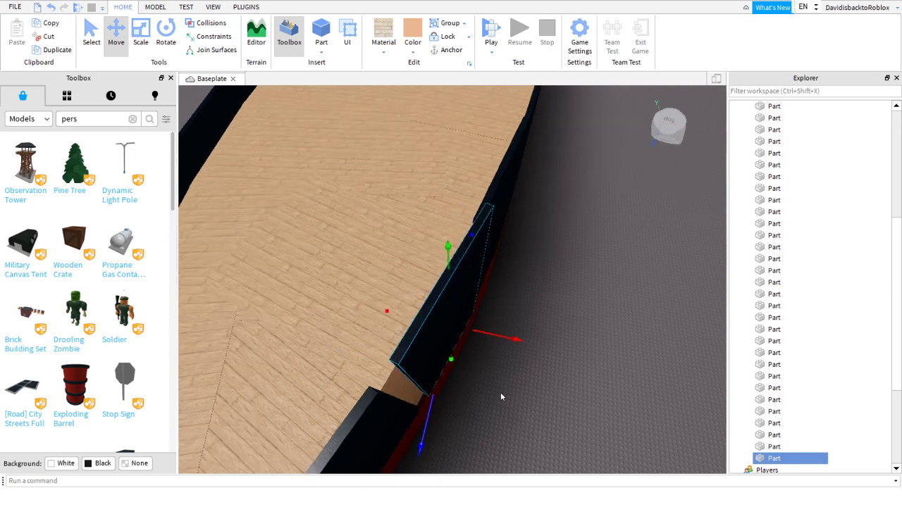
- Fine-adjust the wall segment's position so it closes the gap flush with the neighbouring black walls
{"action": "right_click_drag", "start_coordinate": [502, 392], "coordinate": [499, 378]}
{"action": "left_click_drag", "start_coordinate": [428, 319], "coordinate": [418, 329]}
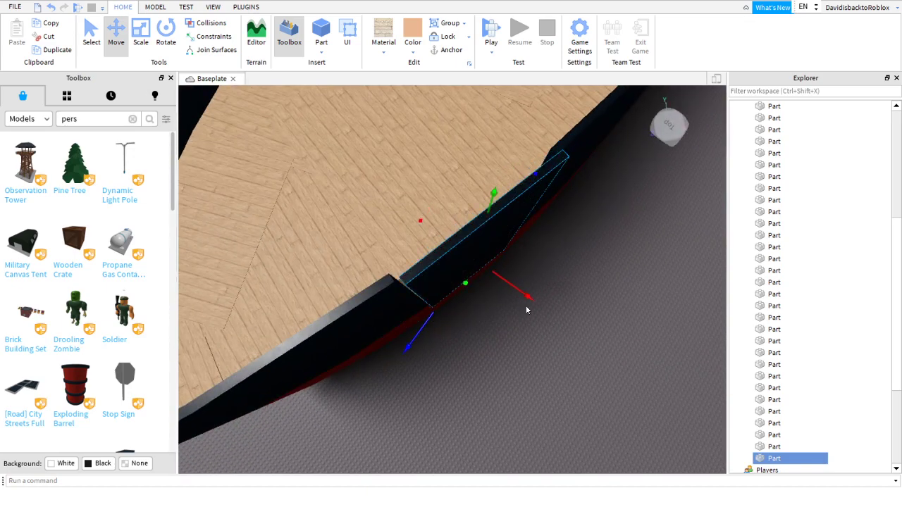
{"action": "left_click_drag", "start_coordinate": [527, 298], "coordinate": [526, 294]}
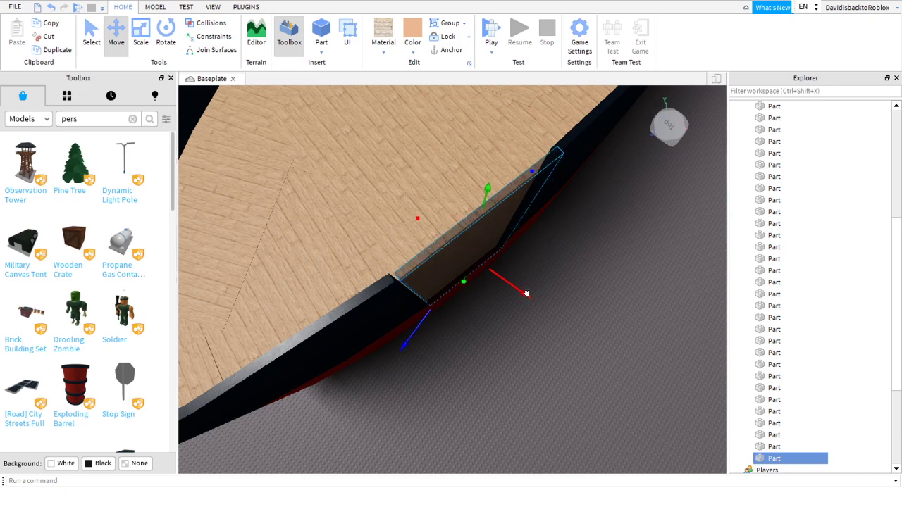
{"action": "key", "text": "a"}
{"action": "right_click_drag", "start_coordinate": [525, 292], "coordinate": [479, 321]}
{"action": "left_click_drag", "start_coordinate": [457, 338], "coordinate": [454, 341]}
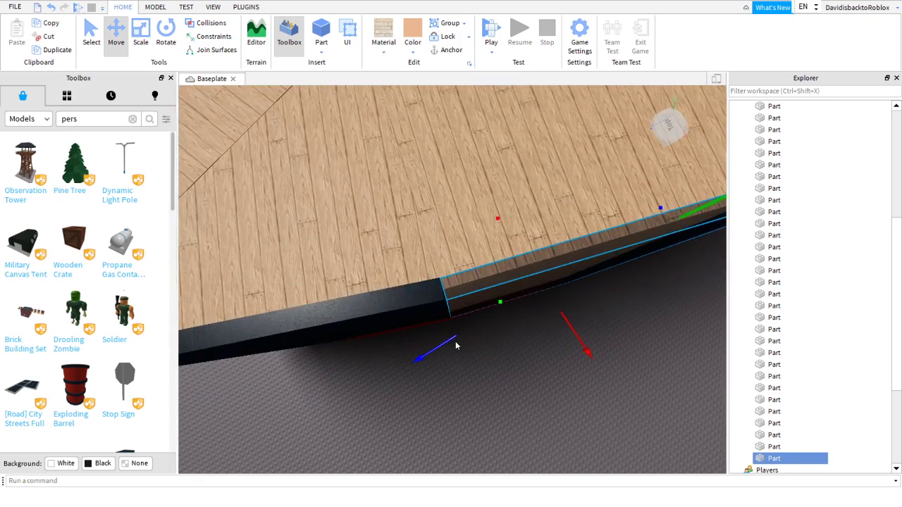
{"action": "left_click_drag", "start_coordinate": [557, 310], "coordinate": [558, 310]}
{"action": "left_click", "coordinate": [542, 365]}
- Examine the repaired wall and the whole deck of the ship from above
{"action": "scroll", "coordinate": [542, 365], "scroll_direction": "up", "scroll_amount": 1}
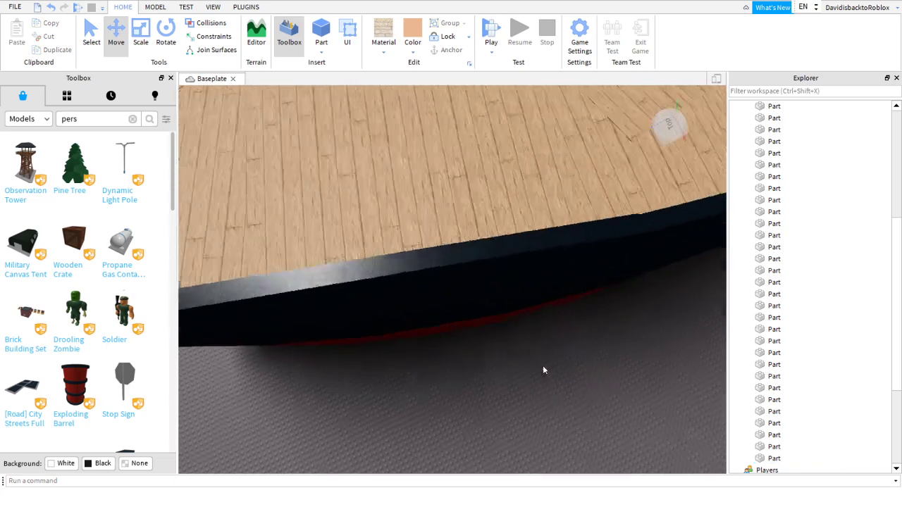
{"action": "scroll", "coordinate": [542, 366], "scroll_direction": "down", "scroll_amount": 2}
{"action": "scroll", "coordinate": [525, 423], "scroll_direction": "down", "scroll_amount": 6}
{"action": "key", "text": "a"}
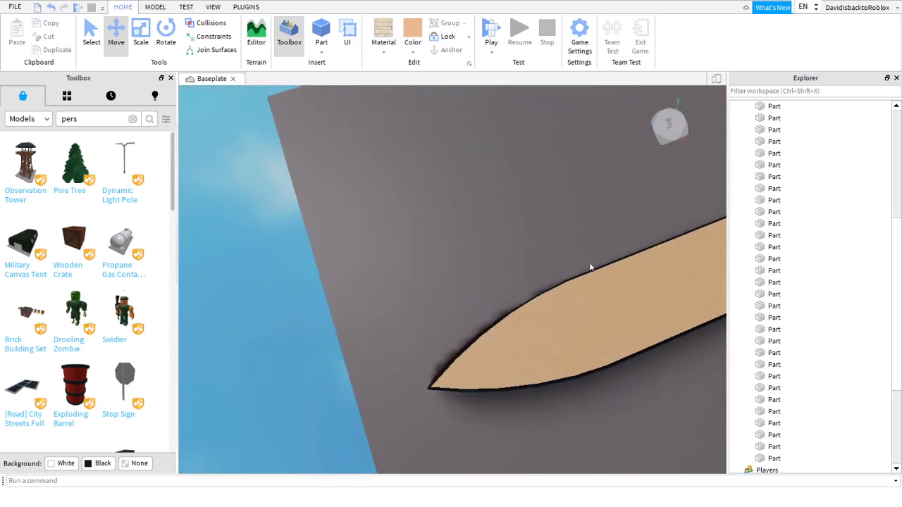
{"action": "left_click", "coordinate": [558, 346]}
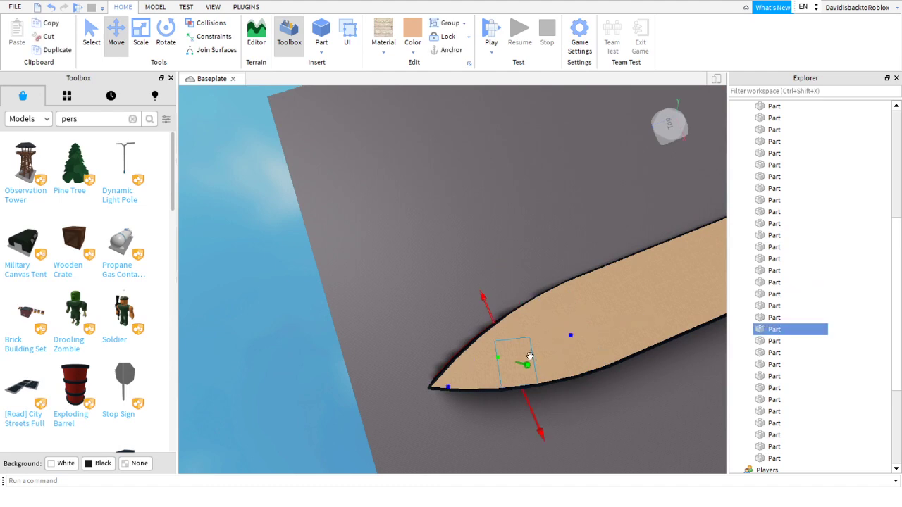
{"action": "left_click", "coordinate": [645, 381]}
{"action": "right_click_drag", "start_coordinate": [646, 381], "coordinate": [645, 382]}
{"action": "key", "text": "s"}
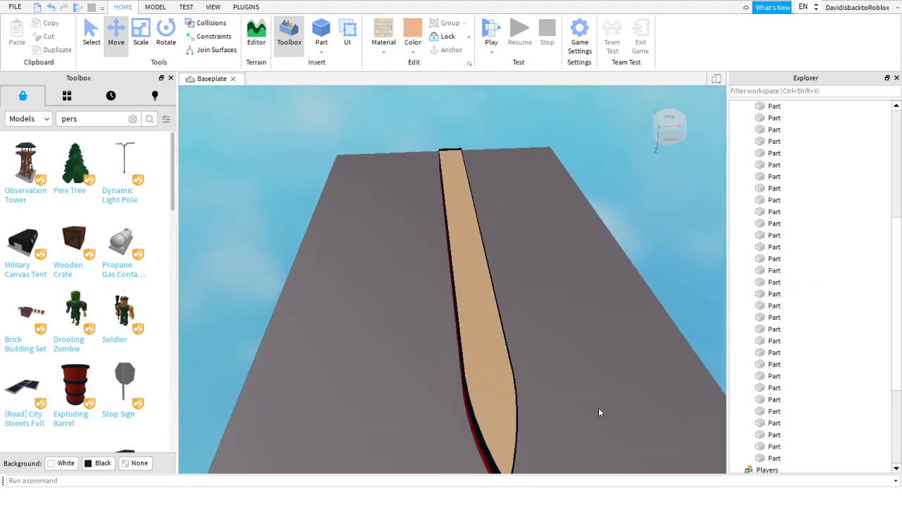
- Select all the ship's hull, wall and deck parts and group them into one model
{"action": "right_click_drag", "start_coordinate": [572, 289], "coordinate": [571, 288]}
{"action": "key", "text": "s"}
{"action": "key", "text": "s"}
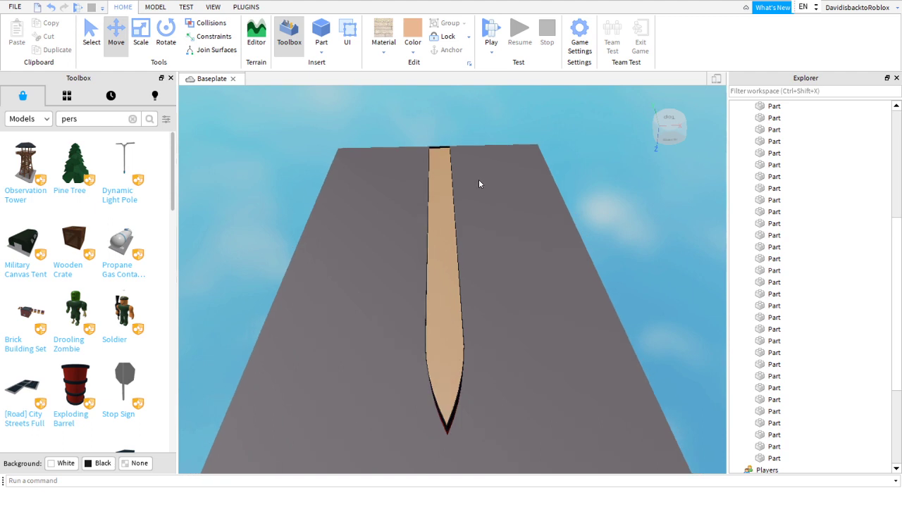
{"action": "left_click_drag", "start_coordinate": [386, 112], "coordinate": [492, 399]}
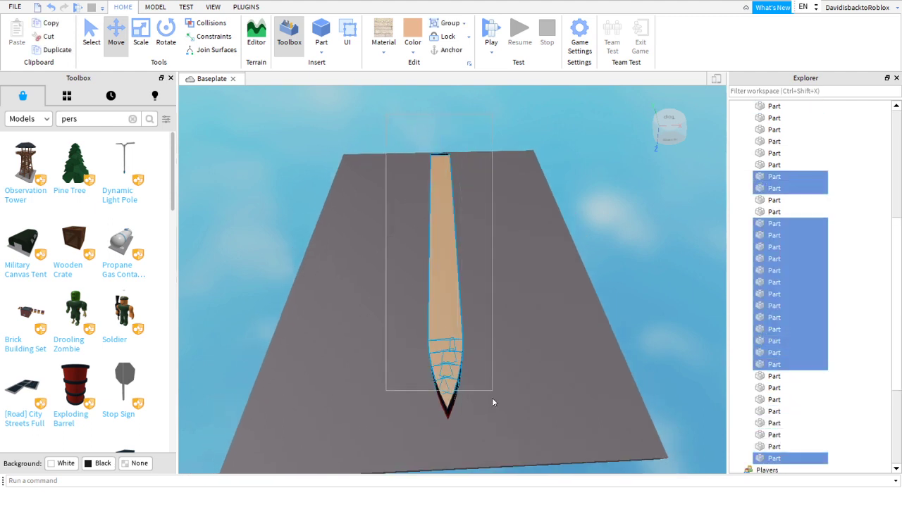
{"action": "right_click", "coordinate": [497, 434]}
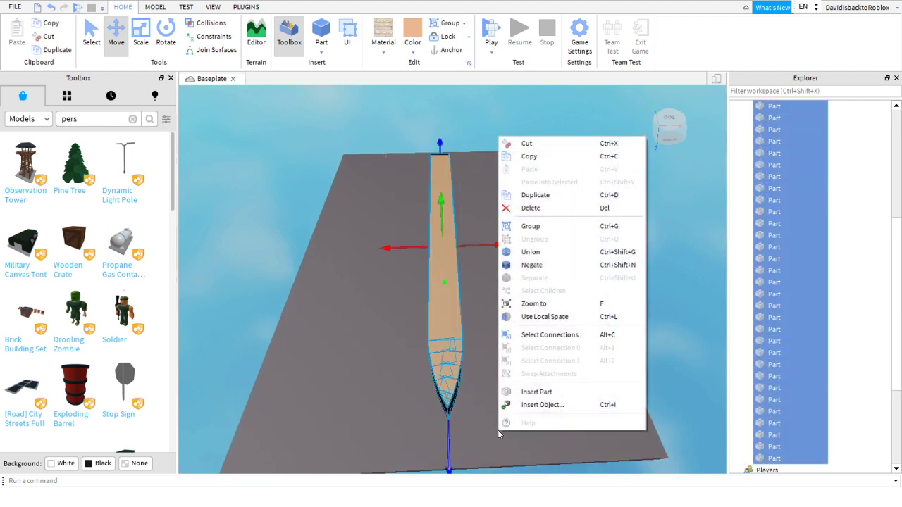
{"action": "left_click", "coordinate": [527, 228]}
{"action": "key", "text": "w"}
{"action": "right_click_drag", "start_coordinate": [478, 305], "coordinate": [479, 305]}
{"action": "key", "text": "w"}
{"action": "key", "text": "w"}
{"action": "key", "text": "s"}
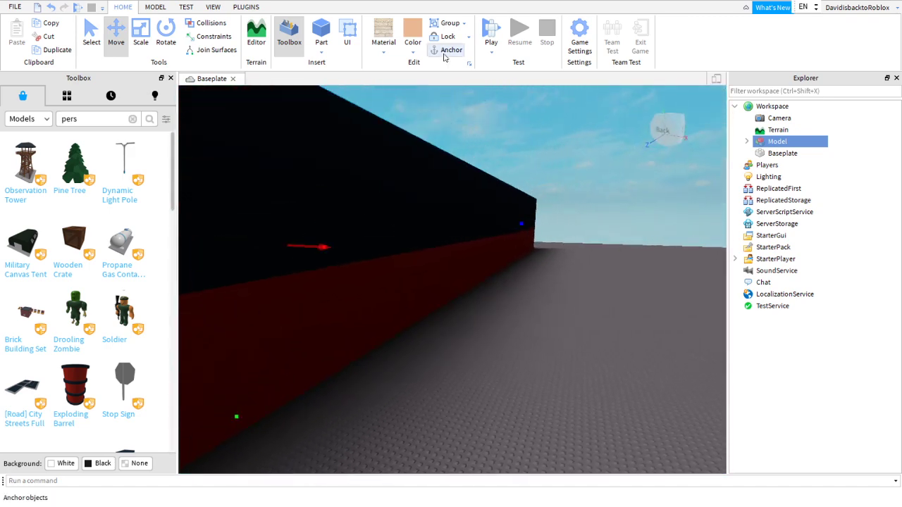
{"action": "left_click", "coordinate": [536, 281]}
- Add a spawn location on the baseplate beside the ship
{"action": "right_click_drag", "start_coordinate": [536, 283], "coordinate": [536, 282]}
{"action": "key", "text": "s"}
{"action": "key", "text": "w"}
{"action": "right_click_drag", "start_coordinate": [401, 298], "coordinate": [400, 297]}
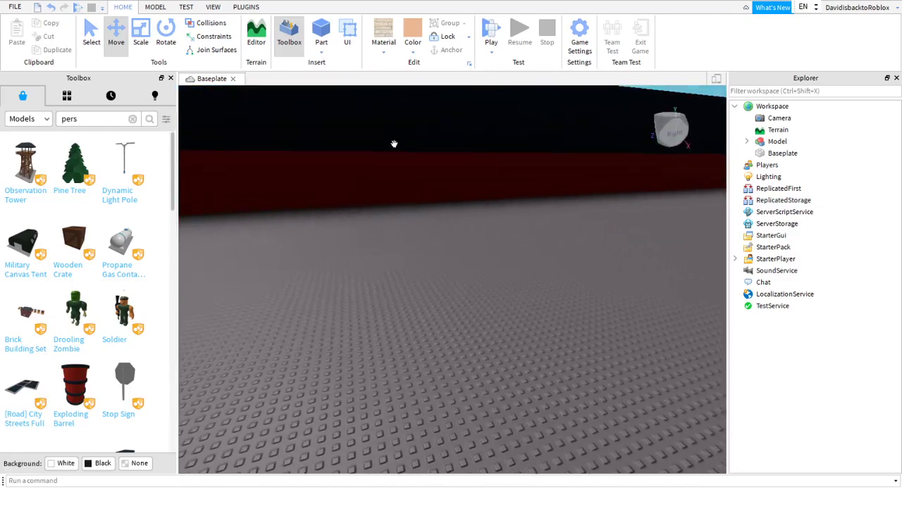
{"action": "left_click", "coordinate": [155, 6]}
{"action": "right_click_drag", "start_coordinate": [448, 197], "coordinate": [447, 196]}
{"action": "key", "text": "w"}
{"action": "left_click", "coordinate": [763, 53]}
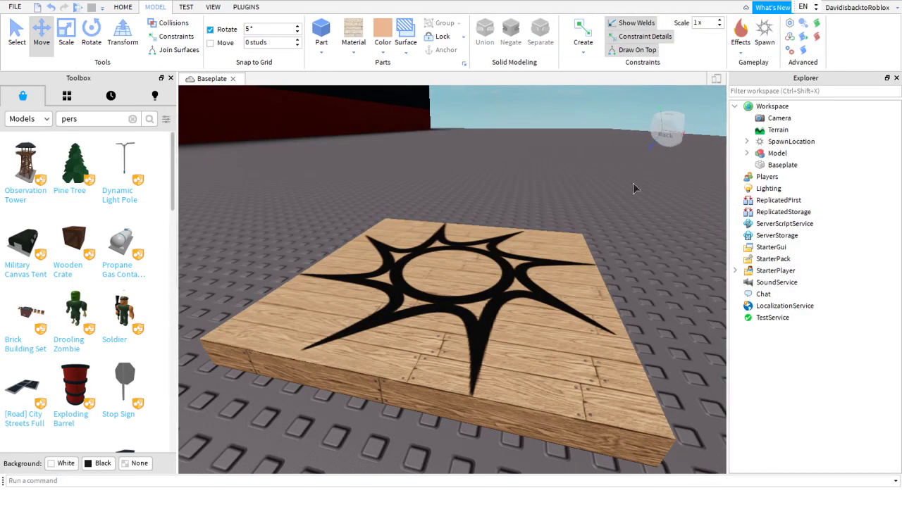
- Playtest the place and look at the ship from the character's spawn point
{"action": "scroll", "coordinate": [495, 305], "scroll_direction": "down", "scroll_amount": 5}
{"action": "left_click", "coordinate": [307, 290]}
{"action": "right_click_drag", "start_coordinate": [307, 291], "coordinate": [307, 291]}
{"action": "scroll", "coordinate": [307, 291], "scroll_direction": "down", "scroll_amount": 5}
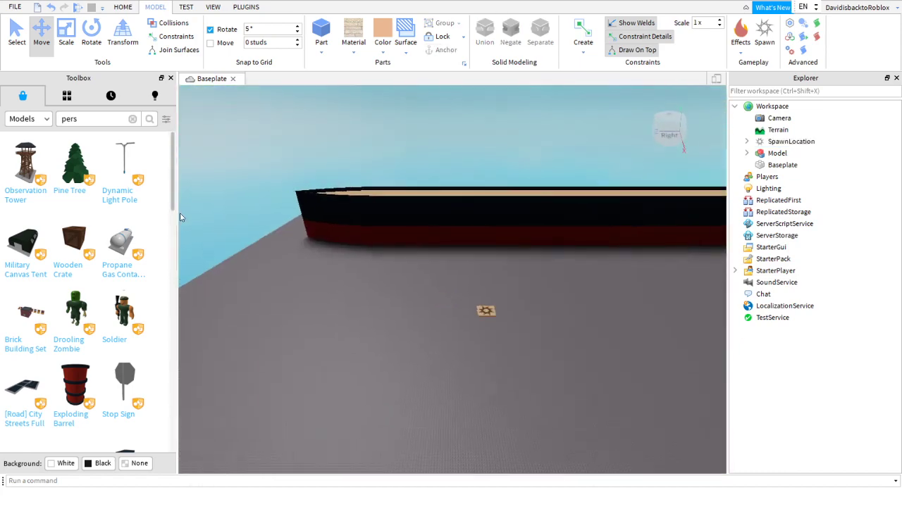
{"action": "key", "text": "s"}
{"action": "left_click", "coordinate": [77, 10]}
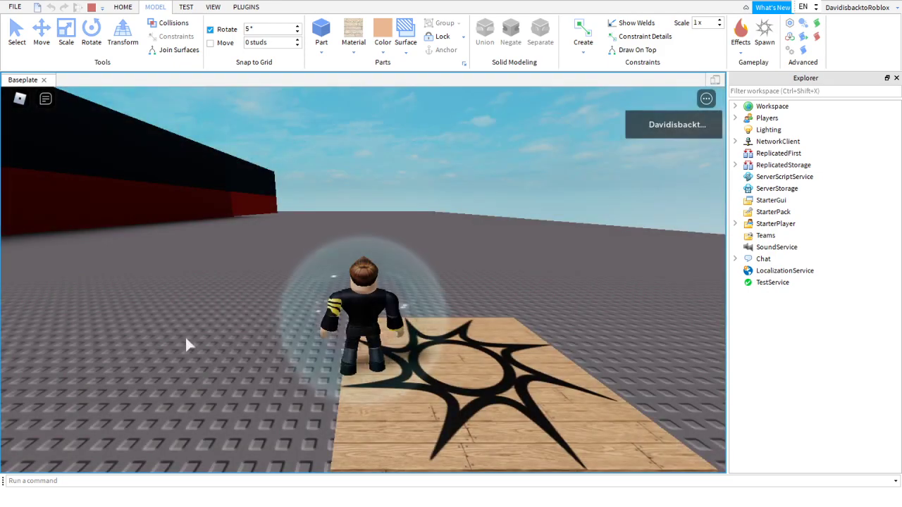
{"action": "scroll", "coordinate": [388, 279], "scroll_direction": "down", "scroll_amount": 4}
{"action": "right_click_drag", "start_coordinate": [388, 279], "coordinate": [388, 281]}
{"action": "key", "text": "w"}
{"action": "scroll", "coordinate": [389, 281], "scroll_direction": "down", "scroll_amount": 6}
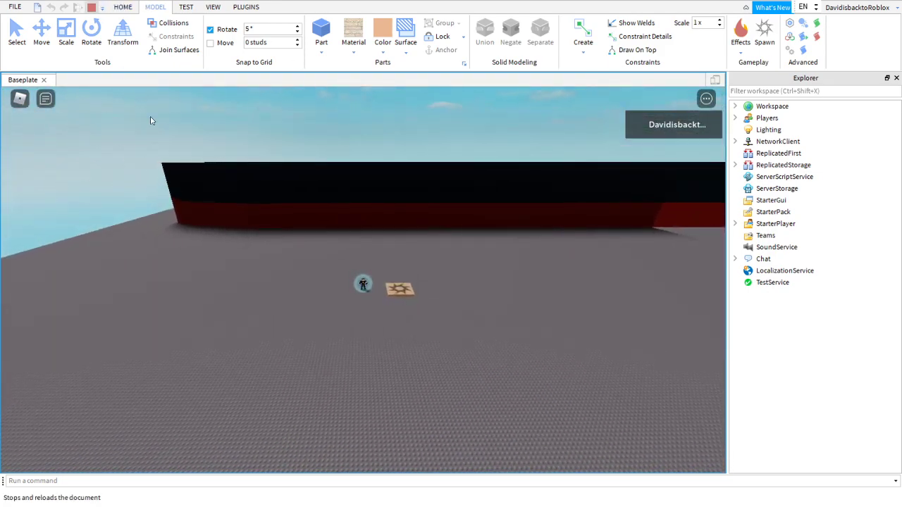
- Raise the whole ship model high above the baseplate
{"action": "scroll", "coordinate": [413, 199], "scroll_direction": "up", "scroll_amount": 3}
{"action": "left_click", "coordinate": [412, 199]}
{"action": "right_click_drag", "start_coordinate": [413, 199], "coordinate": [435, 201]}
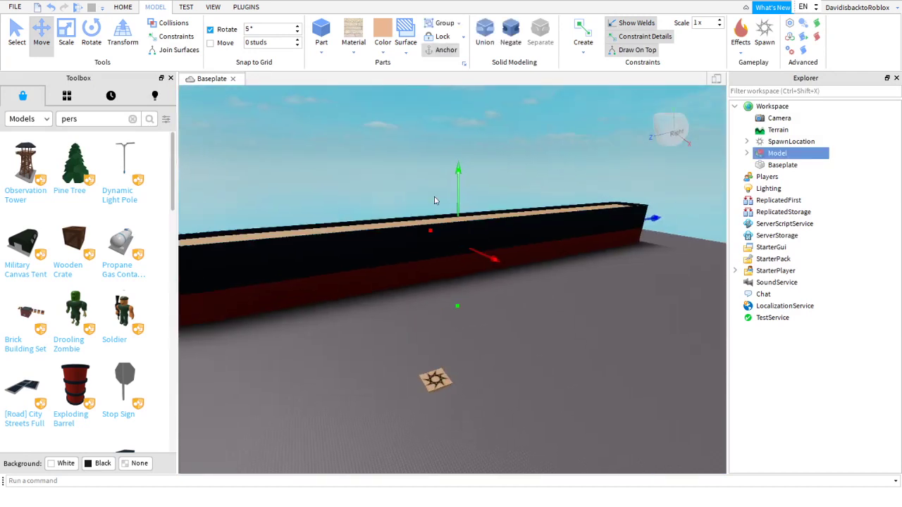
{"action": "left_click_drag", "start_coordinate": [460, 306], "coordinate": [451, 200]}
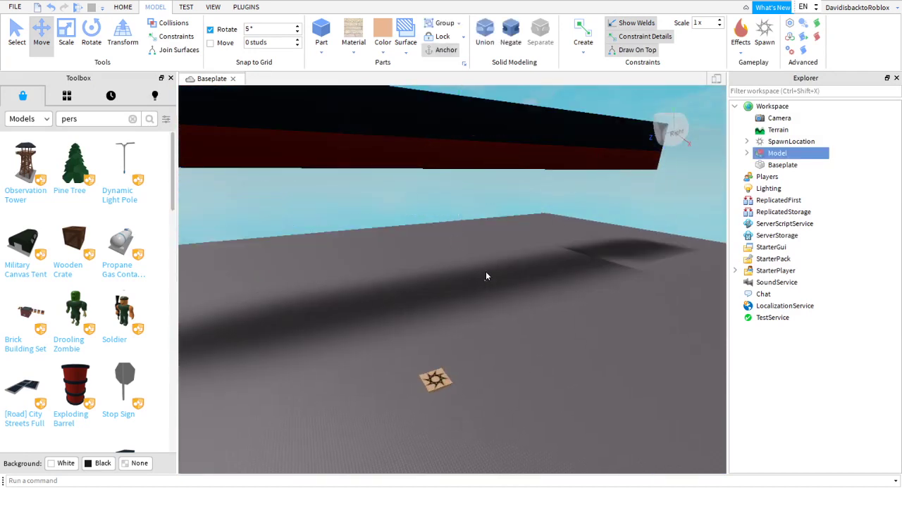
{"action": "left_click", "coordinate": [485, 279]}
{"action": "right_click_drag", "start_coordinate": [346, 190], "coordinate": [346, 189]}
{"action": "key", "text": "w"}
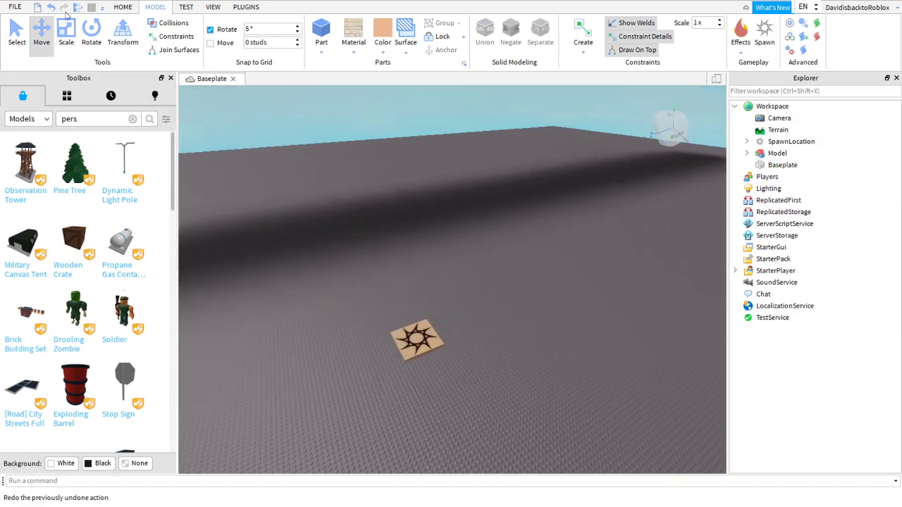
- Playtest again, view the raised ship from below beside the character, and end the test
{"action": "left_click", "coordinate": [74, 9]}
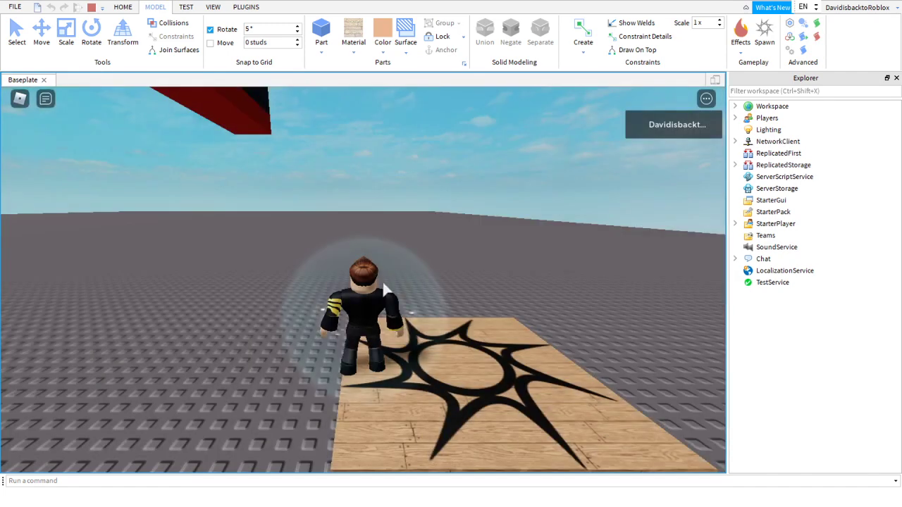
{"action": "right_click_drag", "start_coordinate": [437, 307], "coordinate": [212, 101]}
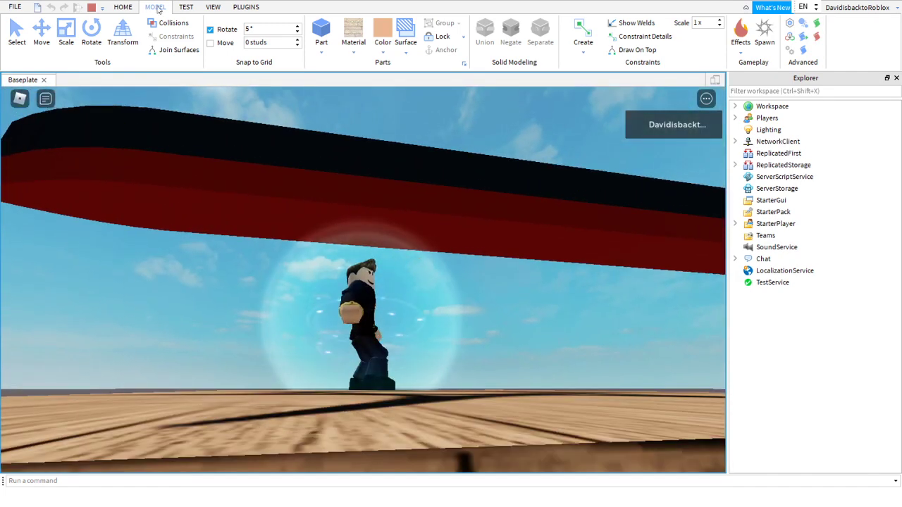
{"action": "left_click", "coordinate": [90, 9]}
- Lower the ship model back down to the baseplate and deselect it
{"action": "right_click_drag", "start_coordinate": [418, 210], "coordinate": [417, 203]}
{"action": "left_click", "coordinate": [278, 272]}
{"action": "right_click_drag", "start_coordinate": [313, 281], "coordinate": [314, 281]}
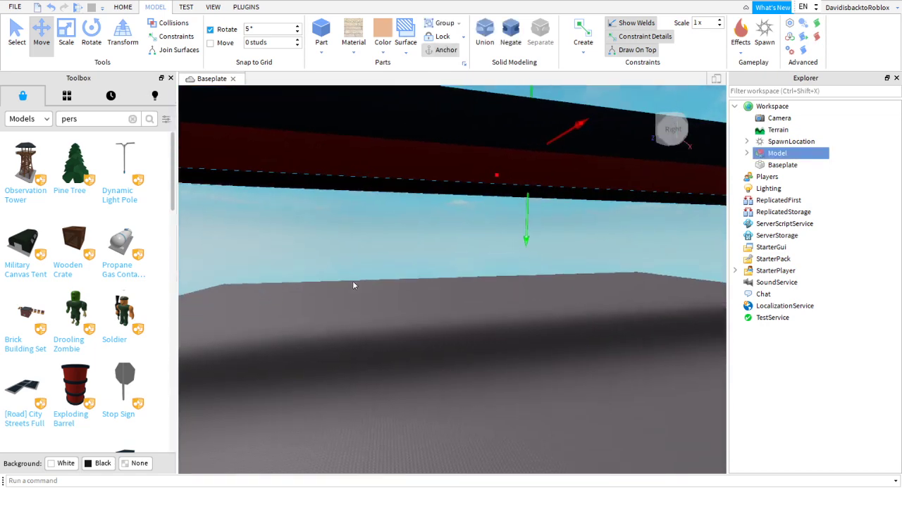
{"action": "left_click_drag", "start_coordinate": [499, 227], "coordinate": [457, 359]}
{"action": "left_click", "coordinate": [384, 160]}
- Examine the lowered ship as a whole from above and from its side
{"action": "right_click_drag", "start_coordinate": [383, 160], "coordinate": [384, 158]}
{"action": "key", "text": "e"}
{"action": "key", "text": "s"}
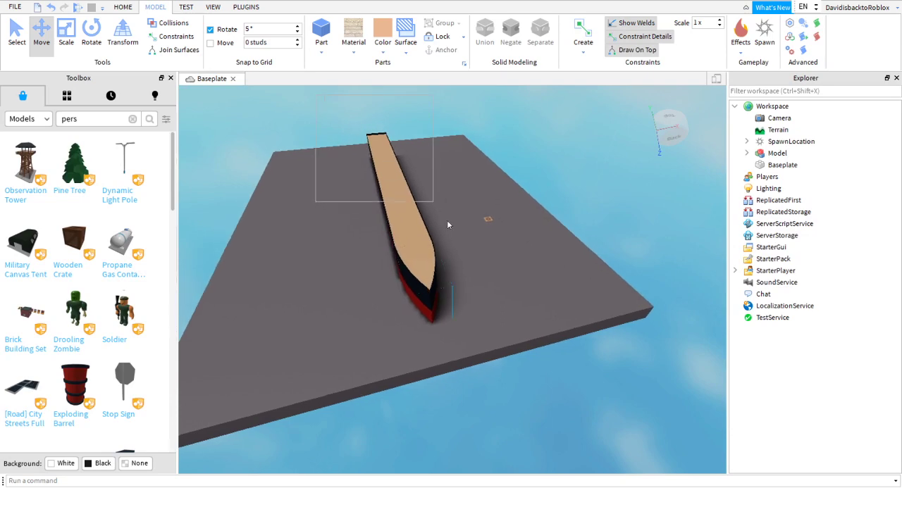
{"action": "key", "text": "w"}
{"action": "right_click_drag", "start_coordinate": [498, 354], "coordinate": [498, 353]}
{"action": "key", "text": "s"}
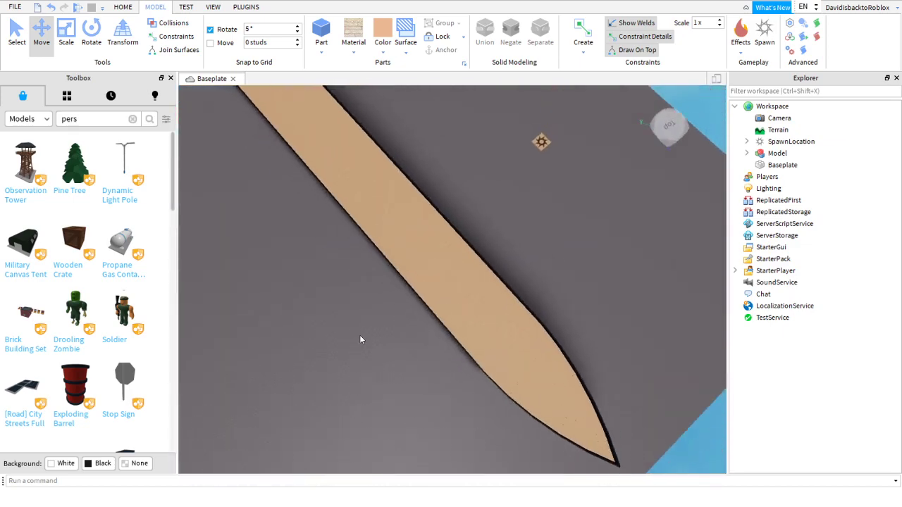
{"action": "right_click_drag", "start_coordinate": [349, 213], "coordinate": [349, 214]}
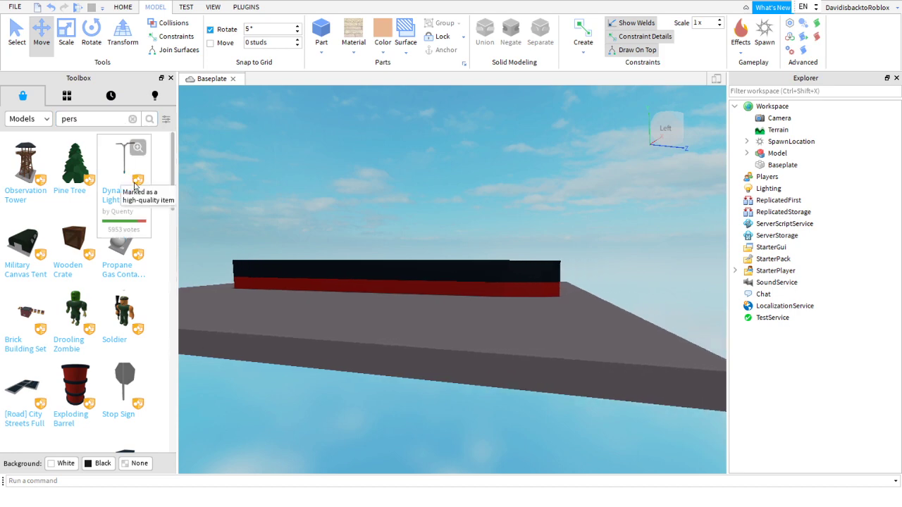
- Hide the Toolbox and the Explorer to enlarge the 3D view
{"action": "left_click", "coordinate": [171, 78]}
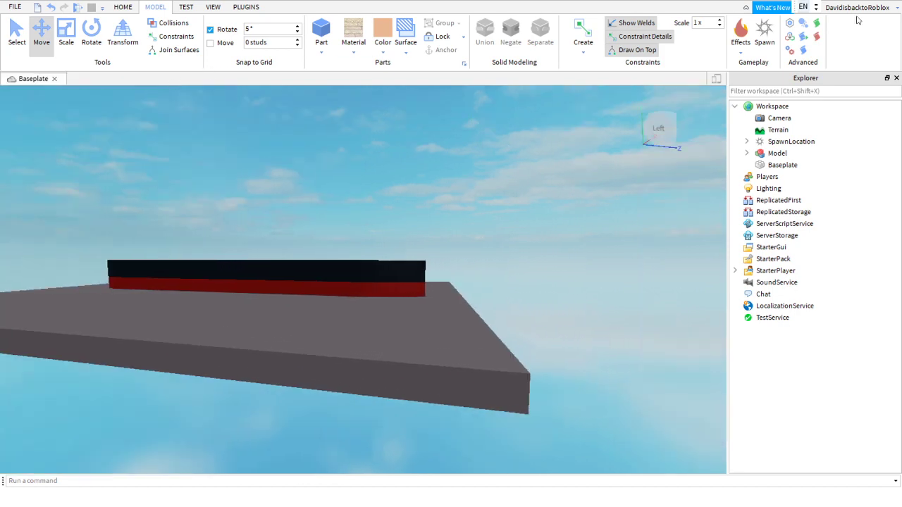
{"action": "left_click", "coordinate": [895, 79]}
- Inspect the finished ship's bow, wood-plank deck and outer walls by flying around it
{"action": "key", "text": "w"}
{"action": "right_click_drag", "start_coordinate": [703, 254], "coordinate": [703, 255]}
{"action": "key", "text": "e"}
{"action": "key", "text": "w"}
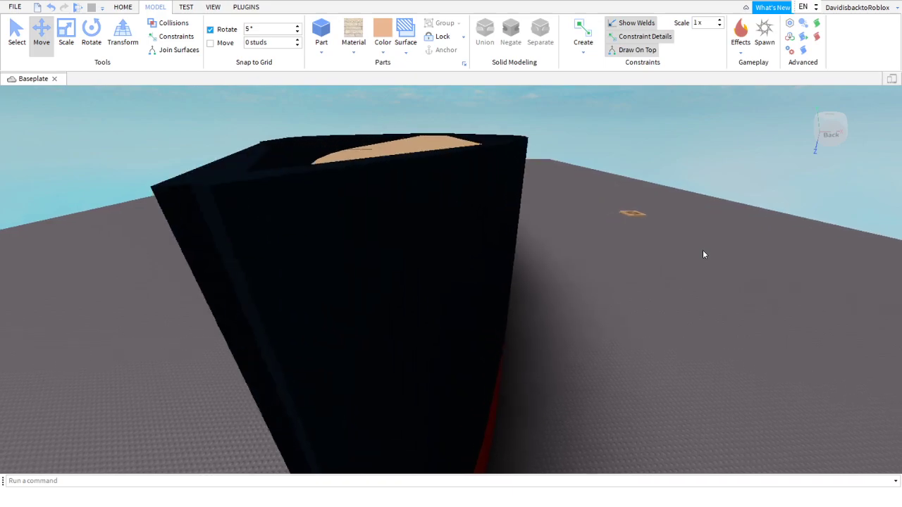
{"action": "key", "text": "e"}
{"action": "key", "text": "a"}
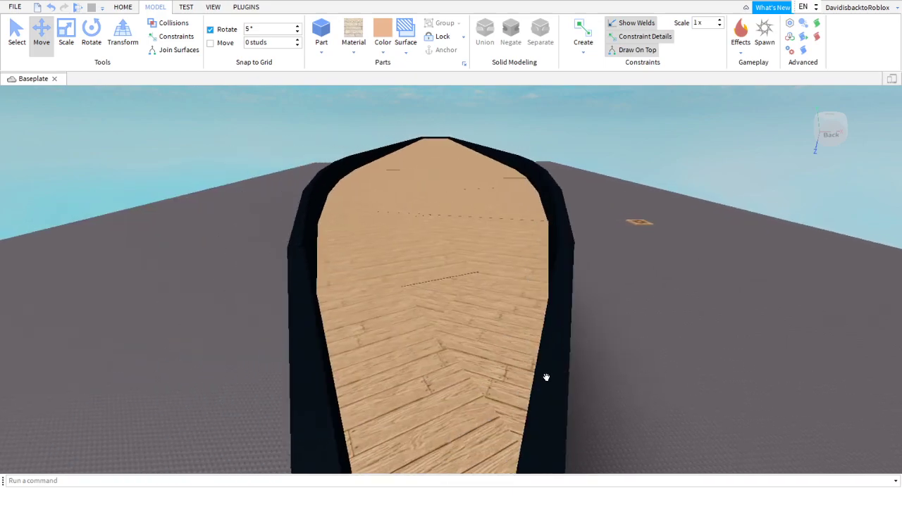
{"action": "key", "text": "w"}
{"action": "key", "text": "e"}
{"action": "key", "text": "a"}
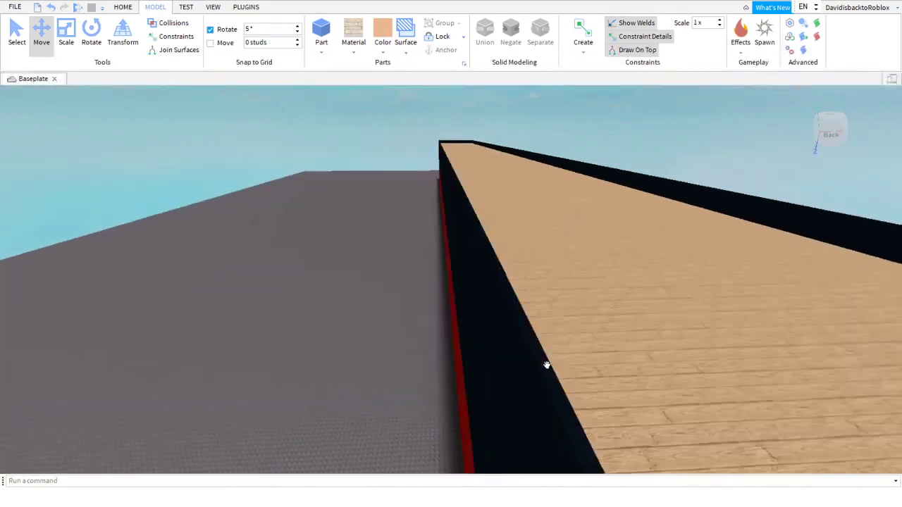
{"action": "key", "text": "a"}
{"action": "key", "text": "w"}
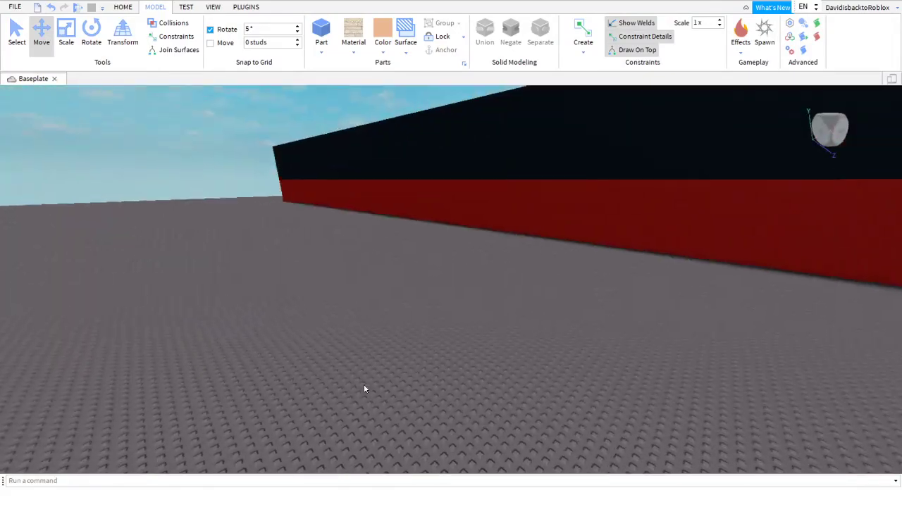